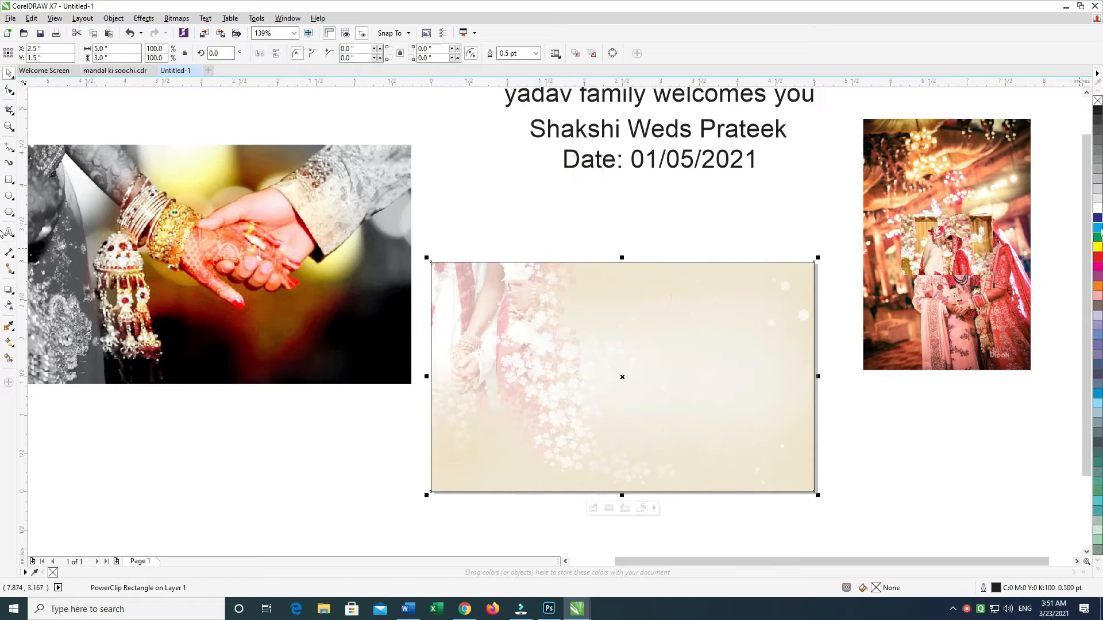
Step: Fill the card's background rectangle with pale yellow (C:0 M:0 Y:19 K:0)
{"action": "left_click", "coordinate": [734, 208], "text": "ctrl"}
{"action": "left_click", "coordinate": [734, 285]}
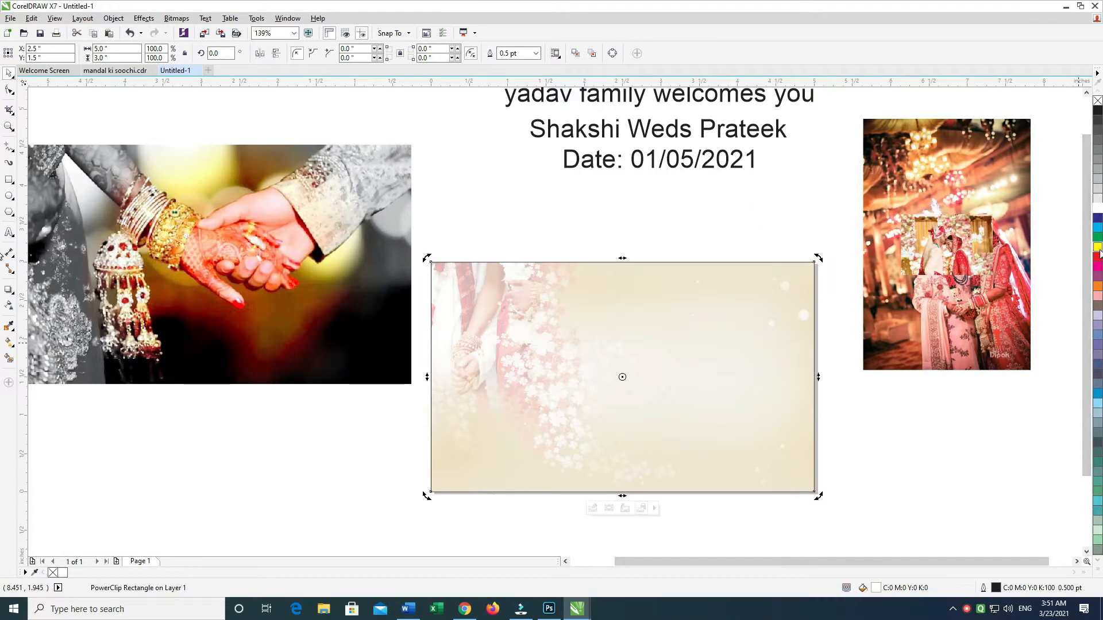
{"action": "left_click", "coordinate": [716, 191]}
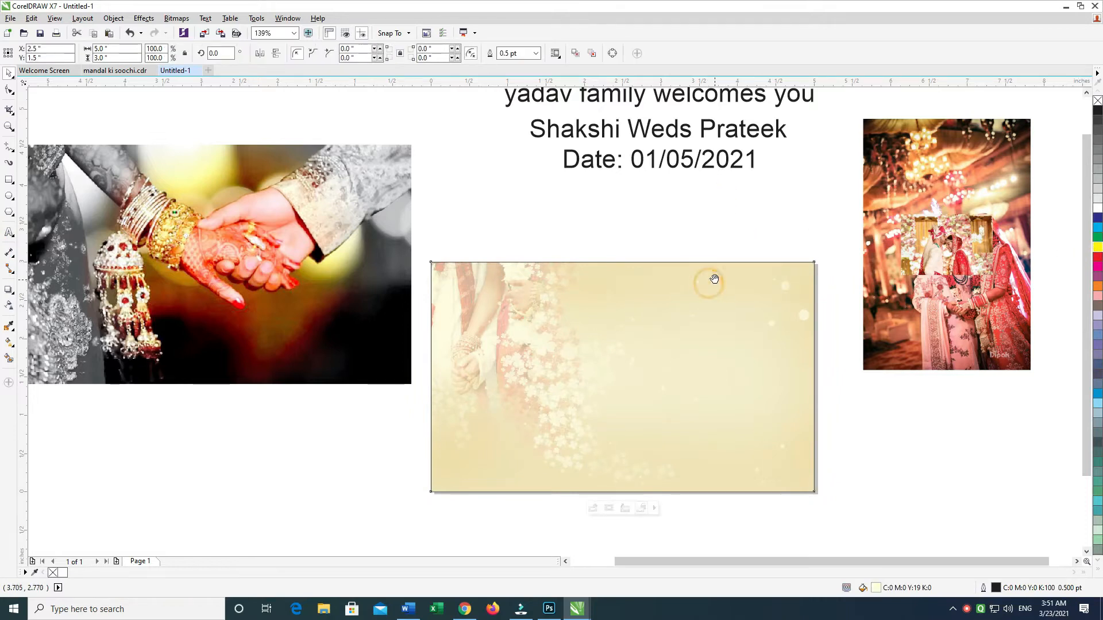
{"action": "left_click", "coordinate": [729, 295]}
Step: Move the family welcome line onto the upper part of the card and change it to uppercase
{"action": "left_click_drag", "start_coordinate": [416, 272], "coordinate": [391, 305]}
{"action": "left_click_drag", "start_coordinate": [559, 145], "coordinate": [662, 330]}
{"action": "double_click", "coordinate": [678, 330]}
{"action": "key", "text": "shift+F3"}
{"action": "key", "text": "u"}
{"action": "key", "text": "Return"}
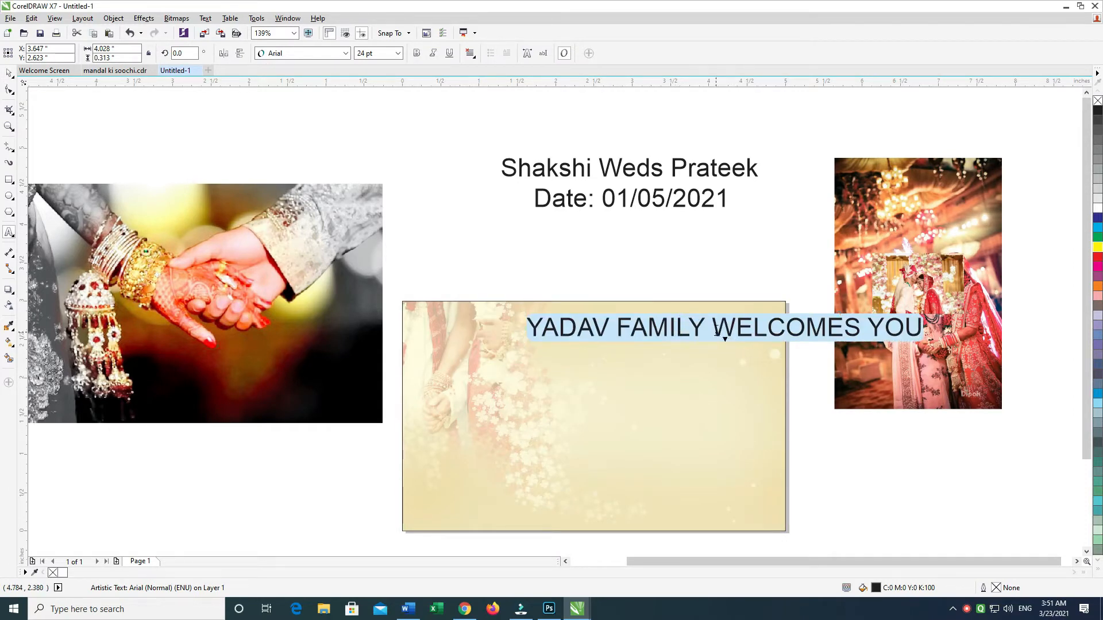
Step: Break the welcome text into two lines before "WELCOMES YOU" and center-align it
{"action": "left_click", "coordinate": [714, 332]}
{"action": "key", "text": "Return"}
{"action": "key", "text": "ctrl+e"}
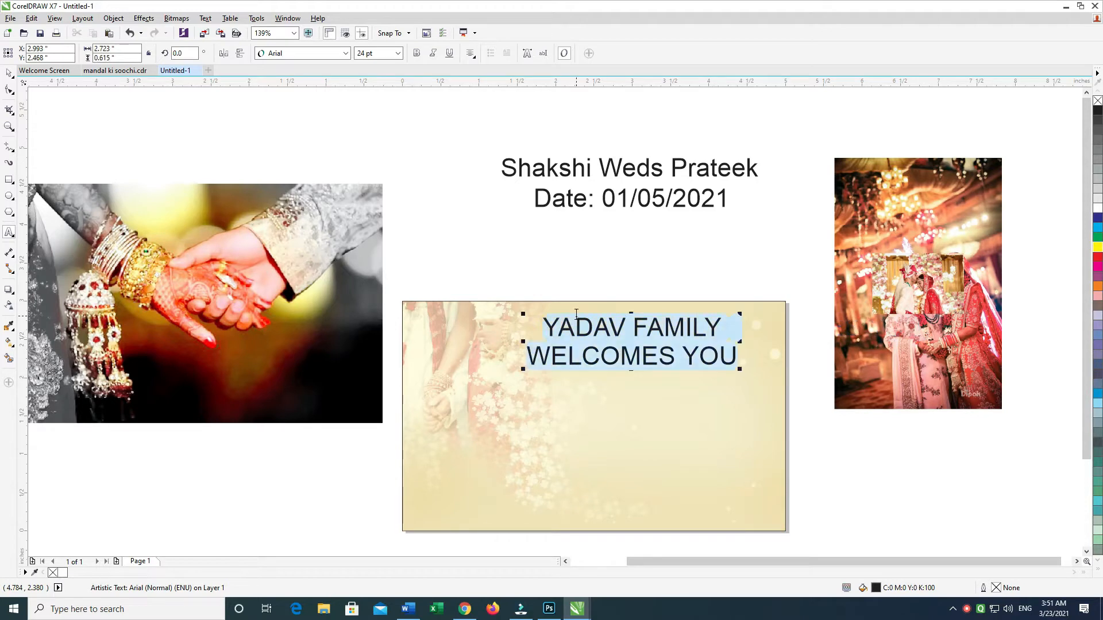
Step: Reduce the welcome text to 15 pt and move it toward the card's upper-right area
{"action": "key", "text": "ctrl+KP_4"}
{"action": "key", "text": "ctrl+KP_4"}
{"action": "key", "text": "ctrl+KP_4"}
{"action": "key", "text": "ctrl+KP_4"}
{"action": "key", "text": "ctrl+KP_4"}
{"action": "key", "text": "ctrl+KP_4"}
{"action": "key", "text": "ctrl+KP_4"}
{"action": "key", "text": "ctrl+KP_4"}
{"action": "key", "text": "ctrl+KP_4"}
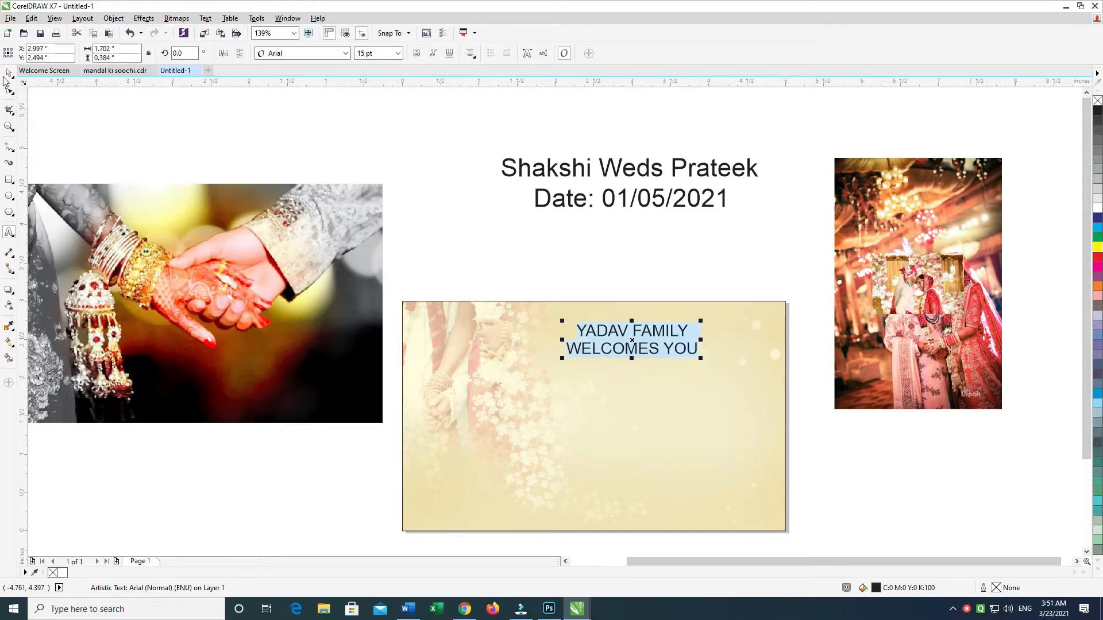
{"action": "left_click_drag", "start_coordinate": [646, 326], "coordinate": [682, 317]}
Step: Move the couple's names text onto the card below the welcome text and split it into three centered lines
{"action": "left_click_drag", "start_coordinate": [638, 331], "coordinate": [600, 293]}
{"action": "left_click_drag", "start_coordinate": [557, 140], "coordinate": [634, 362]}
{"action": "double_click", "coordinate": [633, 362]}
{"action": "key", "text": "Return"}
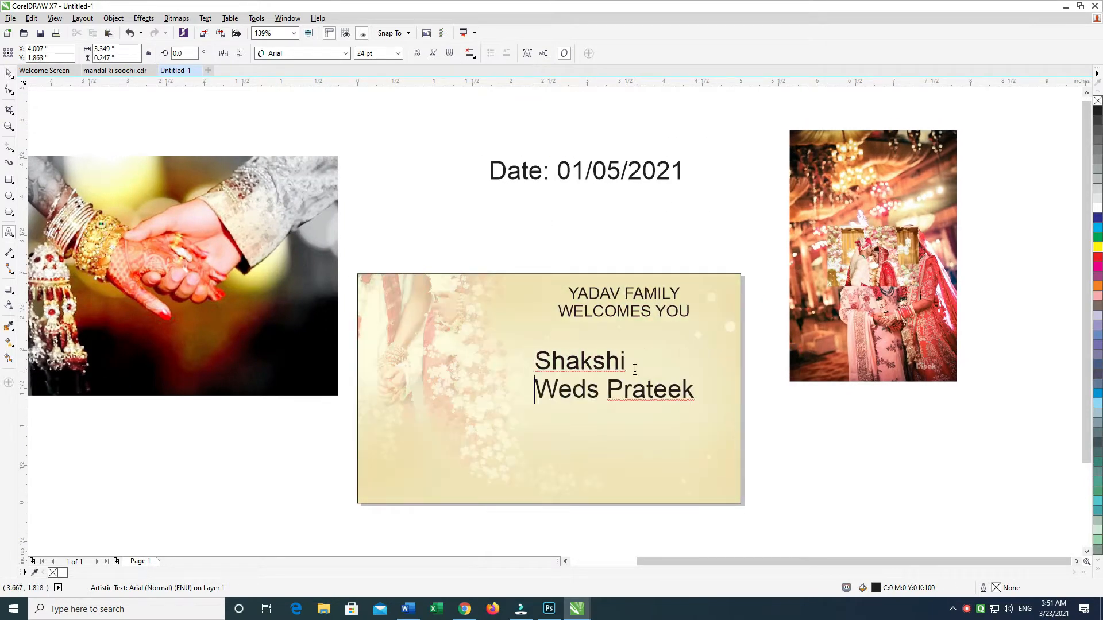
{"action": "key", "text": "Return"}
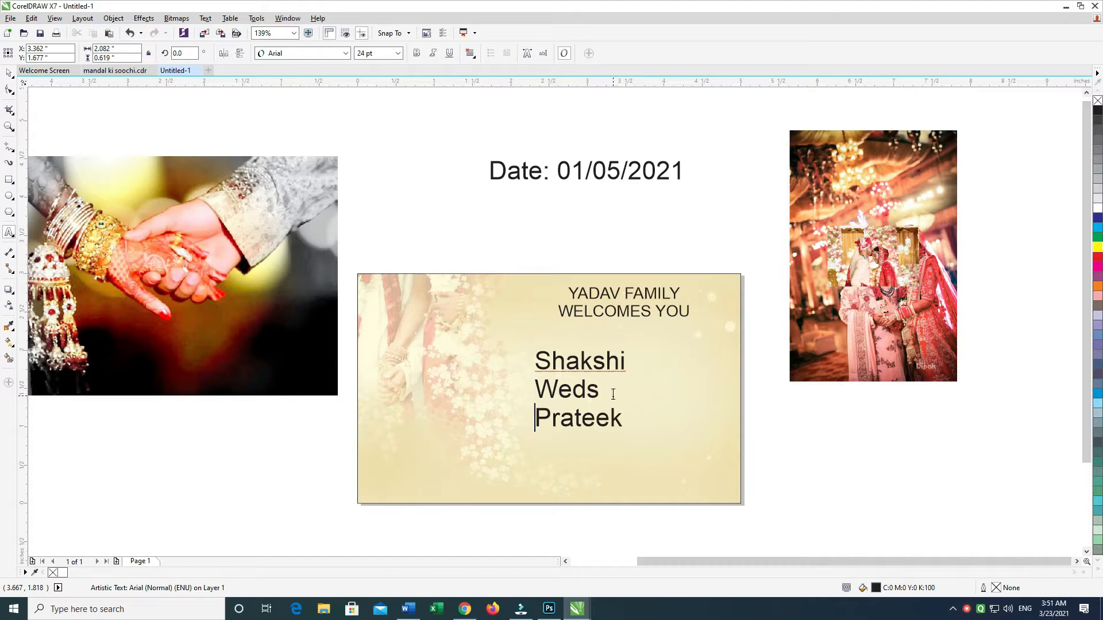
{"action": "key", "text": "ctrl+e"}
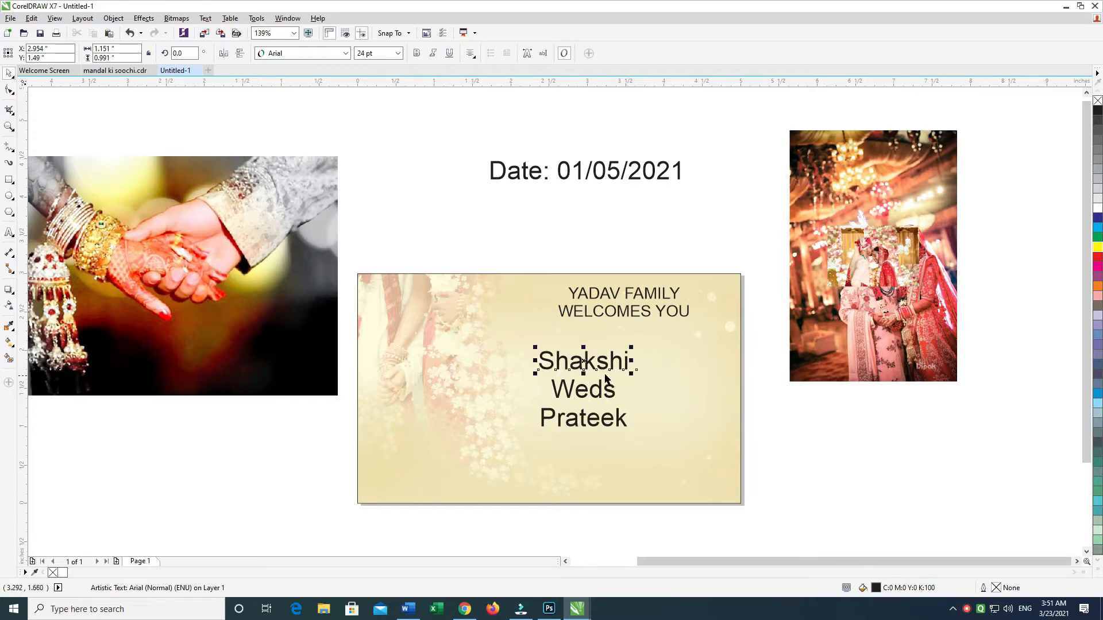
Step: Set the couple's names text in the "jullian Personal Use Only" font
{"action": "double_click", "coordinate": [606, 368]}
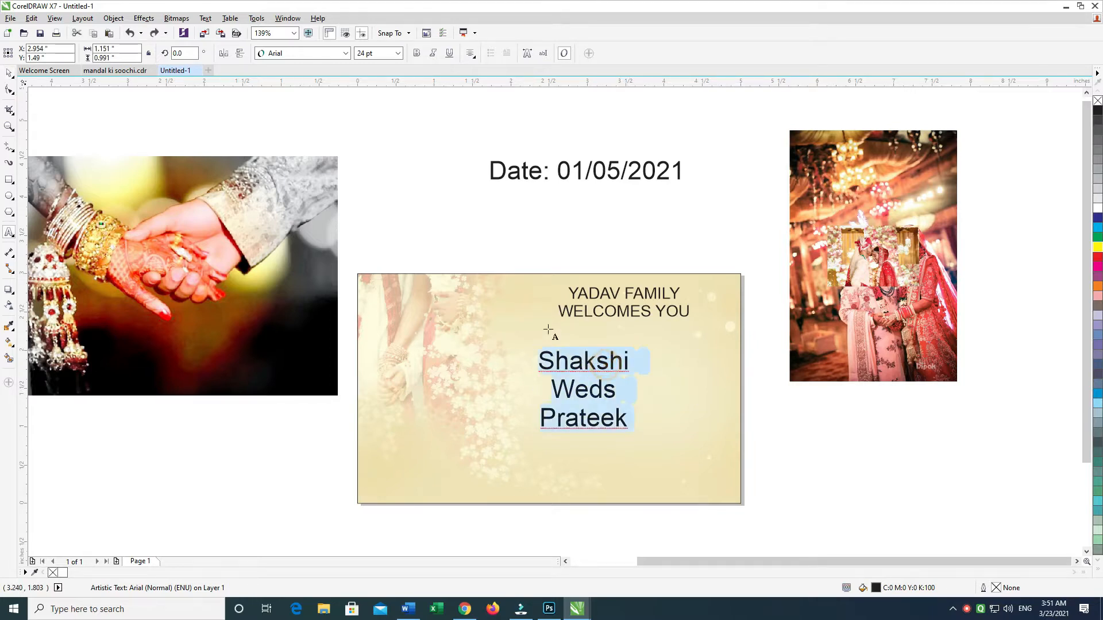
{"action": "left_click", "coordinate": [314, 53]}
{"action": "type", "text": "Ju"}
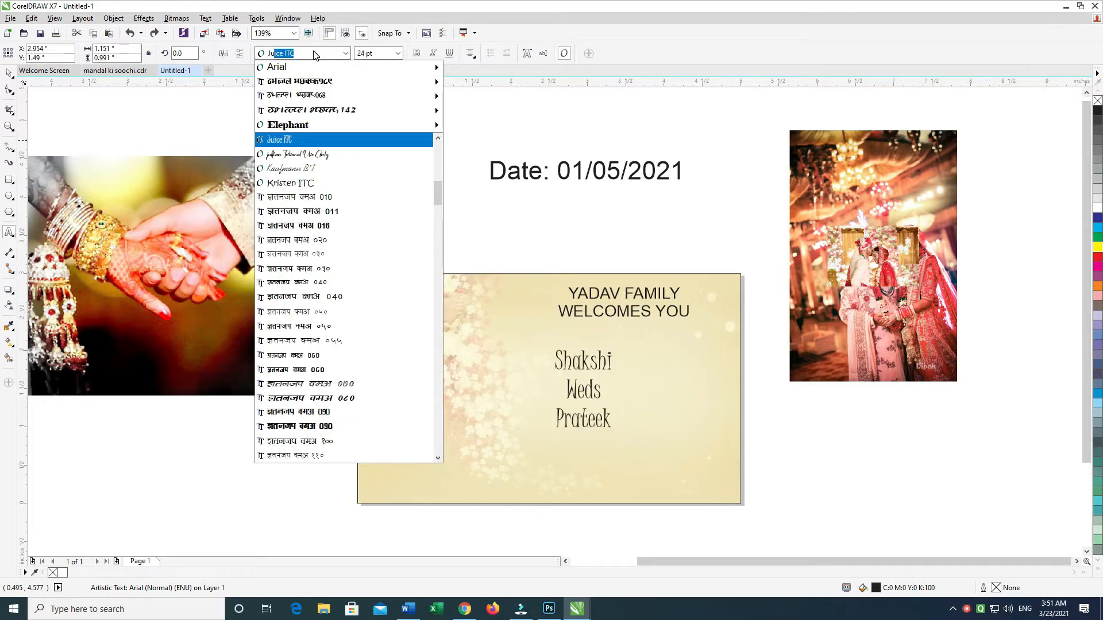
{"action": "type", "text": "l"}
{"action": "key", "text": "Return"}
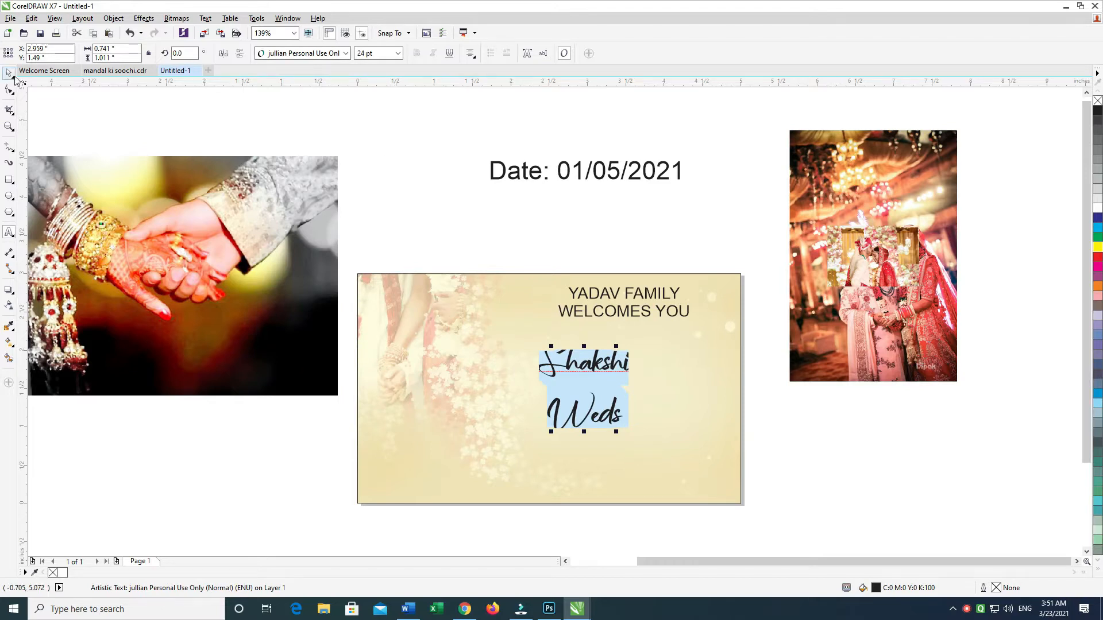
Step: Break the names text into separate line objects and move "Weds" aside to the card's left part
{"action": "left_click", "coordinate": [9, 72]}
{"action": "left_click", "coordinate": [574, 203]}
{"action": "left_click", "coordinate": [614, 371]}
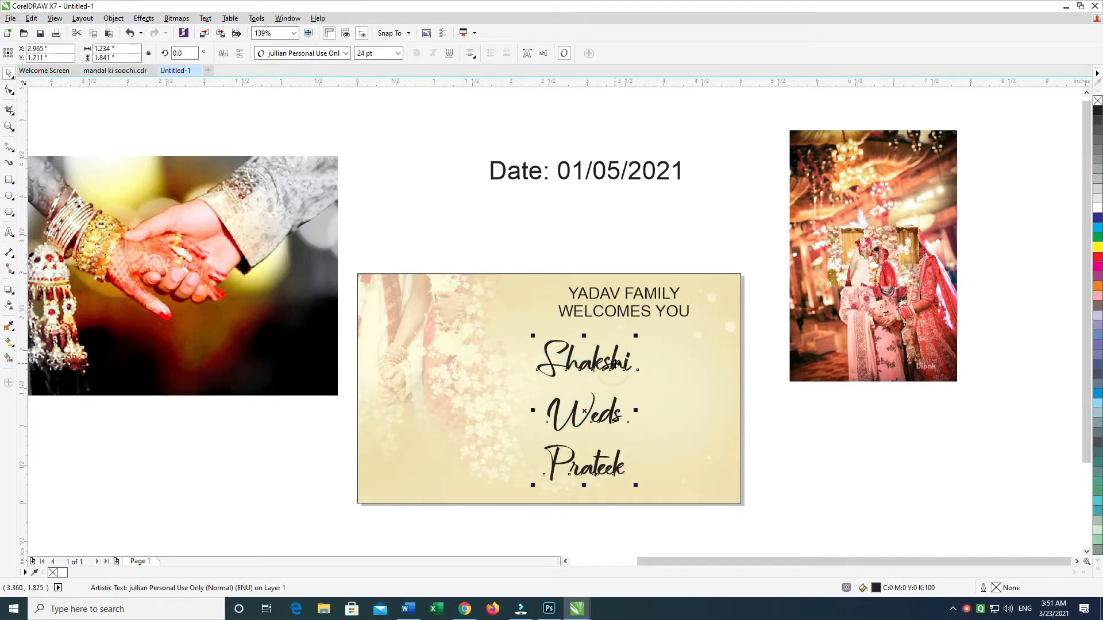
{"action": "left_click_drag", "start_coordinate": [604, 423], "coordinate": [421, 401]}
Step: Try enlarging the bride's name alone to about 44 pt and tilting it about 5.6°
{"action": "left_click", "coordinate": [610, 370]}
{"action": "left_click_drag", "start_coordinate": [636, 381], "coordinate": [713, 419]}
{"action": "left_click", "coordinate": [660, 377]}
{"action": "left_click_drag", "start_coordinate": [716, 338], "coordinate": [709, 329]}
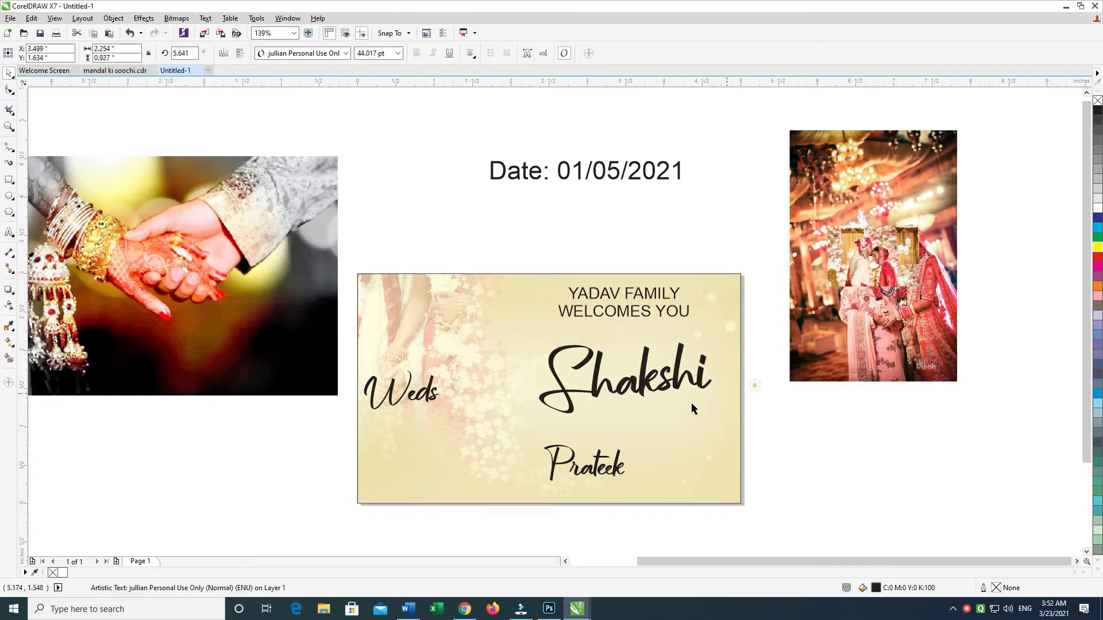
{"action": "left_click", "coordinate": [761, 376]}
{"action": "key", "text": "ctrl+z"}
{"action": "key", "text": "ctrl+z"}
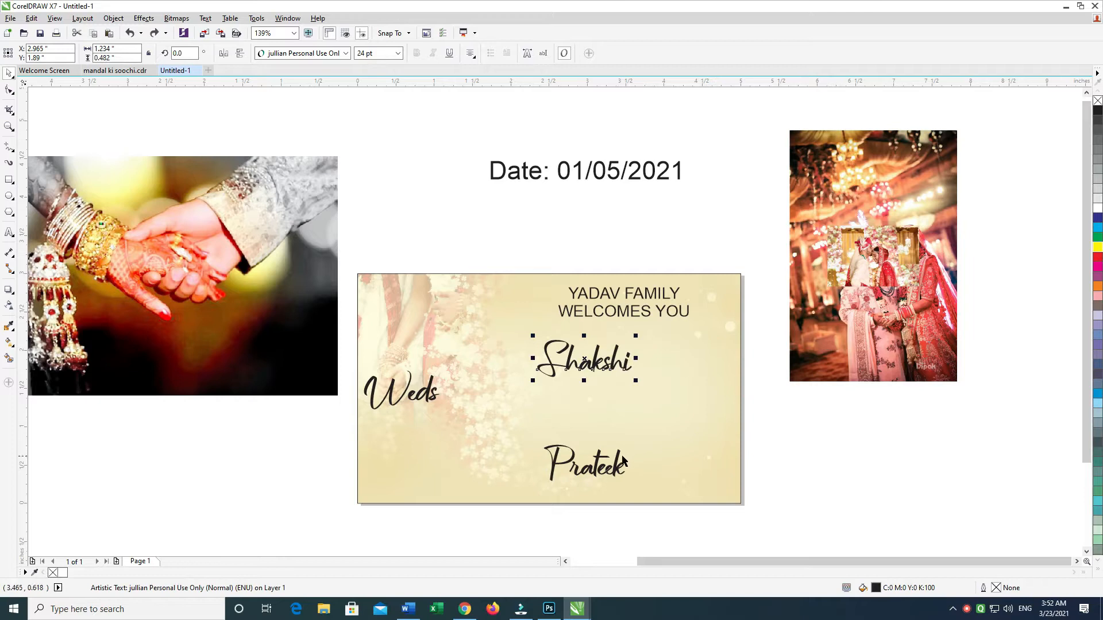
Step: Enlarge the bride's and groom's names to about 42 pt and tilt both about 9.7°, offsetting the groom's name to the right
{"action": "left_click_drag", "start_coordinate": [623, 459], "coordinate": [728, 494]}
{"action": "left_click", "coordinate": [782, 401]}
{"action": "left_click", "coordinate": [684, 379]}
{"action": "left_click_drag", "start_coordinate": [707, 338], "coordinate": [700, 312]}
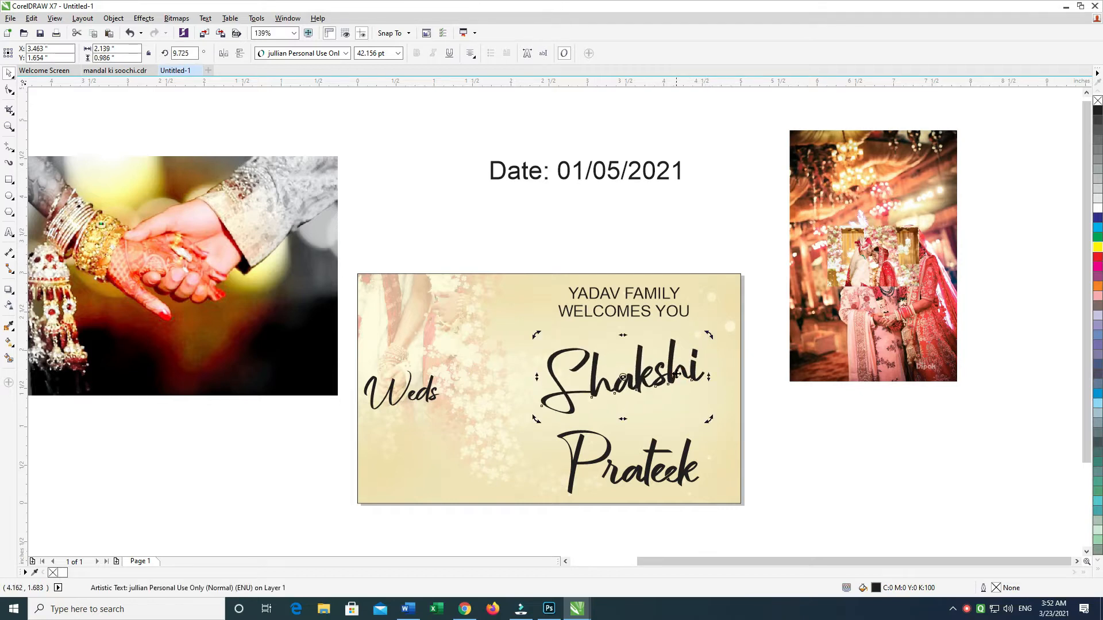
{"action": "key", "text": "ctrl+r"}
{"action": "left_click_drag", "start_coordinate": [684, 453], "coordinate": [709, 435]}
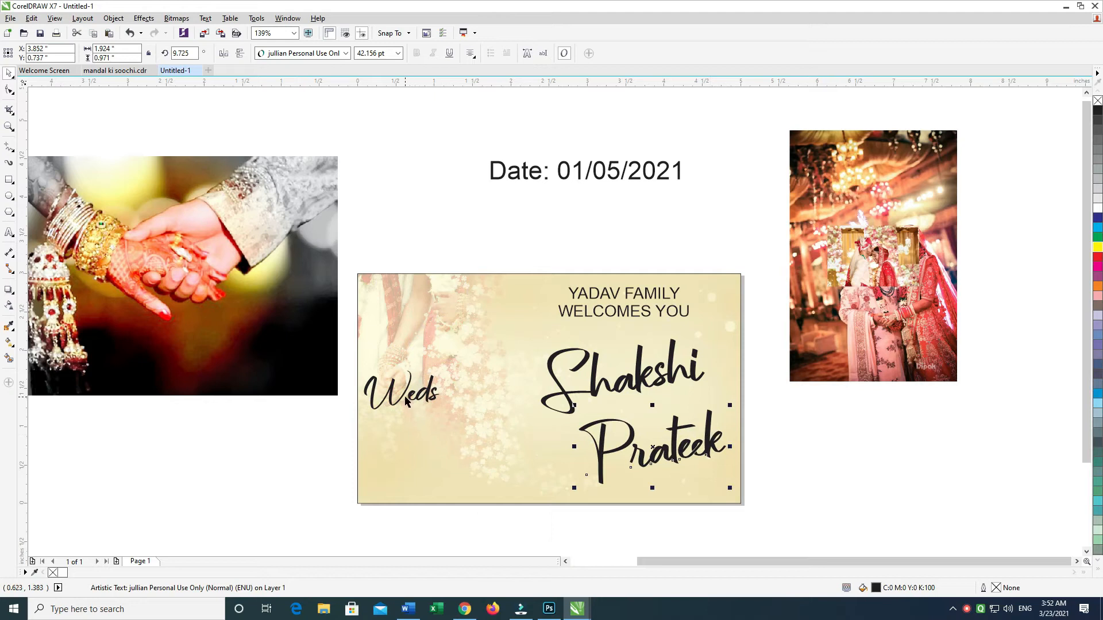
Step: Shrink "Weds" to about 15 pt and place it between the two names near the card's right edge
{"action": "left_click", "coordinate": [405, 401]}
{"action": "left_click_drag", "start_coordinate": [418, 405], "coordinate": [683, 395]}
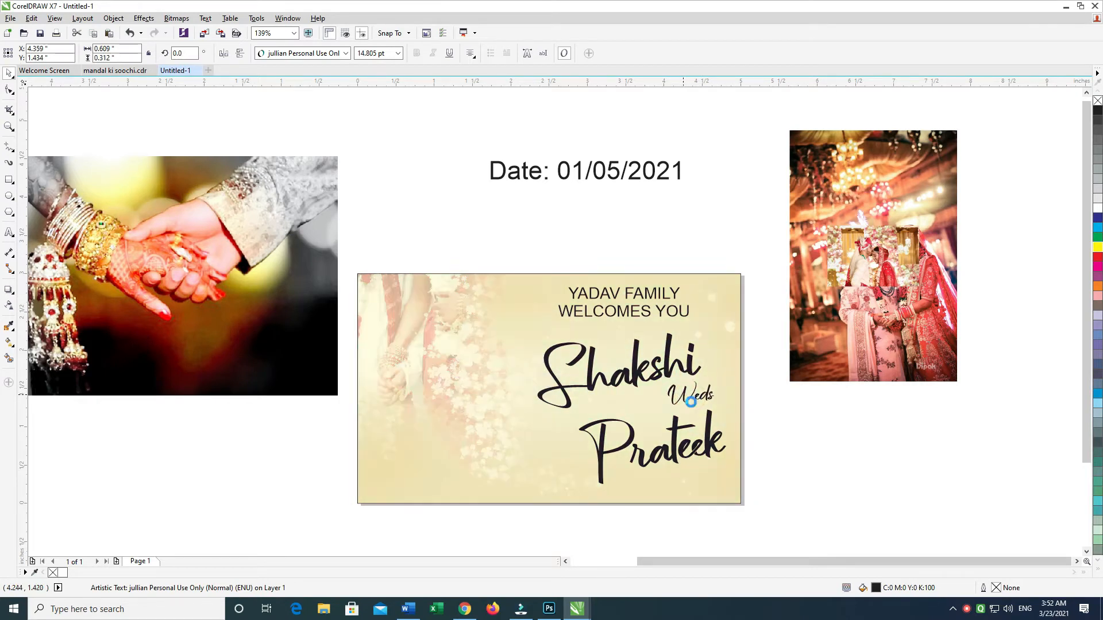
{"action": "left_click_drag", "start_coordinate": [618, 440], "coordinate": [407, 281]}
{"action": "key", "text": "shift+a"}
{"action": "key", "text": "ctrl+z"}
{"action": "left_click_drag", "start_coordinate": [819, 509], "coordinate": [488, 322]}
{"action": "key", "text": "shift+a"}
{"action": "key", "text": "ctrl+z"}
{"action": "left_click_drag", "start_coordinate": [771, 409], "coordinate": [769, 427]}
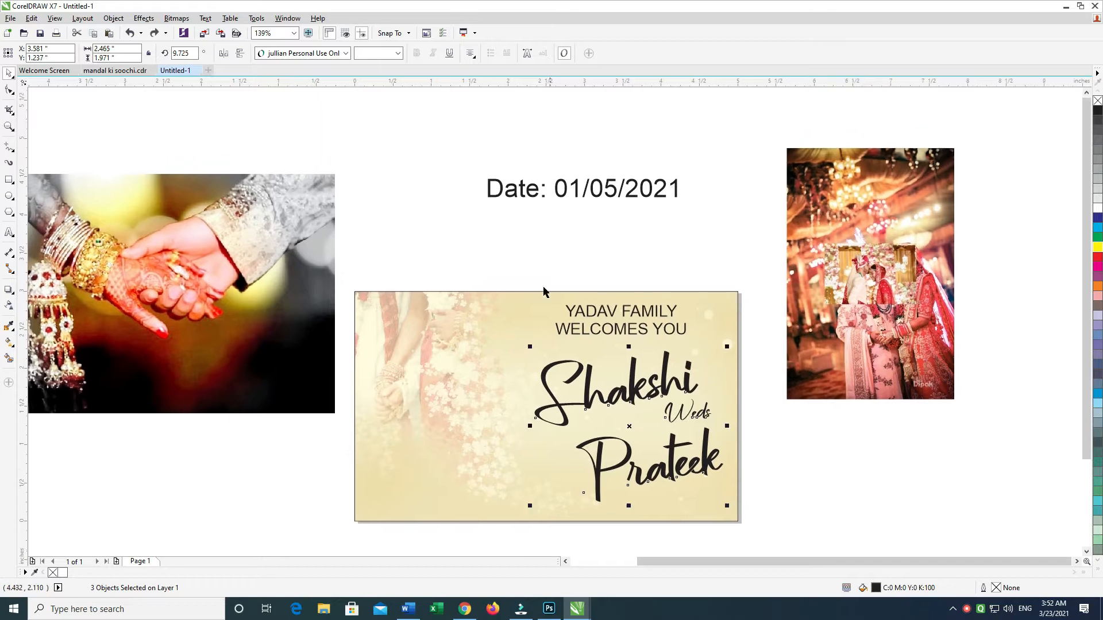
{"action": "left_click", "coordinate": [480, 223]}
{"action": "left_click_drag", "start_coordinate": [483, 223], "coordinate": [522, 221]}
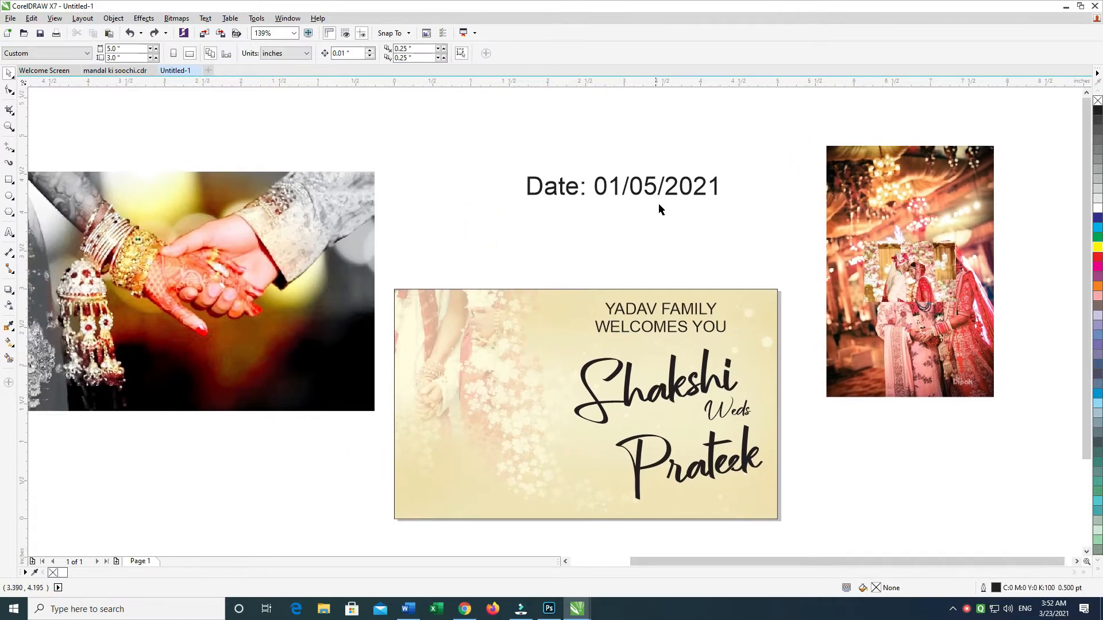
{"action": "scroll", "coordinate": [658, 204], "scroll_direction": "down", "scroll_amount": 1}
{"action": "scroll", "coordinate": [702, 207], "scroll_direction": "up", "scroll_amount": 1}
{"action": "left_click", "coordinate": [660, 332]}
{"action": "left_click_drag", "start_coordinate": [663, 333], "coordinate": [648, 293]}
{"action": "left_click", "coordinate": [753, 369]}
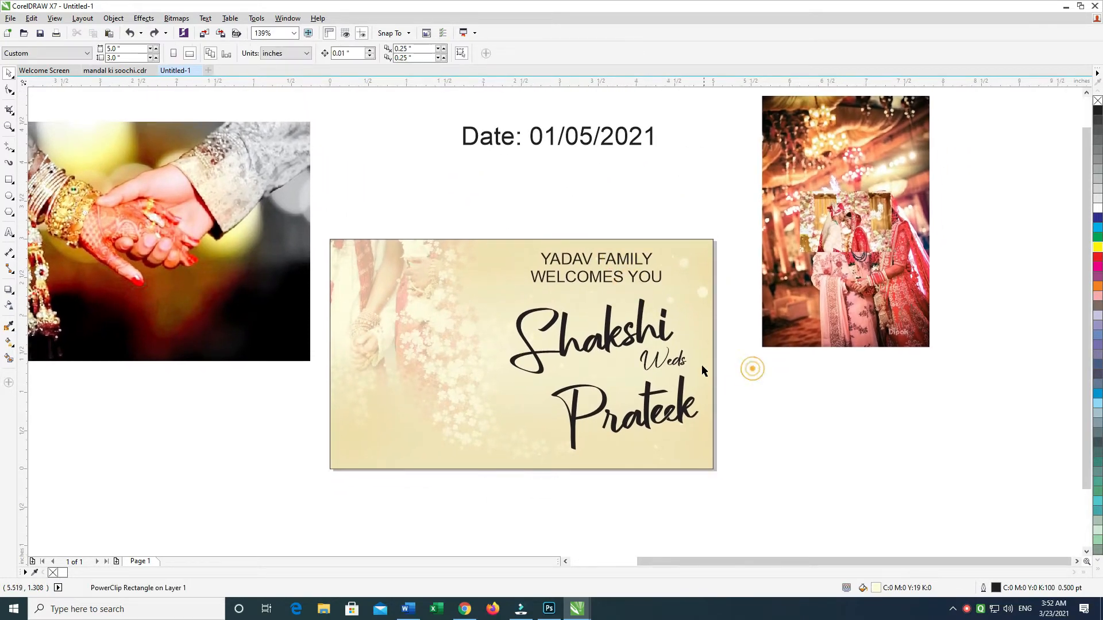
{"action": "left_click_drag", "start_coordinate": [695, 363], "coordinate": [762, 360]}
Step: Move the joined-hands photo to the card's lower-left area and scale it down to 10.5%, about 2.32 by 1.45 inches
{"action": "left_click", "coordinate": [287, 253]}
{"action": "left_click_drag", "start_coordinate": [287, 253], "coordinate": [526, 415]}
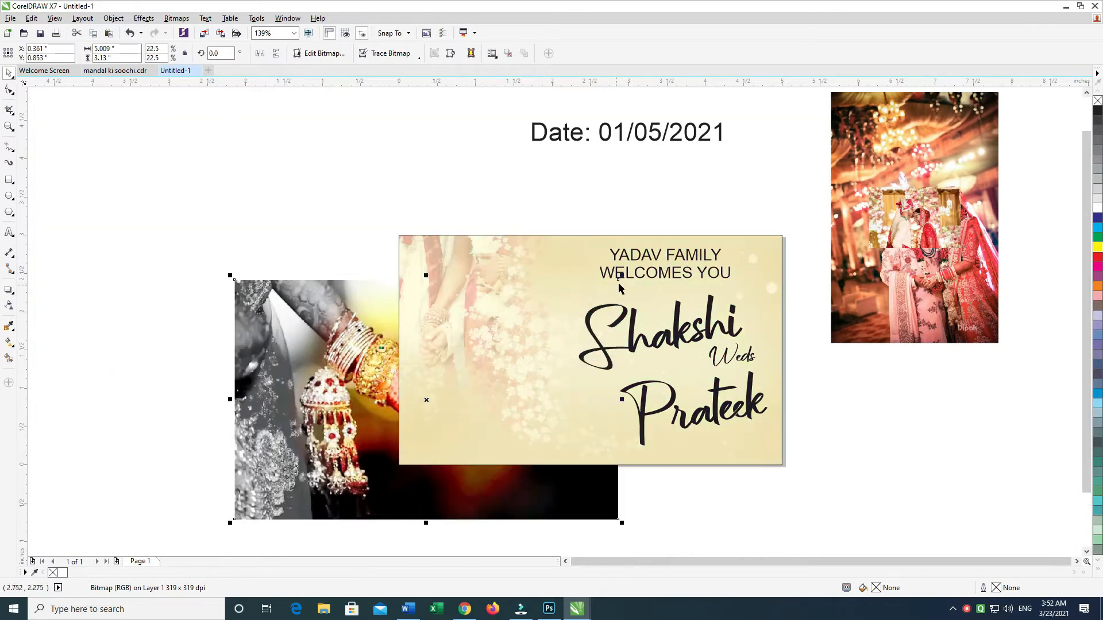
{"action": "left_click_drag", "start_coordinate": [621, 275], "coordinate": [519, 340]}
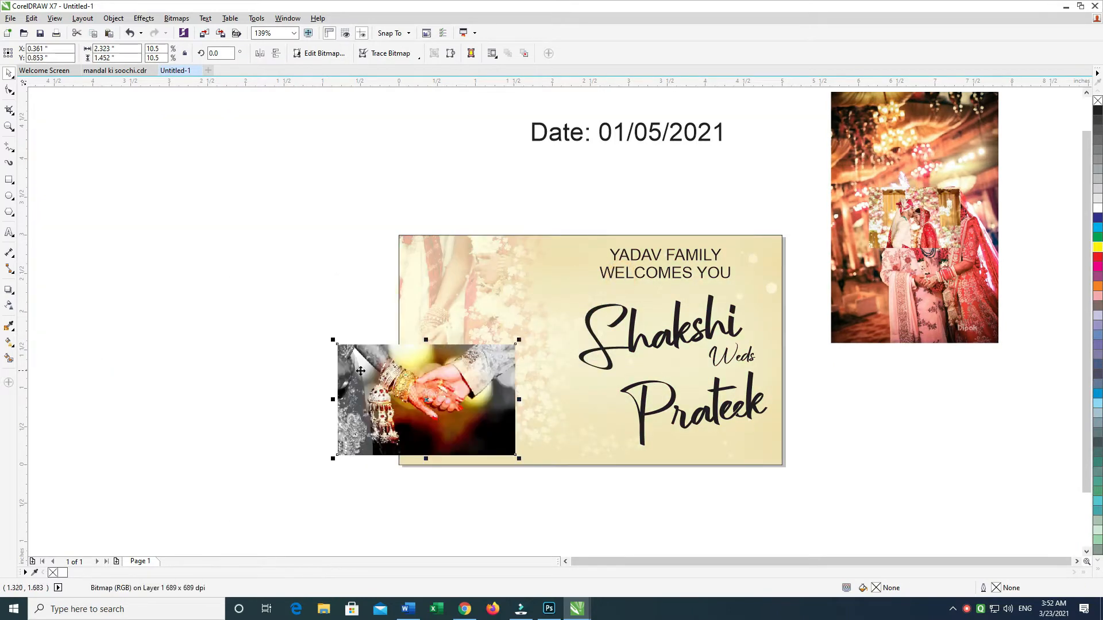
Step: Try the Frame effect with Square_1.cpt directly on the joined-hands photo
{"action": "left_click", "coordinate": [176, 19]}
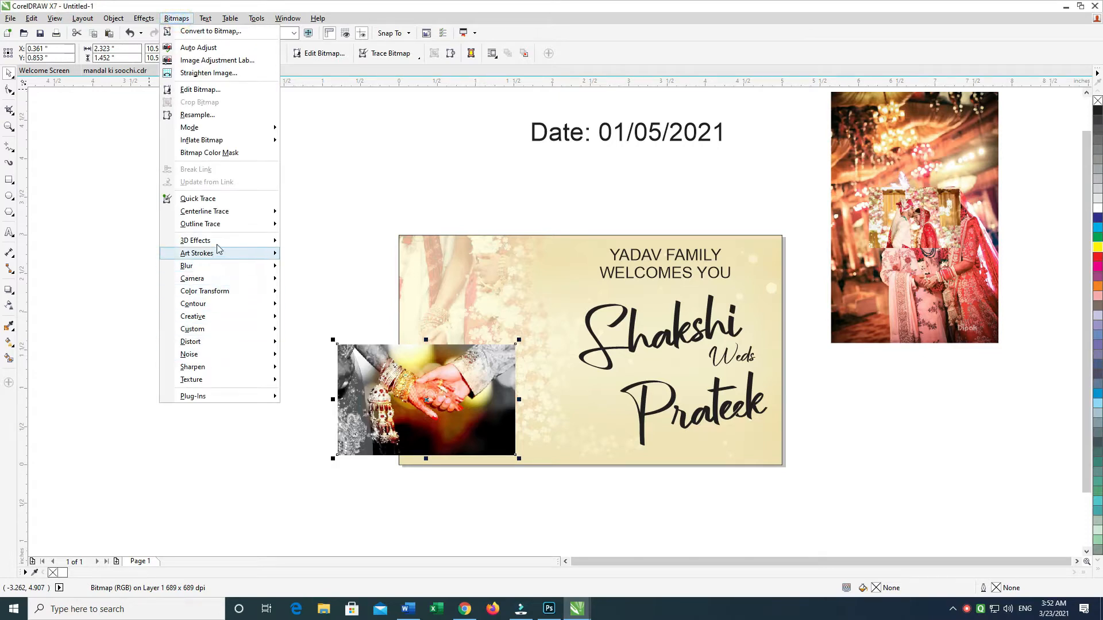
{"action": "mouse_move", "coordinate": [218, 317]}
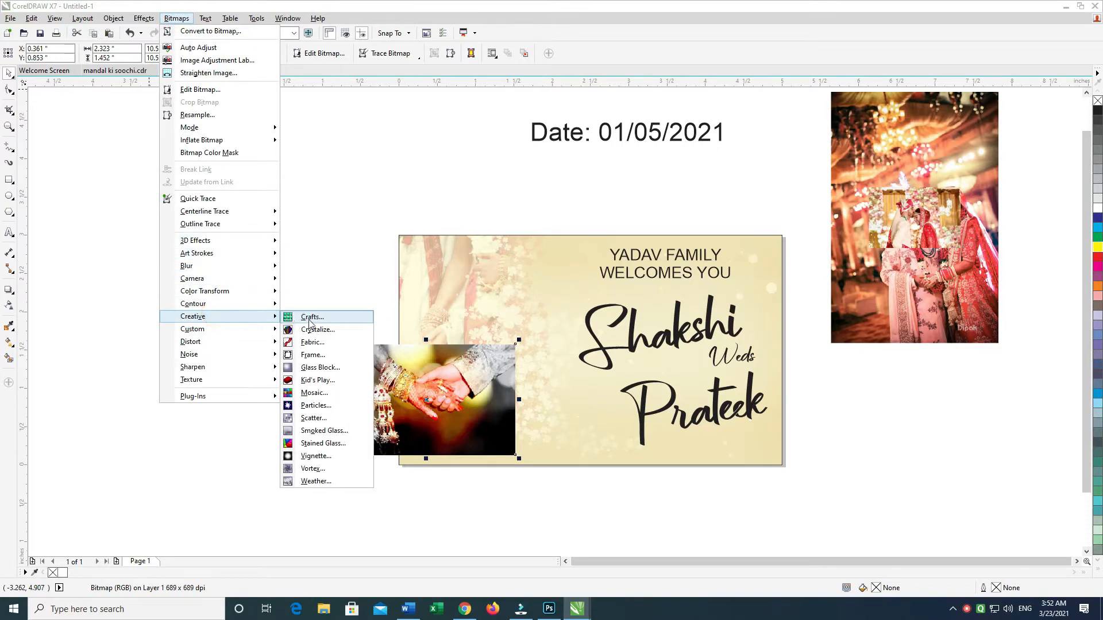
{"action": "left_click", "coordinate": [313, 355]}
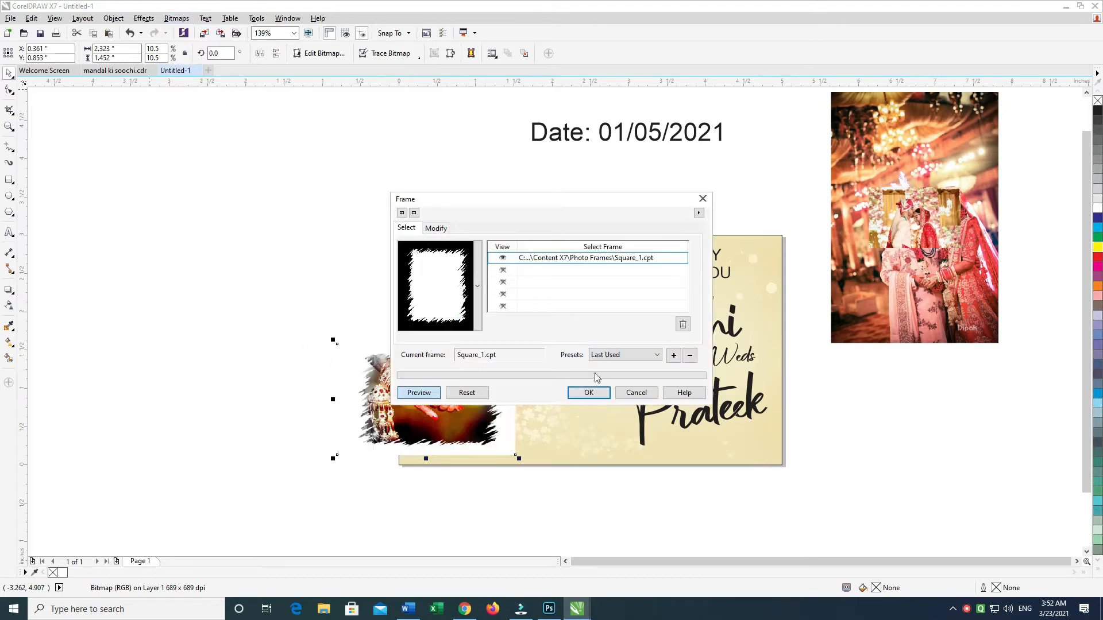
{"action": "left_click", "coordinate": [598, 392]}
{"action": "left_click_drag", "start_coordinate": [431, 393], "coordinate": [270, 336]}
{"action": "key", "text": "ctrl+z"}
{"action": "left_click", "coordinate": [282, 339]}
{"action": "left_click_drag", "start_coordinate": [465, 396], "coordinate": [534, 411]}
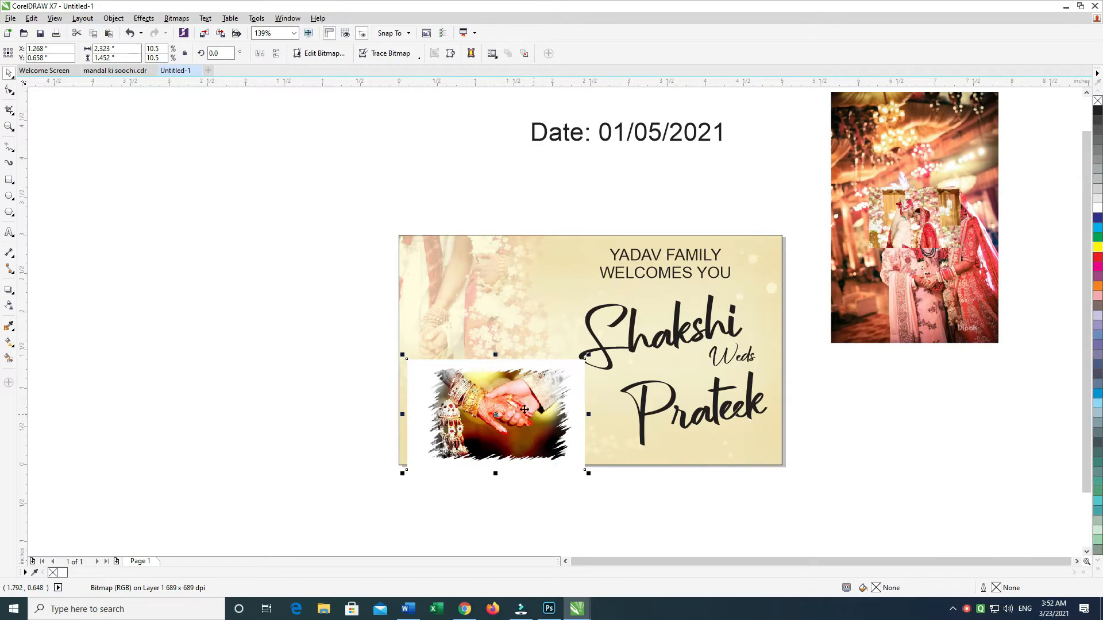
{"action": "key", "text": "ctrl+z"}
{"action": "key", "text": "ctrl+z"}
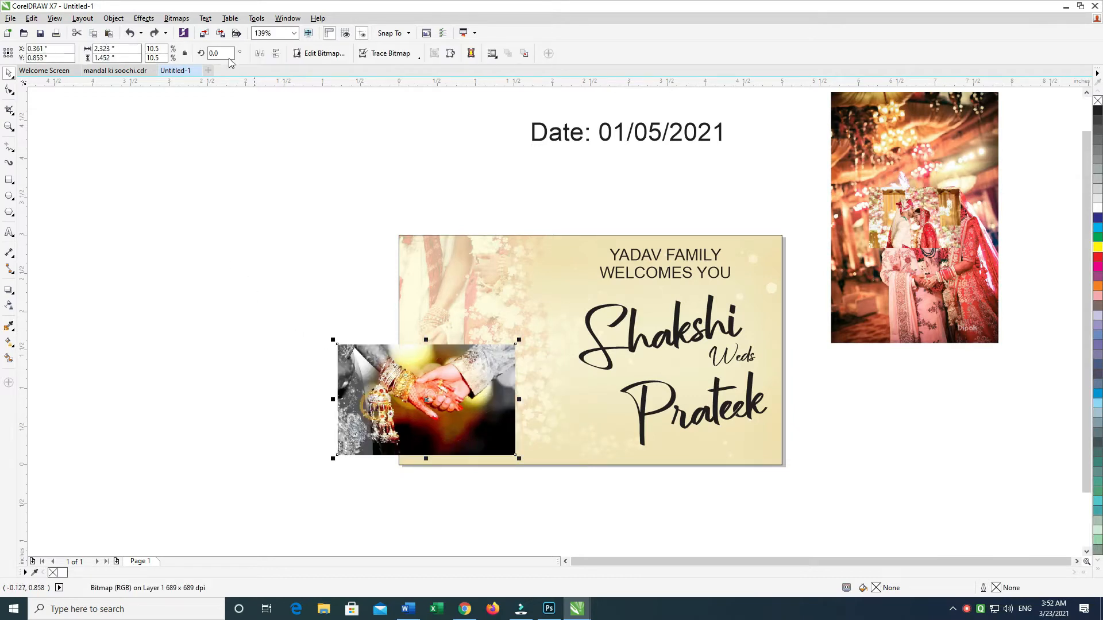
Step: Convert the joined-hands photo to a 600 dpi RGB Color (24-bit) bitmap with a transparent background
{"action": "left_click", "coordinate": [175, 18]}
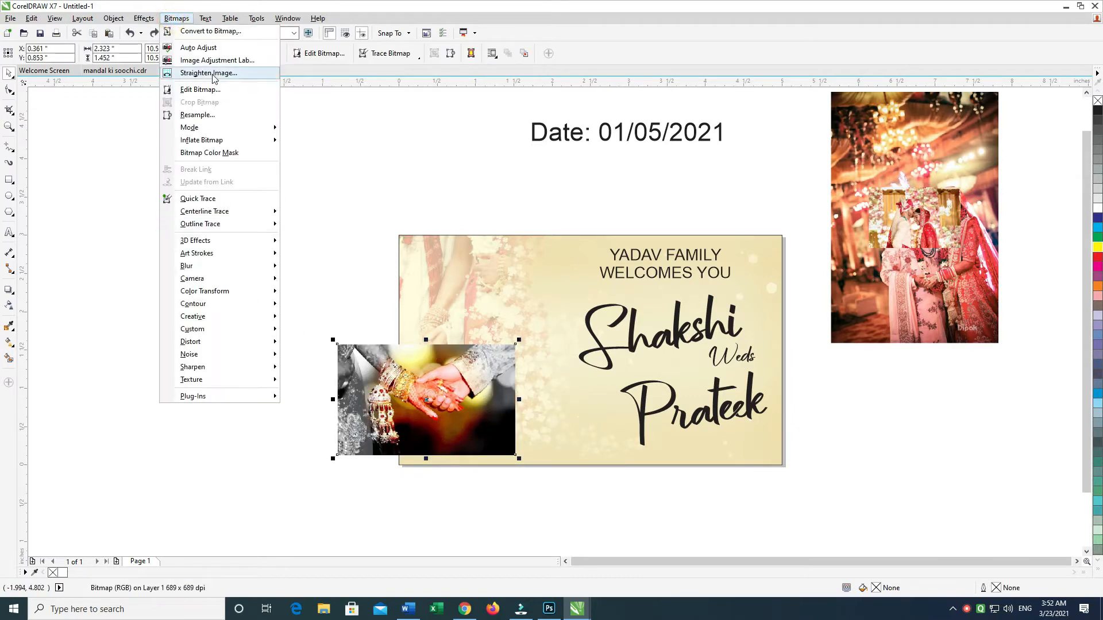
{"action": "left_click", "coordinate": [210, 31]}
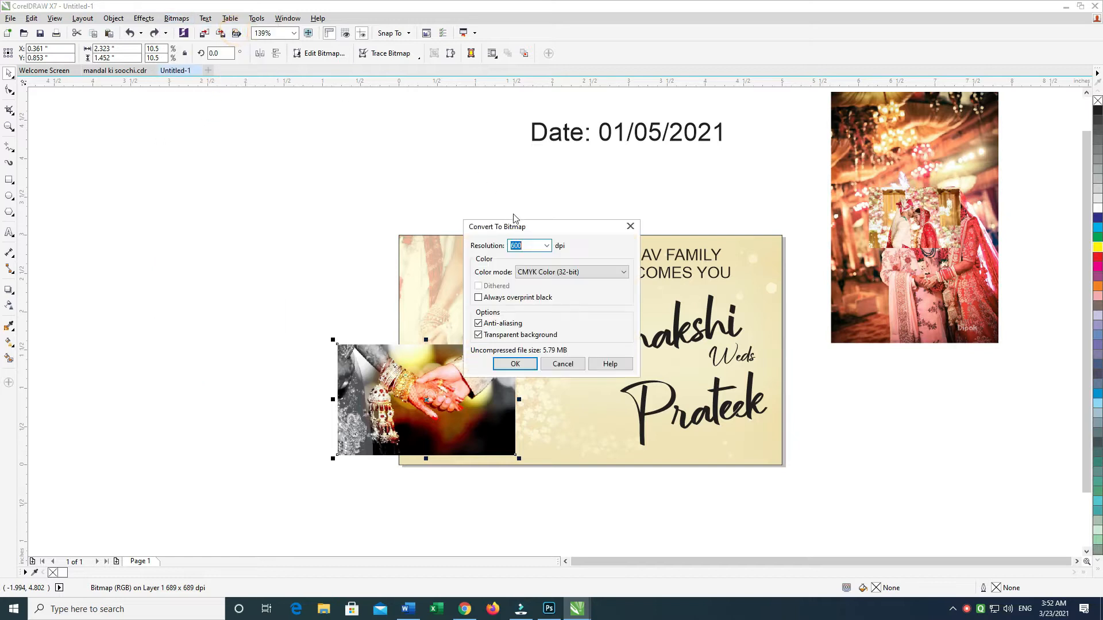
{"action": "left_click", "coordinate": [545, 271]}
{"action": "left_click", "coordinate": [545, 318]}
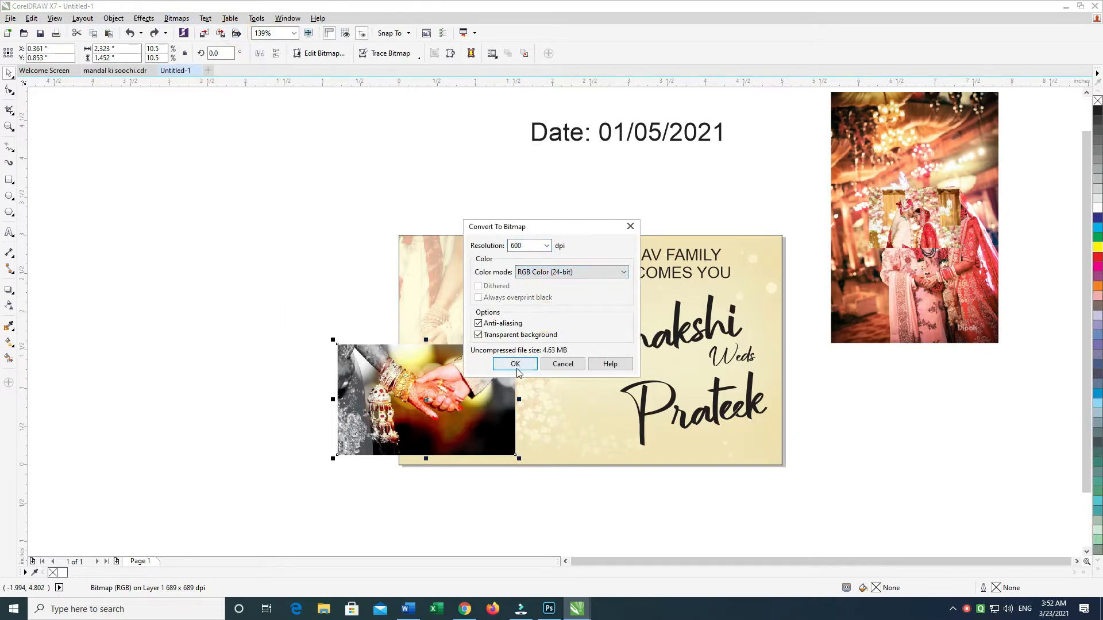
{"action": "left_click", "coordinate": [515, 363]}
Step: Apply the Frame effect with Square_1.cpt to the converted joined-hands bitmap
{"action": "left_click", "coordinate": [179, 20]}
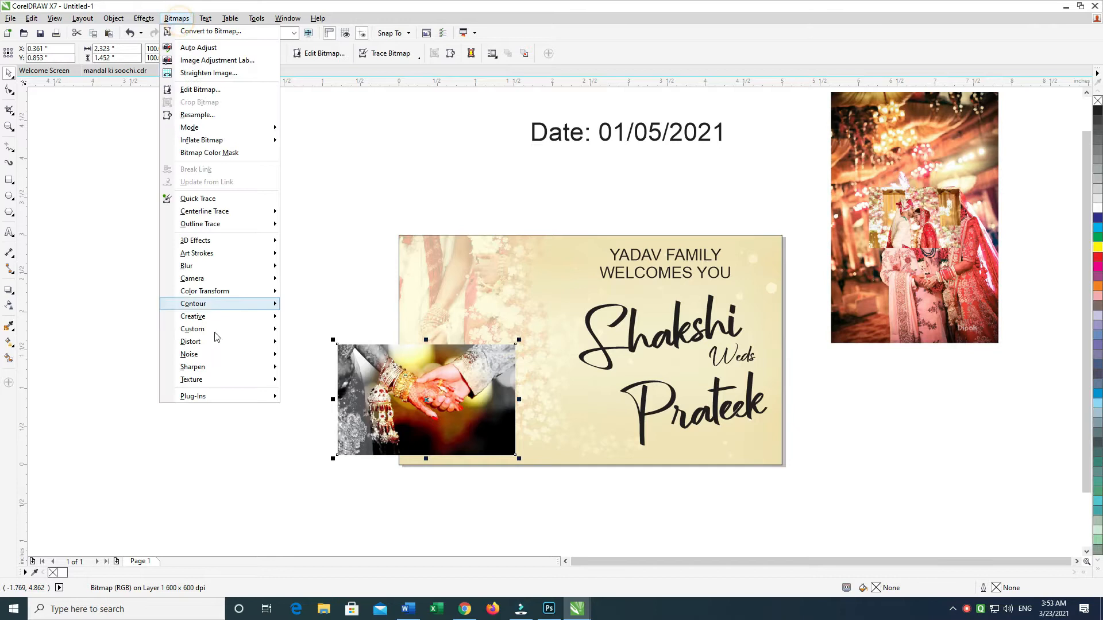
{"action": "mouse_move", "coordinate": [230, 314]}
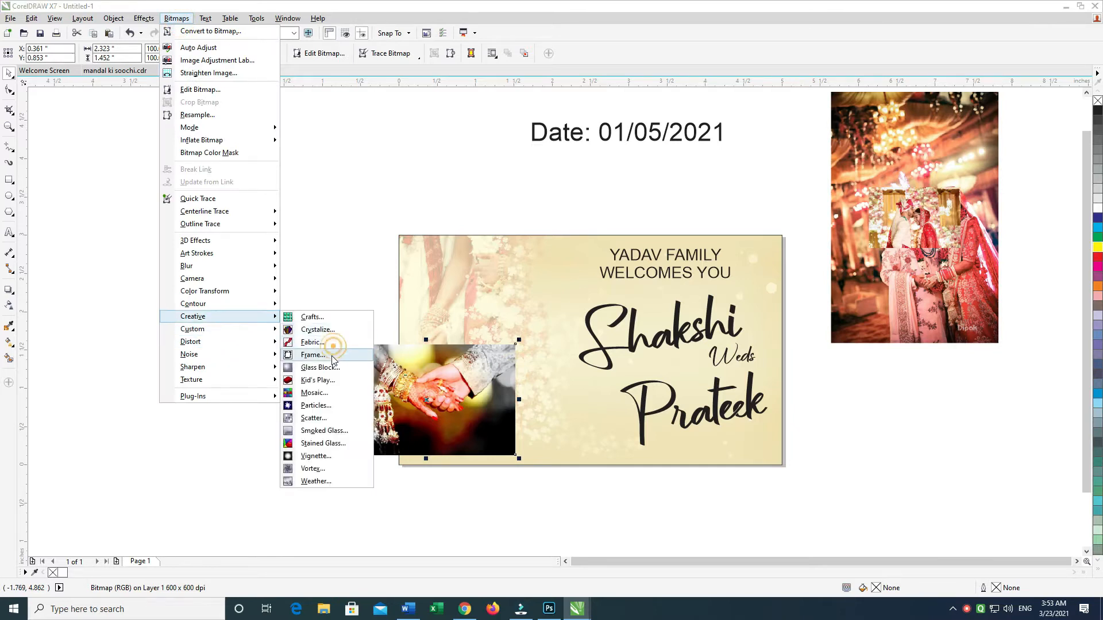
{"action": "left_click", "coordinate": [315, 355]}
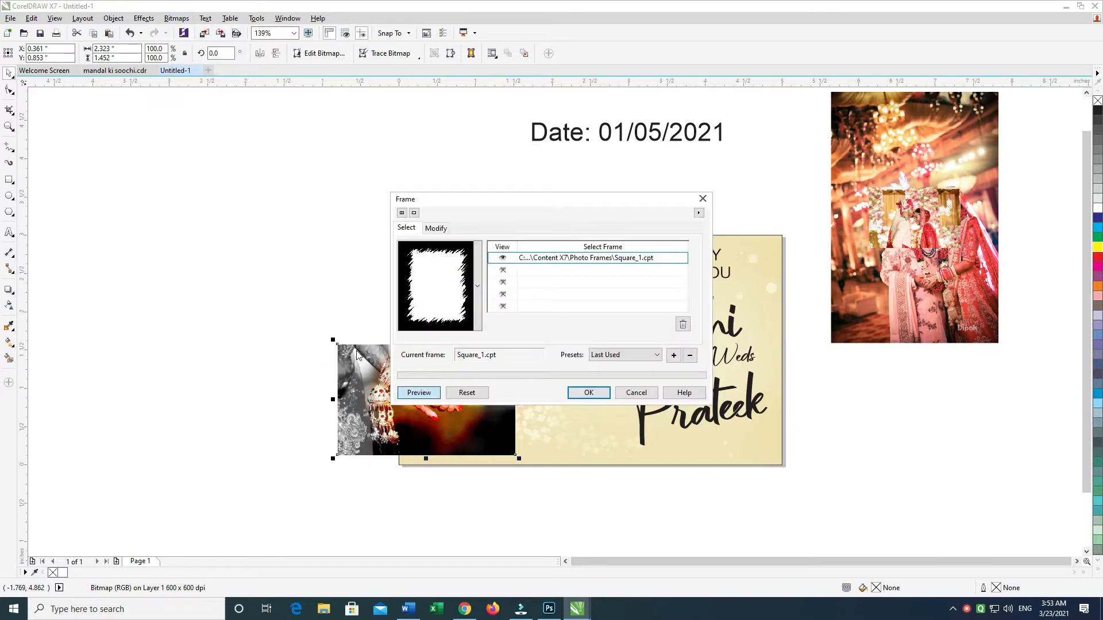
{"action": "left_click", "coordinate": [573, 394]}
Step: Scale the framed photo to 74.7%, about 1.73 by 1.08 inches, and position it in the card's lower-left corner
{"action": "left_click_drag", "start_coordinate": [573, 349], "coordinate": [532, 370]}
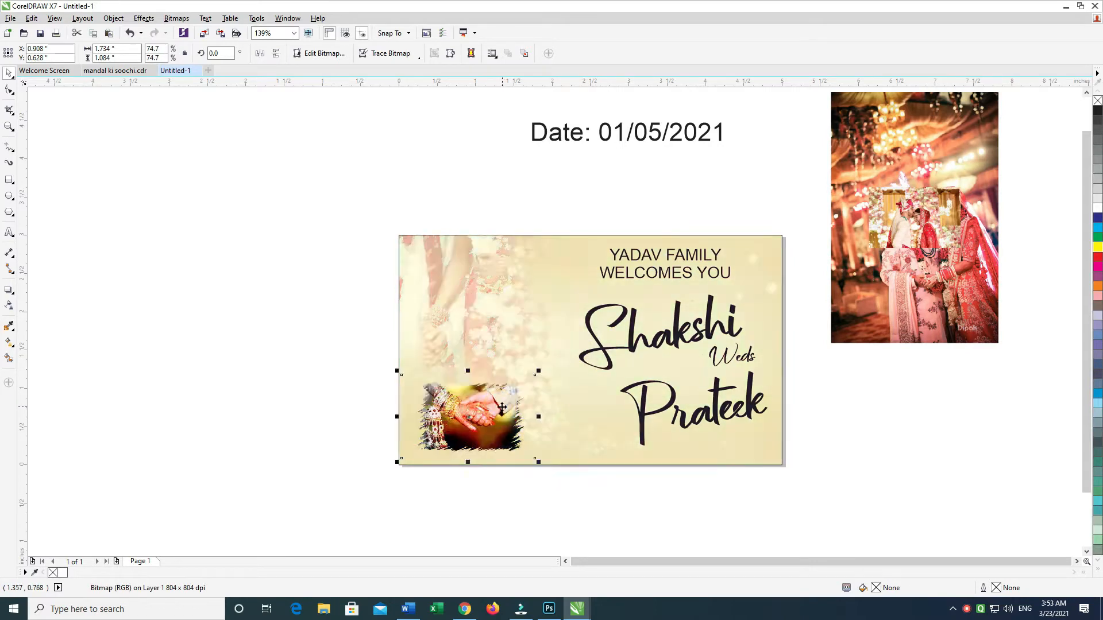
{"action": "left_click_drag", "start_coordinate": [500, 406], "coordinate": [502, 411]}
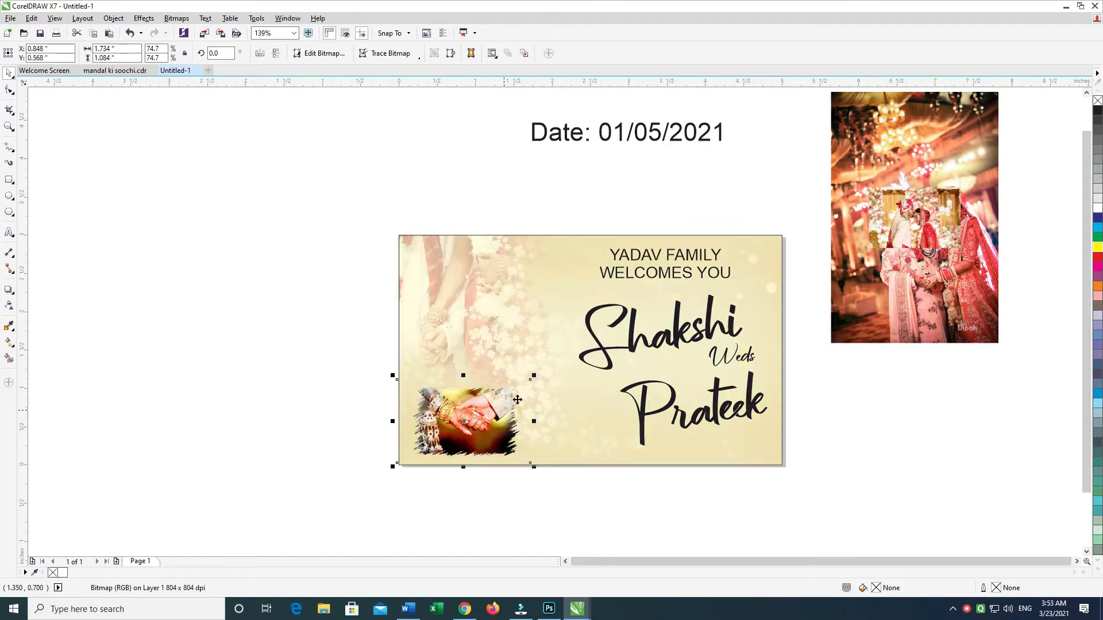
Step: Move the small couple photo onto the card, directly above the framed joined-hands photo
{"action": "left_click_drag", "start_coordinate": [741, 250], "coordinate": [681, 297]}
{"action": "left_click_drag", "start_coordinate": [834, 260], "coordinate": [278, 229]}
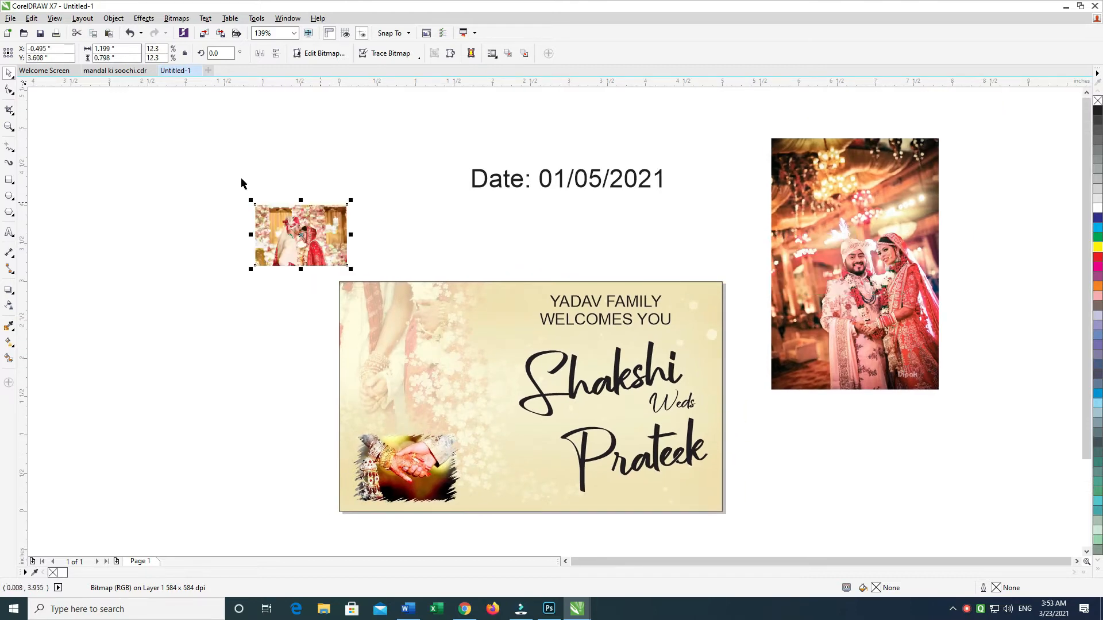
{"action": "left_click", "coordinate": [222, 175]}
{"action": "left_click_drag", "start_coordinate": [414, 323], "coordinate": [413, 368]}
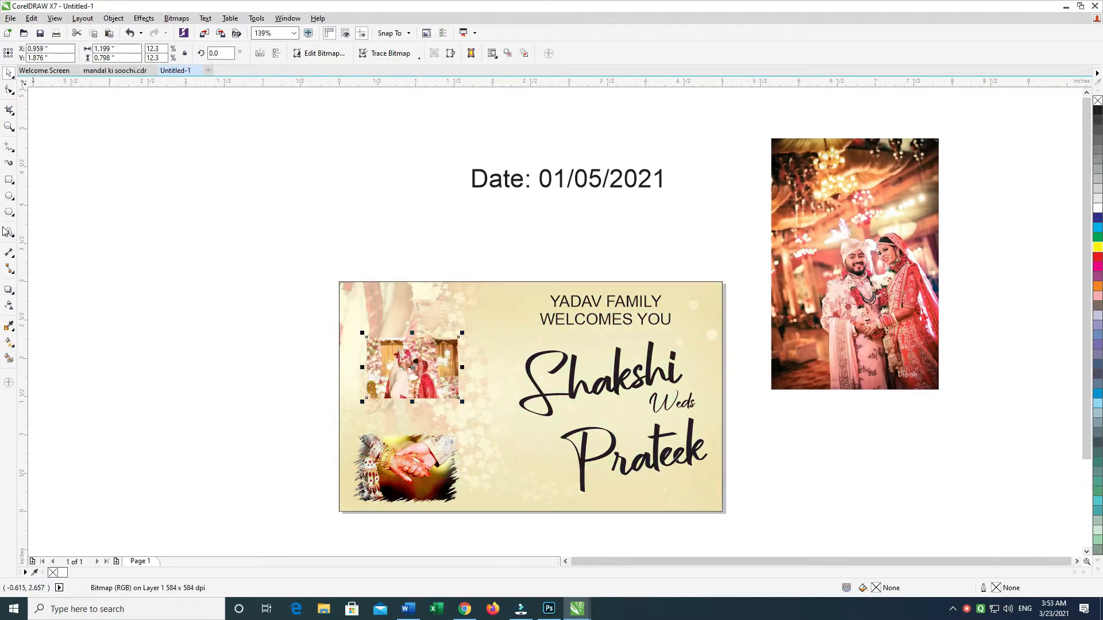
Step: Draw a rectangle about 1.55 by 0.95 inches around the couple photo and round its corners to about 0.067 inch
{"action": "left_click", "coordinate": [9, 180]}
{"action": "left_click_drag", "start_coordinate": [353, 330], "coordinate": [472, 402]}
{"action": "left_click", "coordinate": [9, 91]}
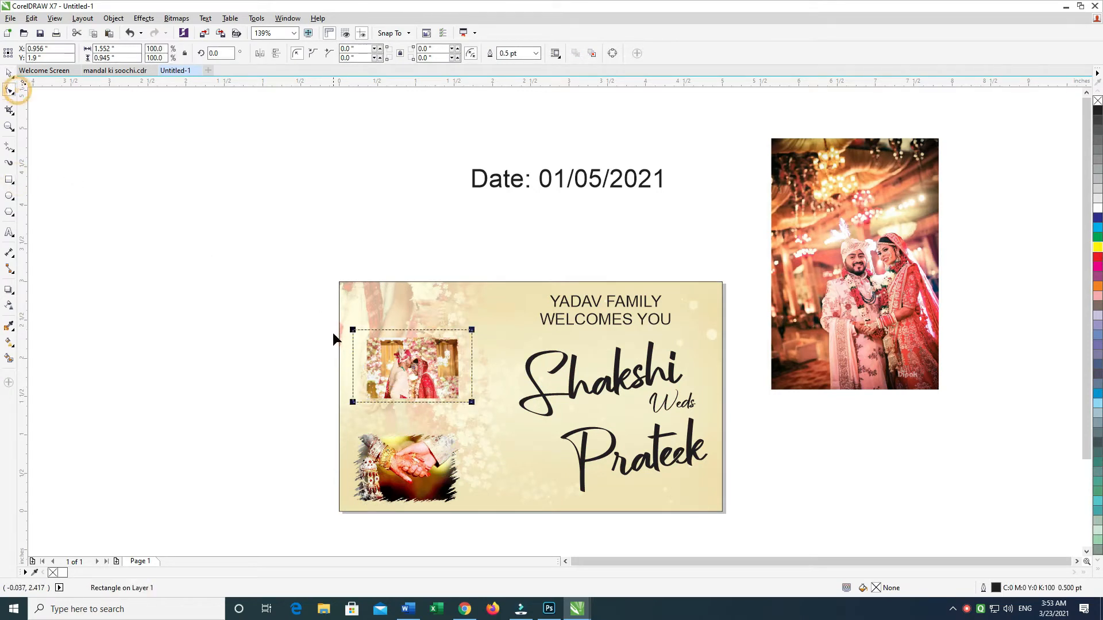
{"action": "left_click_drag", "start_coordinate": [353, 331], "coordinate": [358, 334]}
{"action": "left_click", "coordinate": [9, 74]}
{"action": "left_click_drag", "start_coordinate": [218, 249], "coordinate": [540, 427]}
{"action": "key", "text": "e"}
{"action": "left_click", "coordinate": [190, 328]}
{"action": "left_click", "coordinate": [425, 361]}
{"action": "left_click_drag", "start_coordinate": [223, 252], "coordinate": [776, 528]}
{"action": "key", "text": "shift+F2"}
{"action": "left_click", "coordinate": [111, 263]}
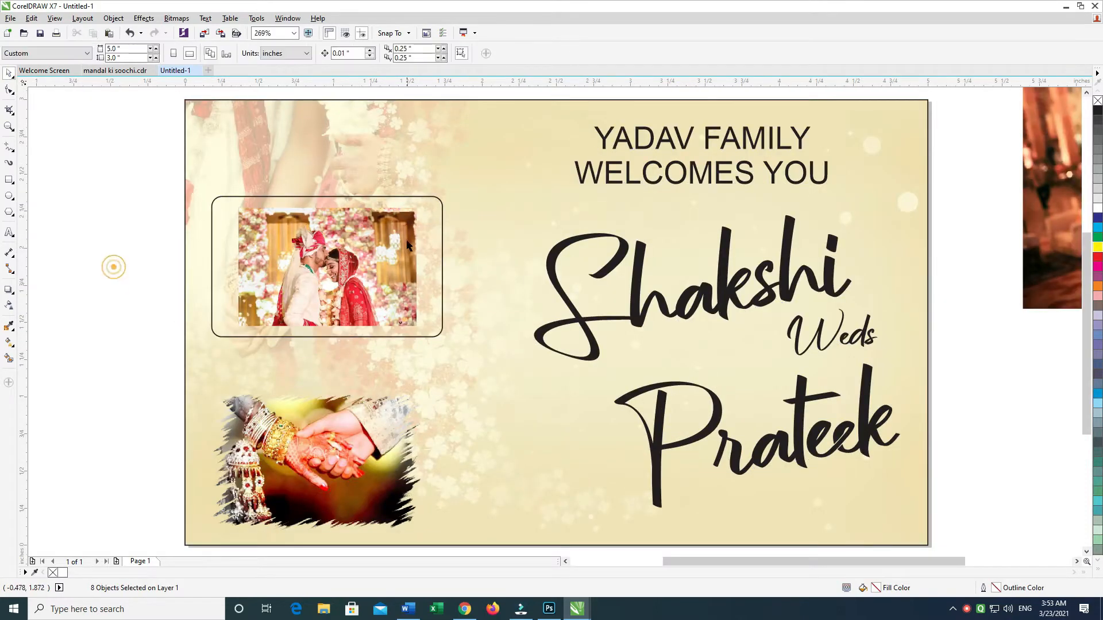
Step: Make a smaller copy of the rounded rectangle inside the first, about 1.16 by 0.83 inches, fitted to the couple photo
{"action": "left_click", "coordinate": [428, 210]}
{"action": "left_click_drag", "start_coordinate": [446, 192], "coordinate": [439, 200]}
{"action": "right_click", "coordinate": [439, 200]}
{"action": "left_click_drag", "start_coordinate": [433, 267], "coordinate": [437, 266]}
{"action": "left_click", "coordinate": [440, 243], "text": "shift"}
{"action": "left_click", "coordinate": [469, 179]}
{"action": "double_click", "coordinate": [342, 265]}
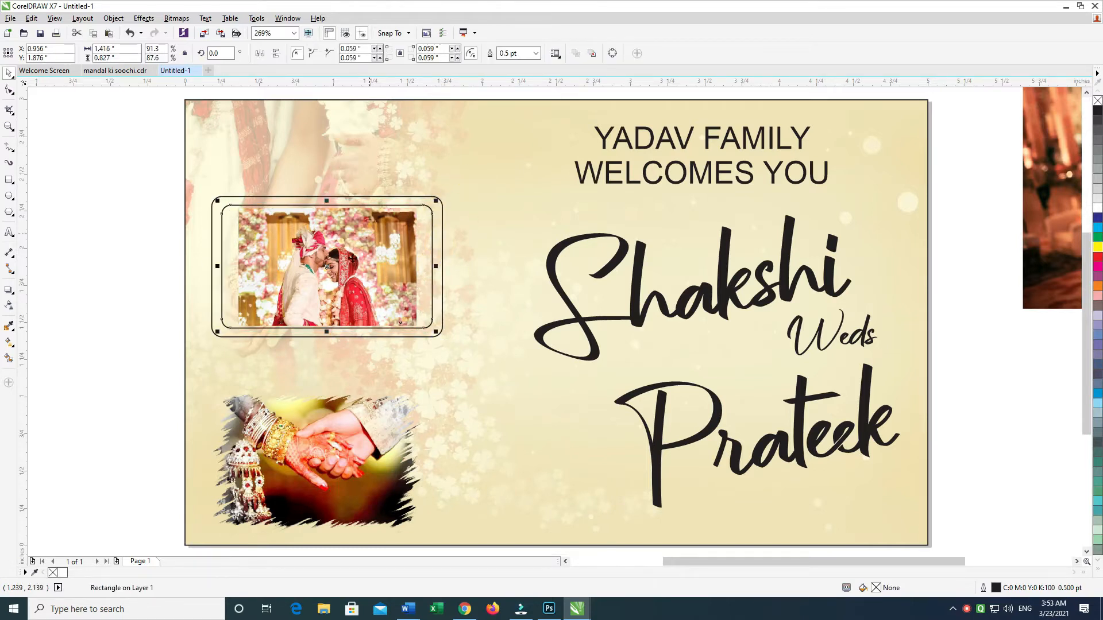
{"action": "left_click", "coordinate": [399, 242]}
{"action": "key", "text": "ctrl+z"}
{"action": "left_click_drag", "start_coordinate": [436, 265], "coordinate": [416, 265]}
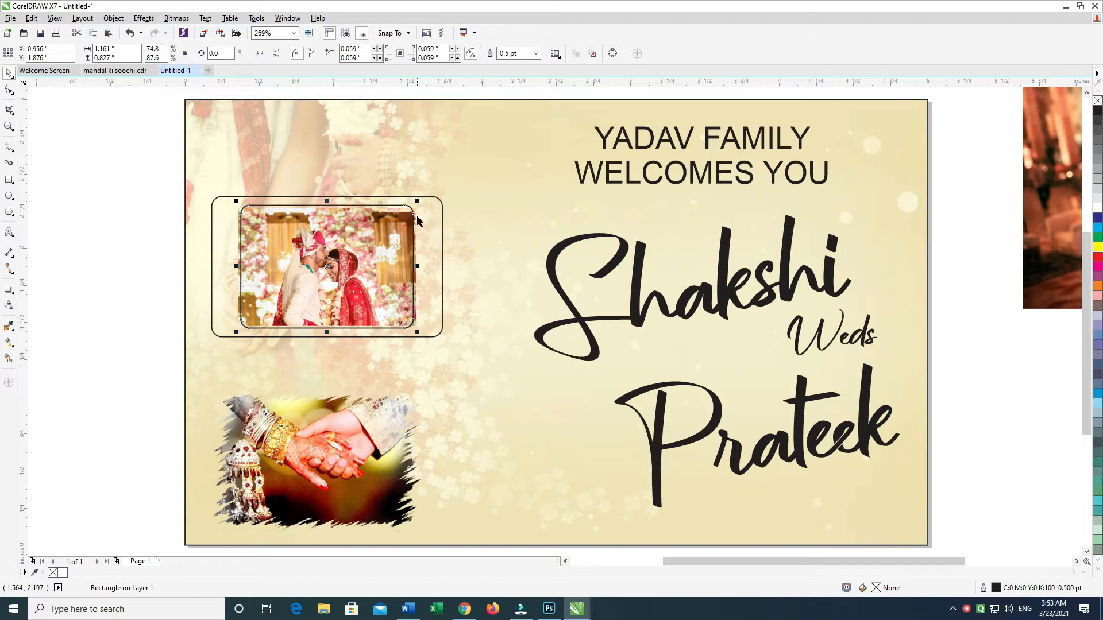
Step: PowerClip the couple photo inside the inner rounded rectangle
{"action": "right_click", "coordinate": [414, 211]}
{"action": "left_click", "coordinate": [437, 217]}
{"action": "left_click", "coordinate": [378, 225]}
{"action": "key", "text": "ctrl+z"}
{"action": "left_click", "coordinate": [481, 174]}
{"action": "left_click", "coordinate": [443, 215]}
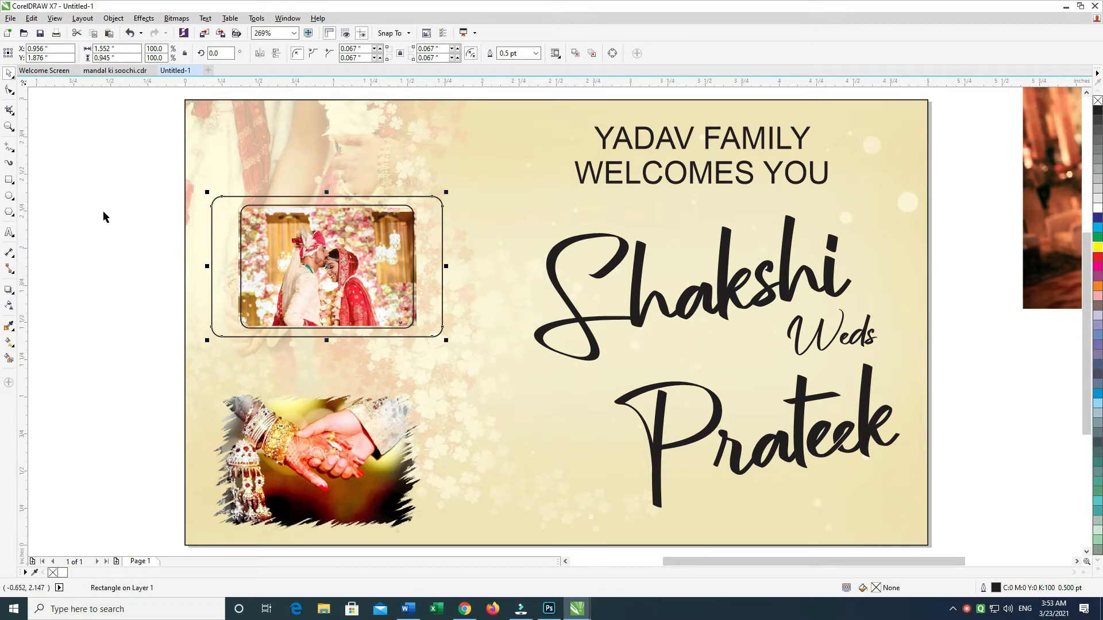
{"action": "left_click_drag", "start_coordinate": [133, 205], "coordinate": [400, 332]}
{"action": "left_click", "coordinate": [161, 206]}
{"action": "left_click_drag", "start_coordinate": [104, 187], "coordinate": [436, 347]}
{"action": "left_click", "coordinate": [140, 230]}
{"action": "right_click", "coordinate": [415, 210]}
{"action": "key", "text": "Escape"}
Step: Narrow the outer rounded rectangle to about 1.29 inches and skew both frames with the photo slightly upward, about 2.7 degrees
{"action": "left_click", "coordinate": [442, 235]}
{"action": "left_click_drag", "start_coordinate": [446, 267], "coordinate": [425, 267]}
{"action": "left_click_drag", "start_coordinate": [42, 153], "coordinate": [508, 406]}
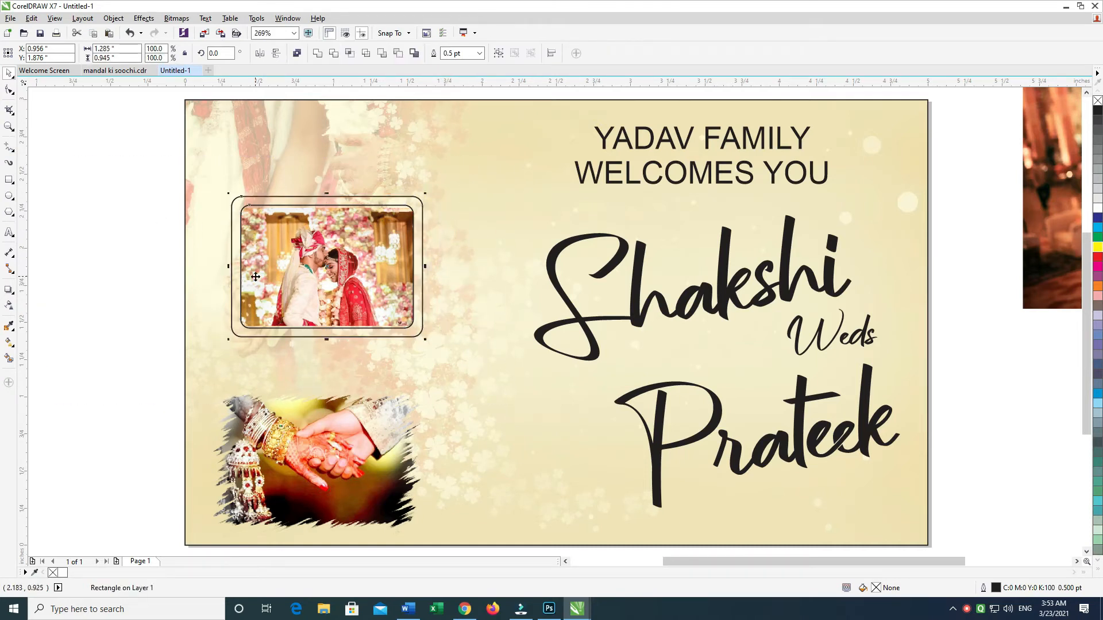
{"action": "left_click_drag", "start_coordinate": [425, 267], "coordinate": [426, 260]}
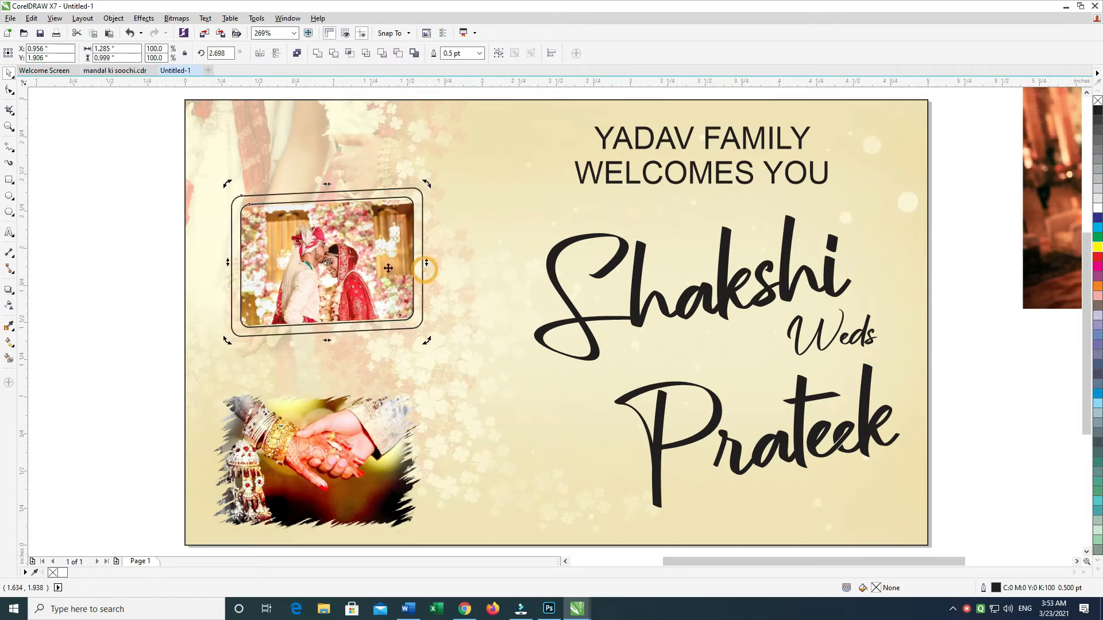
Step: Enlarge the skewed couple photo with its frames until the outer frame is about 1.64 by 1.28 inches
{"action": "left_click_drag", "start_coordinate": [136, 148], "coordinate": [461, 369]}
{"action": "left_click_drag", "start_coordinate": [353, 303], "coordinate": [399, 361]}
{"action": "left_click", "coordinate": [190, 318]}
{"action": "left_click", "coordinate": [379, 320]}
{"action": "left_click_drag", "start_coordinate": [380, 319], "coordinate": [405, 320]}
{"action": "key", "text": "ctrl+z"}
Step: Fill the outer frame with white and remove the outlines from both frames
{"action": "left_click", "coordinate": [490, 226]}
{"action": "left_click", "coordinate": [1097, 207]}
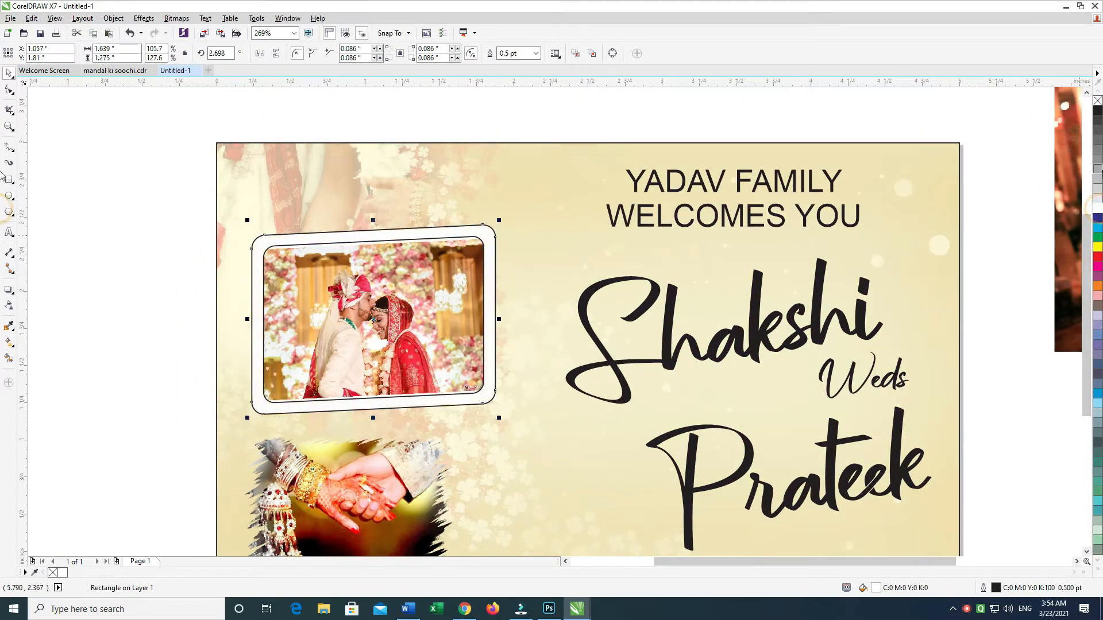
{"action": "left_click", "coordinate": [464, 246]}
{"action": "key", "text": "ctrl+r"}
{"action": "left_click_drag", "start_coordinate": [146, 207], "coordinate": [597, 463]}
{"action": "left_click", "coordinate": [142, 346]}
Step: Duplicate the clipped couple photo slightly up and to the left, leaving an offset layer behind it
{"action": "left_click", "coordinate": [450, 268]}
{"action": "left_click_drag", "start_coordinate": [462, 299], "coordinate": [458, 296]}
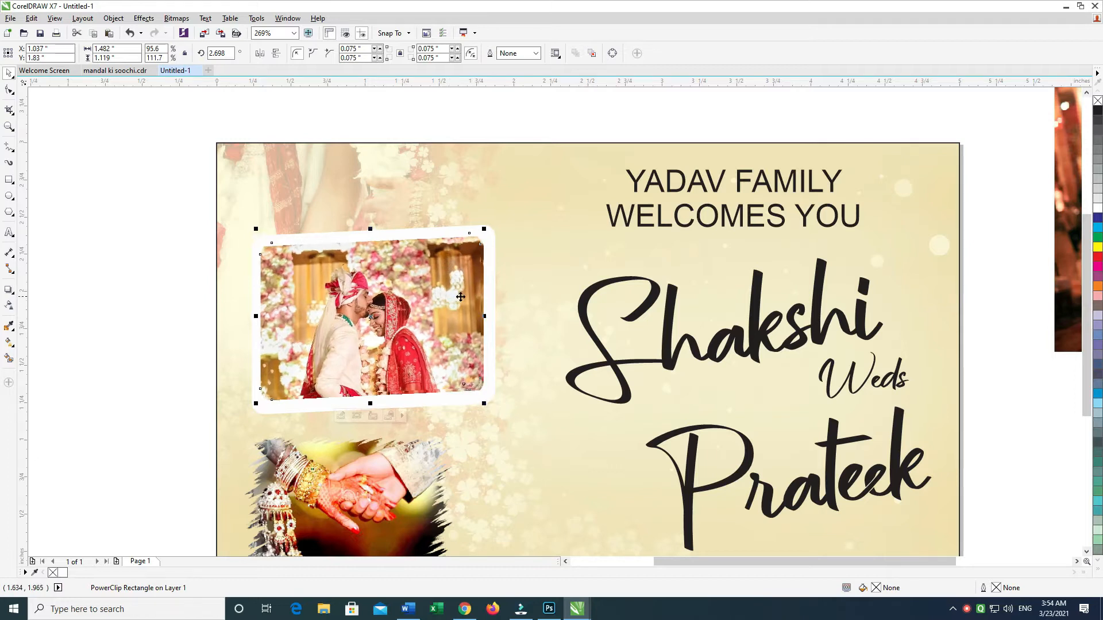
{"action": "key", "text": "Up"}
{"action": "left_click", "coordinate": [481, 388], "text": "ctrl"}
{"action": "left_click_drag", "start_coordinate": [477, 377], "coordinate": [151, 483]}
{"action": "left_click", "coordinate": [181, 243], "text": "ctrl"}
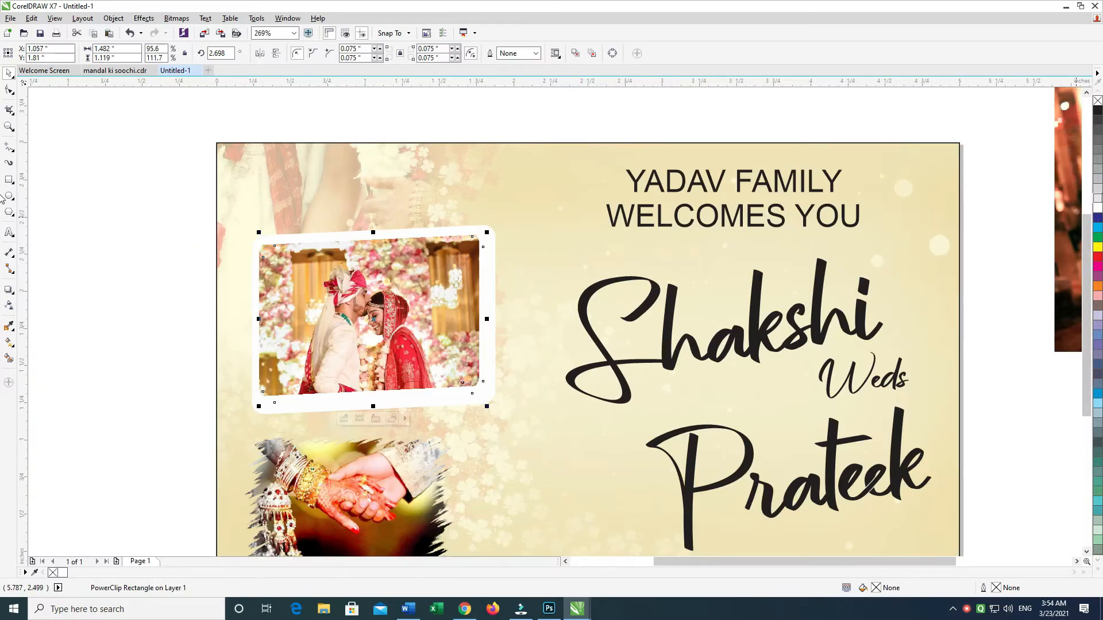
Step: Try gray shades on the offset layer behind the couple photo, then color its fill and outline orange
{"action": "left_click", "coordinate": [1100, 188]}
{"action": "right_click", "coordinate": [1099, 188]}
{"action": "left_click", "coordinate": [1099, 178]}
{"action": "right_click", "coordinate": [1099, 178]}
{"action": "left_click_drag", "start_coordinate": [956, 336], "coordinate": [977, 366]}
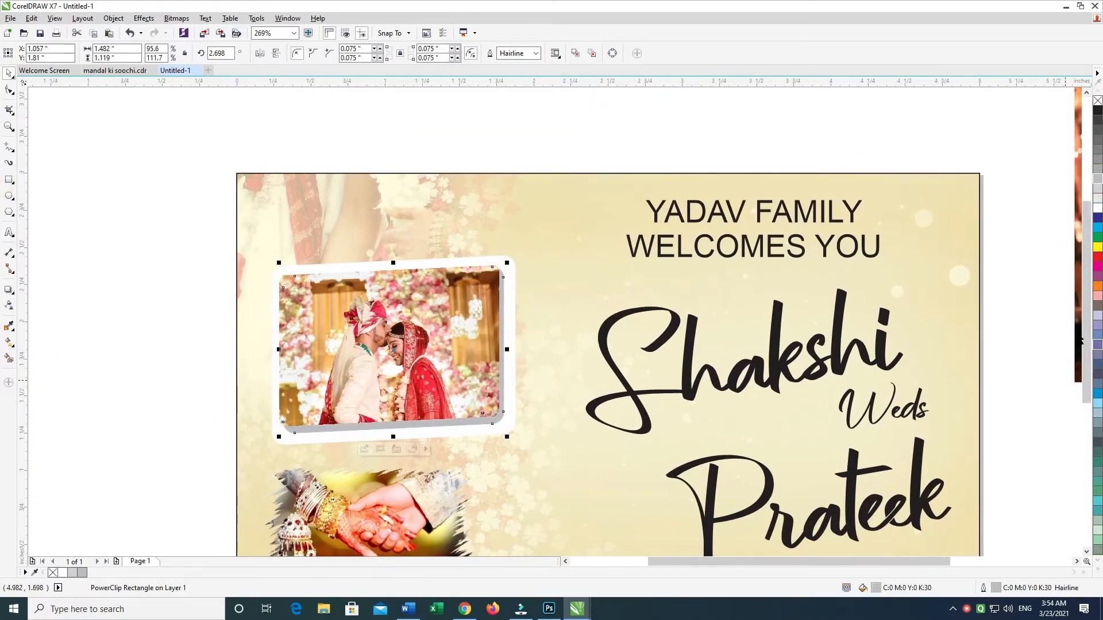
{"action": "left_click", "coordinate": [1100, 288]}
{"action": "right_click", "coordinate": [1099, 288]}
{"action": "left_click_drag", "start_coordinate": [140, 205], "coordinate": [180, 227]}
{"action": "left_click", "coordinate": [179, 227]}
Step: Place a copy of the white outer frame behind it, offset about 0.05 inch down and right, with green fill and outline
{"action": "left_click", "coordinate": [488, 347]}
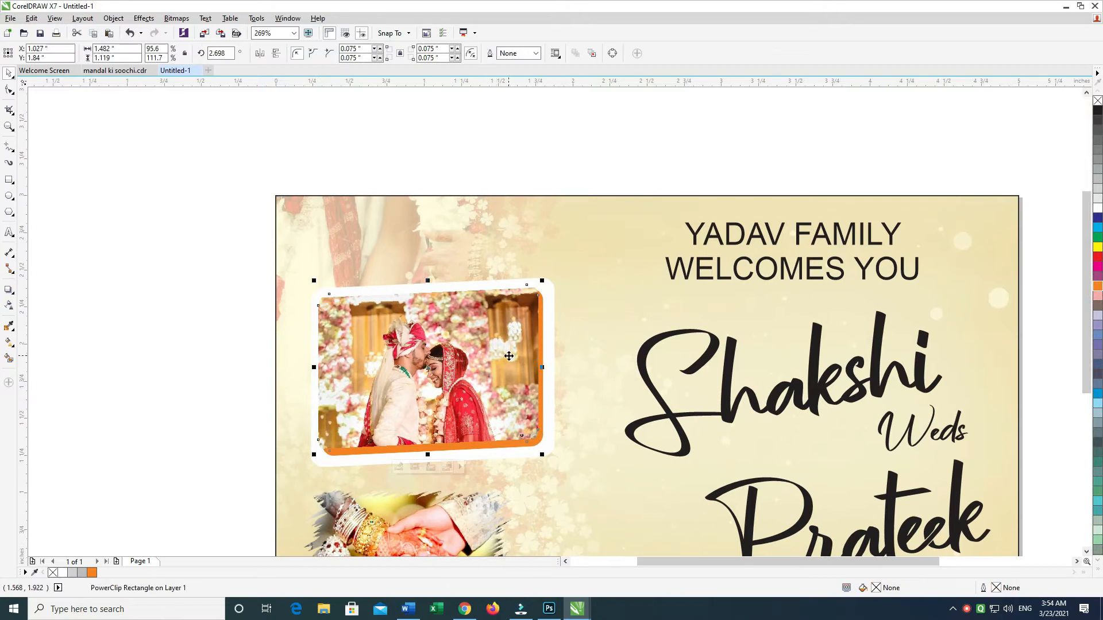
{"action": "left_click", "coordinate": [554, 439]}
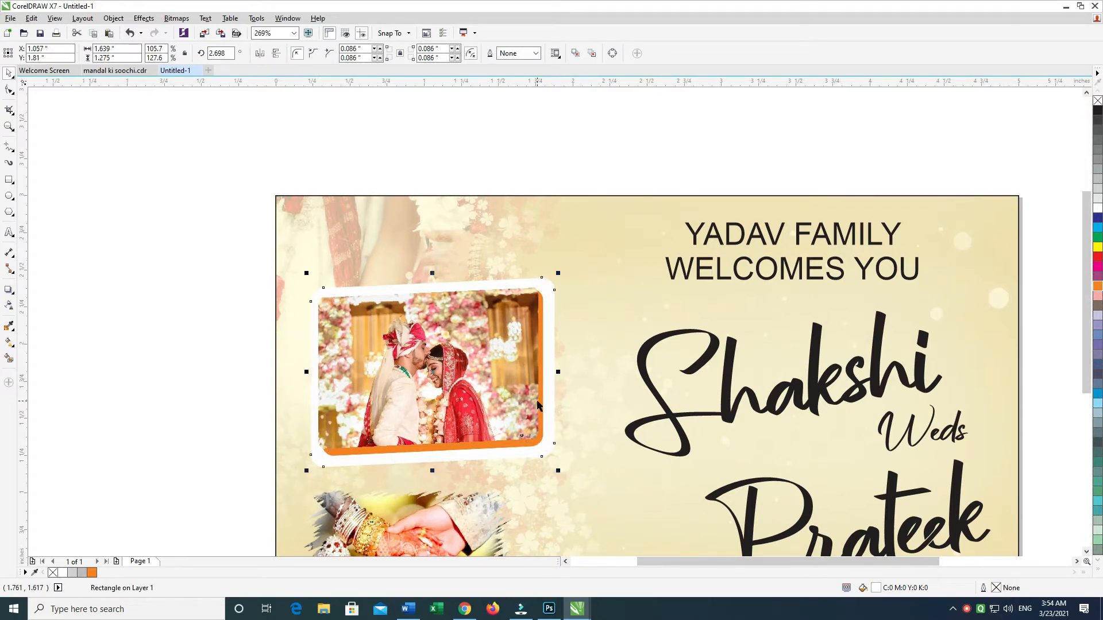
{"action": "left_click_drag", "start_coordinate": [546, 406], "coordinate": [553, 413]}
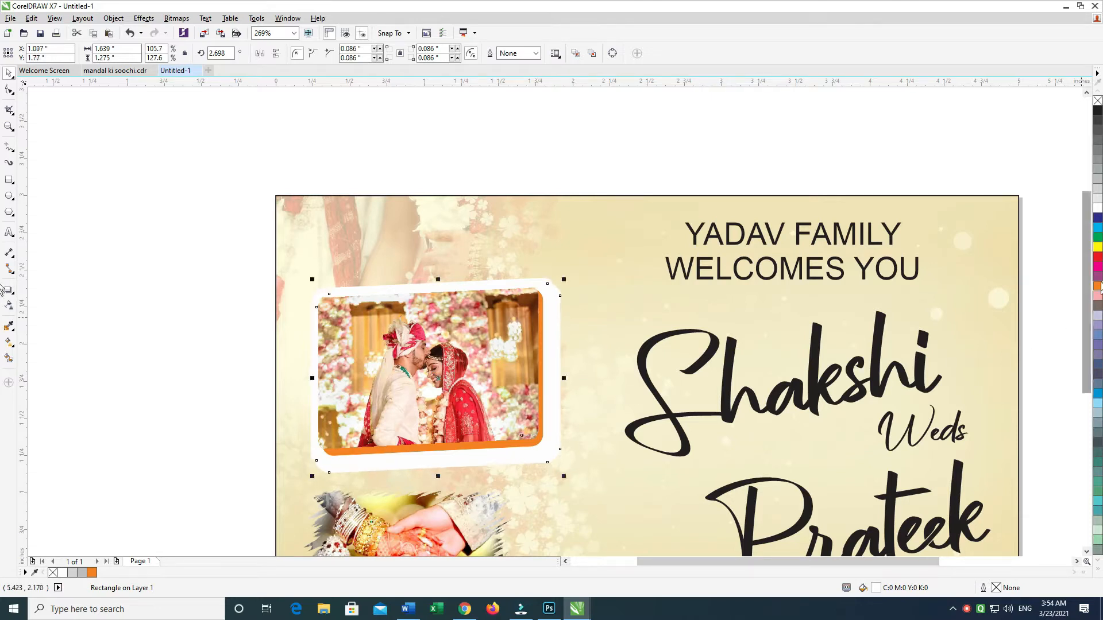
{"action": "left_click", "coordinate": [1098, 241]}
{"action": "right_click", "coordinate": [1099, 241]}
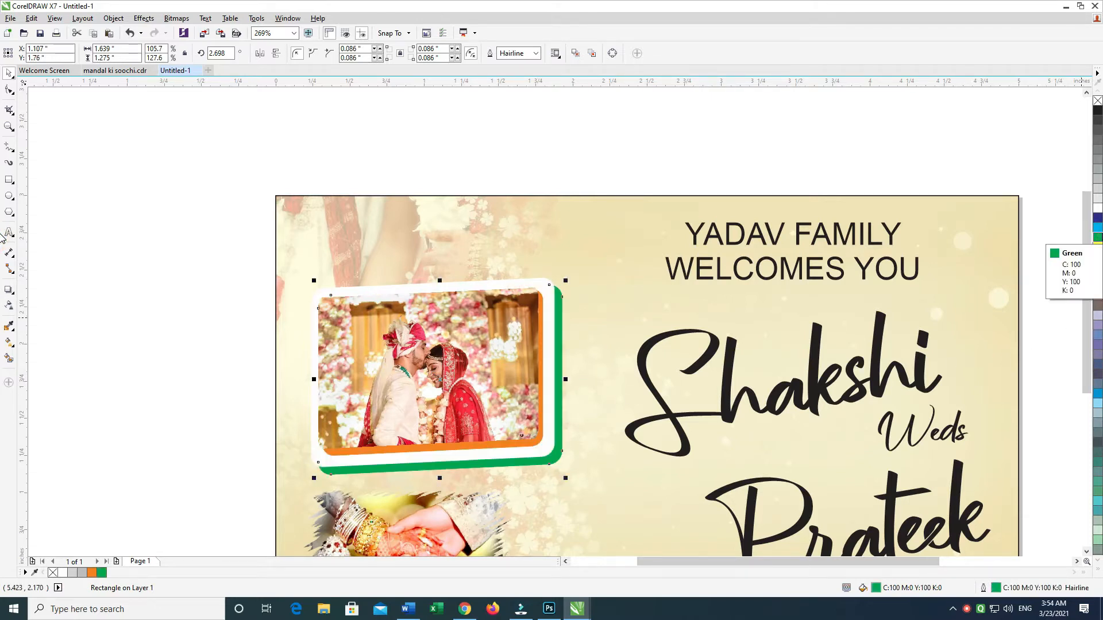
Step: Blend the white outer frame with its green copy using the Straight 10 Step preset
{"action": "left_click", "coordinate": [548, 456], "text": "shift"}
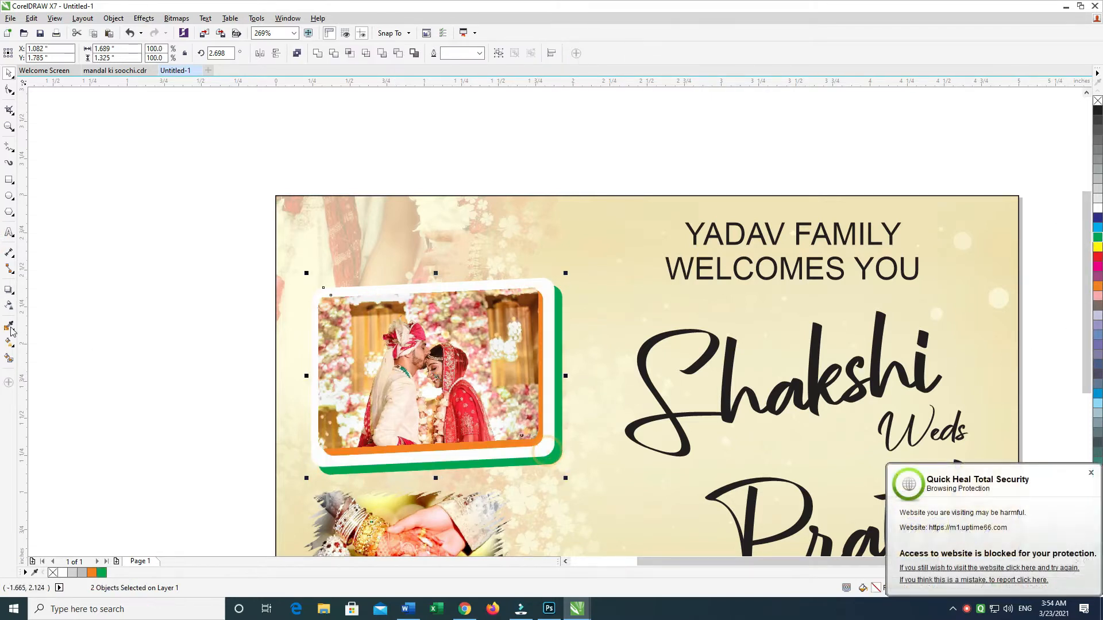
{"action": "left_click", "coordinate": [13, 332]}
{"action": "left_click", "coordinate": [12, 293]}
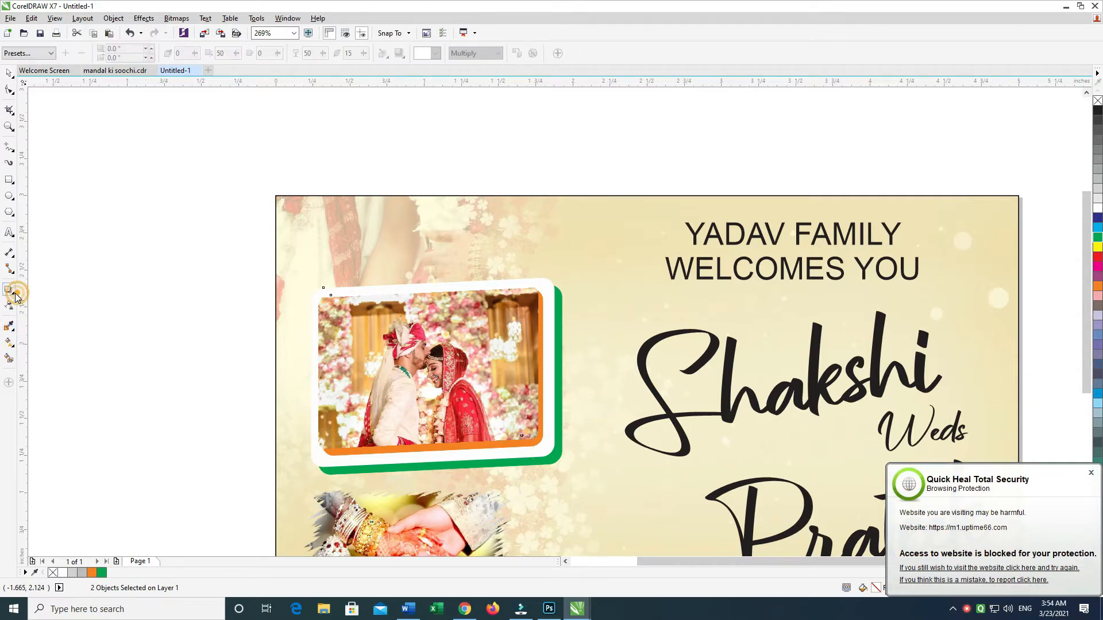
{"action": "left_click", "coordinate": [46, 314]}
{"action": "left_click", "coordinate": [29, 53]}
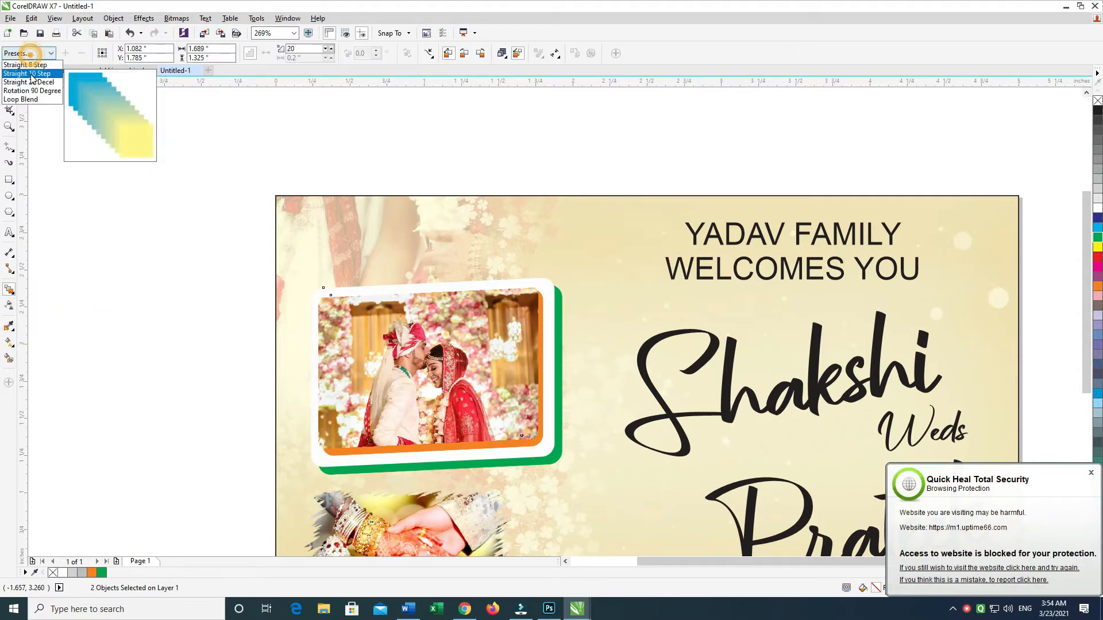
{"action": "left_click", "coordinate": [30, 75]}
{"action": "left_click_drag", "start_coordinate": [433, 373], "coordinate": [445, 383]}
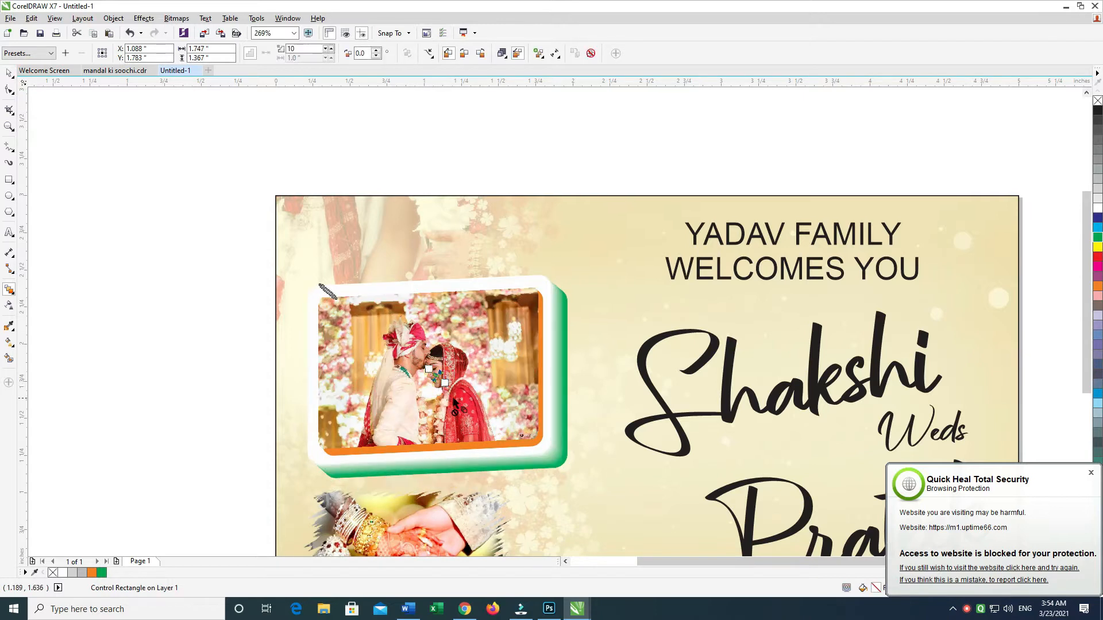
{"action": "key", "text": "space"}
Step: Try cyan on the orange layer behind the couple photo and delete that layer
{"action": "left_click", "coordinate": [547, 435]}
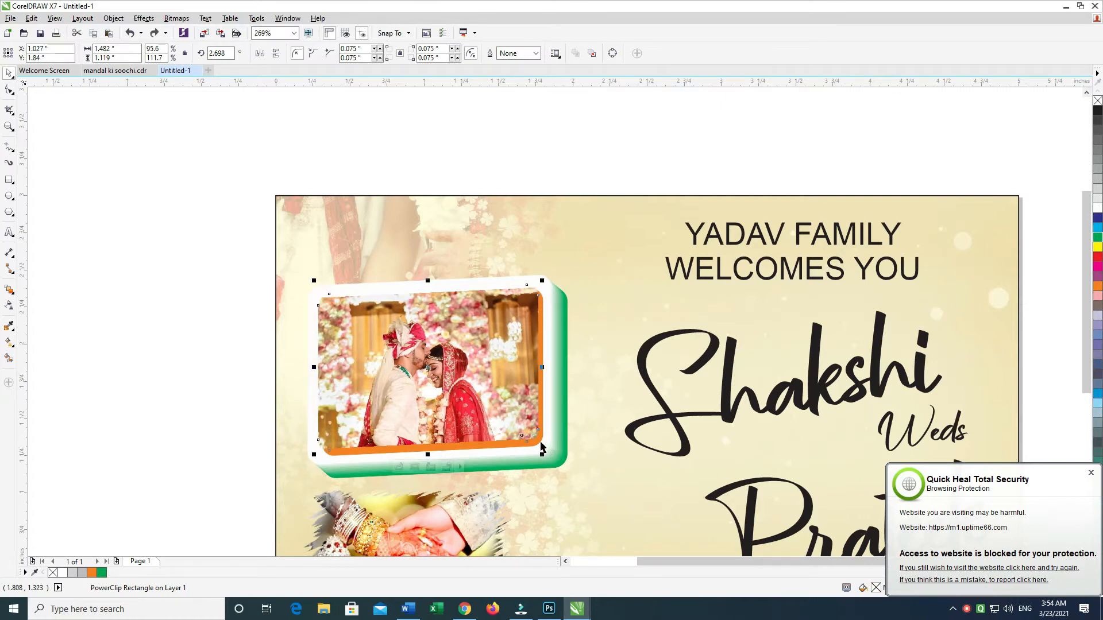
{"action": "right_click", "coordinate": [1097, 228]}
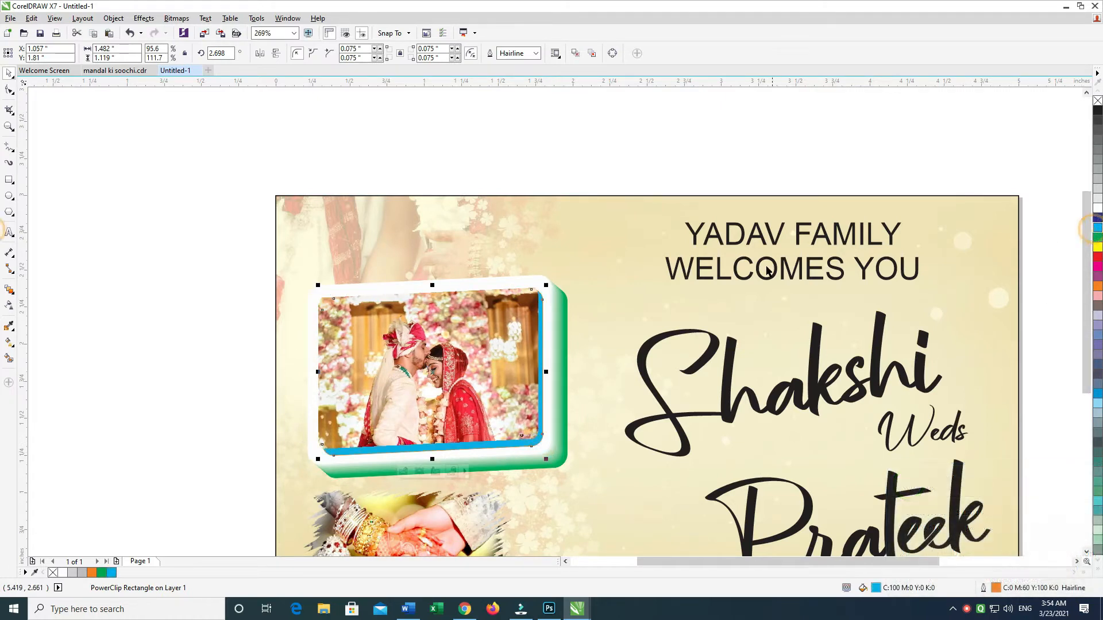
{"action": "left_click", "coordinate": [534, 208]}
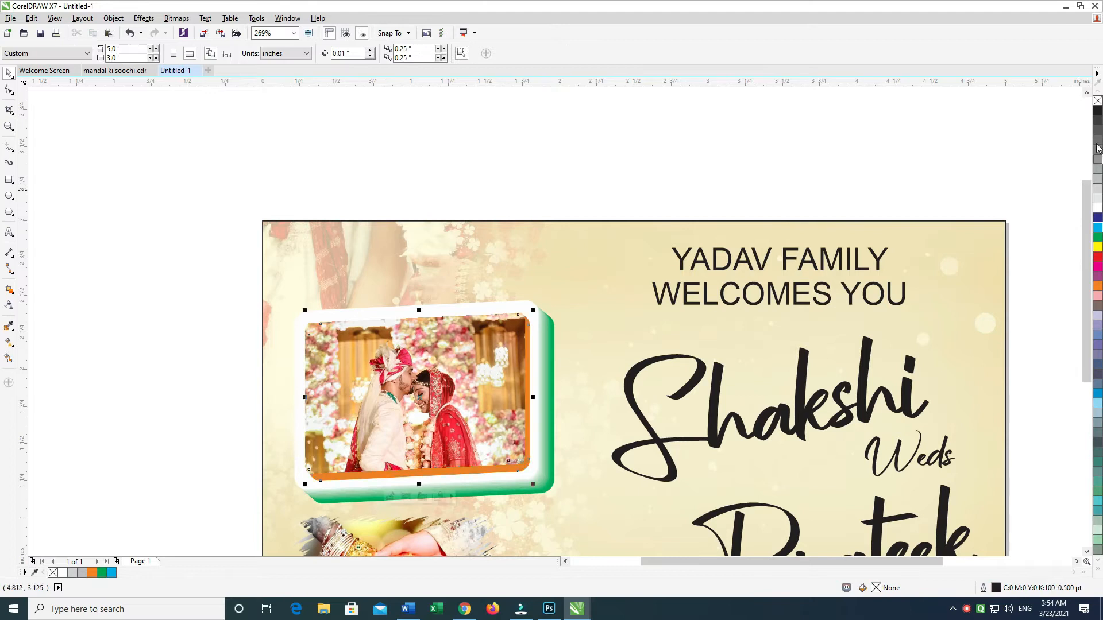
Step: Add a drop shadow toward the lower right of the clipped couple photo with opacity 55 and feathering 5
{"action": "left_click", "coordinate": [476, 410]}
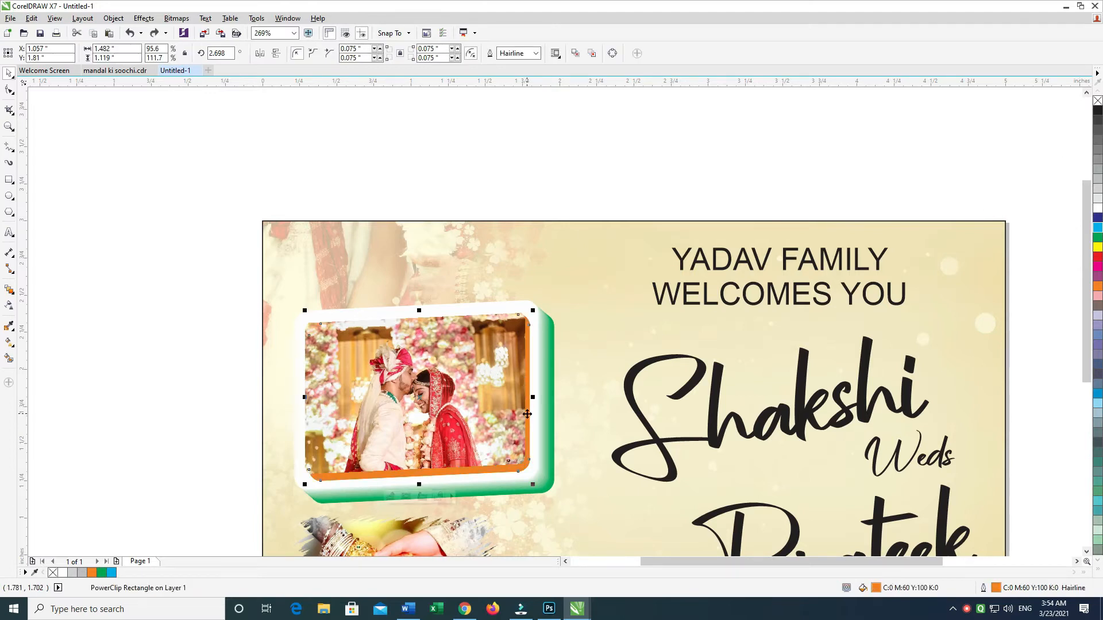
{"action": "left_click", "coordinate": [16, 297]}
{"action": "left_click", "coordinate": [35, 289]}
{"action": "left_click_drag", "start_coordinate": [414, 393], "coordinate": [531, 479]}
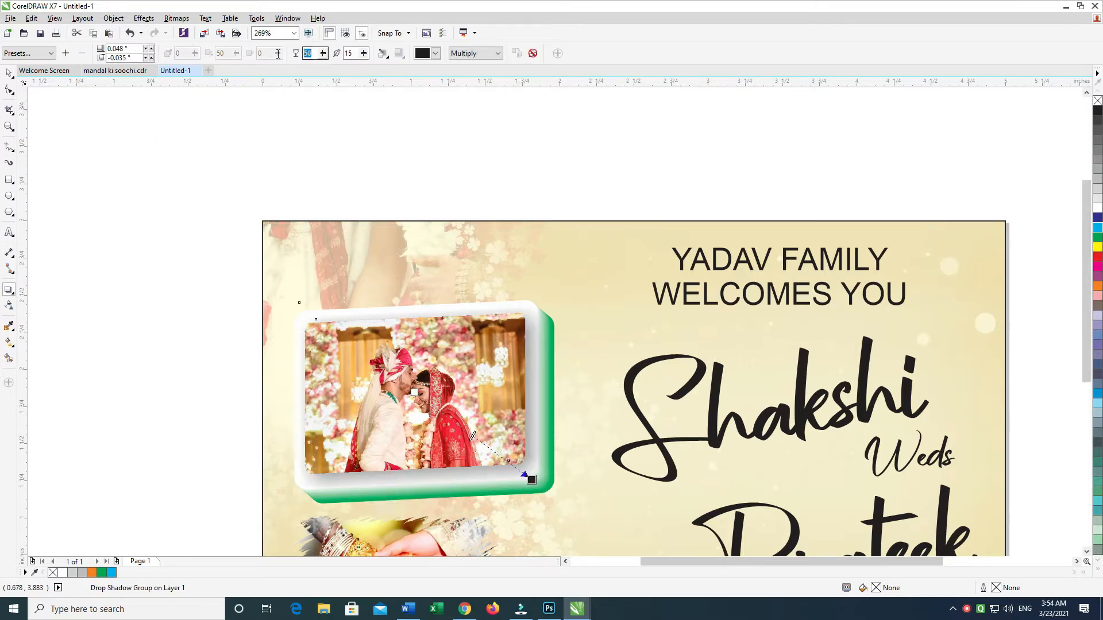
{"action": "key", "text": "Return"}
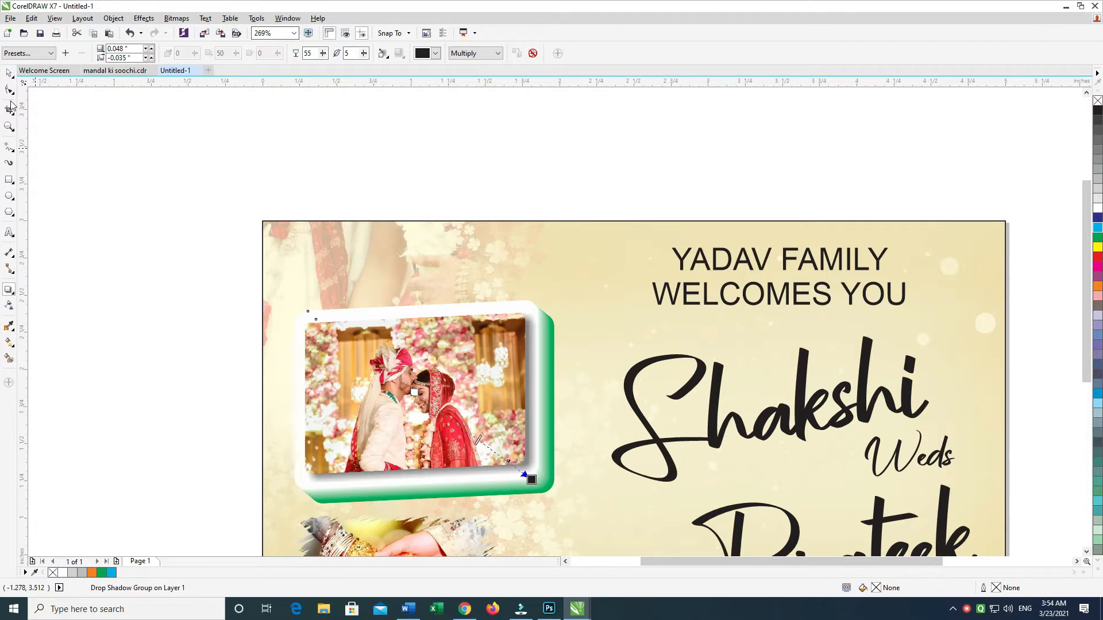
{"action": "key", "text": "space"}
{"action": "left_click_drag", "start_coordinate": [143, 202], "coordinate": [597, 529]}
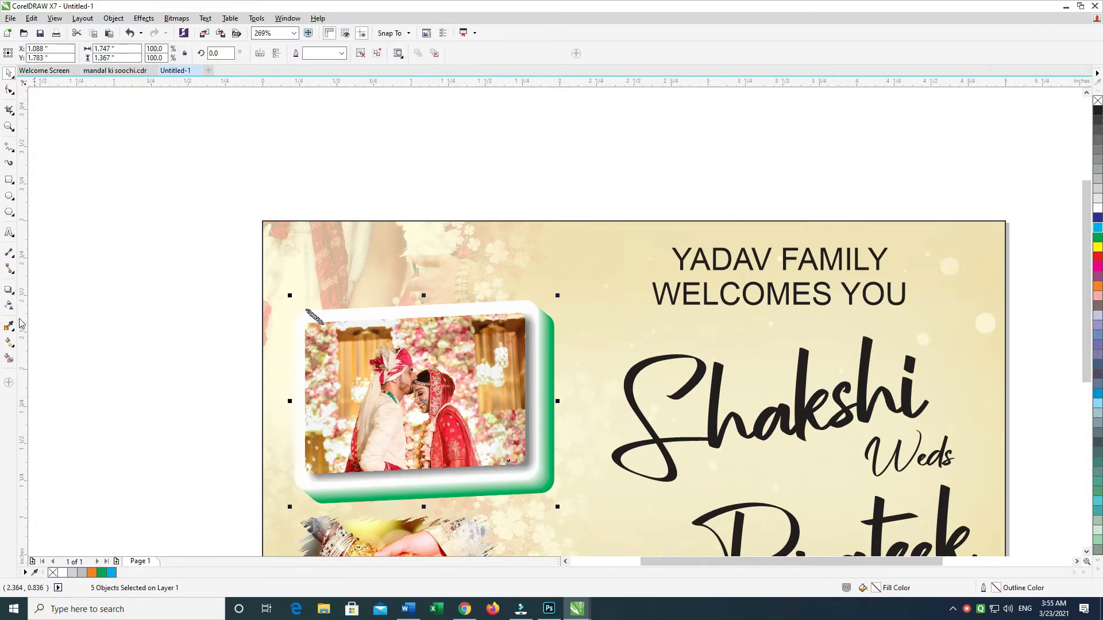
{"action": "left_click", "coordinate": [498, 417], "text": "ctrl"}
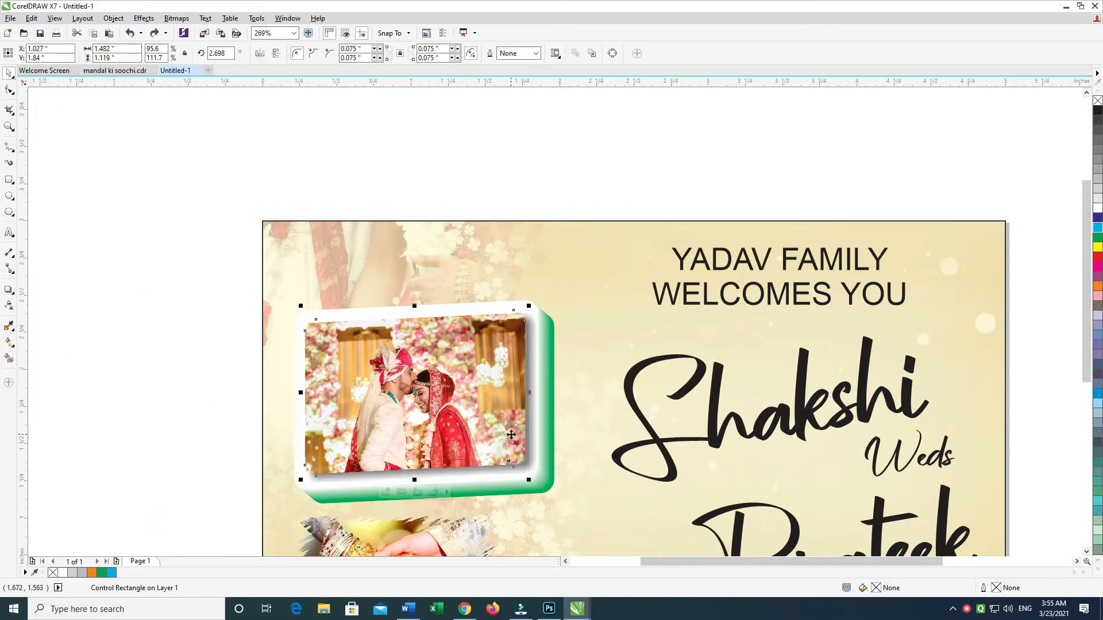
{"action": "left_click", "coordinate": [484, 393]}
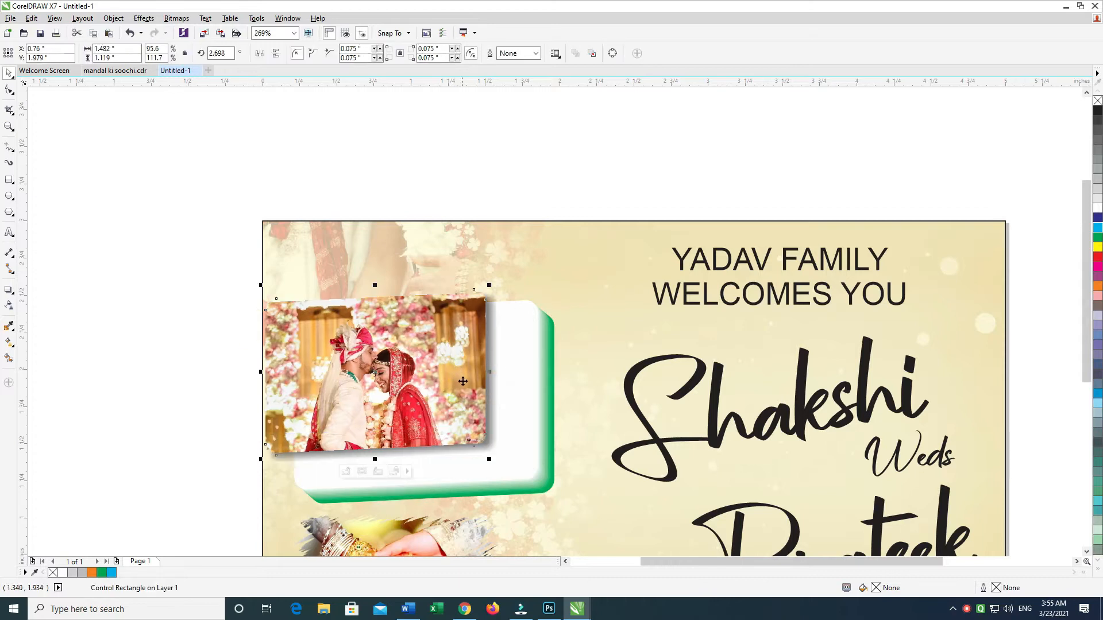
{"action": "left_click", "coordinate": [278, 377]}
{"action": "left_click", "coordinate": [538, 469]}
{"action": "left_click_drag", "start_coordinate": [567, 495], "coordinate": [616, 528]}
{"action": "left_click", "coordinate": [225, 426]}
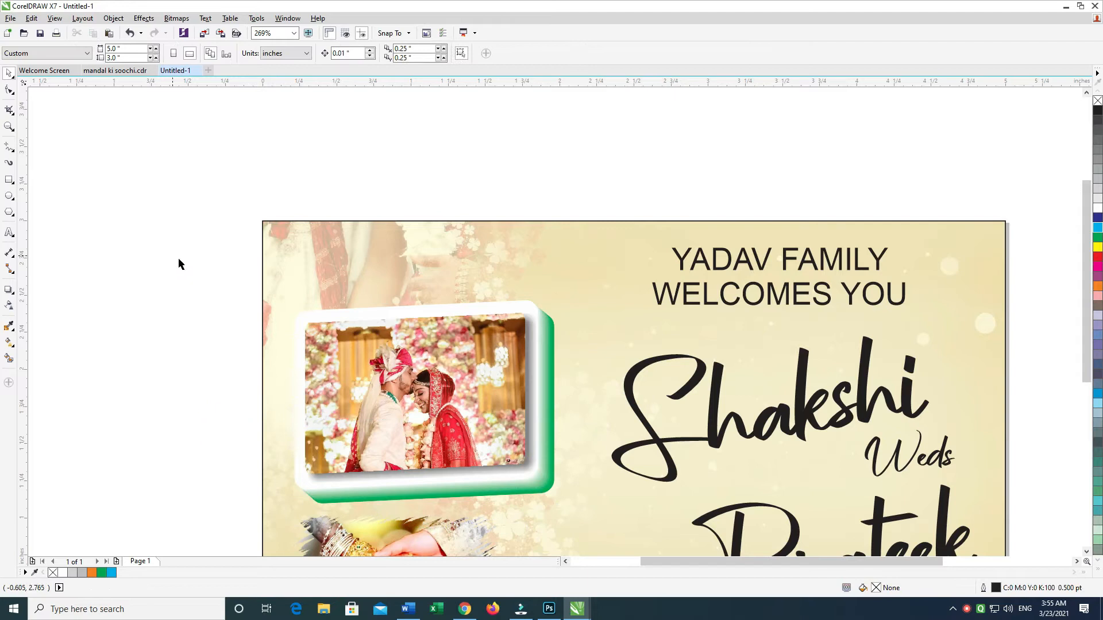
Step: Group the couple photo with its frames and add a drop shadow with opacity 55, feathering 5 and about 0.027 by -0.031 inch offset
{"action": "left_click_drag", "start_coordinate": [172, 254], "coordinate": [574, 545]}
{"action": "key", "text": "ctrl+g"}
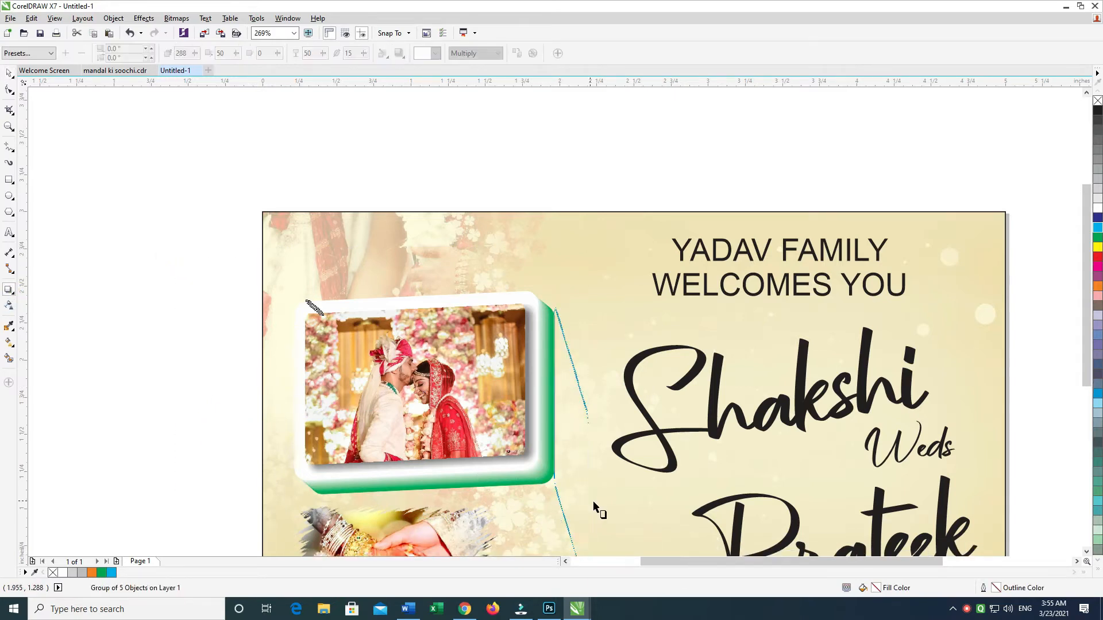
{"action": "left_click_drag", "start_coordinate": [424, 392], "coordinate": [518, 518]}
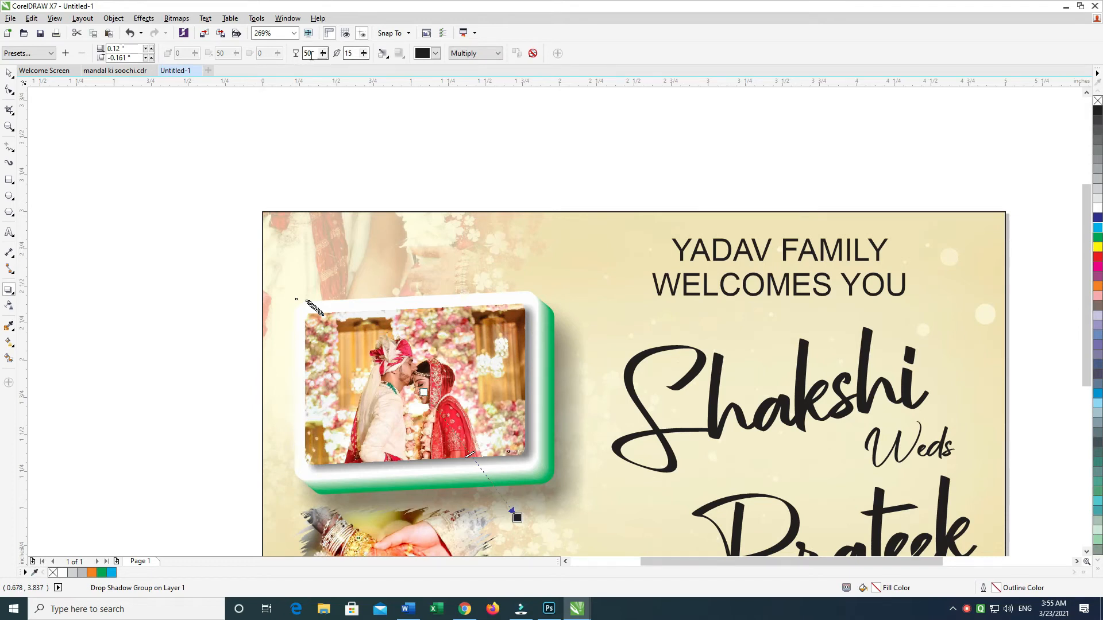
{"action": "type", "text": "55"}
{"action": "key", "text": "Tab"}
{"action": "type", "text": "5"}
{"action": "key", "text": "Return"}
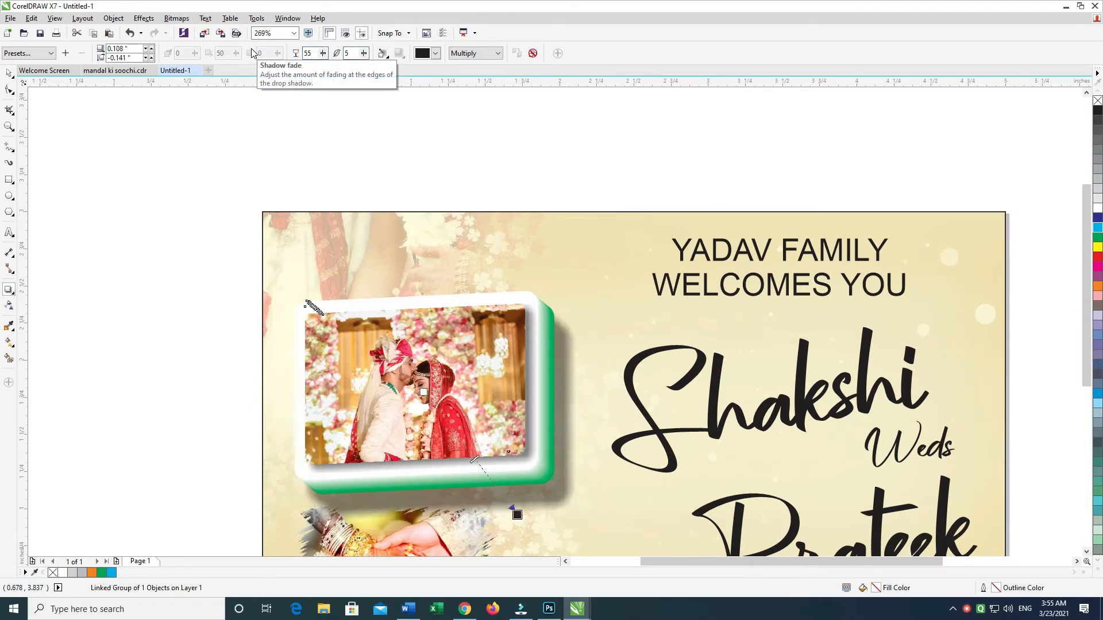
{"action": "key", "text": "ctrl+z"}
{"action": "key", "text": "ctrl+z"}
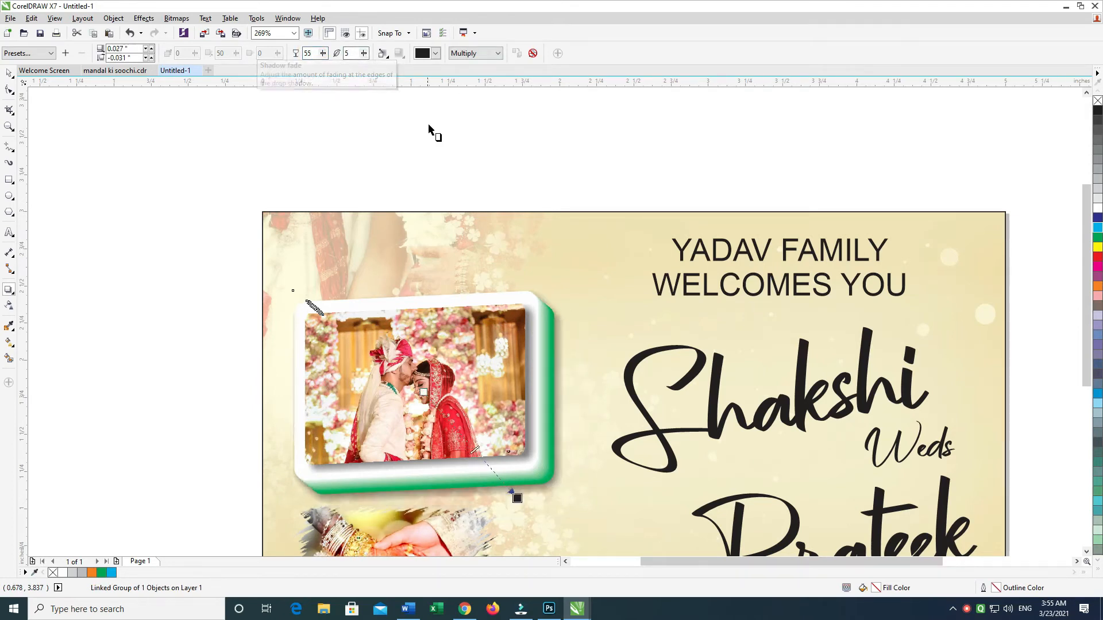
Step: Undo the last edit and adjust the contrast of the couple photo inside its rounded frame
{"action": "key", "text": "ctrl+z"}
{"action": "left_click", "coordinate": [9, 73]}
{"action": "left_click", "coordinate": [137, 150]}
{"action": "left_click", "coordinate": [415, 363]}
{"action": "left_click", "coordinate": [414, 363], "text": "ctrl"}
{"action": "left_click", "coordinate": [385, 485]}
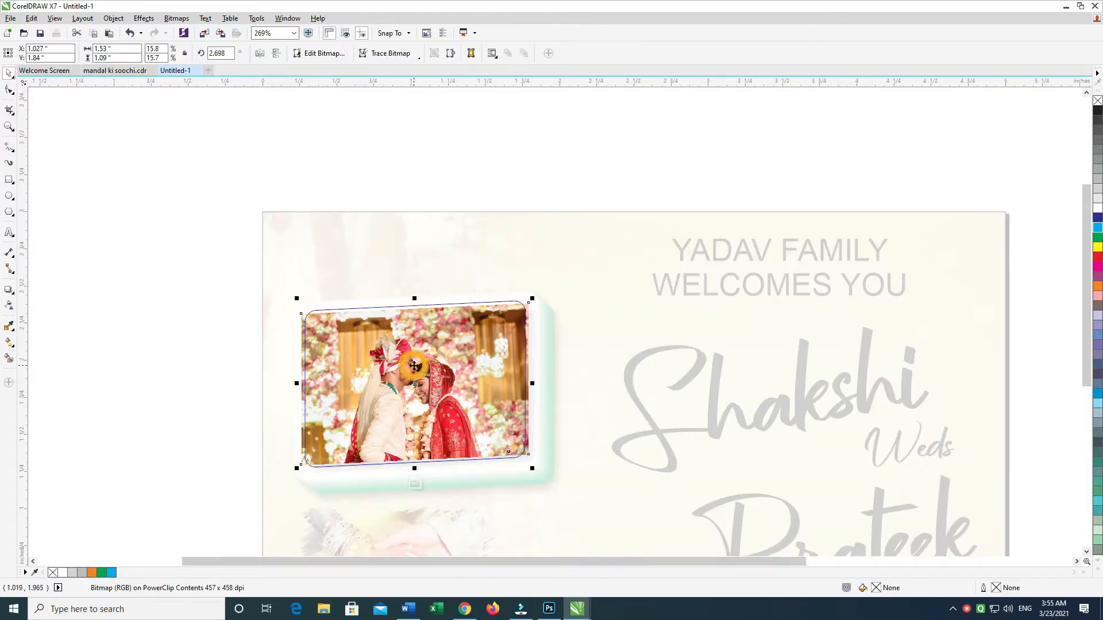
{"action": "key", "text": "ctrl+b"}
{"action": "left_click_drag", "start_coordinate": [586, 291], "coordinate": [570, 291]}
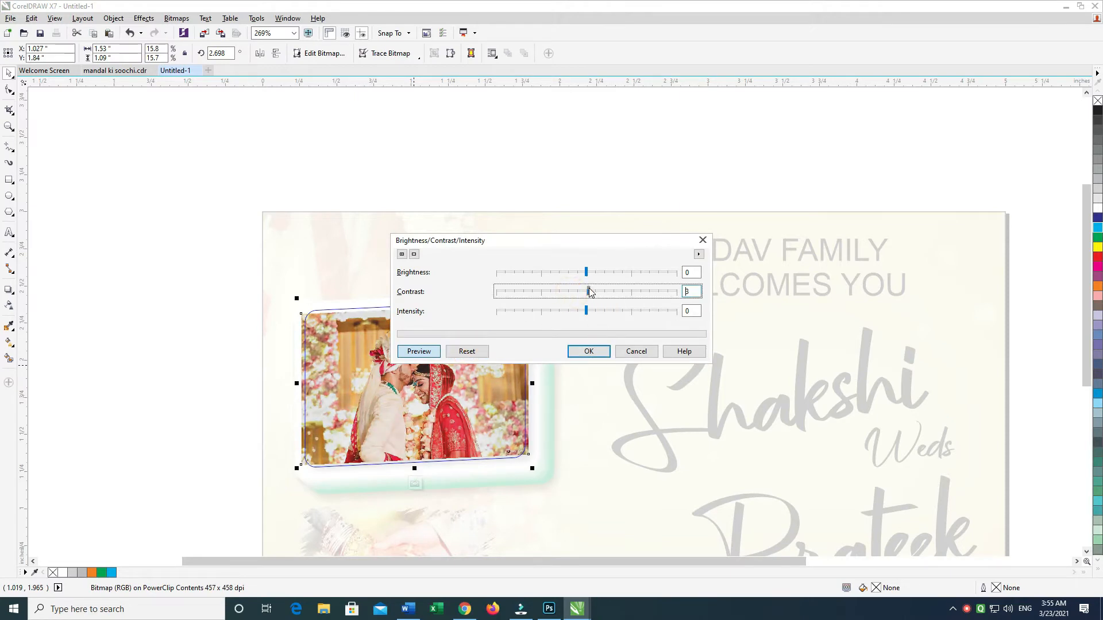
{"action": "left_click", "coordinate": [589, 351]}
{"action": "left_click", "coordinate": [253, 312]}
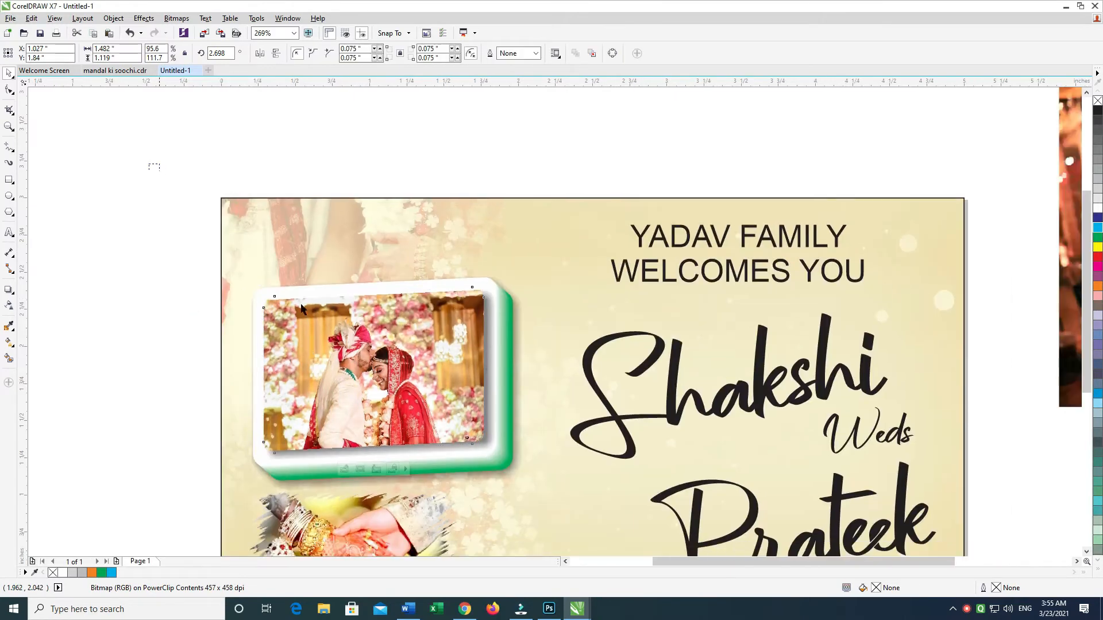
Step: Group the framed couple photo with all its frame and shadow parts
{"action": "left_click_drag", "start_coordinate": [301, 304], "coordinate": [604, 529]}
{"action": "key", "text": "ctrl+g"}
{"action": "left_click_drag", "start_coordinate": [603, 488], "coordinate": [554, 507]}
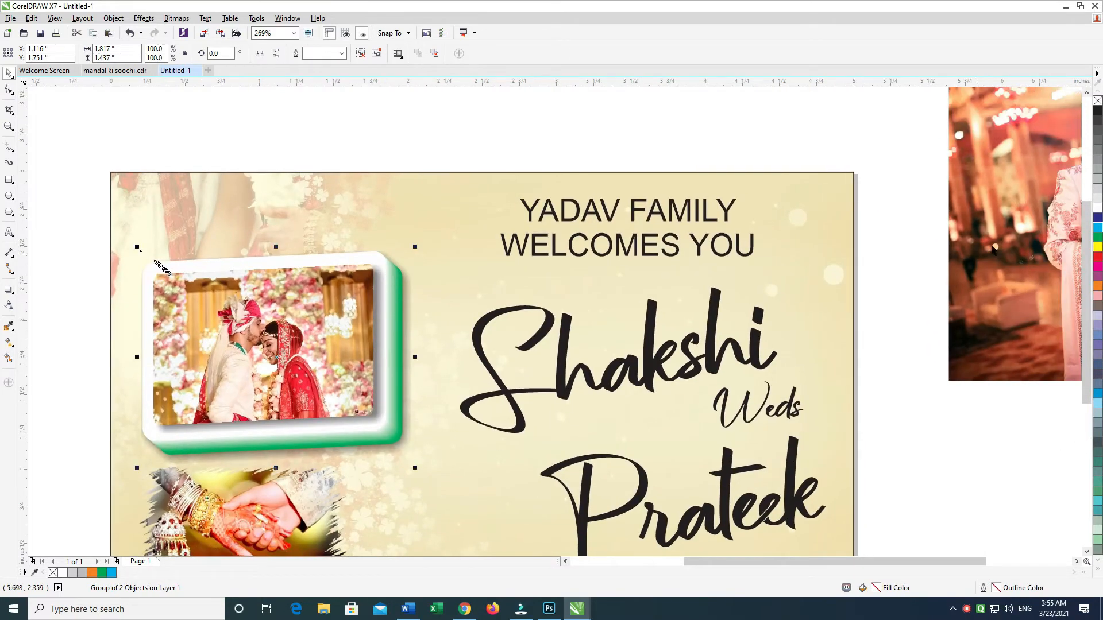
Step: Move the tall standing couple photo onto the middle of the card and scale it to about 1.77 by 2.66 inches
{"action": "left_click_drag", "start_coordinate": [991, 246], "coordinate": [534, 423]}
{"action": "left_click_drag", "start_coordinate": [533, 424], "coordinate": [534, 405]}
{"action": "left_click_drag", "start_coordinate": [741, 382], "coordinate": [679, 426]}
{"action": "left_click_drag", "start_coordinate": [679, 427], "coordinate": [695, 389]}
{"action": "left_click_drag", "start_coordinate": [627, 406], "coordinate": [623, 407]}
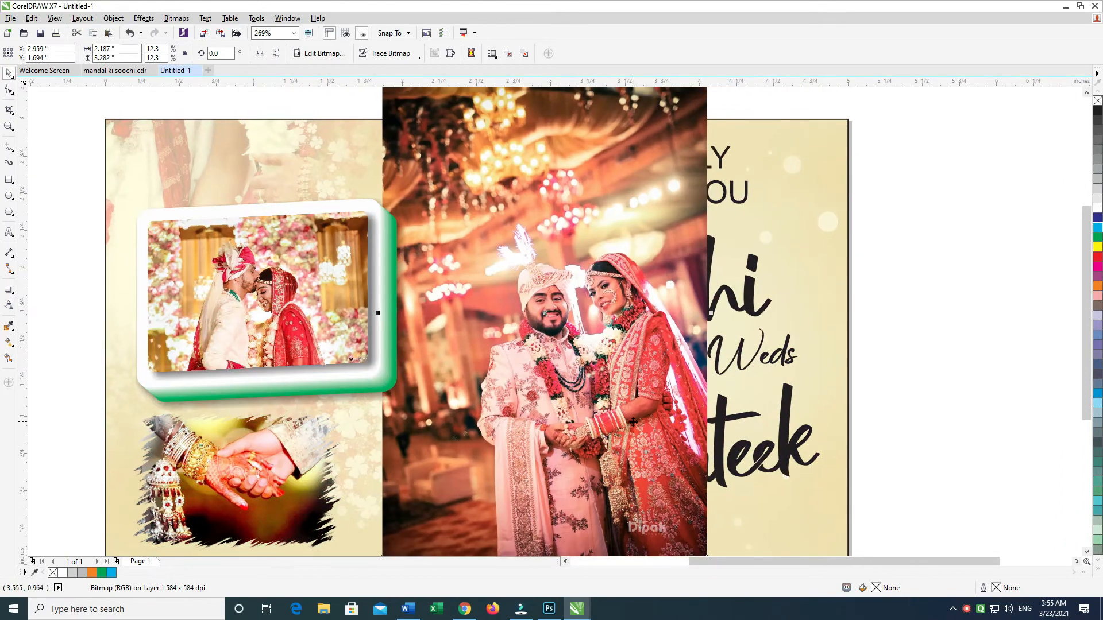
{"action": "scroll", "coordinate": [633, 422], "scroll_direction": "down", "scroll_amount": 4}
{"action": "left_click_drag", "start_coordinate": [667, 254], "coordinate": [663, 262]}
{"action": "left_click_drag", "start_coordinate": [637, 301], "coordinate": [613, 309]}
{"action": "left_click_drag", "start_coordinate": [647, 274], "coordinate": [636, 282]}
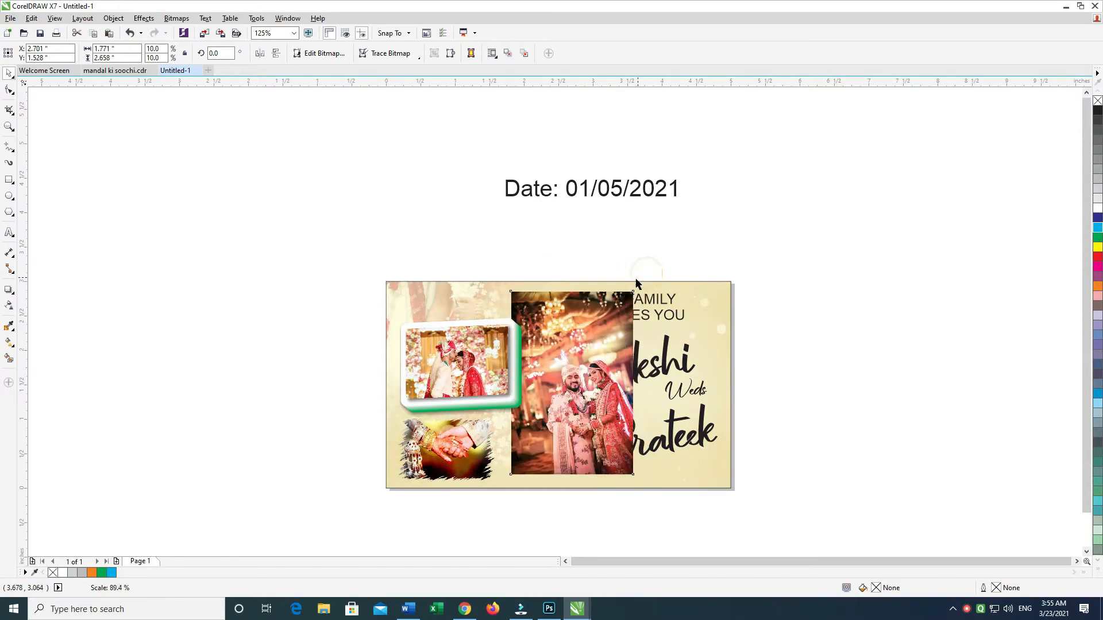
{"action": "left_click_drag", "start_coordinate": [614, 319], "coordinate": [605, 319]}
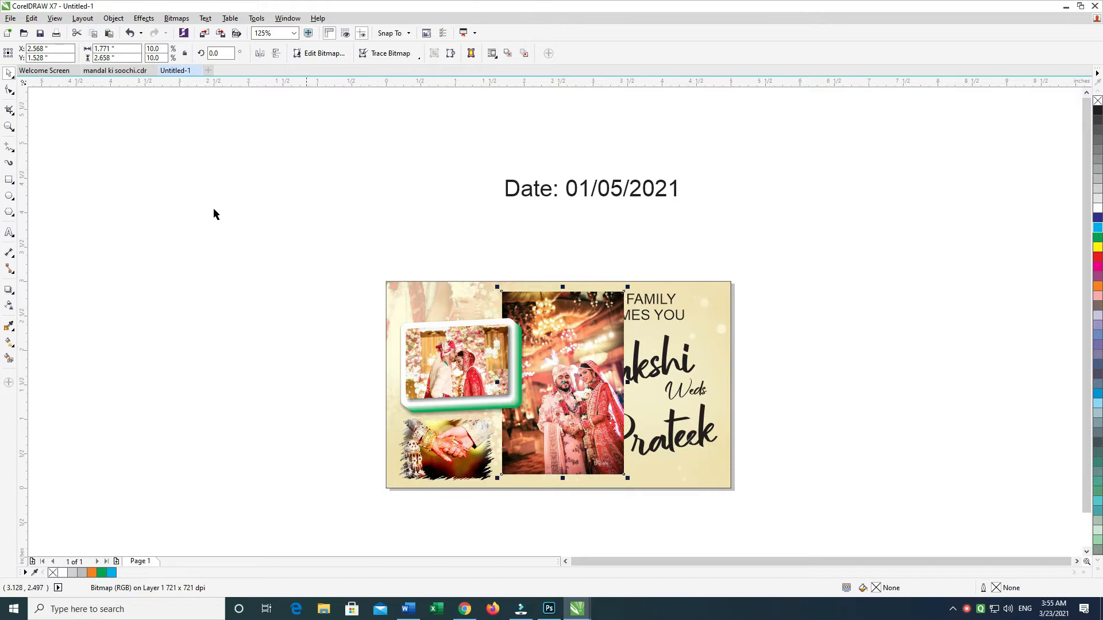
Step: Crop the top and left side of the standing couple photo by moving its corner nodes inward with the Shape tool
{"action": "left_click", "coordinate": [10, 90]}
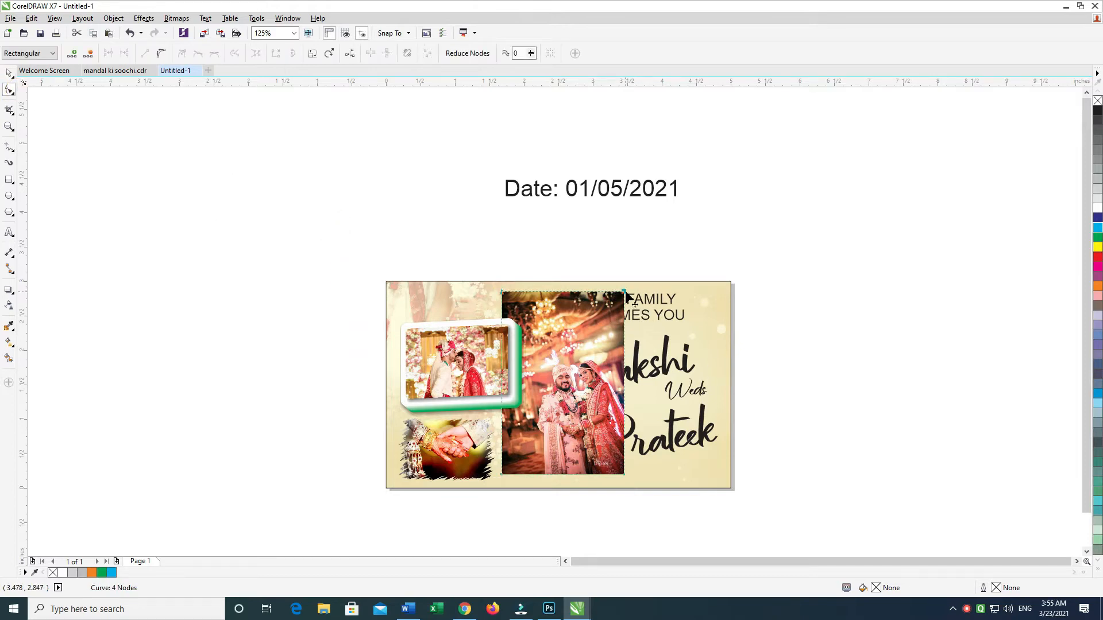
{"action": "left_click_drag", "start_coordinate": [623, 346], "coordinate": [623, 346]}
{"action": "left_click_drag", "start_coordinate": [416, 305], "coordinate": [564, 532]}
{"action": "left_click_drag", "start_coordinate": [504, 474], "coordinate": [526, 476]}
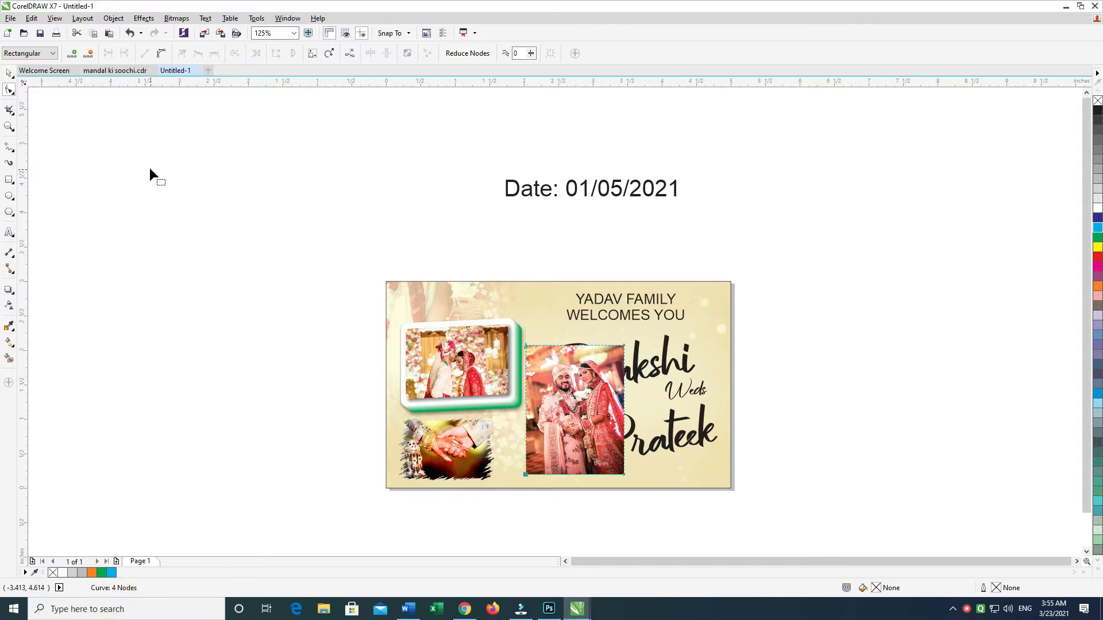
Step: Enlarge the cropped couple photo to about 2.28 by 3.01 inches and centre it vertically on the card
{"action": "left_click", "coordinate": [9, 72]}
{"action": "left_click_drag", "start_coordinate": [628, 479], "coordinate": [661, 505]}
{"action": "mouse_move", "coordinate": [629, 479]}
{"action": "left_mouse_down"}
{"action": "mouse_move", "coordinate": [618, 458]}
{"action": "mouse_move", "coordinate": [593, 458]}
{"action": "mouse_move", "coordinate": [635, 489]}
{"action": "left_mouse_up"}
{"action": "left_click_drag", "start_coordinate": [572, 438], "coordinate": [571, 446]}
{"action": "key", "text": "Up"}
{"action": "key", "text": "Right"}
{"action": "left_click", "coordinate": [710, 358], "text": "shift"}
{"action": "key", "text": "e"}
{"action": "left_click", "coordinate": [765, 360]}
{"action": "left_click_drag", "start_coordinate": [597, 398], "coordinate": [602, 398]}
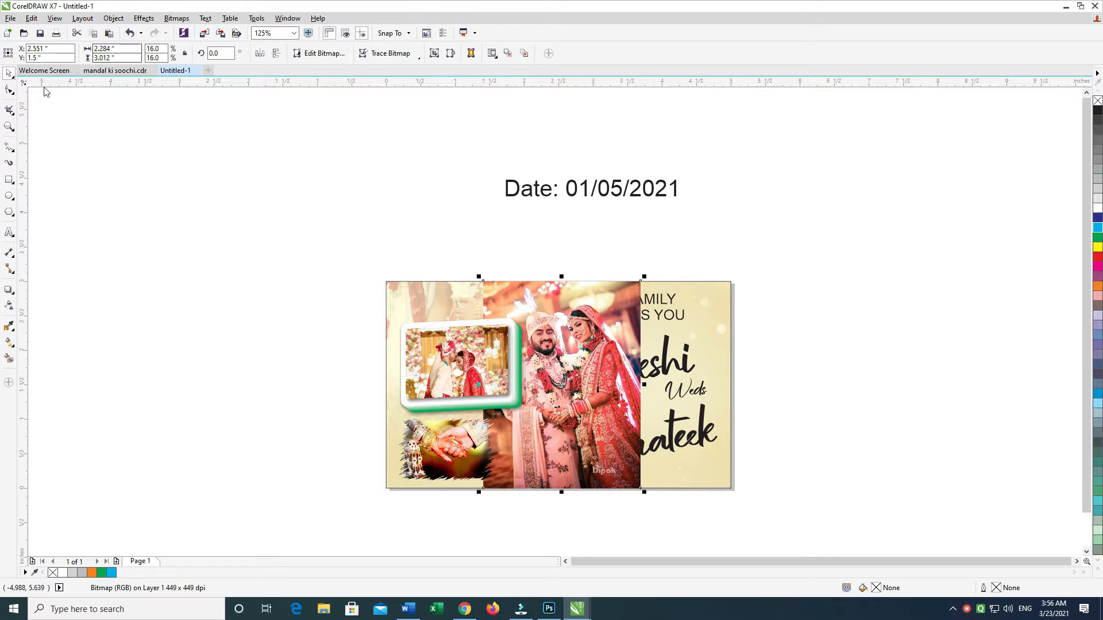
Step: Try the Add, Divide and Invert merge modes on the standing couple photo and return it to Normal
{"action": "left_click", "coordinate": [8, 307]}
{"action": "left_click", "coordinate": [131, 50]}
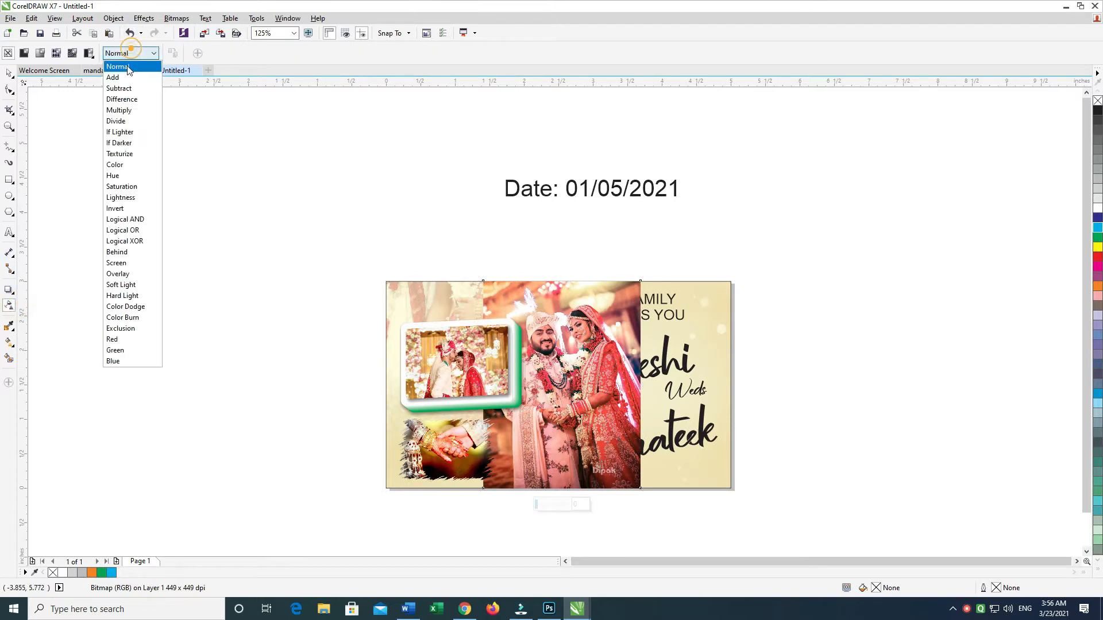
{"action": "left_click", "coordinate": [113, 78]}
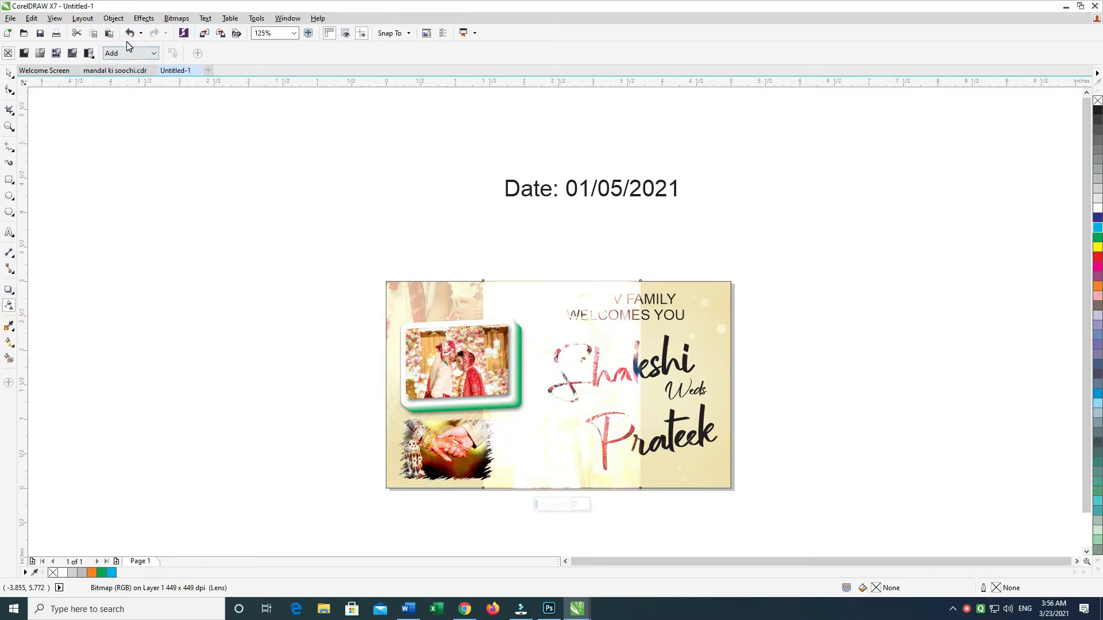
{"action": "left_click", "coordinate": [127, 46]}
{"action": "key", "text": "Down"}
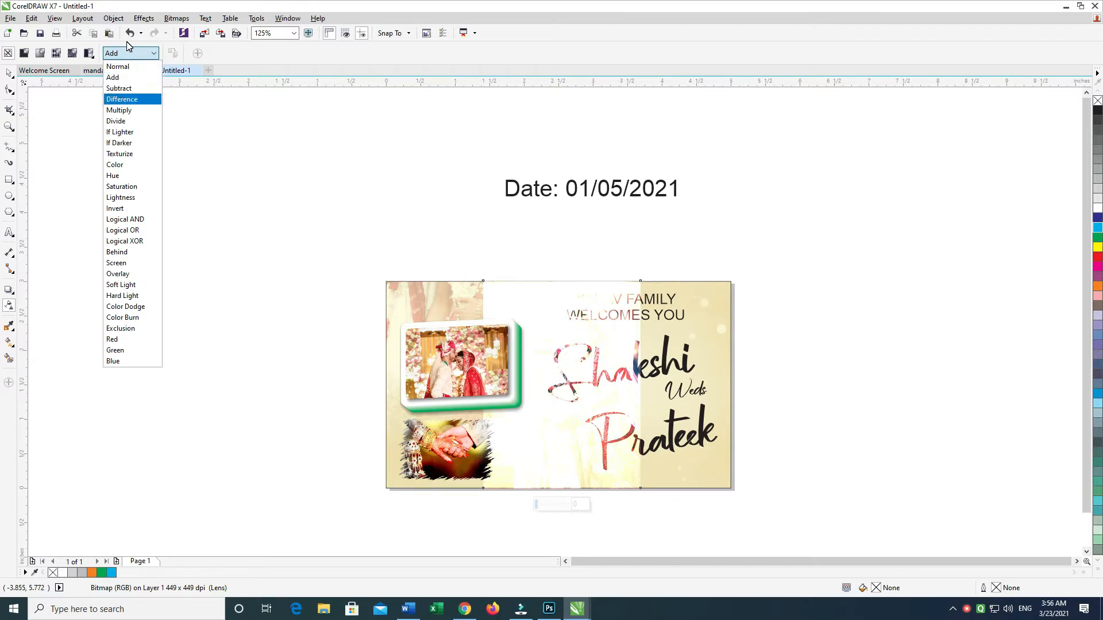
{"action": "left_click", "coordinate": [124, 124]}
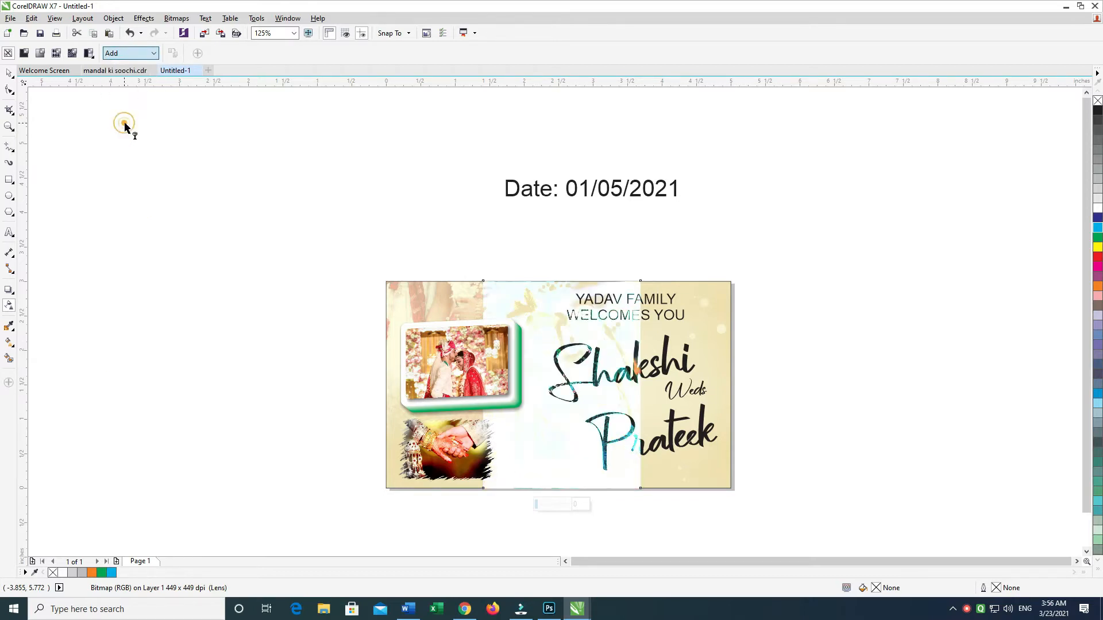
{"action": "left_click", "coordinate": [123, 214]}
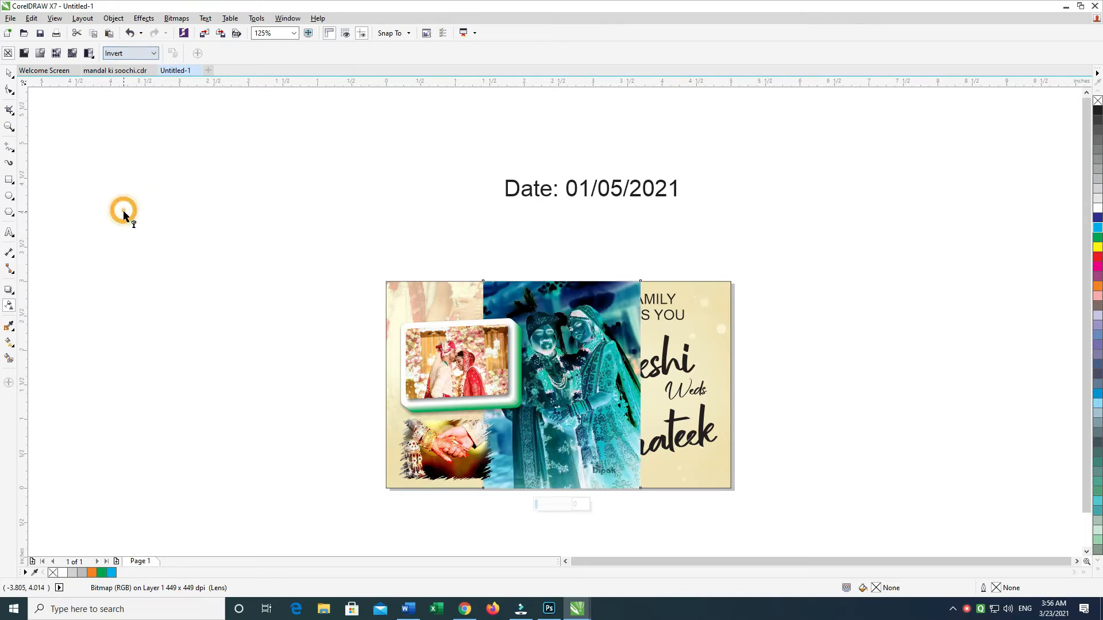
{"action": "left_click", "coordinate": [127, 56]}
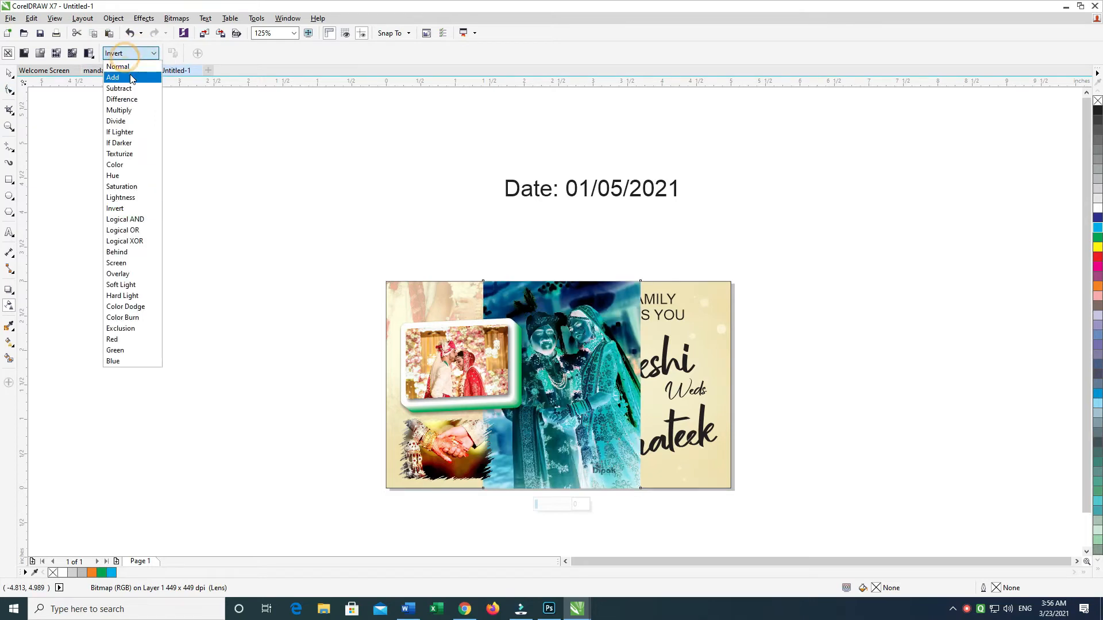
{"action": "left_click", "coordinate": [119, 66]}
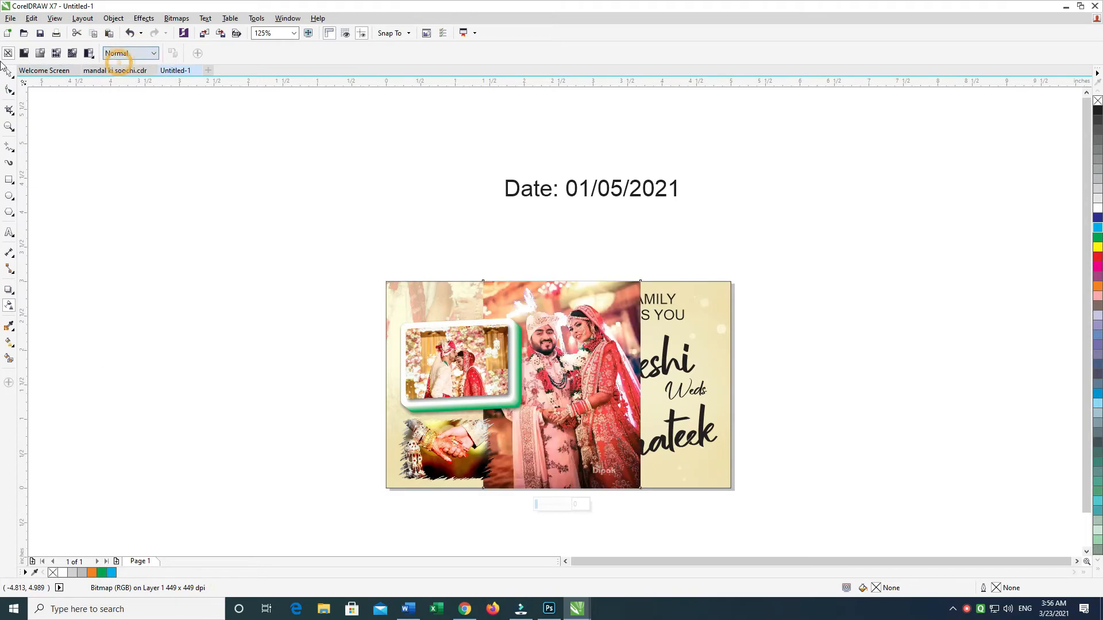
{"action": "left_click", "coordinate": [9, 73]}
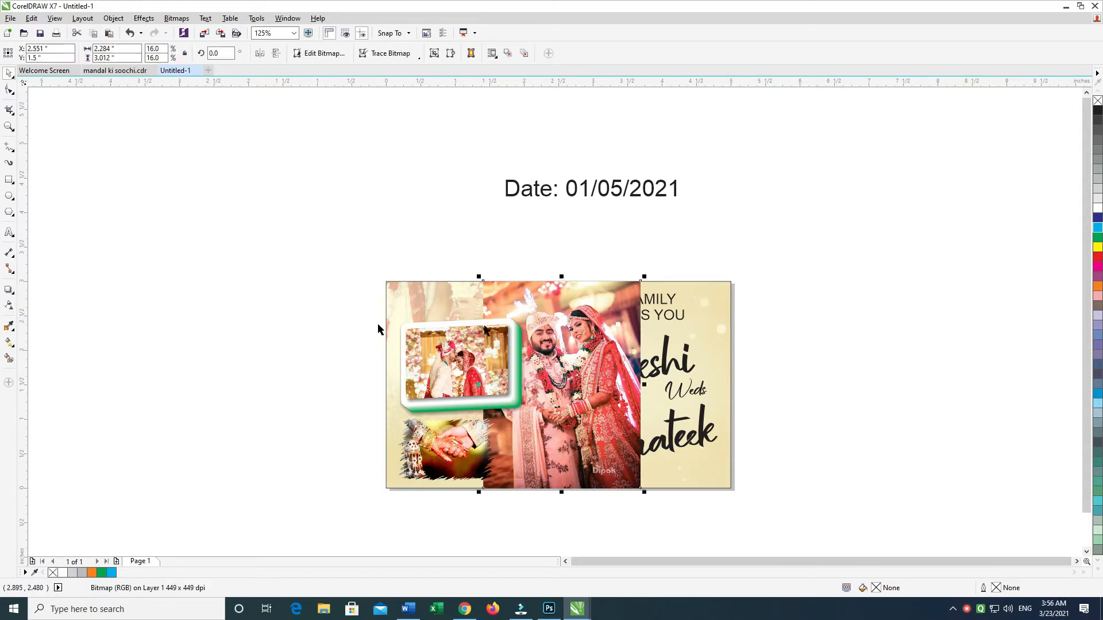
Step: Apply a linear transparency that fades out the top edge of the standing couple photo
{"action": "left_click", "coordinate": [17, 304]}
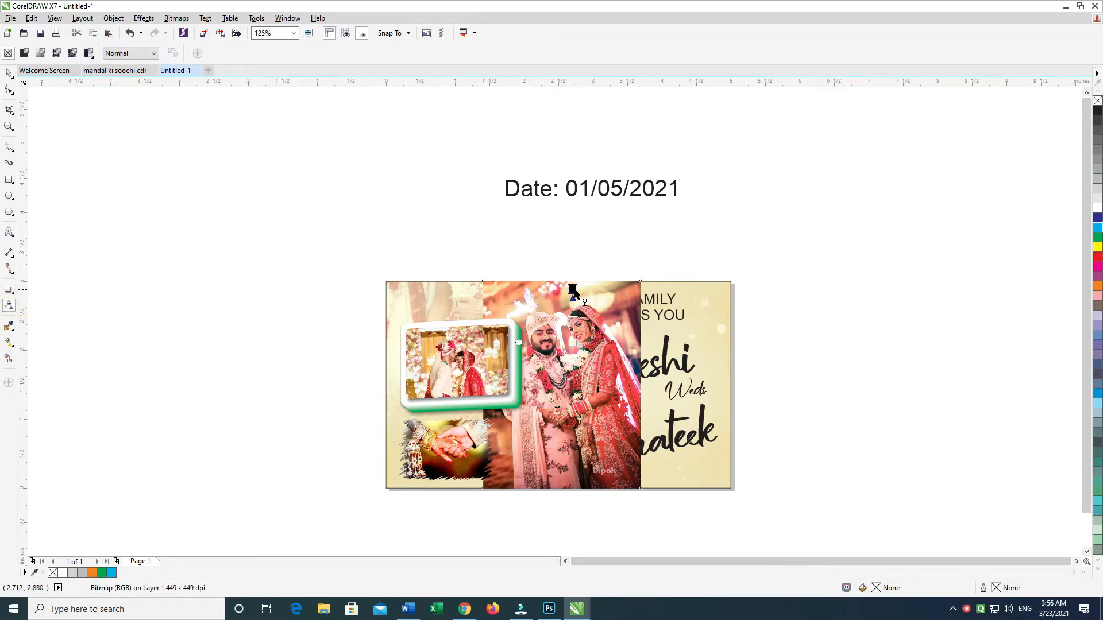
{"action": "left_click_drag", "start_coordinate": [574, 294], "coordinate": [573, 290]}
{"action": "left_click", "coordinate": [9, 74]}
Step: Convert the top-faded couple photo to a 600 dpi RGB Color (24-bit) bitmap with anti-aliasing and a transparent background
{"action": "left_click", "coordinate": [175, 19]}
{"action": "left_click", "coordinate": [175, 20]}
{"action": "left_click", "coordinate": [176, 20]}
{"action": "left_click", "coordinate": [200, 32]}
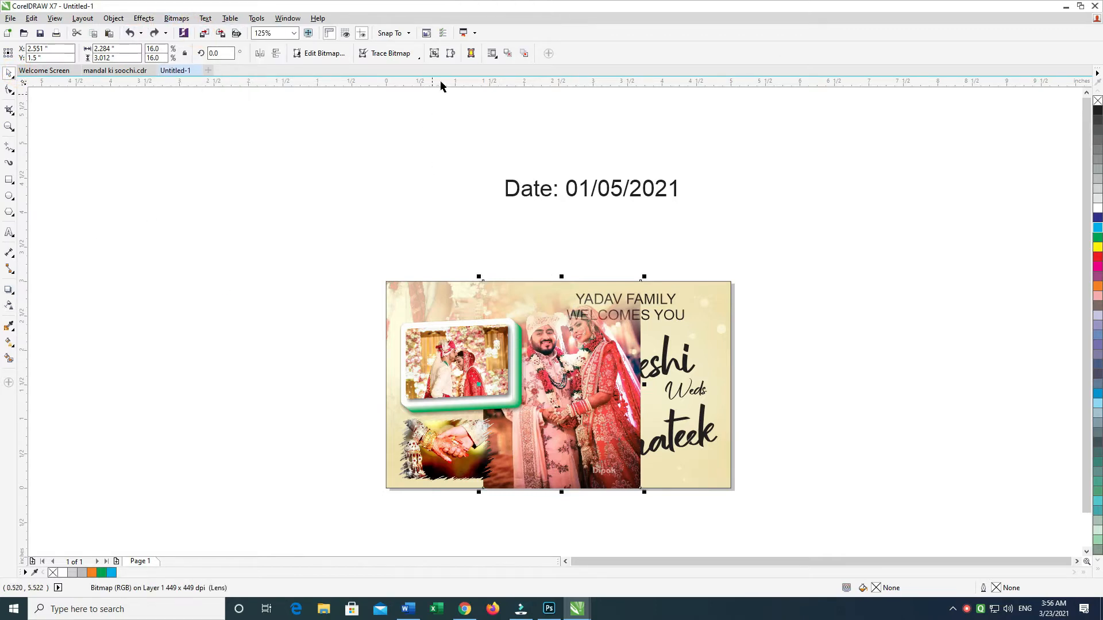
{"action": "left_click", "coordinate": [452, 53]}
{"action": "key", "text": "Escape"}
{"action": "left_click", "coordinate": [175, 18]}
{"action": "left_click", "coordinate": [175, 19]}
{"action": "left_click", "coordinate": [209, 32]}
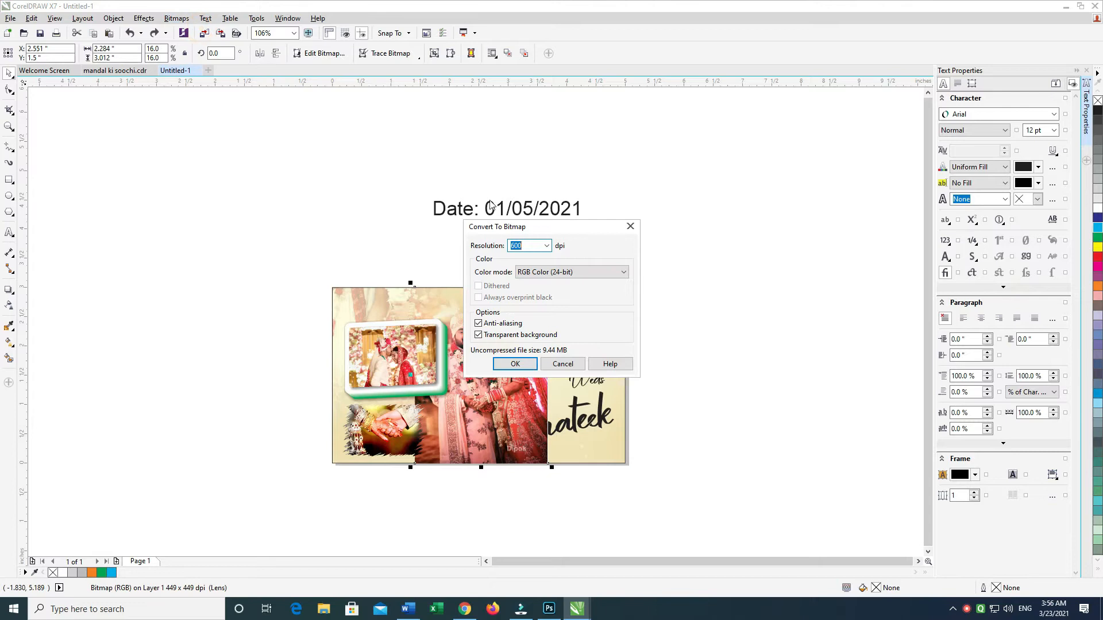
{"action": "left_click", "coordinate": [545, 273]}
{"action": "left_click", "coordinate": [543, 272]}
{"action": "left_click", "coordinate": [515, 364]}
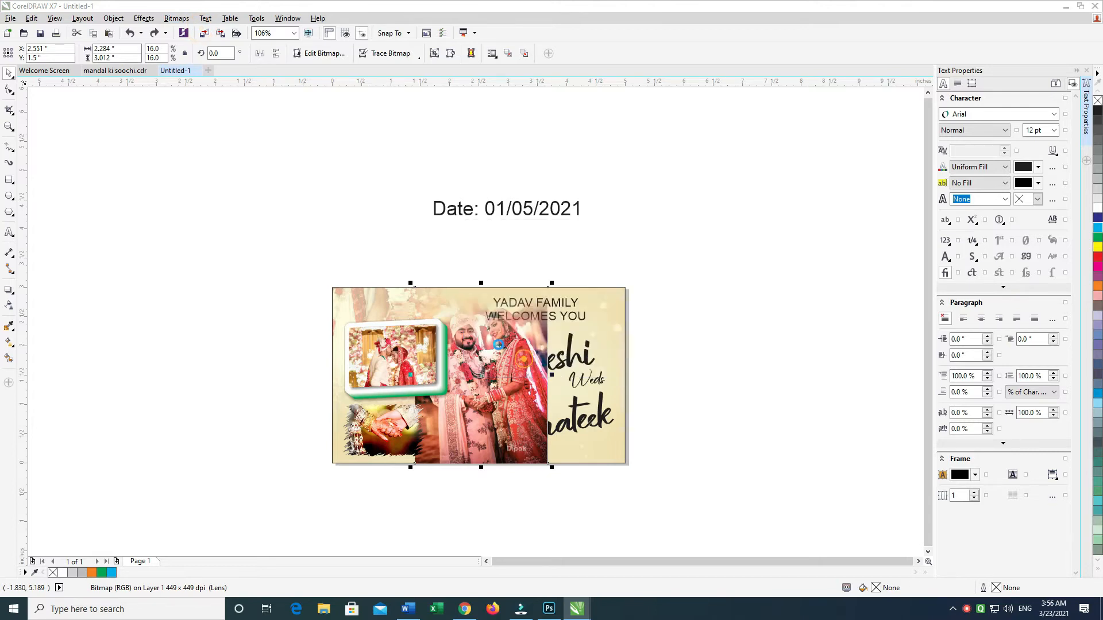
Step: Fade out the bottom edge of the standing couple photo with a linear transparency and convert it to a bitmap
{"action": "left_click", "coordinate": [9, 305]}
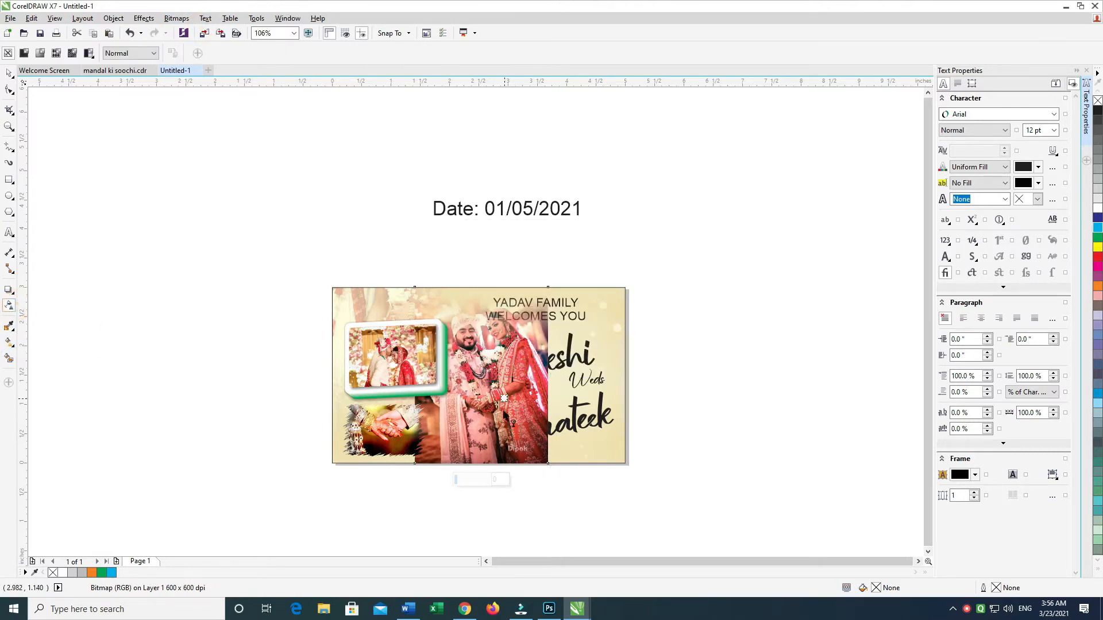
{"action": "left_click_drag", "start_coordinate": [503, 398], "coordinate": [503, 448]}
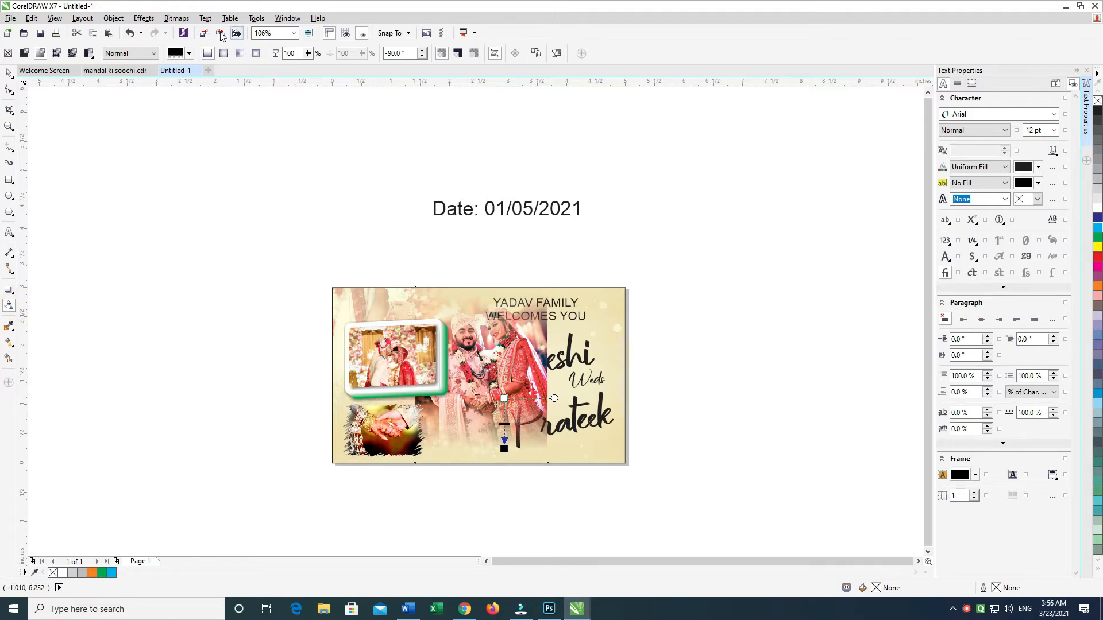
{"action": "left_click", "coordinate": [185, 22]}
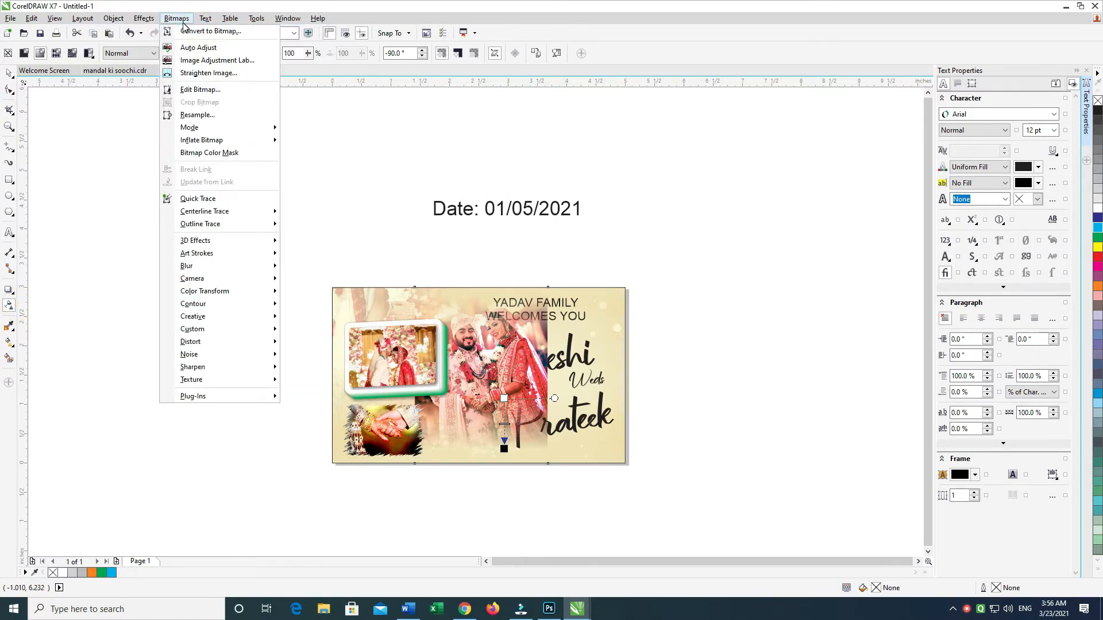
{"action": "left_click", "coordinate": [189, 20]}
{"action": "key", "text": "Return"}
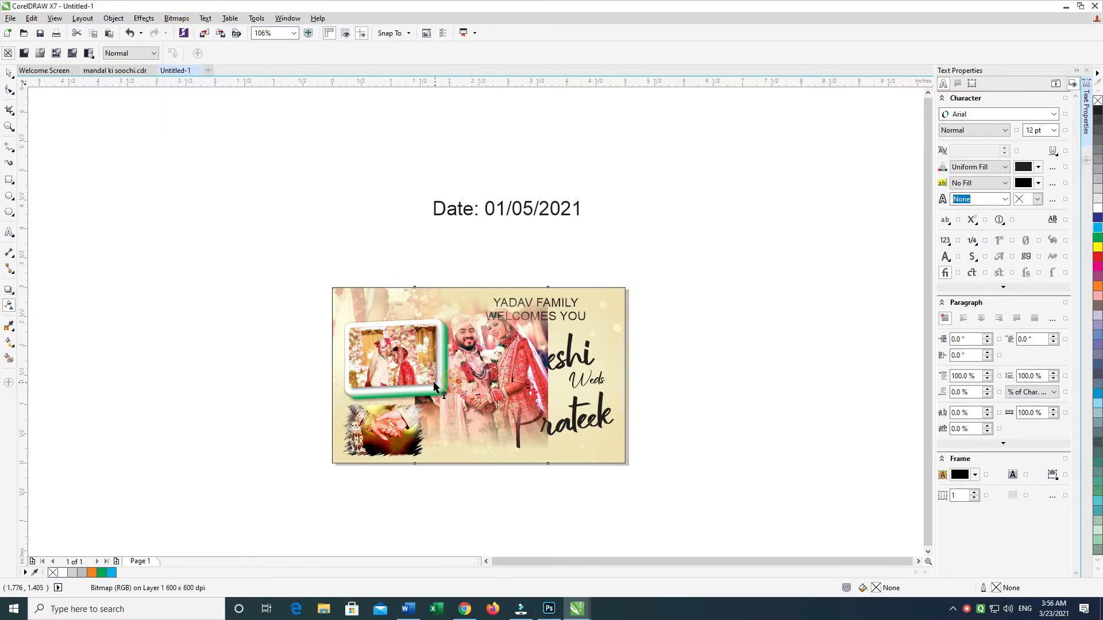
Step: Fade out the left and right edges of the standing couple photo, converting it to a bitmap after each fade
{"action": "left_click", "coordinate": [183, 21]}
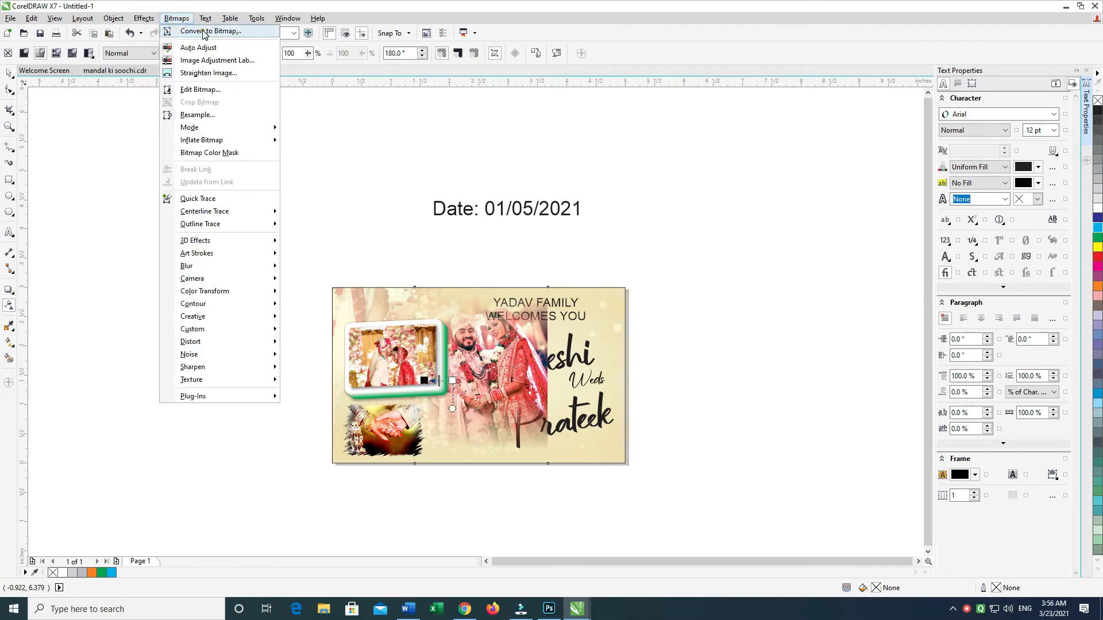
{"action": "left_click", "coordinate": [213, 29]}
{"action": "left_click", "coordinate": [518, 363]}
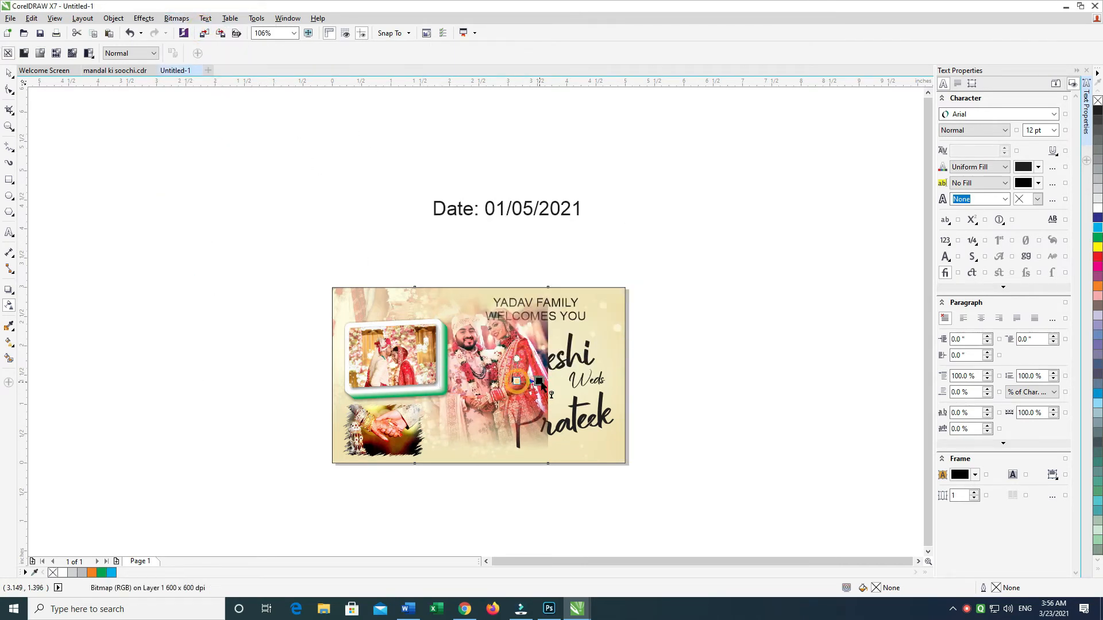
{"action": "left_click", "coordinate": [180, 20]}
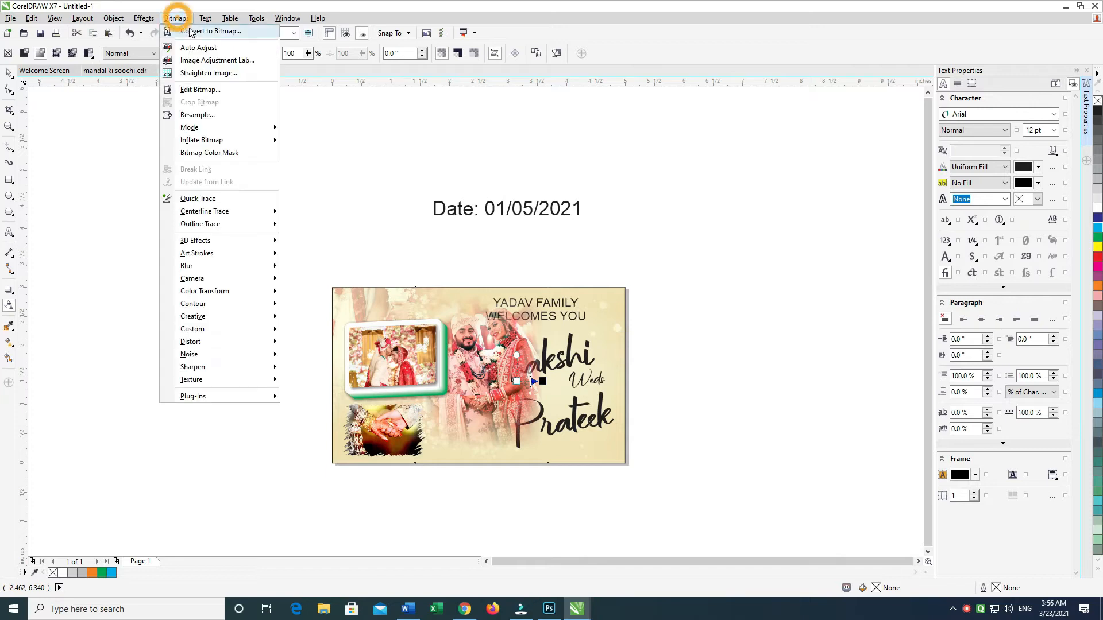
{"action": "left_click", "coordinate": [210, 29]}
{"action": "left_click", "coordinate": [514, 363]}
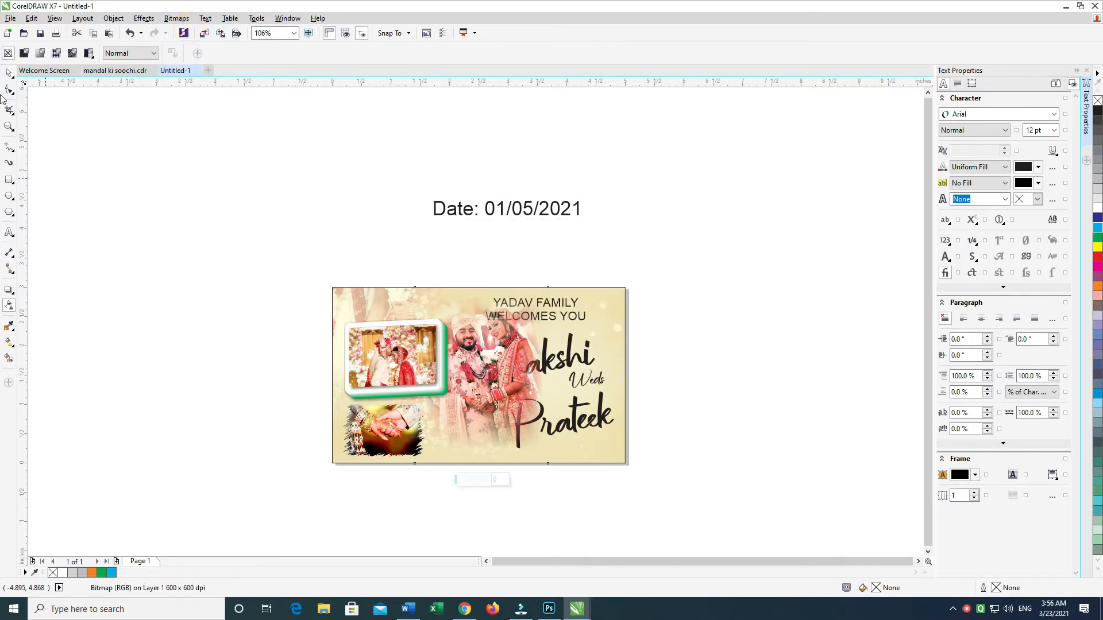
Step: Shift the faded couple photo slightly left, and shrink and tilt the framed couple photo a little more
{"action": "left_click_drag", "start_coordinate": [167, 233], "coordinate": [753, 522]}
{"action": "key", "text": "shift+F2"}
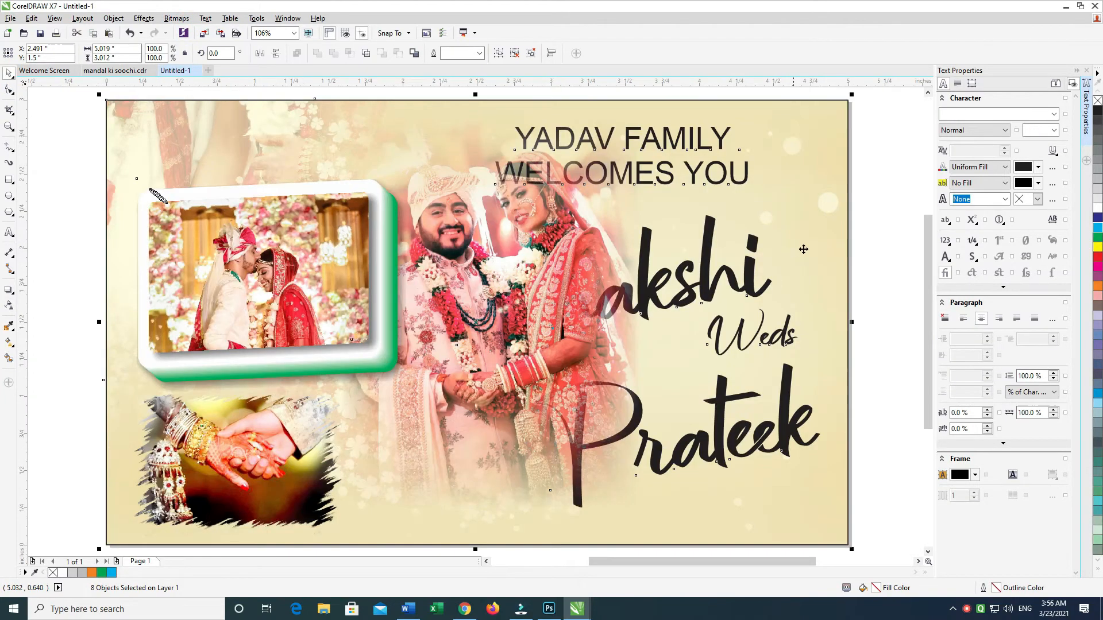
{"action": "scroll", "coordinate": [853, 226], "scroll_direction": "down", "scroll_amount": 2}
{"action": "scroll", "coordinate": [871, 211], "scroll_direction": "up", "scroll_amount": 2}
{"action": "left_click", "coordinate": [871, 187]}
{"action": "mouse_move", "coordinate": [439, 383]}
{"action": "left_mouse_down"}
{"action": "mouse_move", "coordinate": [416, 378]}
{"action": "mouse_move", "coordinate": [432, 369]}
{"action": "left_mouse_up"}
{"action": "scroll", "coordinate": [368, 270], "scroll_direction": "down", "scroll_amount": 1}
{"action": "scroll", "coordinate": [209, 244], "scroll_direction": "up", "scroll_amount": 1}
{"action": "left_click_drag", "start_coordinate": [150, 180], "coordinate": [462, 470]}
{"action": "scroll", "coordinate": [461, 427], "scroll_direction": "down", "scroll_amount": 1}
{"action": "scroll", "coordinate": [409, 451], "scroll_direction": "up", "scroll_amount": 1}
{"action": "left_click_drag", "start_coordinate": [457, 298], "coordinate": [452, 304]}
{"action": "left_click_drag", "start_coordinate": [528, 219], "coordinate": [522, 205]}
{"action": "scroll", "coordinate": [466, 322], "scroll_direction": "down", "scroll_amount": 1}
{"action": "scroll", "coordinate": [459, 301], "scroll_direction": "up", "scroll_amount": 1}
{"action": "left_click_drag", "start_coordinate": [437, 310], "coordinate": [434, 302]}
{"action": "scroll", "coordinate": [517, 371], "scroll_direction": "down", "scroll_amount": 1}
{"action": "scroll", "coordinate": [573, 414], "scroll_direction": "up", "scroll_amount": 1}
{"action": "left_click_drag", "start_coordinate": [573, 414], "coordinate": [545, 427]}
{"action": "scroll", "coordinate": [534, 415], "scroll_direction": "down", "scroll_amount": 1}
{"action": "scroll", "coordinate": [568, 438], "scroll_direction": "up", "scroll_amount": 1}
{"action": "left_click_drag", "start_coordinate": [750, 402], "coordinate": [533, 438]}
Step: Bring the couple's names and "Weds" in front of the photo and scale them together to about 2.07 by 1.65 inches
{"action": "left_click_drag", "start_coordinate": [757, 197], "coordinate": [238, 569]}
{"action": "key", "text": "shift+Page_Up"}
{"action": "scroll", "coordinate": [692, 359], "scroll_direction": "down", "scroll_amount": 1}
{"action": "scroll", "coordinate": [714, 276], "scroll_direction": "up", "scroll_amount": 1}
{"action": "left_click_drag", "start_coordinate": [661, 331], "coordinate": [670, 330]}
{"action": "left_click_drag", "start_coordinate": [494, 424], "coordinate": [558, 361]}
{"action": "left_click_drag", "start_coordinate": [343, 241], "coordinate": [373, 263]}
{"action": "left_click_drag", "start_coordinate": [533, 338], "coordinate": [607, 314]}
{"action": "left_click_drag", "start_coordinate": [397, 287], "coordinate": [397, 339]}
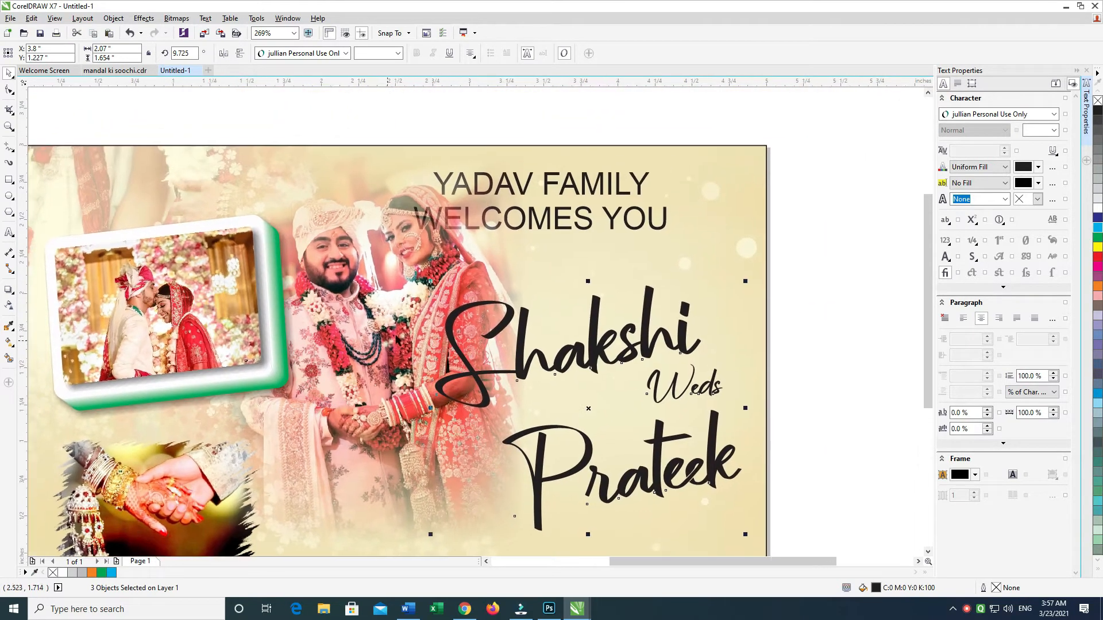
Step: Move the two-line welcome heading right, clear of the faded couple photo, and select the name below "Weds"
{"action": "left_click", "coordinate": [555, 185]}
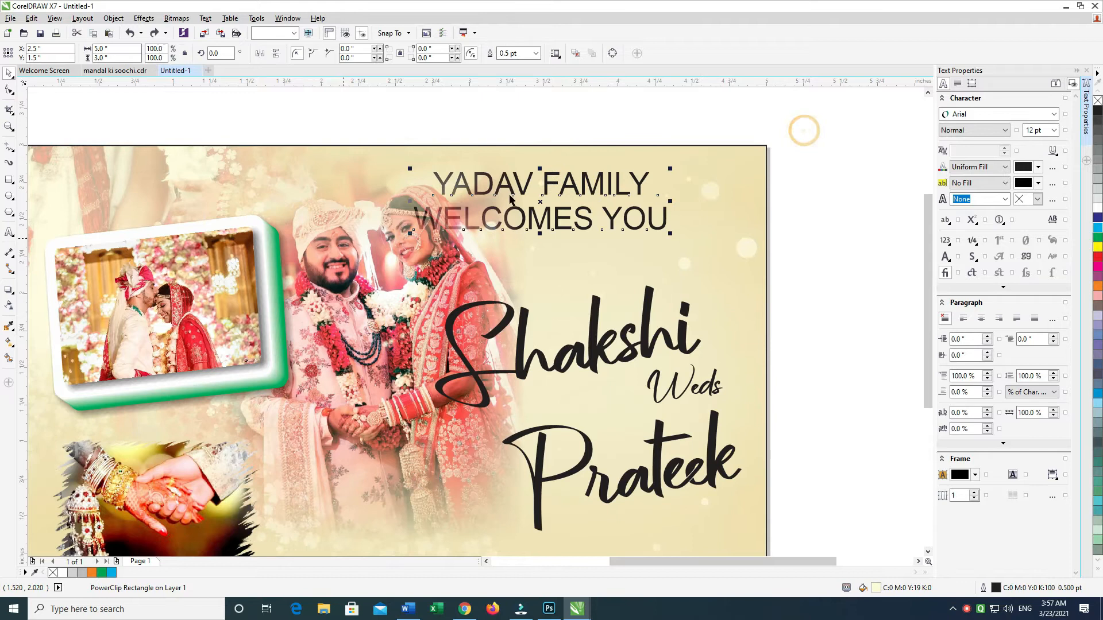
{"action": "left_click_drag", "start_coordinate": [542, 203], "coordinate": [620, 202]}
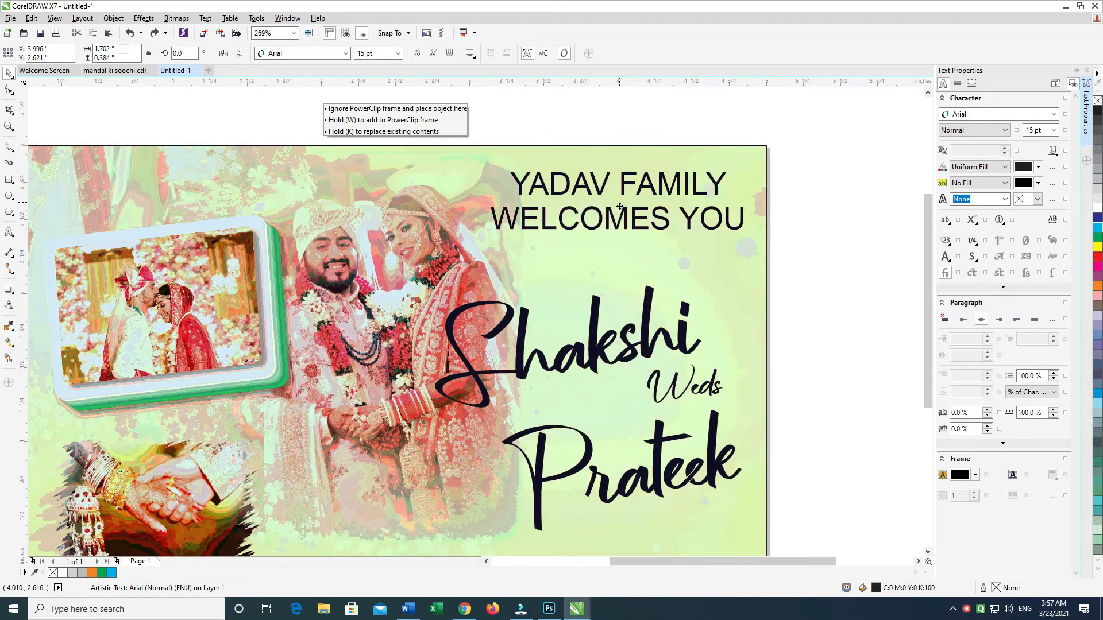
{"action": "left_click_drag", "start_coordinate": [564, 413], "coordinate": [587, 295]}
{"action": "left_click", "coordinate": [574, 335]}
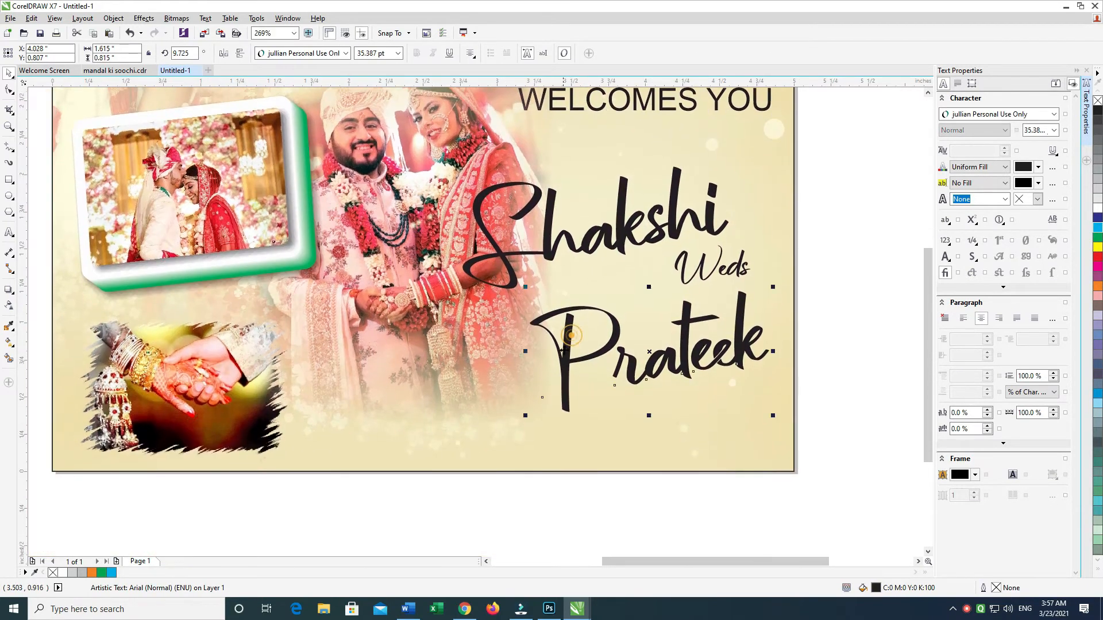
Step: Switch to Google Chrome and run an image search for "weding flower png"
{"action": "key", "text": "alt+Tab"}
{"action": "key", "text": "alt+Tab"}
{"action": "key", "text": "Tab"}
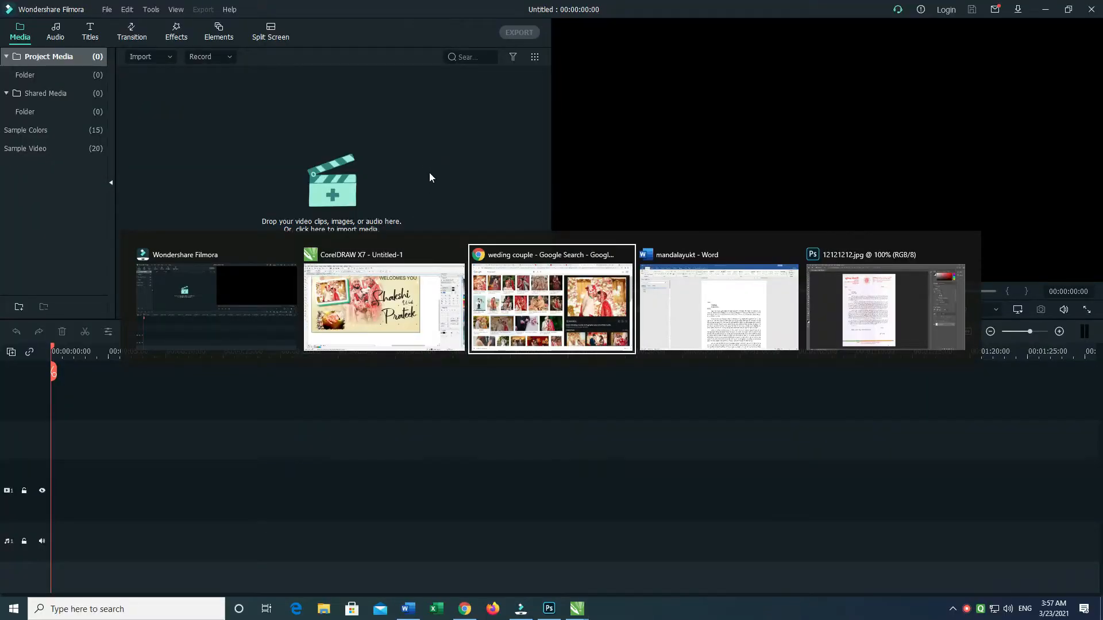
{"action": "left_click", "coordinate": [247, 54]}
{"action": "type", "text": "weding flow"}
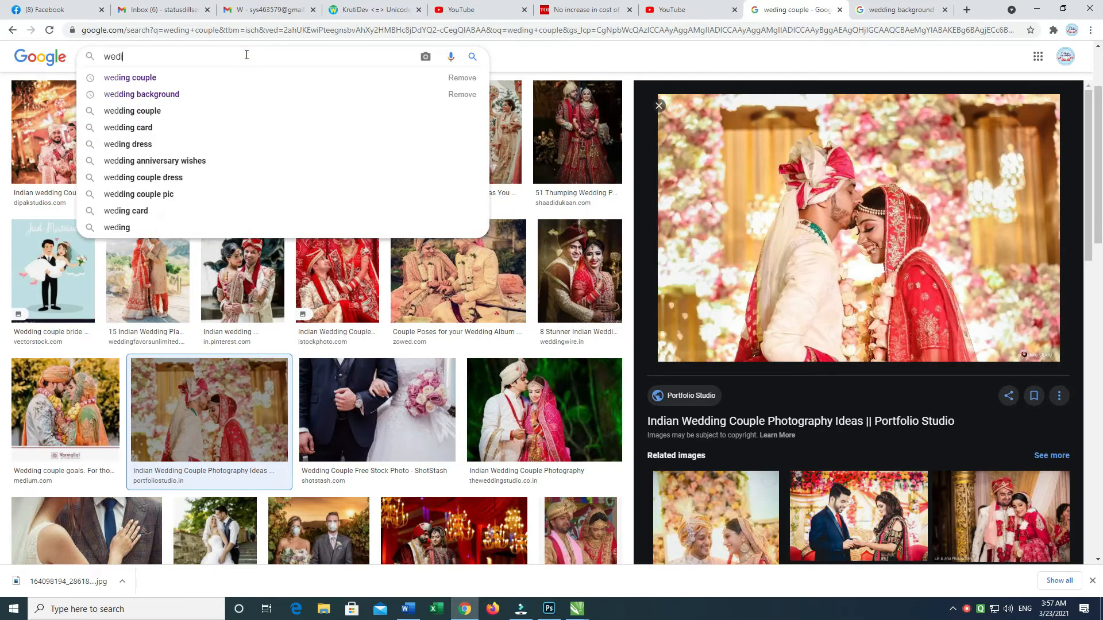
{"action": "type", "text": "r"}
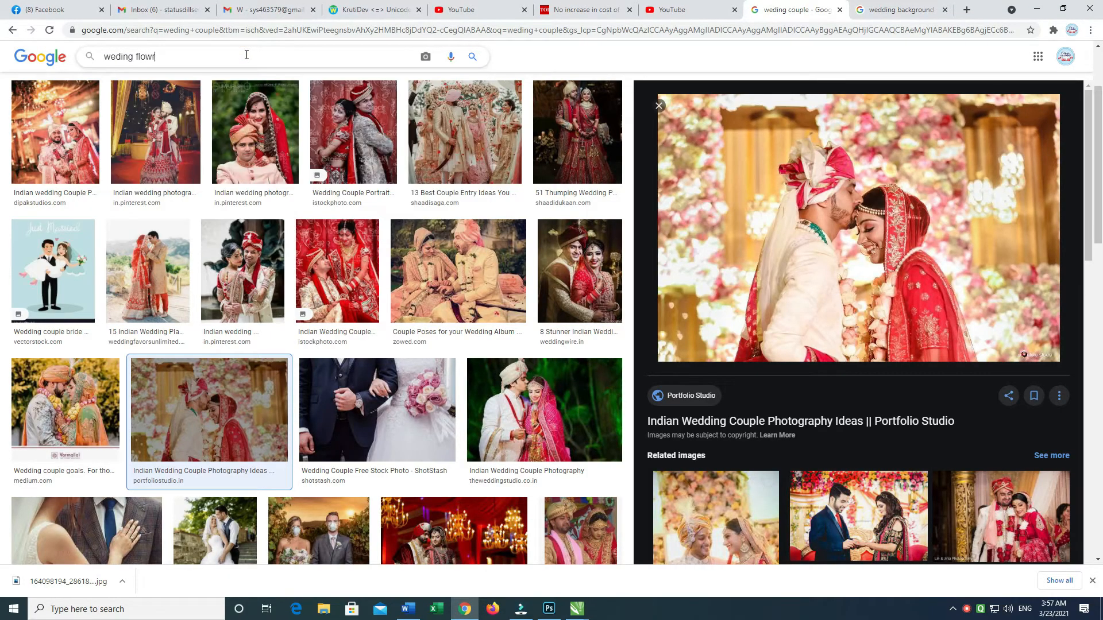
{"action": "key", "text": "BackSpace"}
{"action": "type", "text": "er png"}
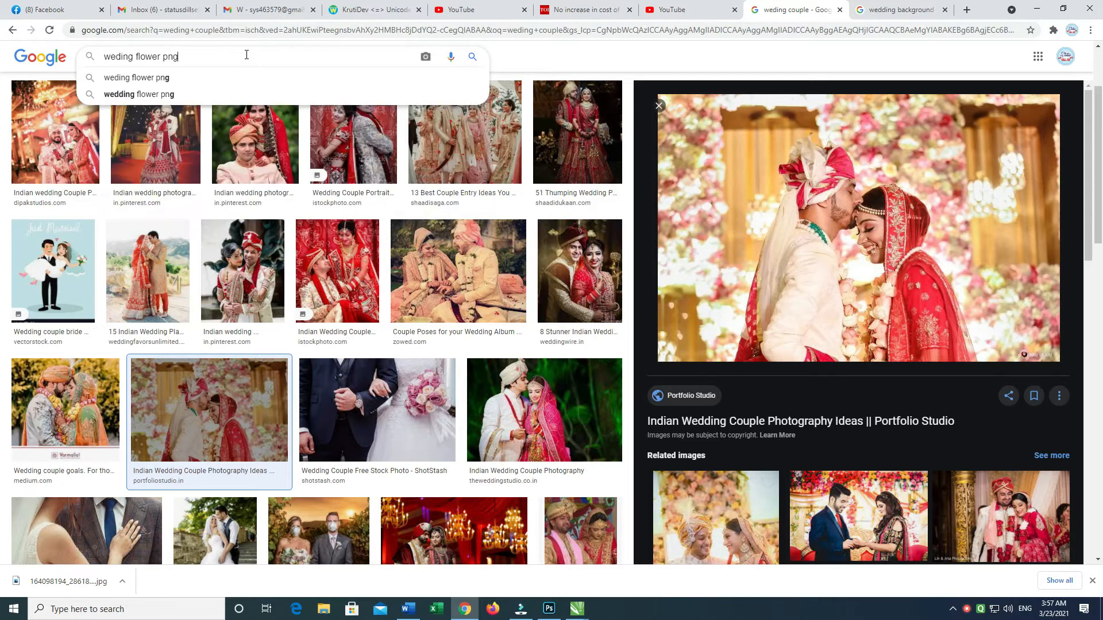
{"action": "key", "text": "Return"}
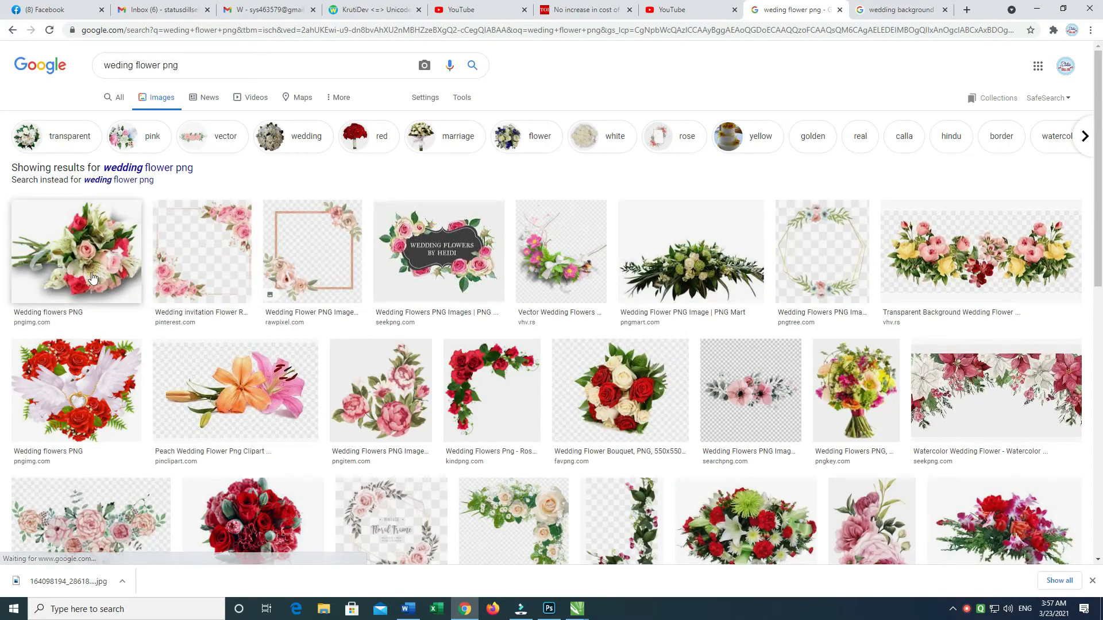
Step: Open the pink rose and white lily bouquet image from pngimg and save it as wedding_PNG19491
{"action": "left_click", "coordinate": [89, 258]}
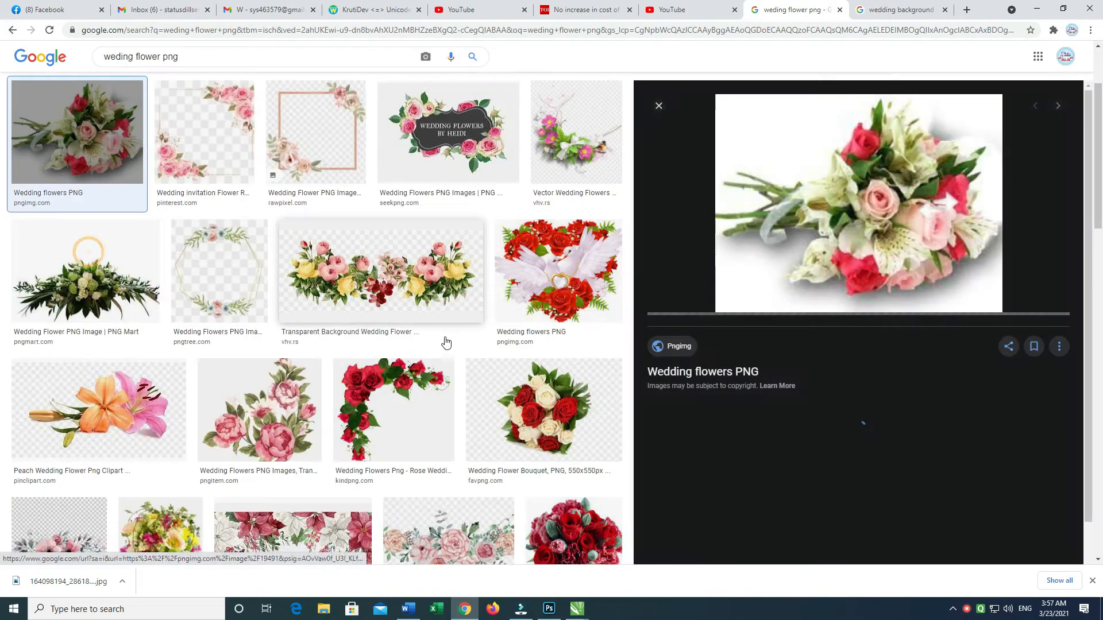
{"action": "right_click", "coordinate": [903, 206]}
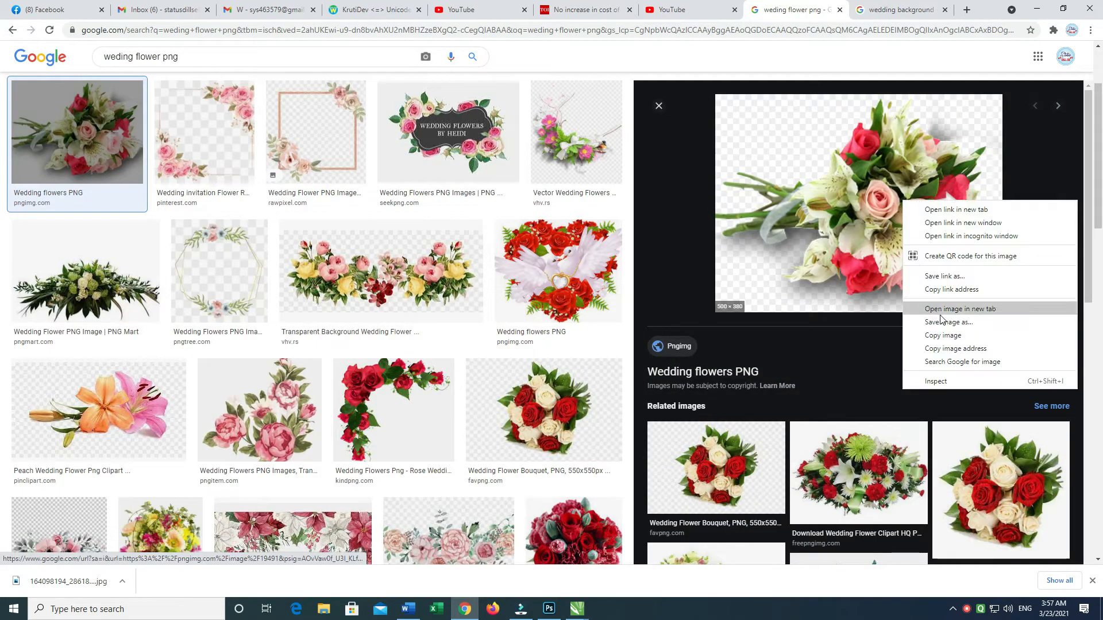
{"action": "left_click", "coordinate": [943, 321]}
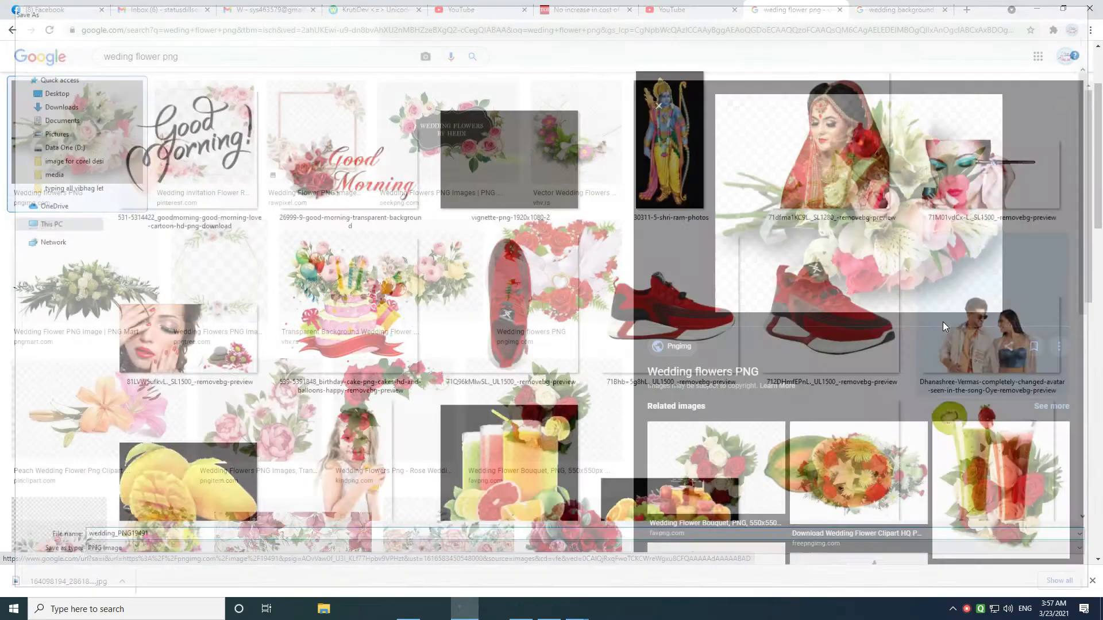
{"action": "key", "text": "Return"}
Step: Browse the related flower images and save the red rose corner border from Pinterest
{"action": "scroll", "coordinate": [1088, 224], "scroll_direction": "down", "scroll_amount": 3}
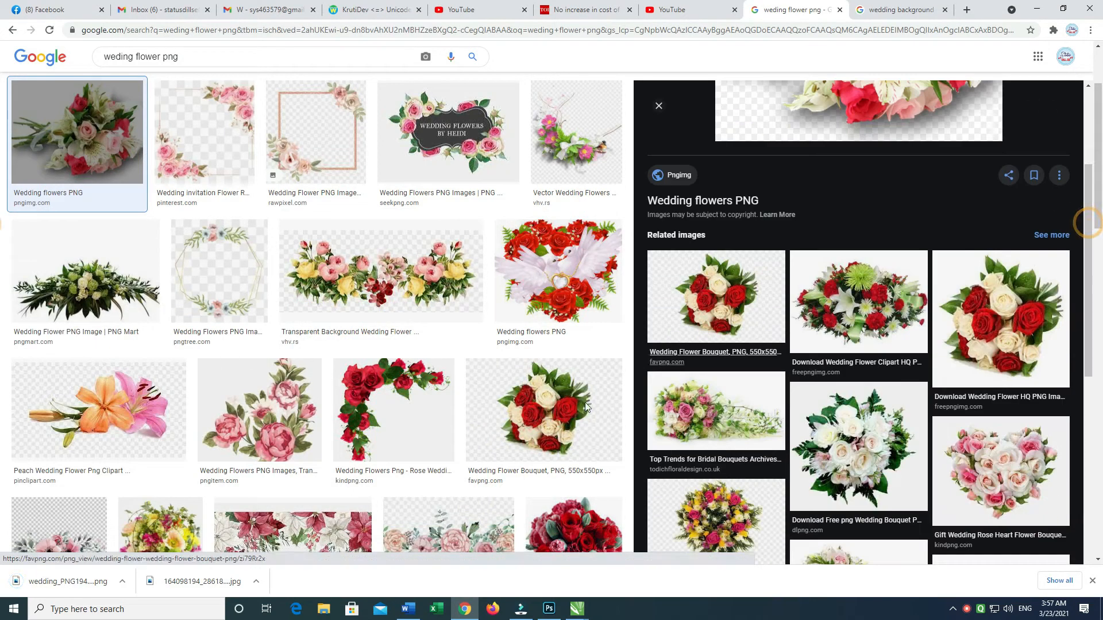
{"action": "left_click", "coordinate": [426, 424]}
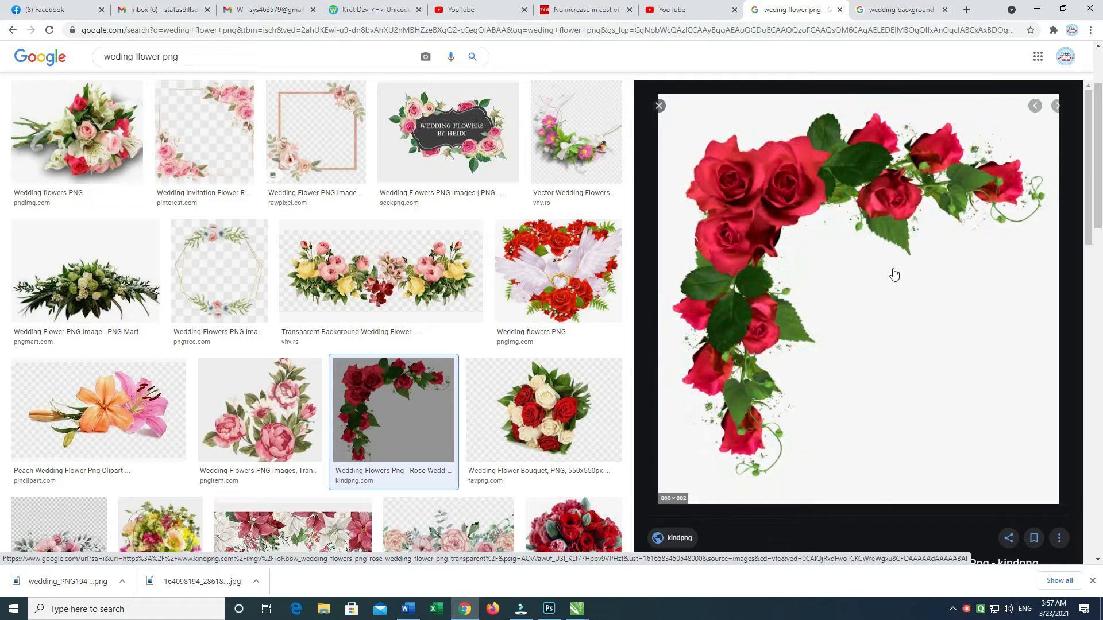
{"action": "scroll", "coordinate": [1092, 215], "scroll_direction": "down", "scroll_amount": 5}
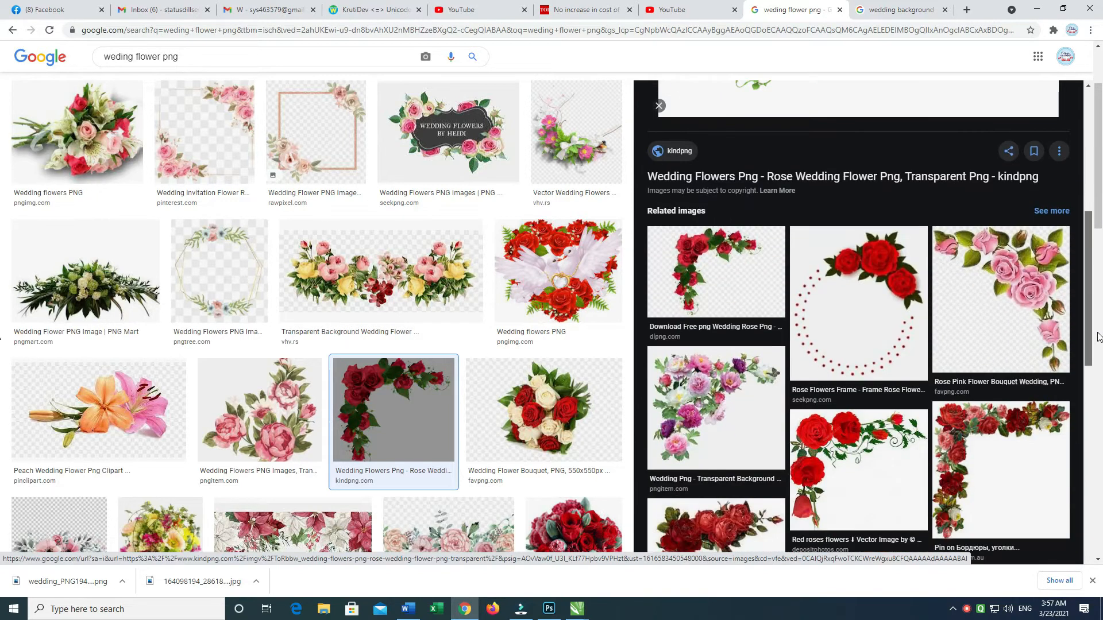
{"action": "left_click_drag", "start_coordinate": [1100, 229], "coordinate": [1094, 497]}
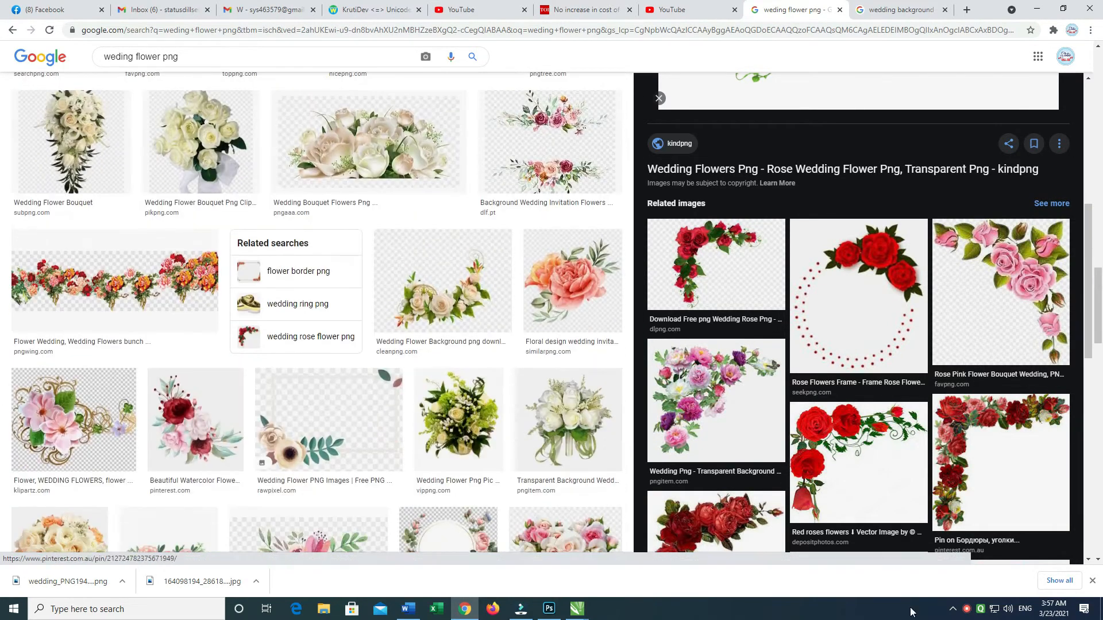
{"action": "left_click", "coordinate": [996, 532]}
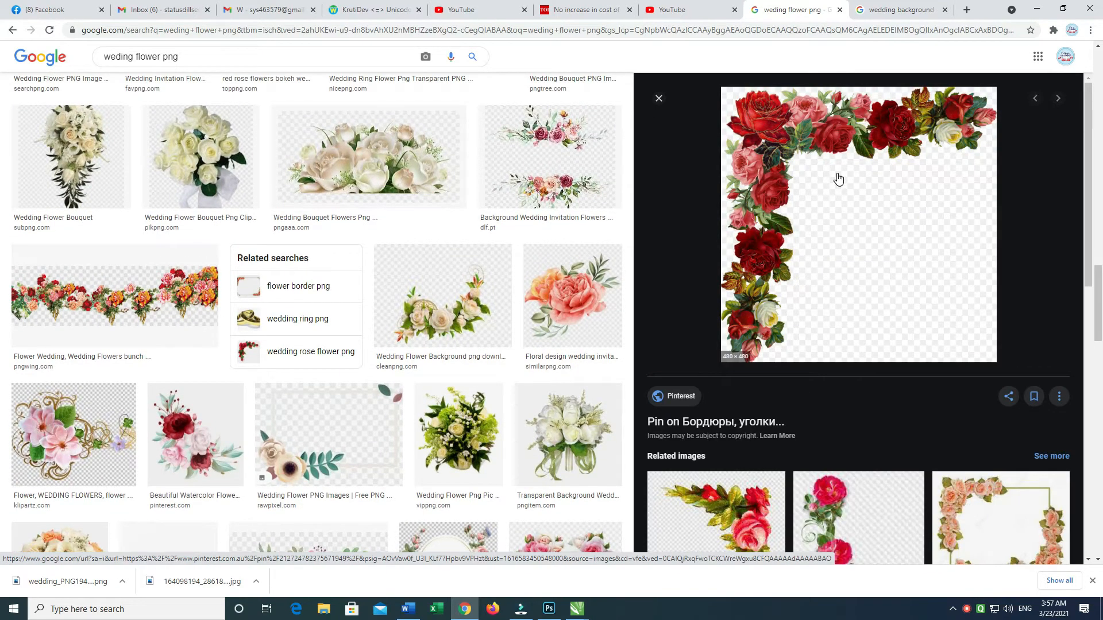
{"action": "right_click", "coordinate": [838, 179]}
{"action": "left_click", "coordinate": [899, 296]}
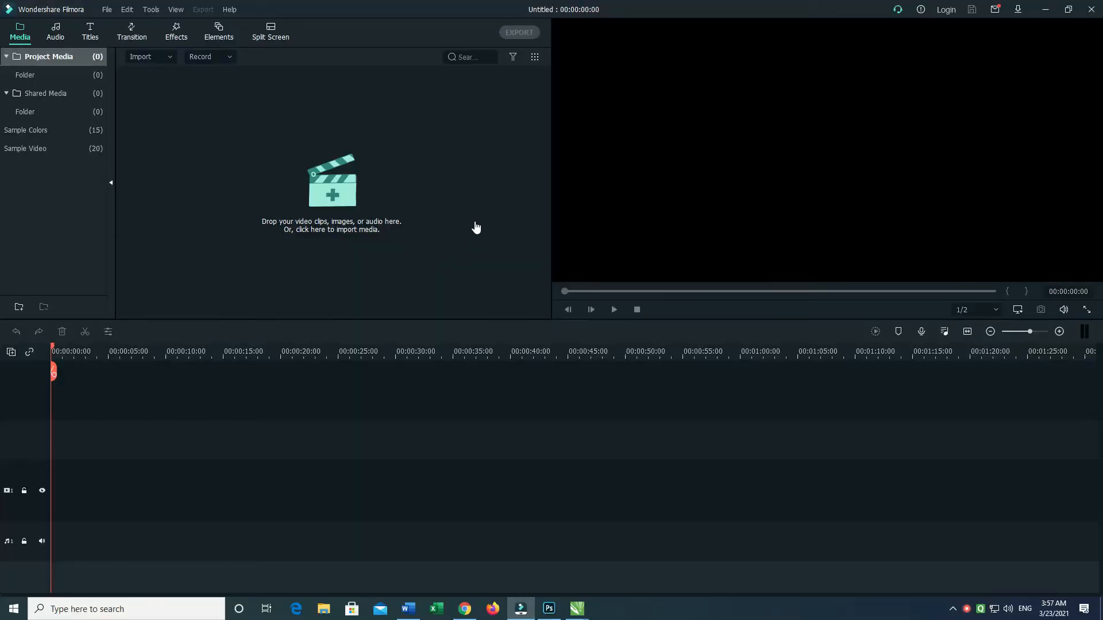
Step: Return to CorelDRAW, import both saved flower images, and place the rose corner over the couple and the bouquet below at about 1 inch wide
{"action": "key", "text": "alt+Tab"}
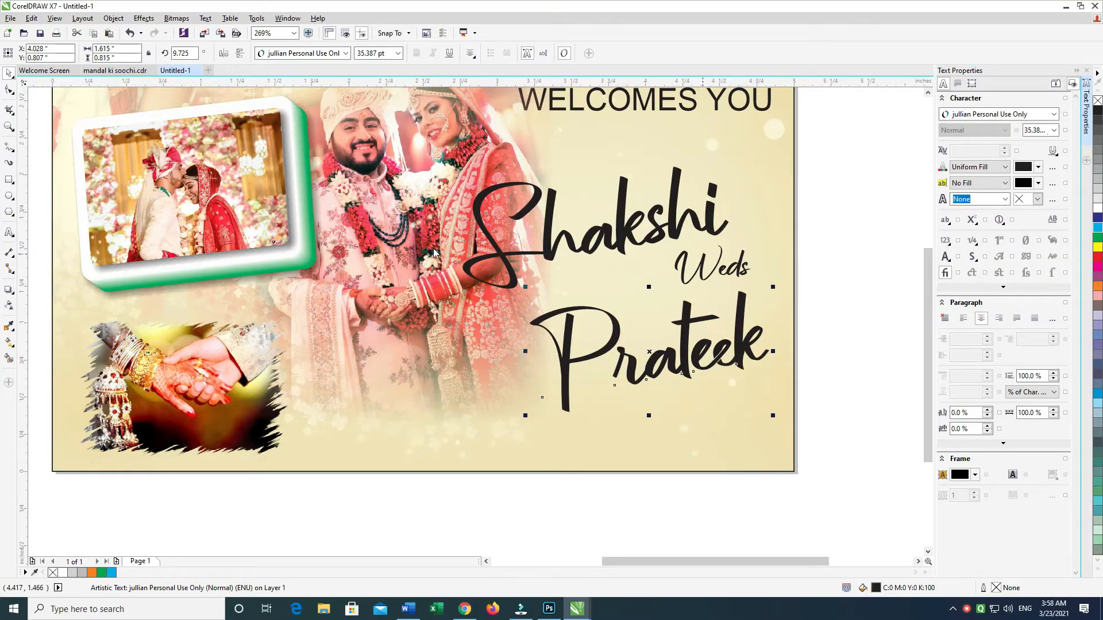
{"action": "key", "text": "ctrl+i"}
{"action": "double_click", "coordinate": [168, 126]}
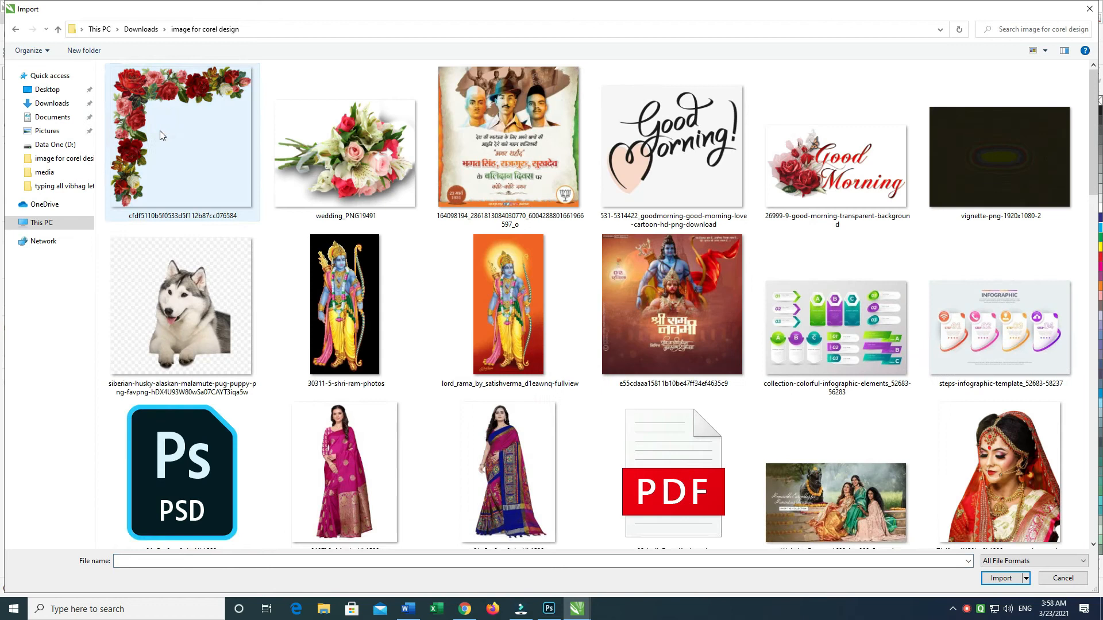
{"action": "left_click", "coordinate": [160, 132]}
{"action": "left_click", "coordinate": [356, 131], "text": "ctrl"}
{"action": "key", "text": "Return"}
{"action": "left_click_drag", "start_coordinate": [365, 192], "coordinate": [506, 333]}
{"action": "left_click_drag", "start_coordinate": [394, 356], "coordinate": [656, 463]}
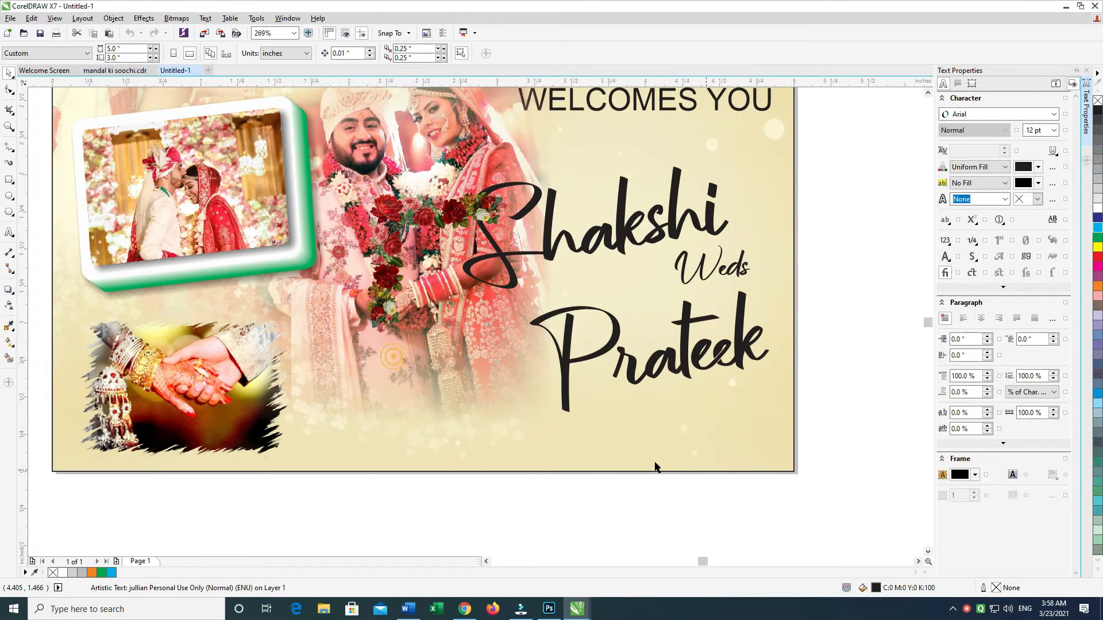
{"action": "left_click_drag", "start_coordinate": [535, 460], "coordinate": [453, 450]}
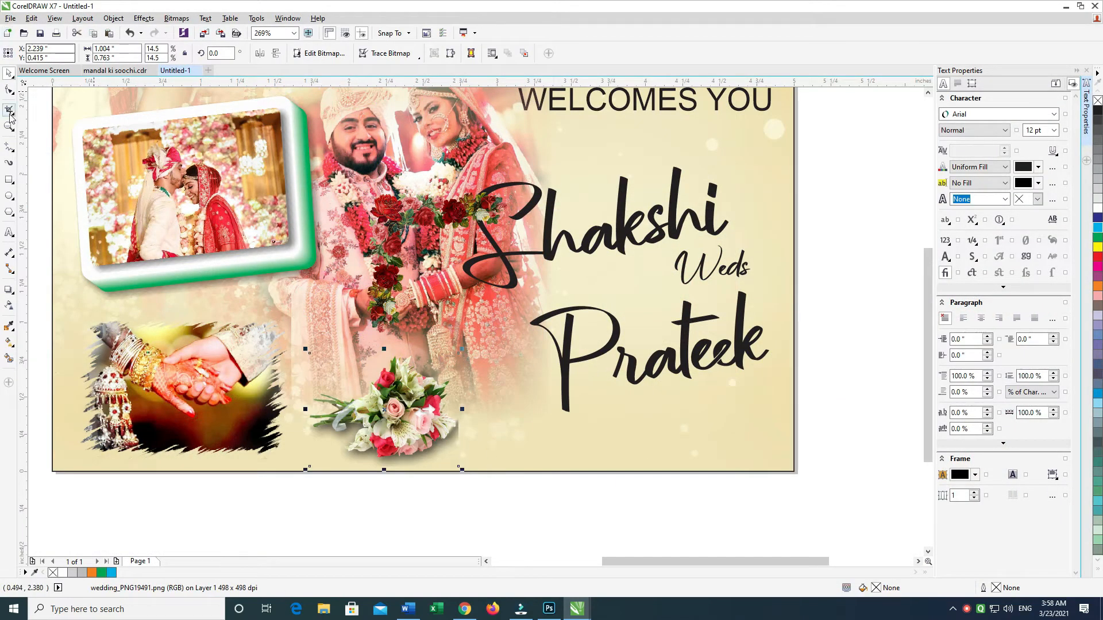
Step: Fade the bouquet's flower-side edge with transparency and enlarge it to about 1.5 by 1.14 inches
{"action": "left_click", "coordinate": [7, 307]}
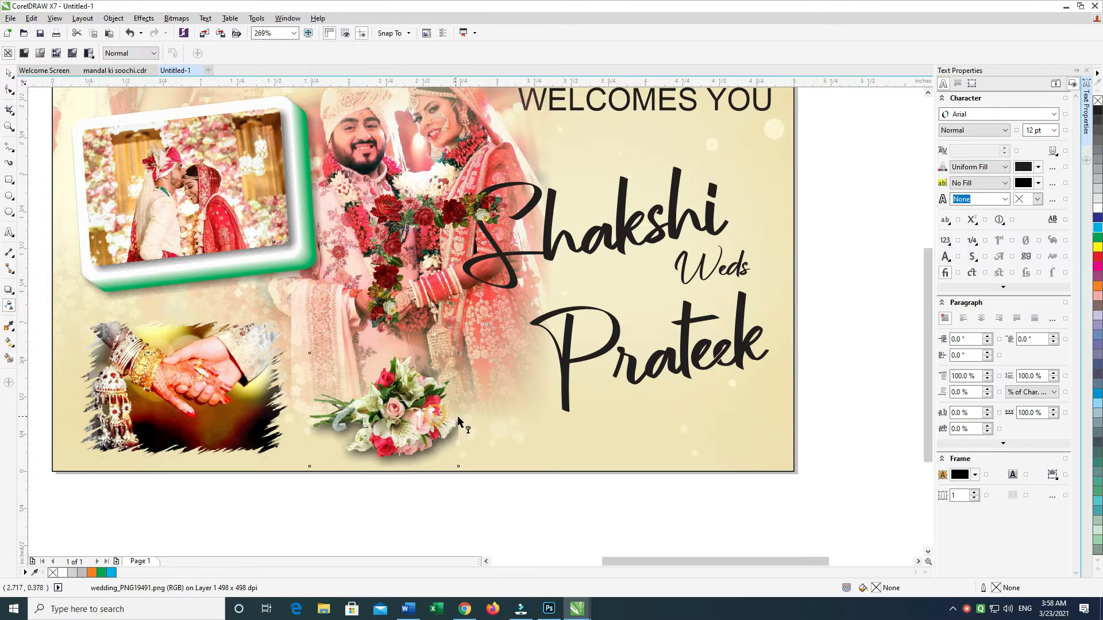
{"action": "left_click_drag", "start_coordinate": [434, 415], "coordinate": [456, 414]}
{"action": "left_click", "coordinate": [8, 74]}
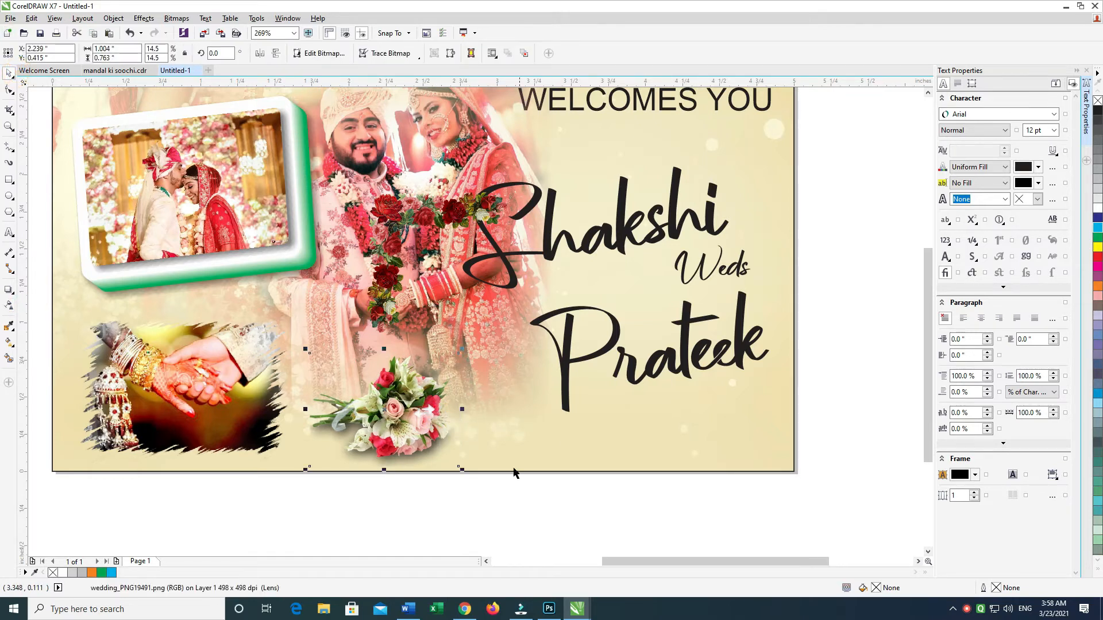
{"action": "left_click_drag", "start_coordinate": [459, 475], "coordinate": [487, 486]}
{"action": "left_click_drag", "start_coordinate": [418, 431], "coordinate": [439, 432]}
{"action": "left_click_drag", "start_coordinate": [506, 483], "coordinate": [516, 490]}
{"action": "left_click_drag", "start_coordinate": [472, 459], "coordinate": [462, 458]}
Step: Copy the bouquet to the card's lower right corner, mirror the copy horizontally, and tilt it about 16 degrees
{"action": "left_click_drag", "start_coordinate": [413, 407], "coordinate": [759, 435]}
{"action": "left_click", "coordinate": [260, 53]}
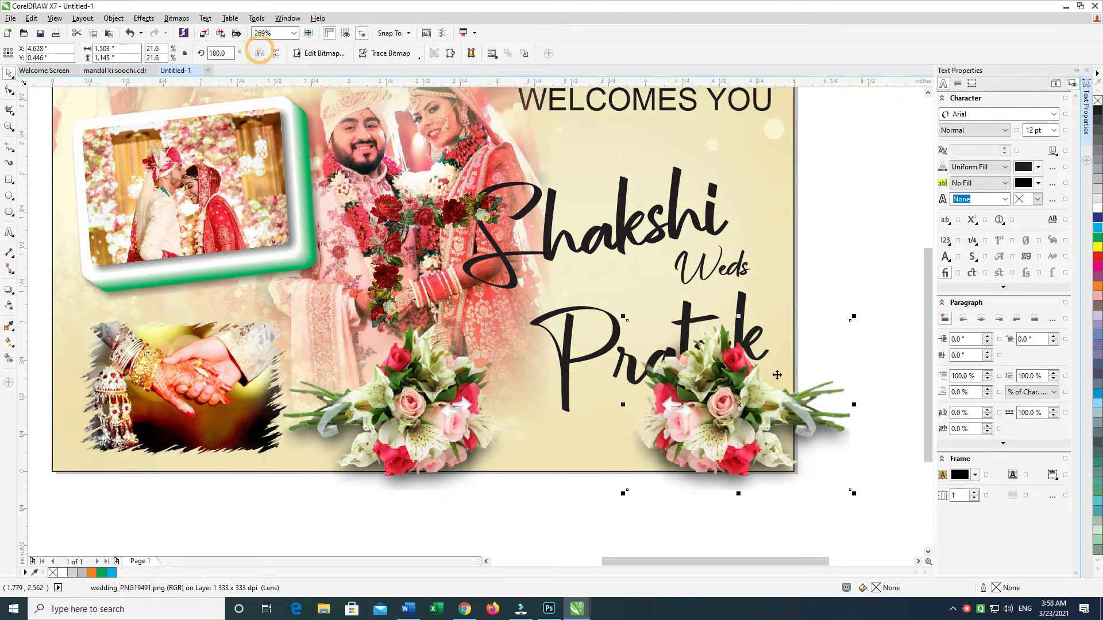
{"action": "left_click_drag", "start_coordinate": [759, 390], "coordinate": [761, 392]}
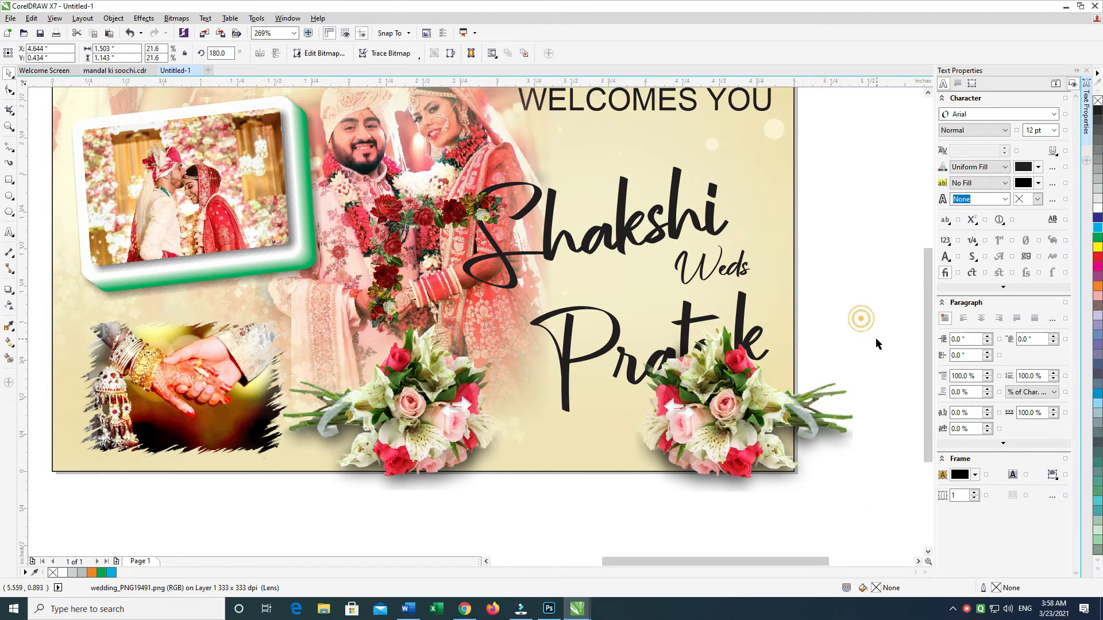
{"action": "left_click_drag", "start_coordinate": [856, 320], "coordinate": [869, 352]}
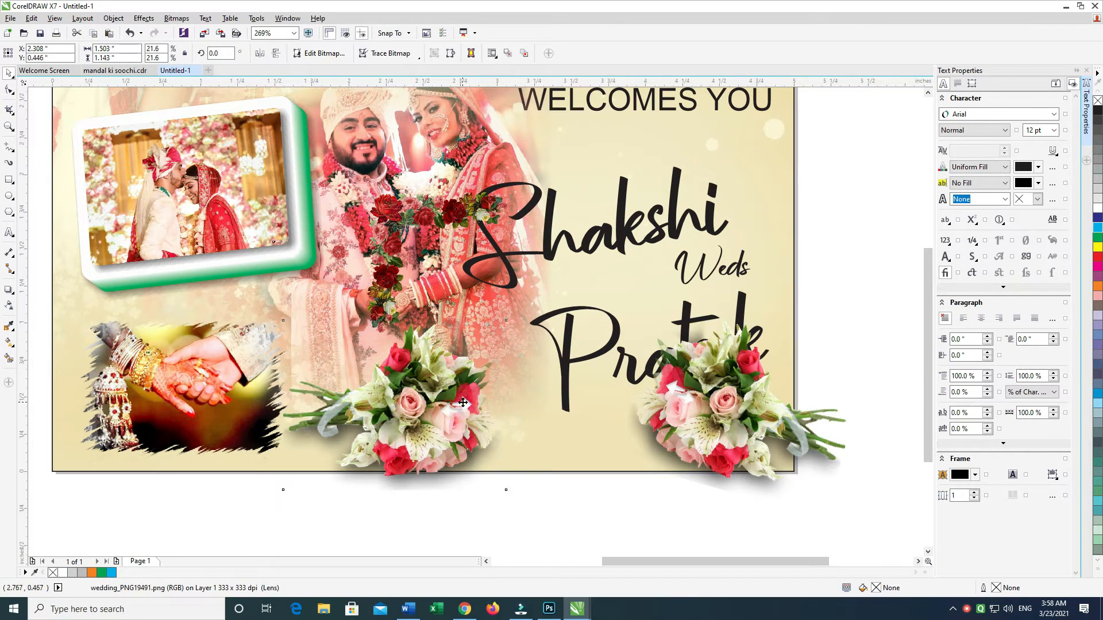
Step: Replace the untilted bouquet with a horizontally mirrored copy of the tilted one, placed beside the hands photo
{"action": "key", "text": "Delete"}
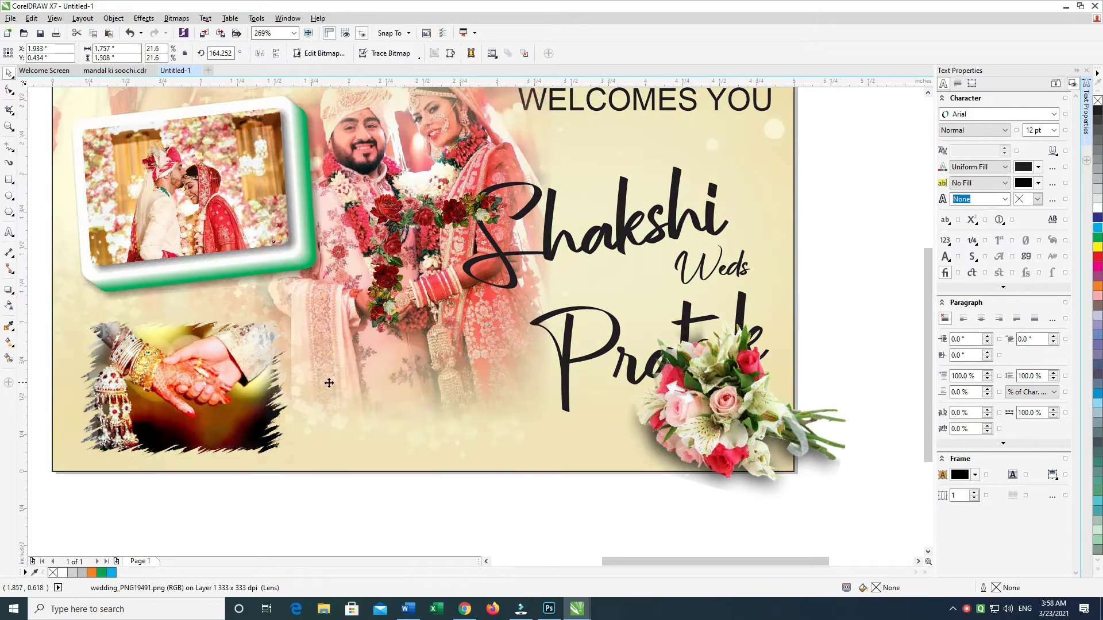
{"action": "key", "text": "ctrl+z"}
{"action": "left_click", "coordinate": [265, 56]}
{"action": "left_click_drag", "start_coordinate": [361, 397], "coordinate": [413, 386]}
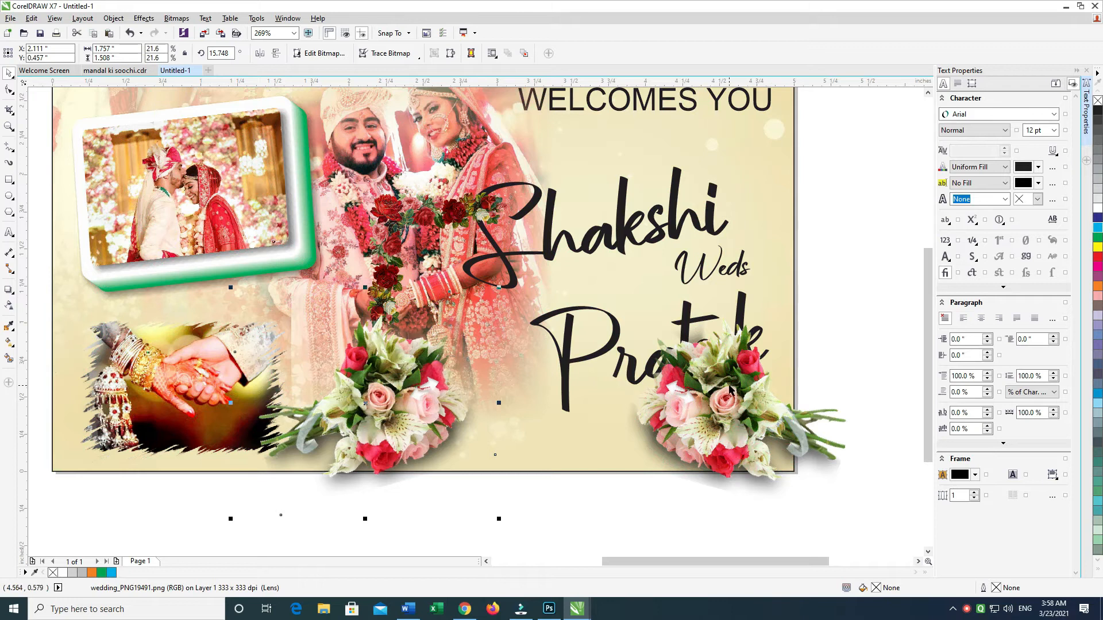
Step: Select the two bouquets at the card's lower edge and group them
{"action": "left_click", "coordinate": [727, 382], "text": "shift"}
{"action": "key", "text": "ctrl+g"}
{"action": "left_click", "coordinate": [499, 424]}
{"action": "left_click", "coordinate": [830, 322]}
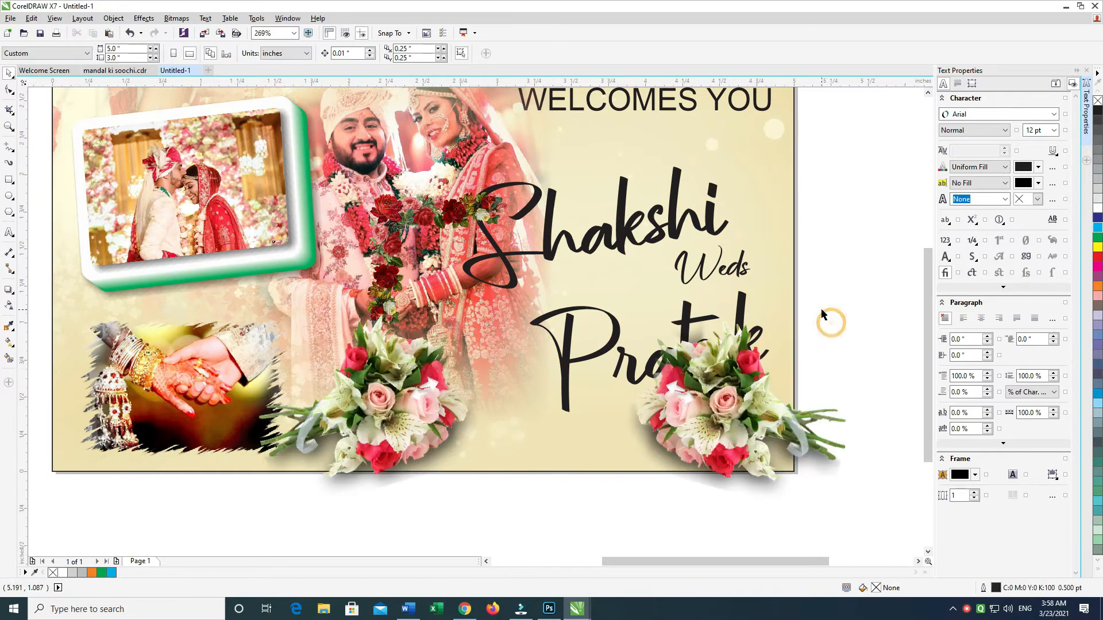
{"action": "left_click_drag", "start_coordinate": [822, 310], "coordinate": [814, 367]}
{"action": "left_click", "coordinate": [726, 470]}
{"action": "left_click", "coordinate": [436, 449], "text": "shift"}
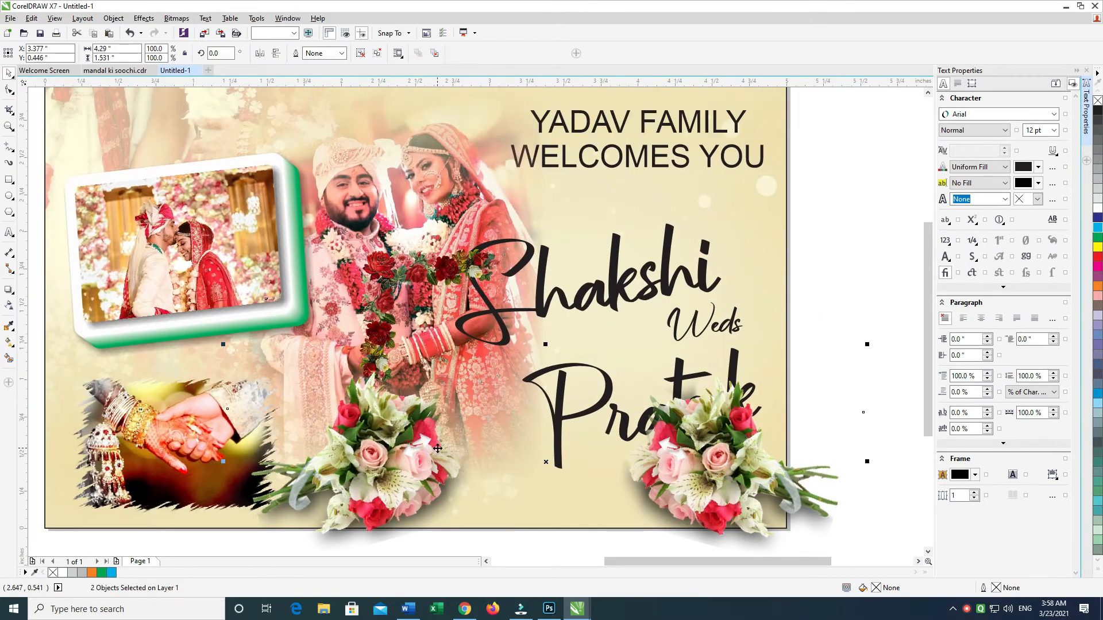
{"action": "key", "text": "ctrl+g"}
Step: PowerClip the grouped bouquets inside the card background so they are trimmed at its edges
{"action": "right_click", "coordinate": [438, 449]}
{"action": "left_click", "coordinate": [535, 158]}
{"action": "left_click", "coordinate": [470, 109]}
{"action": "left_click", "coordinate": [592, 324]}
{"action": "right_click", "coordinate": [401, 451]}
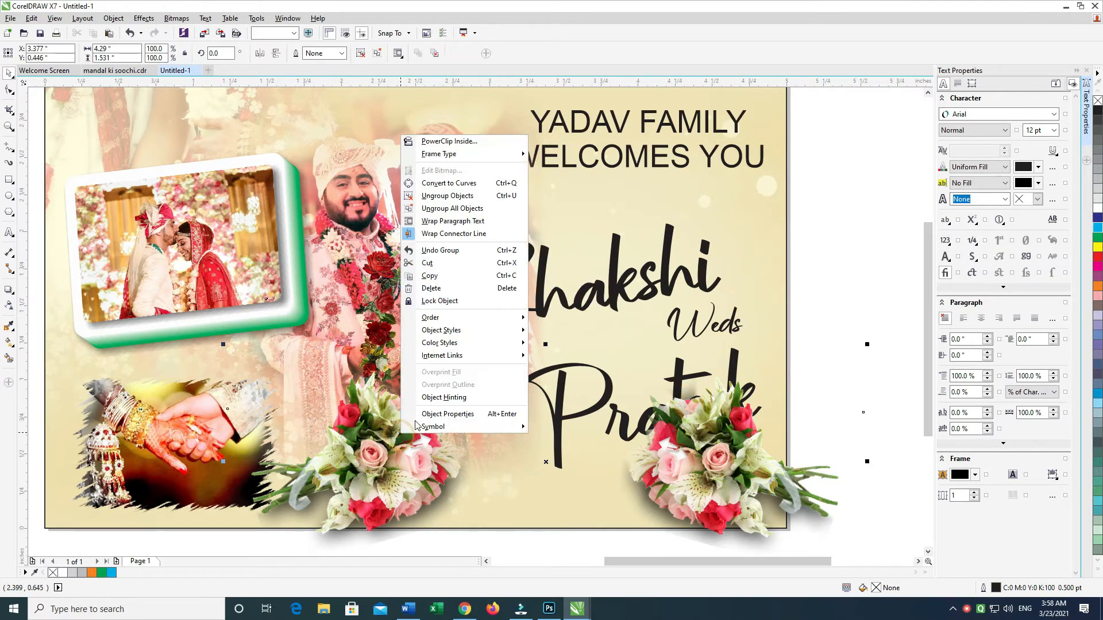
{"action": "right_click", "coordinate": [393, 465]}
{"action": "left_click", "coordinate": [474, 164]}
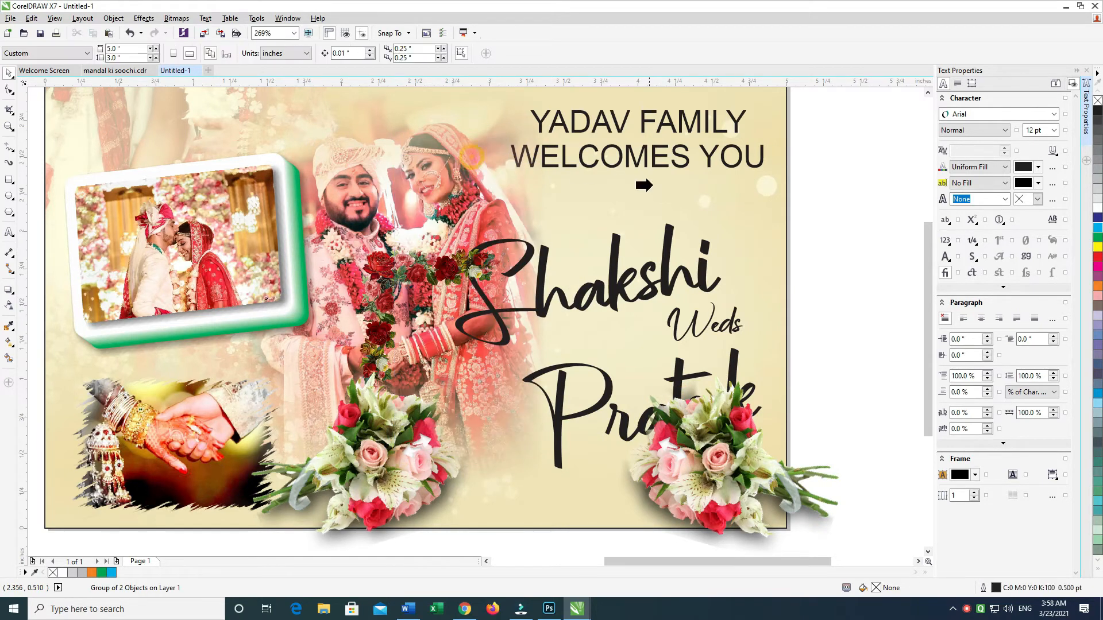
{"action": "left_click", "coordinate": [746, 199]}
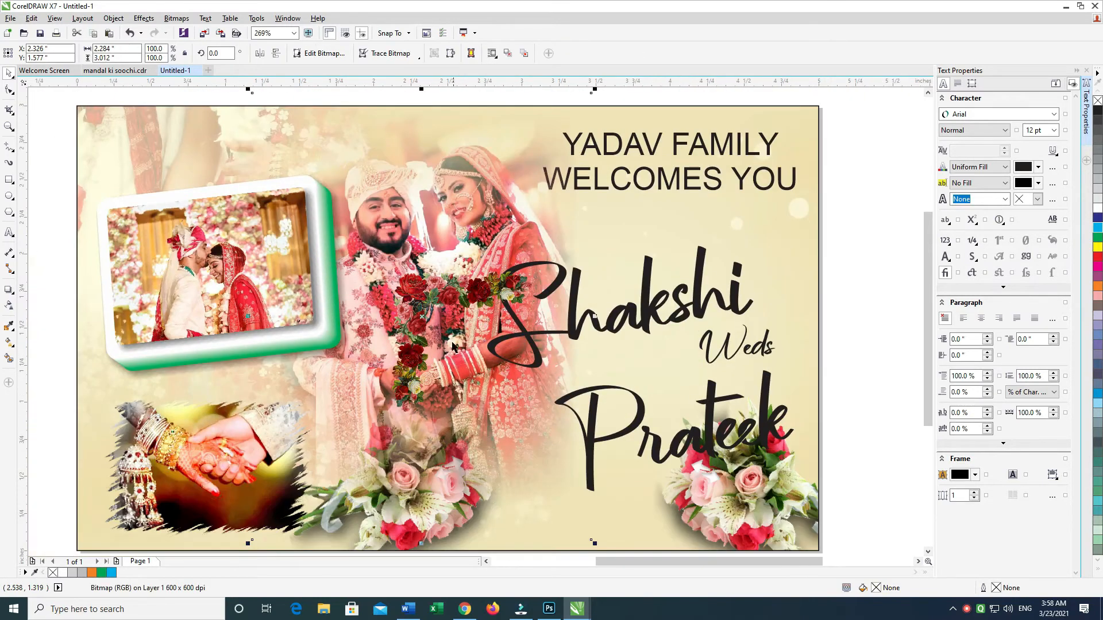
Step: Apply a uniform transparency of 35 to the standing couple photo
{"action": "left_click", "coordinate": [10, 305]}
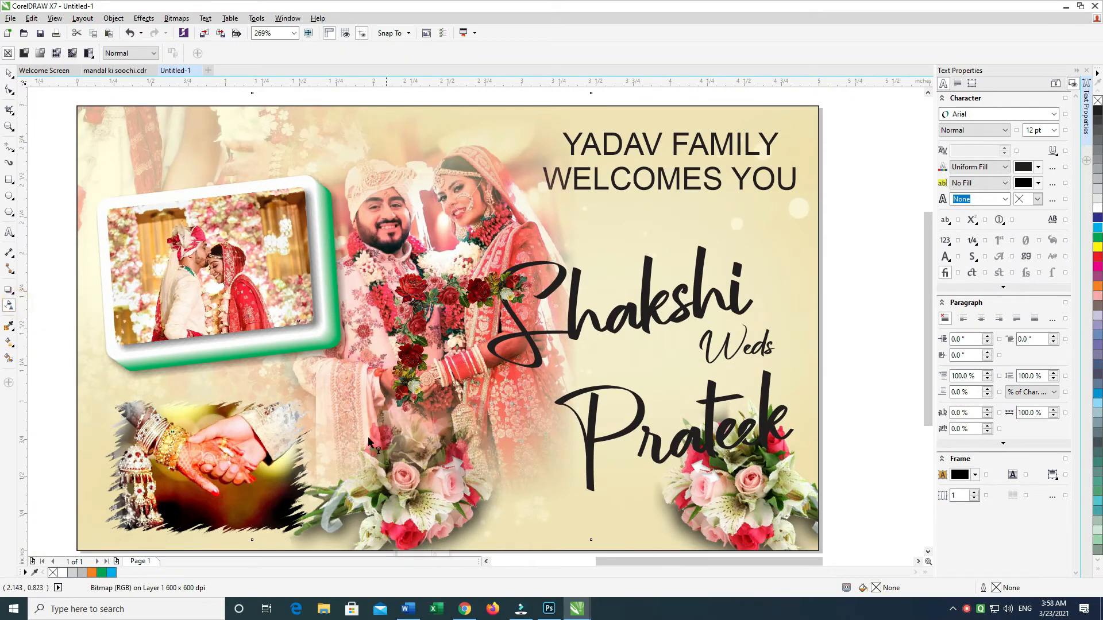
{"action": "left_click", "coordinate": [409, 556]}
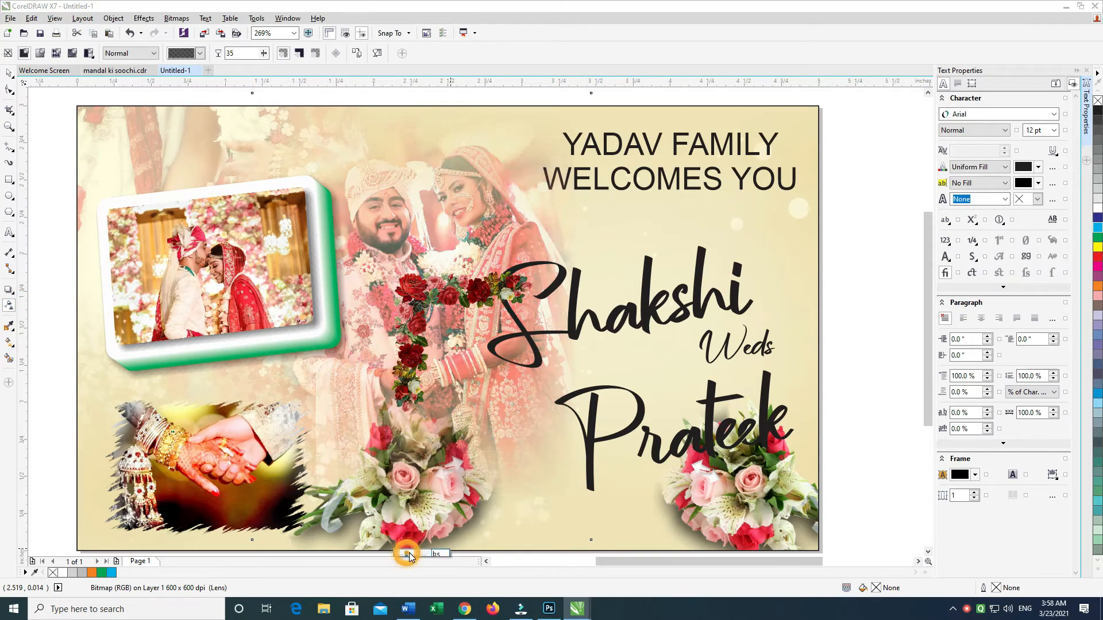
{"action": "left_click", "coordinate": [9, 73]}
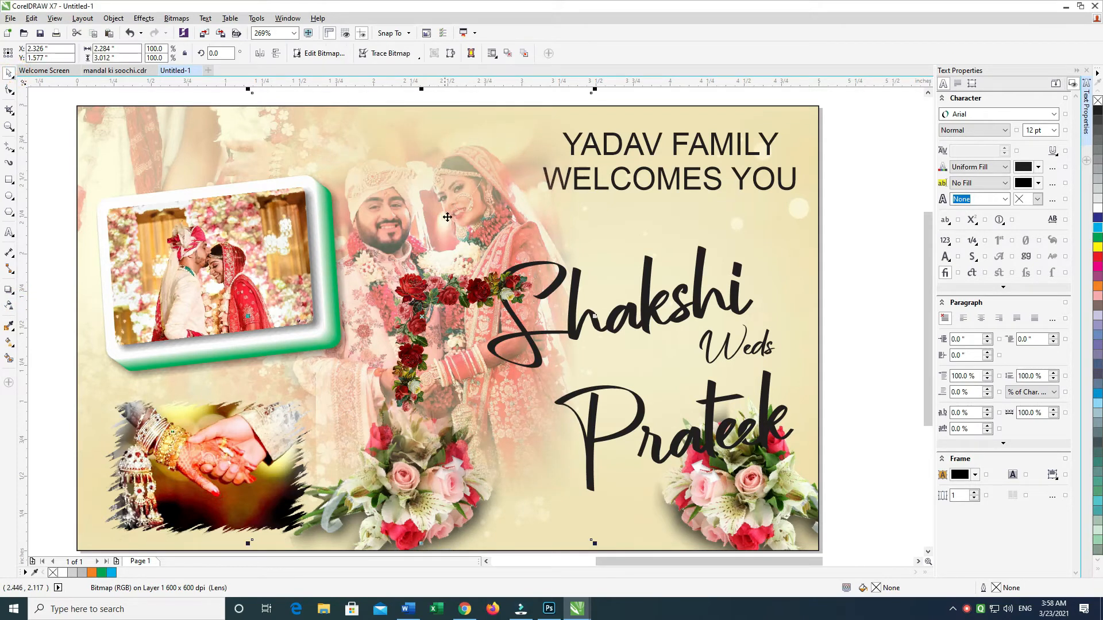
Step: Move the rose border to the card's upper left corner, add a copy mirrored both ways at the lower right, and group the two
{"action": "left_click_drag", "start_coordinate": [429, 285], "coordinate": [349, 144]}
{"action": "left_click_drag", "start_coordinate": [349, 144], "coordinate": [347, 182]}
{"action": "left_click_drag", "start_coordinate": [387, 250], "coordinate": [591, 342]}
{"action": "scroll", "coordinate": [389, 217], "scroll_direction": "down", "scroll_amount": 2}
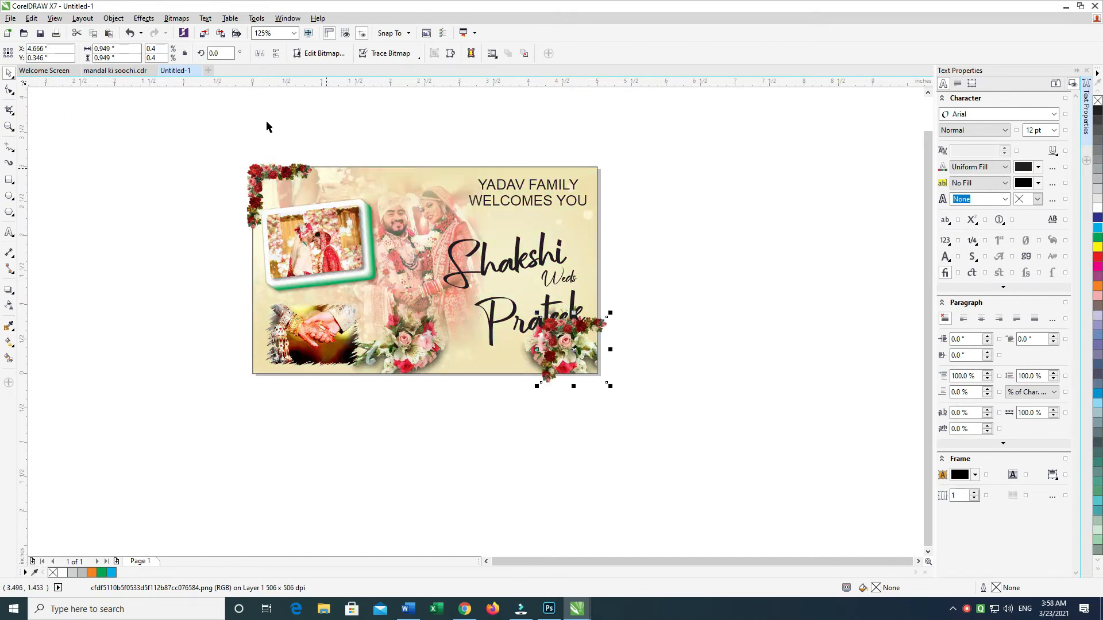
{"action": "left_click", "coordinate": [275, 56]}
{"action": "left_click", "coordinate": [260, 55]}
{"action": "left_click", "coordinate": [255, 179], "text": "shift"}
{"action": "key", "text": "ctrl+g"}
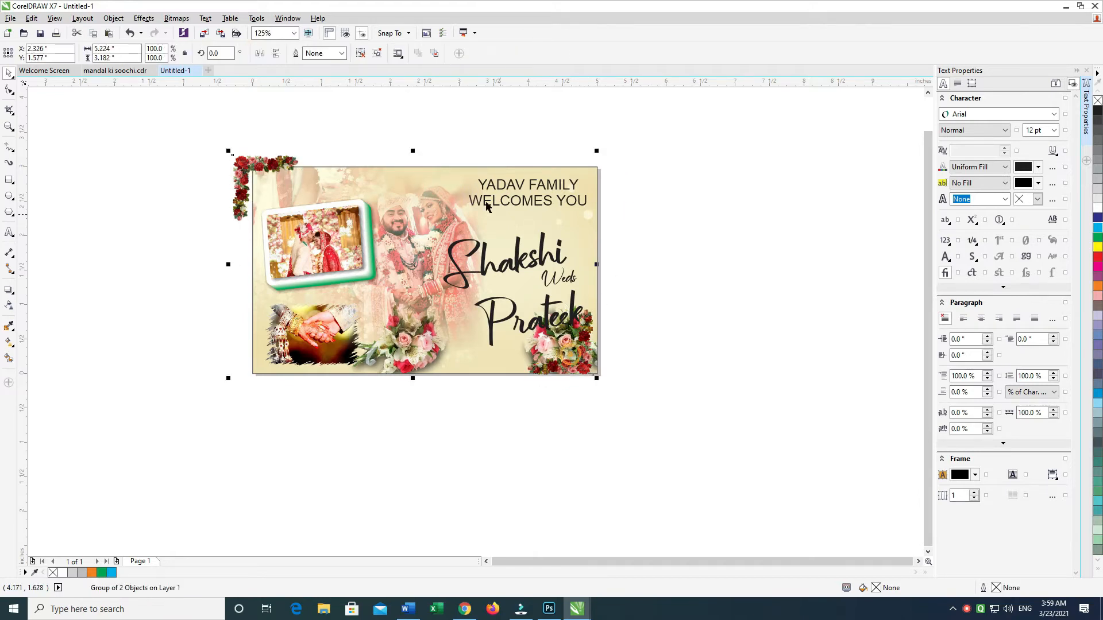
Step: Center the rose corner group on the card background, then delete the rose decorations from the card
{"action": "left_click", "coordinate": [469, 368], "text": "shift"}
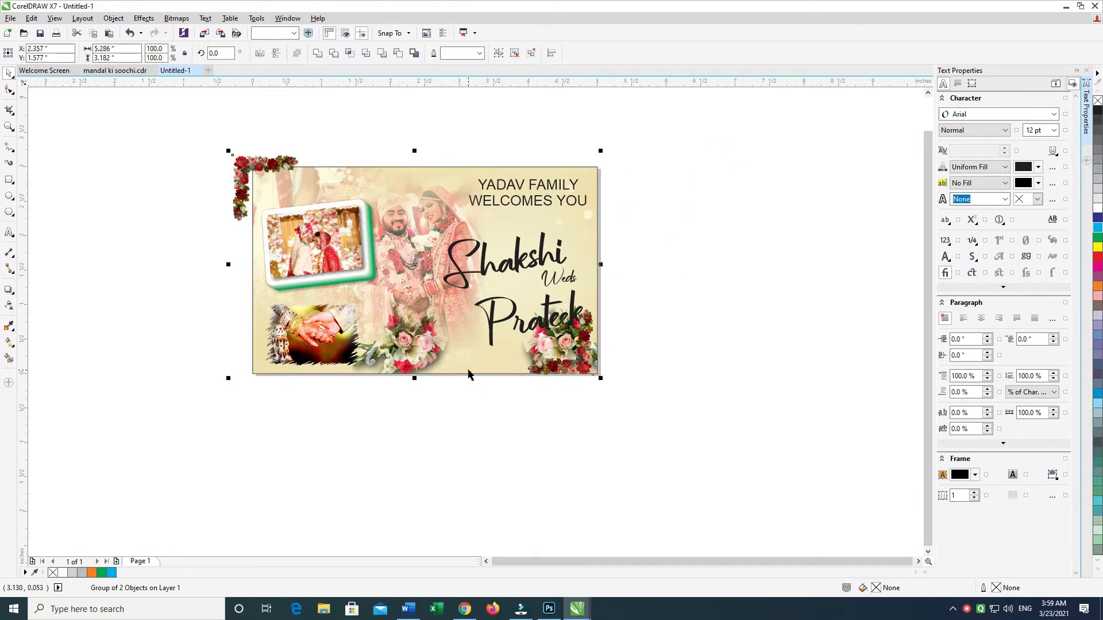
{"action": "key", "text": "c"}
{"action": "key", "text": "e"}
{"action": "left_click", "coordinate": [672, 310]}
{"action": "left_click", "coordinate": [592, 369]}
{"action": "key", "text": "Delete"}
Step: Cut the framed couple photo and the hand-holding photo and paste them inside the card background's PowerClip
{"action": "left_click_drag", "start_coordinate": [753, 118], "coordinate": [103, 422]}
{"action": "key", "text": "F4"}
{"action": "left_click_drag", "start_coordinate": [32, 106], "coordinate": [758, 553]}
{"action": "key", "text": "Delete"}
{"action": "key", "text": "ctrl+z"}
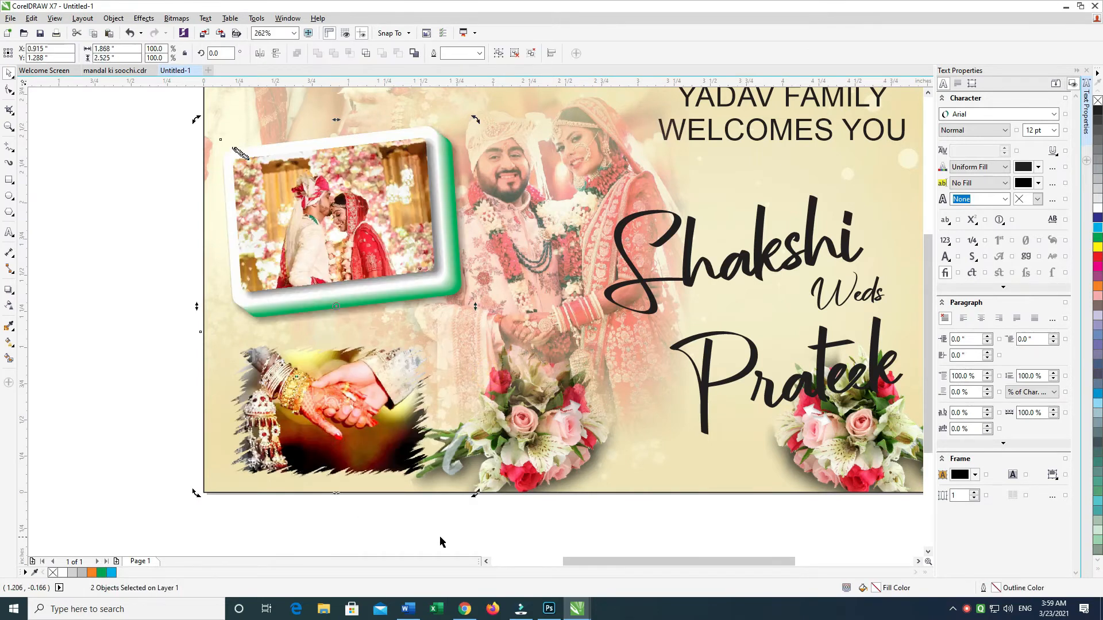
{"action": "key", "text": "ctrl+x"}
{"action": "left_click", "coordinate": [238, 477], "text": "ctrl"}
{"action": "key", "text": "ctrl+v"}
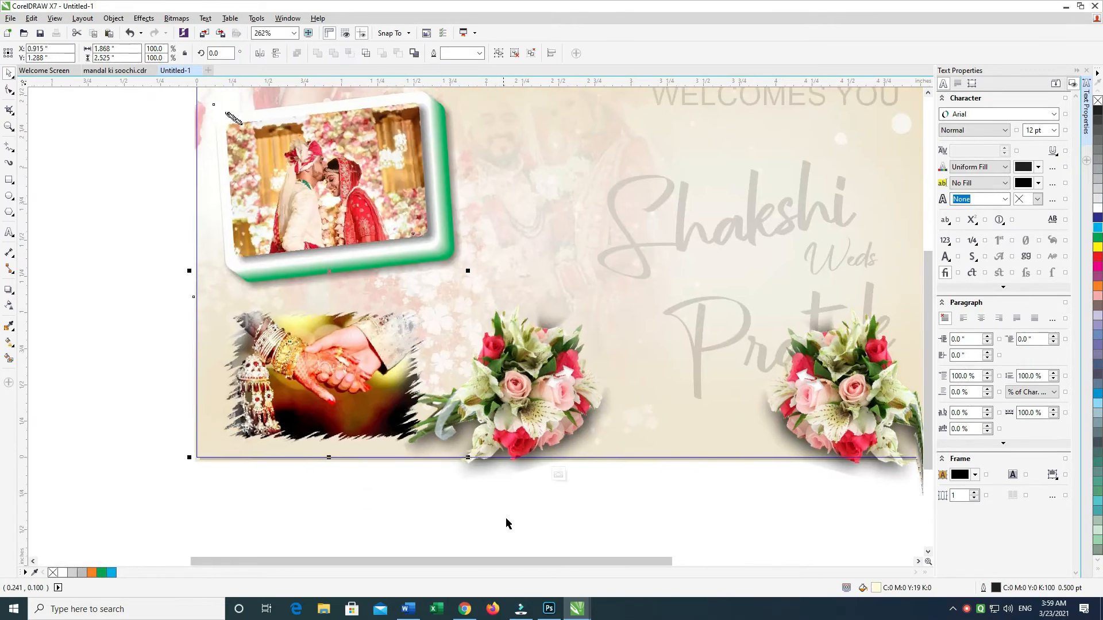
Step: Leave the PowerClip, cut the standing couple photo, and paste it inside the card background's PowerClip as well
{"action": "left_click", "coordinate": [506, 518], "text": "ctrl"}
{"action": "left_click_drag", "start_coordinate": [372, 549], "coordinate": [653, 303]}
{"action": "left_click", "coordinate": [557, 276]}
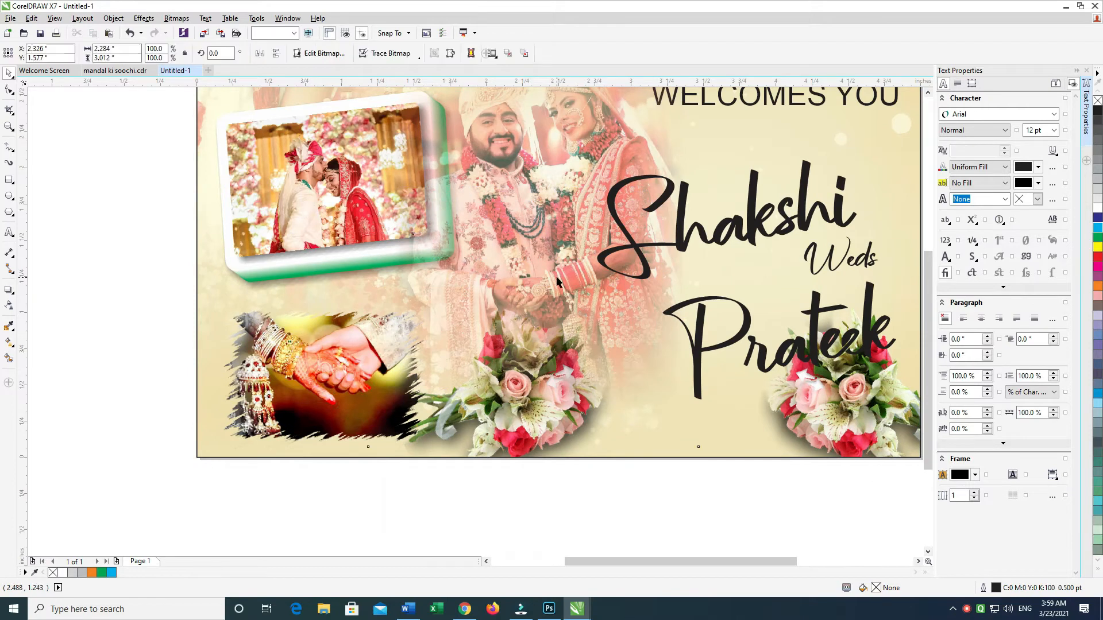
{"action": "key", "text": "ctrl+x"}
{"action": "left_click", "coordinate": [627, 451], "text": "ctrl"}
{"action": "key", "text": "ctrl+v"}
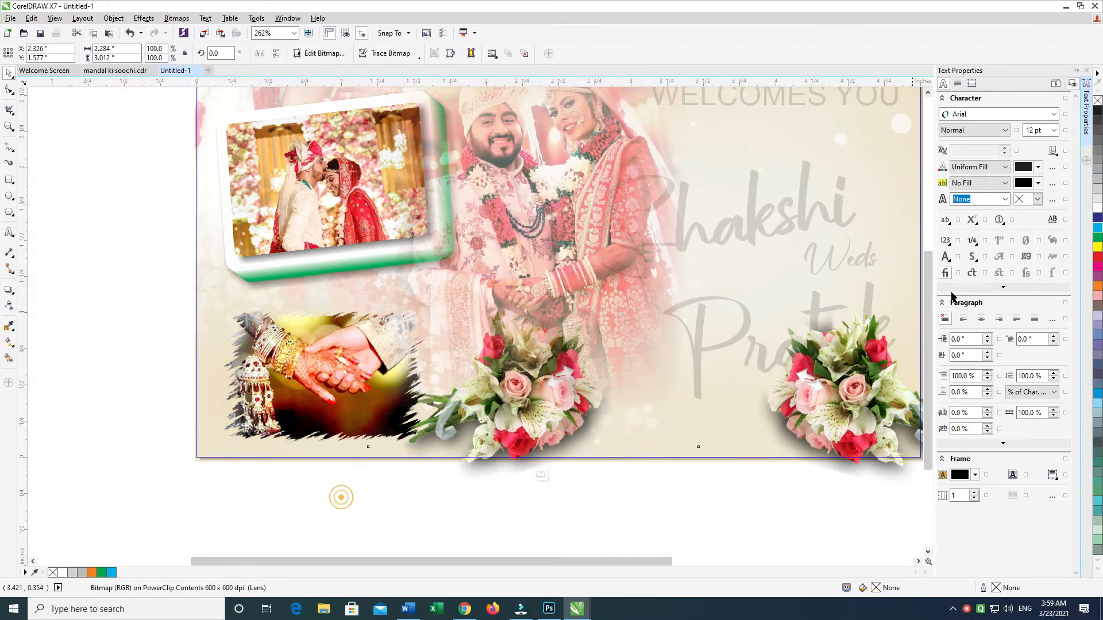
Step: Bring the hand-holding photo to the front of the PowerClip contents
{"action": "left_click_drag", "start_coordinate": [951, 297], "coordinate": [989, 261]}
{"action": "key", "text": "shift+Page_Up"}
{"action": "left_click", "coordinate": [364, 382]}
{"action": "key", "text": "shift+Page_Up"}
Step: Try moving the bouquet group within the PowerClip, and undo the moves
{"action": "left_click_drag", "start_coordinate": [460, 440], "coordinate": [490, 446]}
{"action": "left_click", "coordinate": [427, 417]}
{"action": "left_click", "coordinate": [428, 421]}
{"action": "left_click", "coordinate": [456, 485]}
{"action": "key", "text": "ctrl+z"}
{"action": "left_click_drag", "start_coordinate": [803, 390], "coordinate": [814, 415]}
{"action": "key", "text": "ctrl+z"}
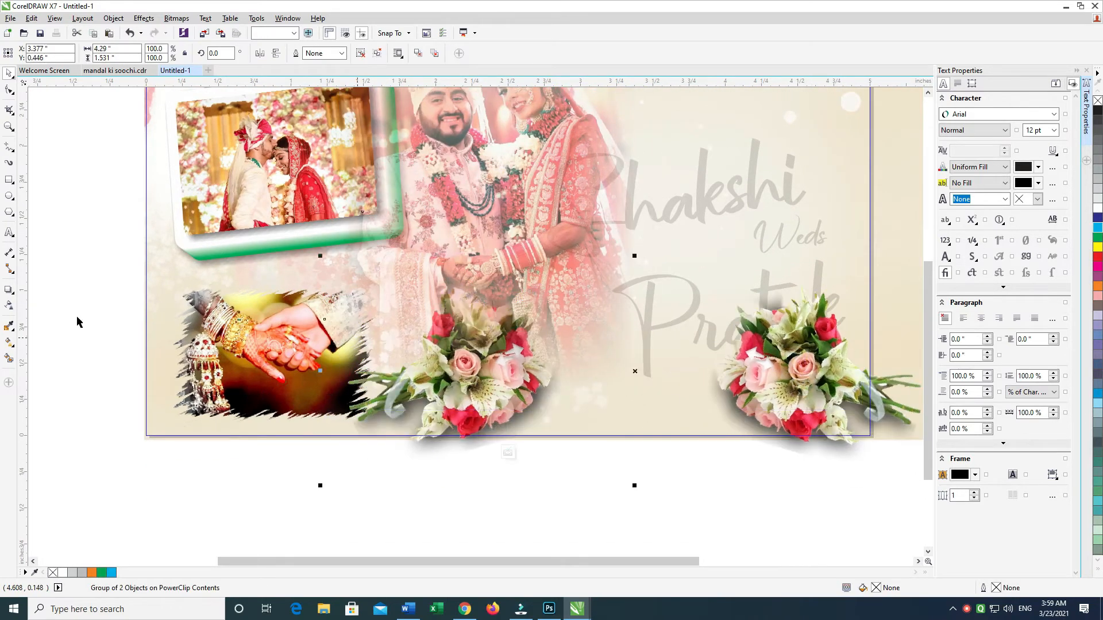
Step: Convert the grouped bouquets to a bitmap and apply a uniform transparency so they blend into the background
{"action": "left_click", "coordinate": [10, 306]}
{"action": "left_click", "coordinate": [178, 19]}
{"action": "left_click", "coordinate": [205, 34]}
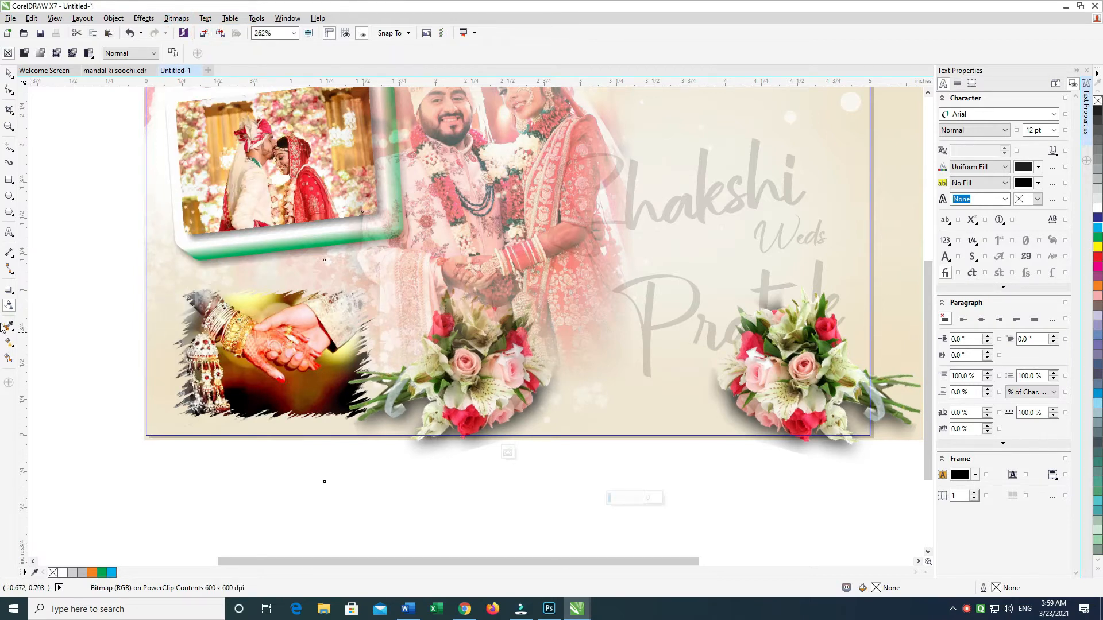
{"action": "left_click_drag", "start_coordinate": [608, 498], "coordinate": [629, 501]}
{"action": "left_click", "coordinate": [8, 73]}
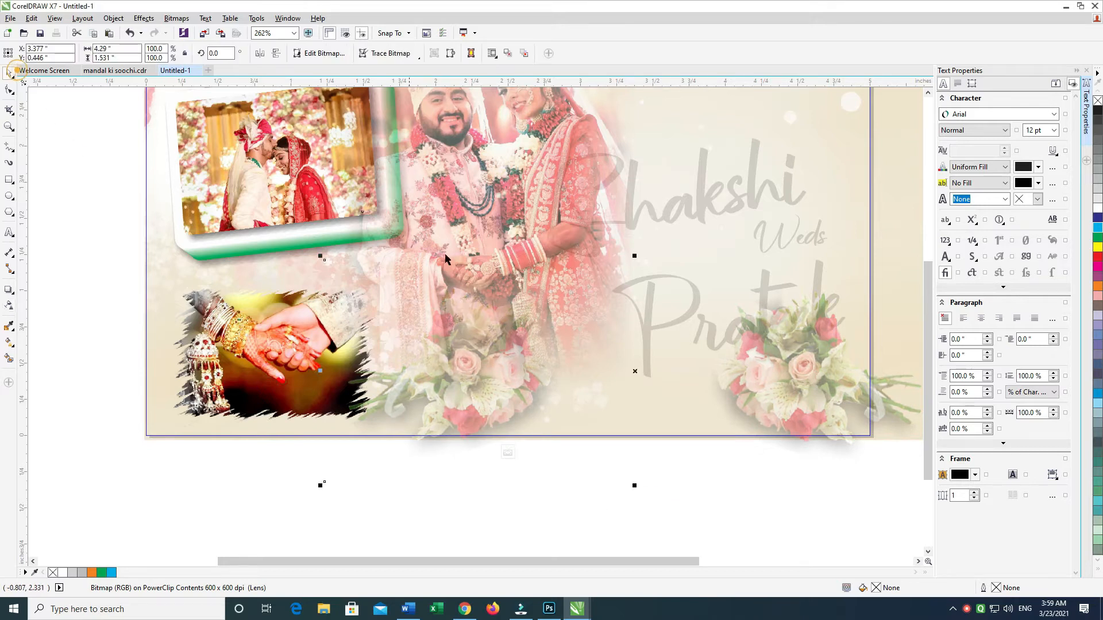
Step: Add a smaller copy of the bouquet bitmap scaled to 50% between the large bouquets, and finish editing the PowerClip
{"action": "left_click_drag", "start_coordinate": [590, 379], "coordinate": [595, 379]}
{"action": "key", "text": "ctrl+z"}
{"action": "key", "text": "ctrl+z"}
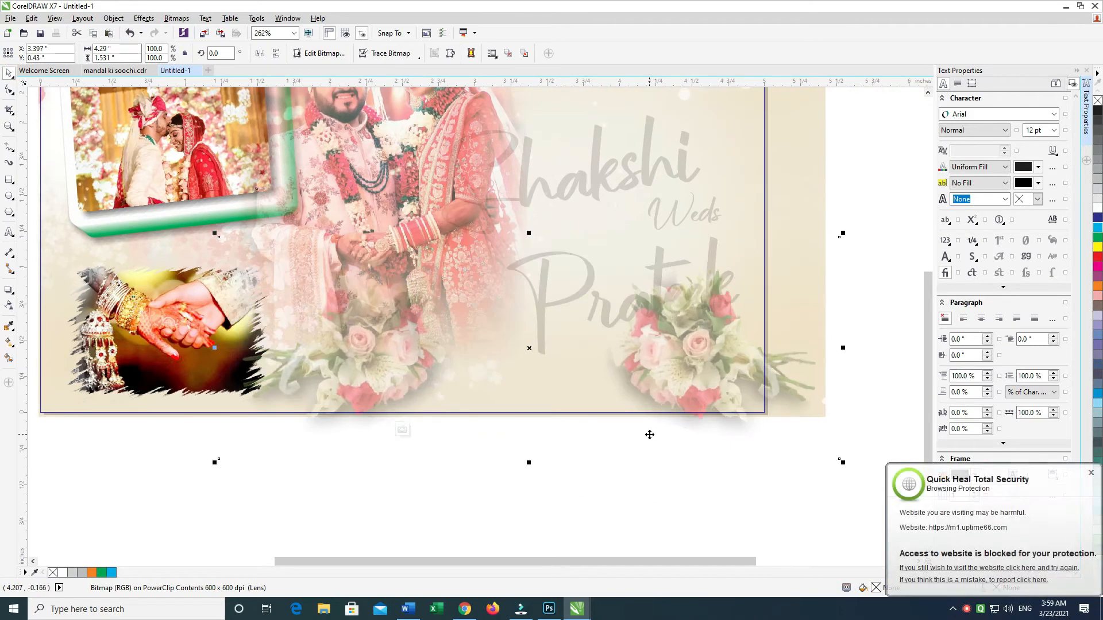
{"action": "left_click_drag", "start_coordinate": [842, 464], "coordinate": [743, 428]}
{"action": "left_click_drag", "start_coordinate": [622, 379], "coordinate": [622, 404]}
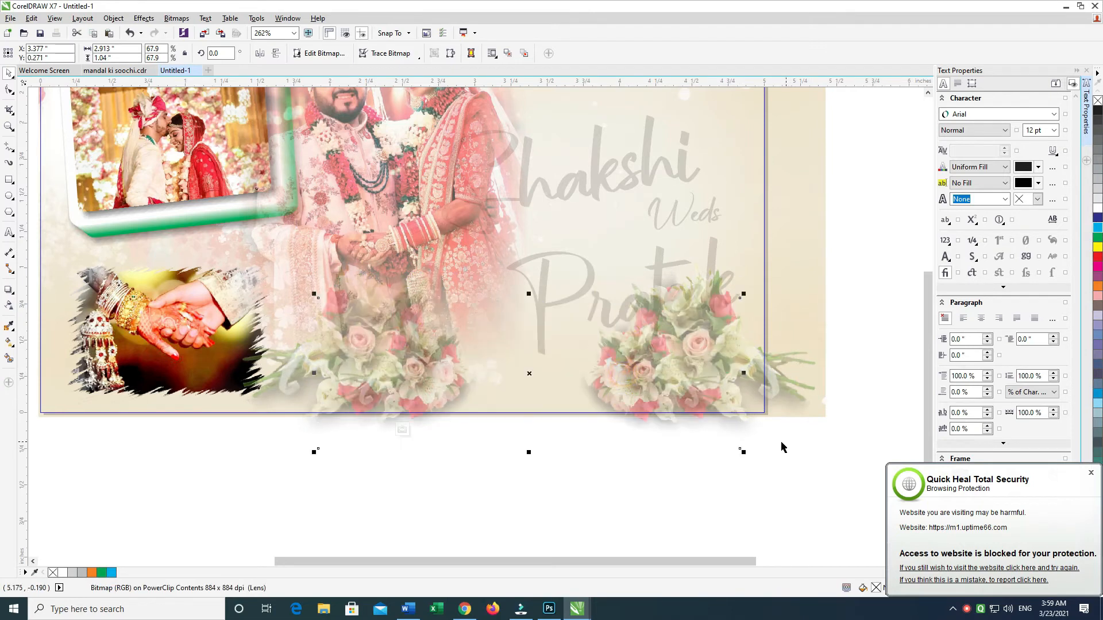
{"action": "left_click_drag", "start_coordinate": [742, 451], "coordinate": [640, 433]}
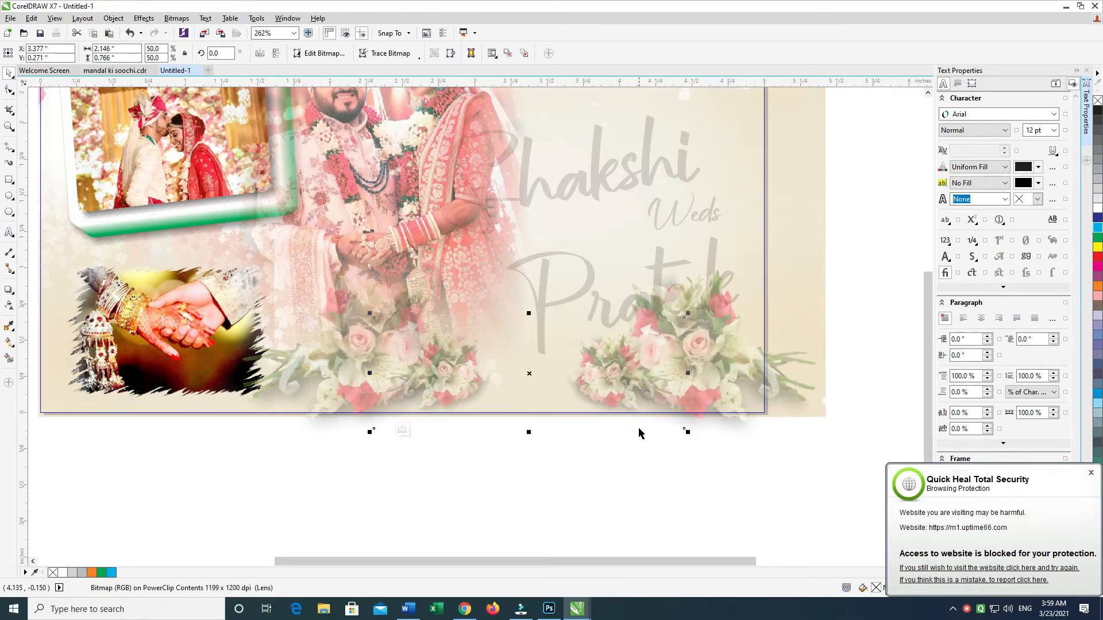
{"action": "left_click", "coordinate": [670, 425], "text": "shift"}
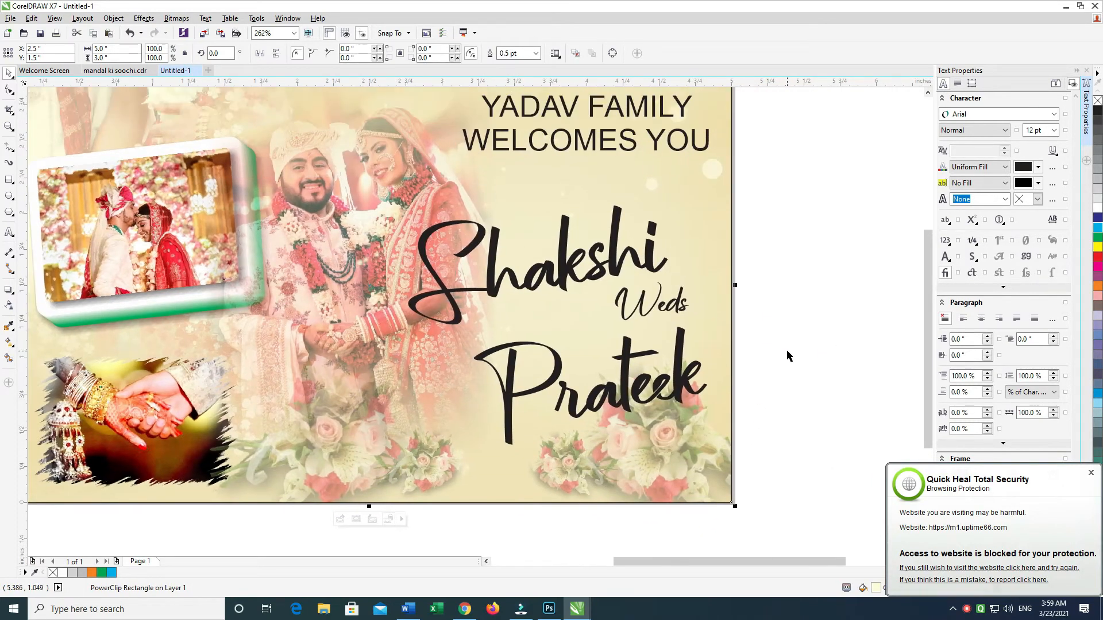
Step: Select the couple's names with the word Weds, scale them to about 1.886 by 1.507 in, and move them up
{"action": "left_click", "coordinate": [791, 350]}
{"action": "scroll", "coordinate": [759, 373], "scroll_direction": "up", "scroll_amount": 1}
{"action": "left_click_drag", "start_coordinate": [826, 195], "coordinate": [278, 514]}
{"action": "scroll", "coordinate": [499, 418], "scroll_direction": "up", "scroll_amount": 1}
{"action": "left_click_drag", "start_coordinate": [394, 530], "coordinate": [407, 524]}
{"action": "scroll", "coordinate": [510, 424], "scroll_direction": "up", "scroll_amount": 1}
{"action": "mouse_move", "coordinate": [529, 446]}
{"action": "left_mouse_down"}
{"action": "mouse_move", "coordinate": [531, 424]}
{"action": "mouse_move", "coordinate": [530, 448]}
{"action": "left_mouse_up"}
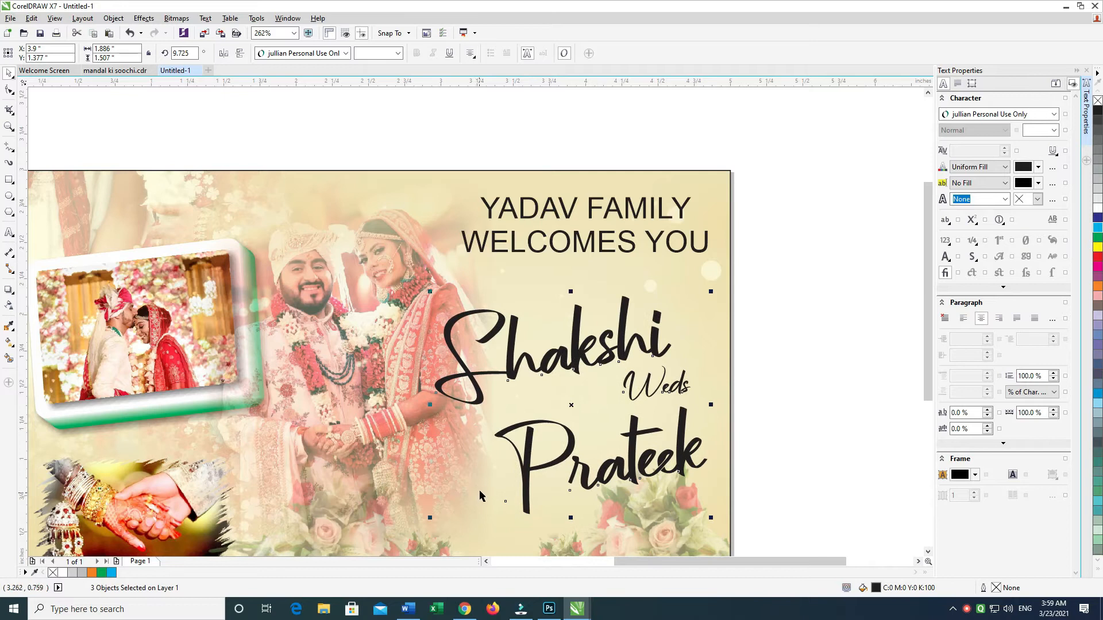
Step: Move the bride's name up and to the right so it lines up with the groom's name beneath
{"action": "left_click", "coordinate": [812, 308]}
{"action": "left_click", "coordinate": [633, 332]}
{"action": "left_click_drag", "start_coordinate": [256, 328], "coordinate": [419, 360]}
{"action": "double_click", "coordinate": [356, 308]}
{"action": "left_click", "coordinate": [552, 145], "text": "ctrl"}
{"action": "left_click", "coordinate": [553, 145]}
{"action": "left_click_drag", "start_coordinate": [682, 221], "coordinate": [496, 217]}
{"action": "left_click_drag", "start_coordinate": [594, 334], "coordinate": [627, 314]}
{"action": "left_click_drag", "start_coordinate": [635, 396], "coordinate": [616, 346]}
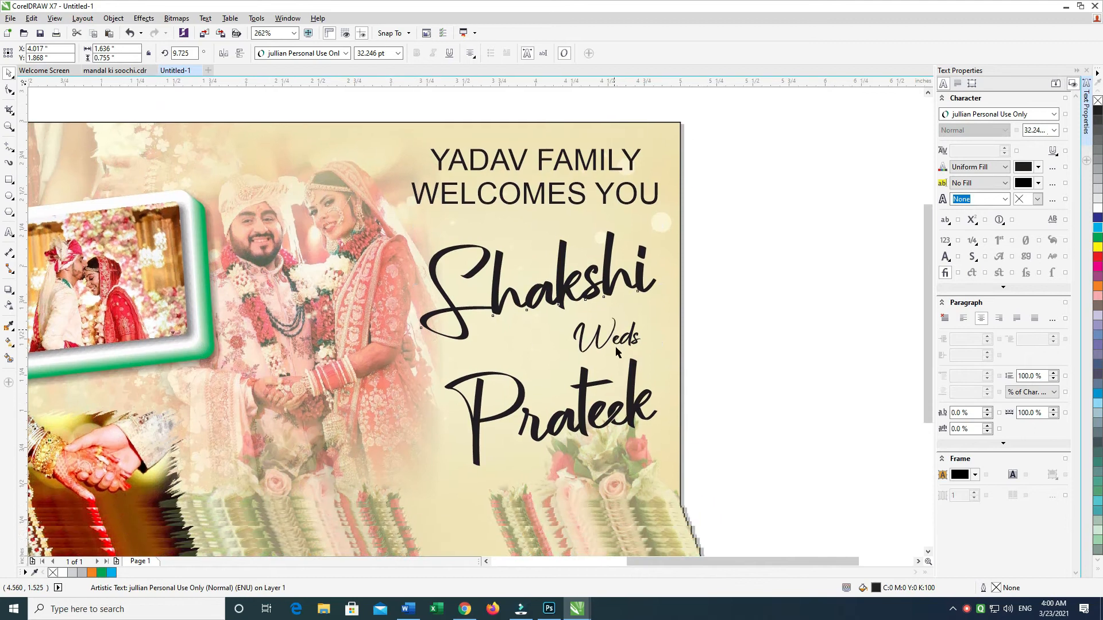
Step: Add an outside contour of about 0.109 in to the bride's name and break it apart
{"action": "left_click", "coordinate": [16, 294]}
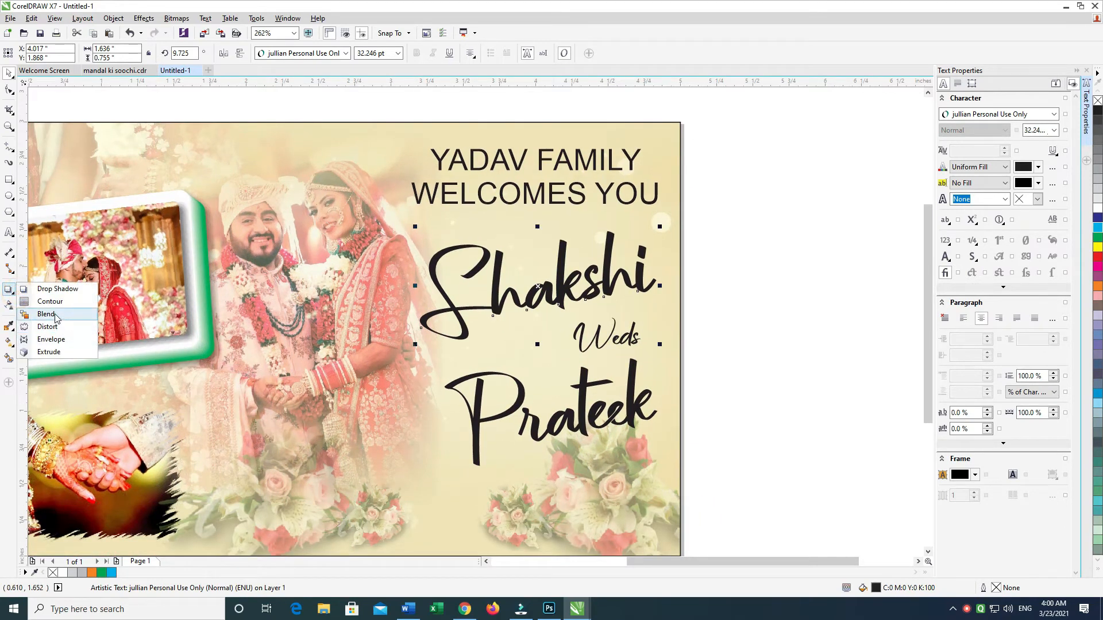
{"action": "left_click", "coordinate": [11, 255]}
{"action": "left_click", "coordinate": [12, 271]}
{"action": "left_click", "coordinate": [15, 307]}
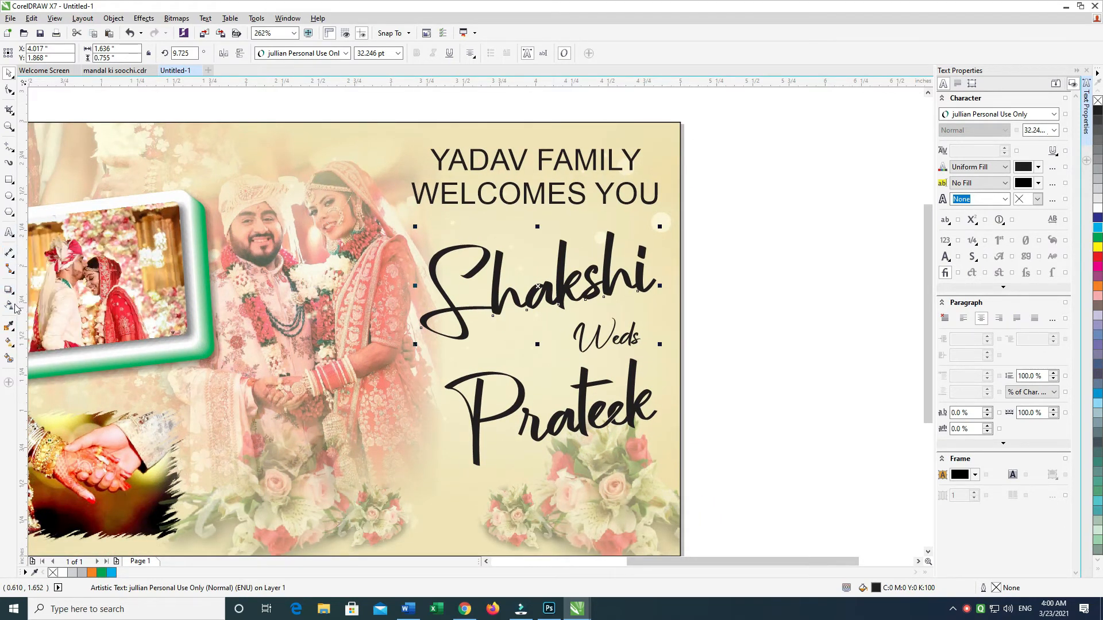
{"action": "left_click", "coordinate": [16, 294]}
{"action": "left_click", "coordinate": [40, 288]}
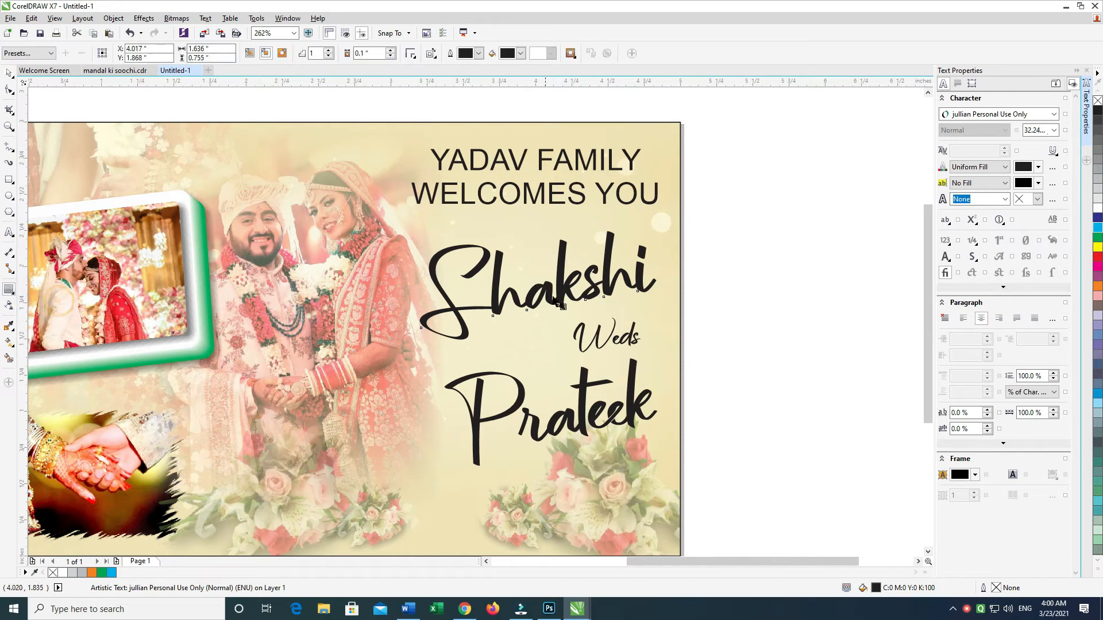
{"action": "left_click_drag", "start_coordinate": [553, 354], "coordinate": [554, 356]}
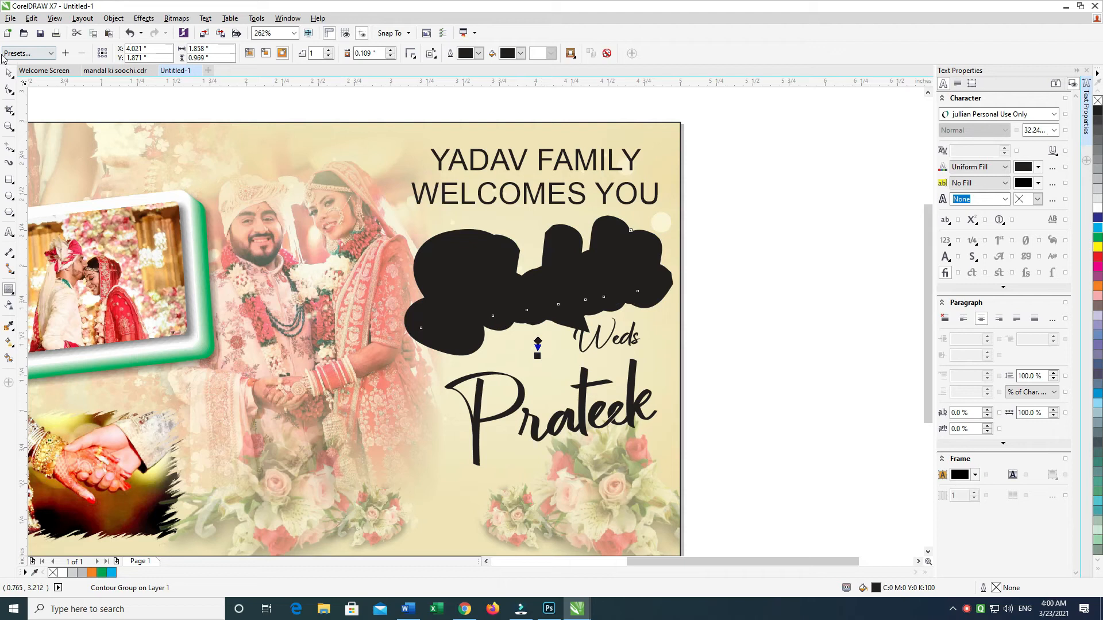
{"action": "key", "text": "ctrl+k"}
{"action": "left_click", "coordinate": [697, 194]}
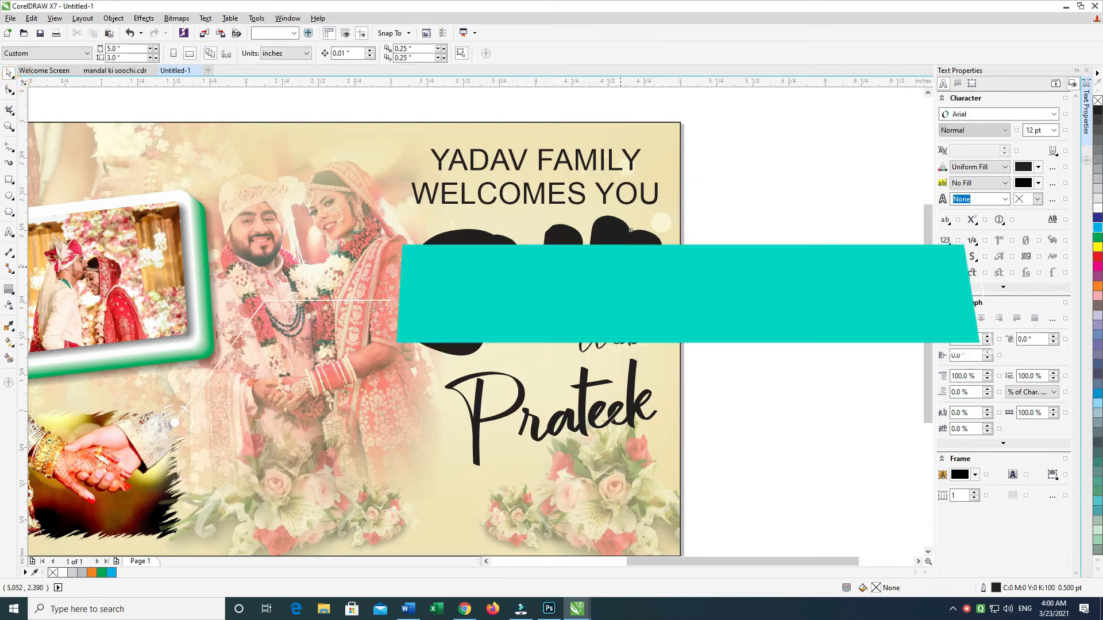
Step: Fill the bride's name with white and delete the thick black contour shape behind it
{"action": "left_click", "coordinate": [635, 259]}
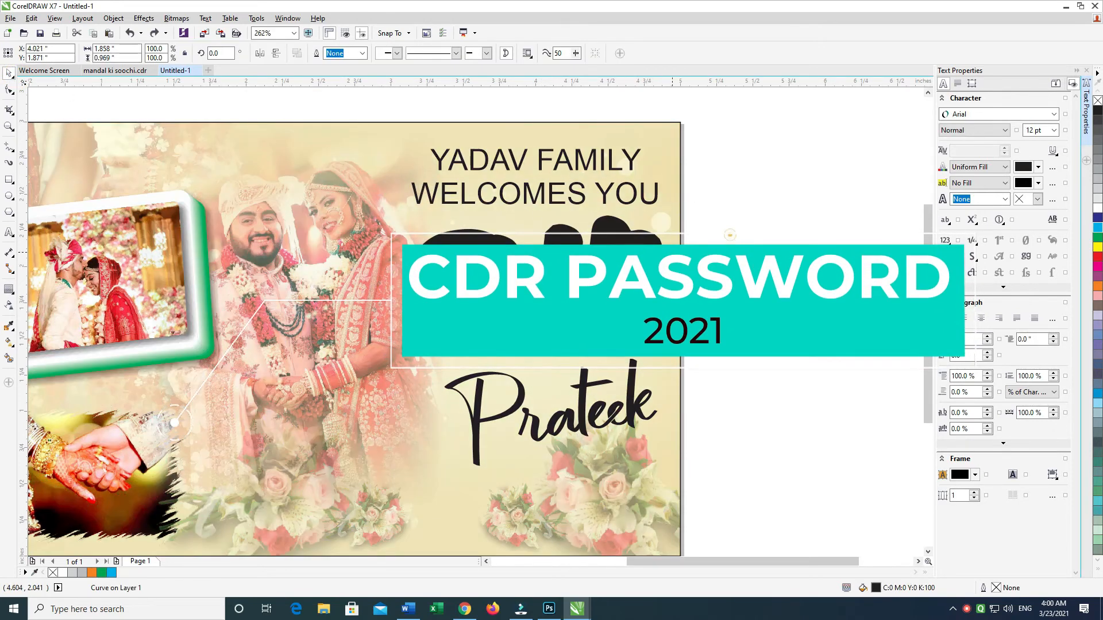
{"action": "left_click", "coordinate": [620, 273]}
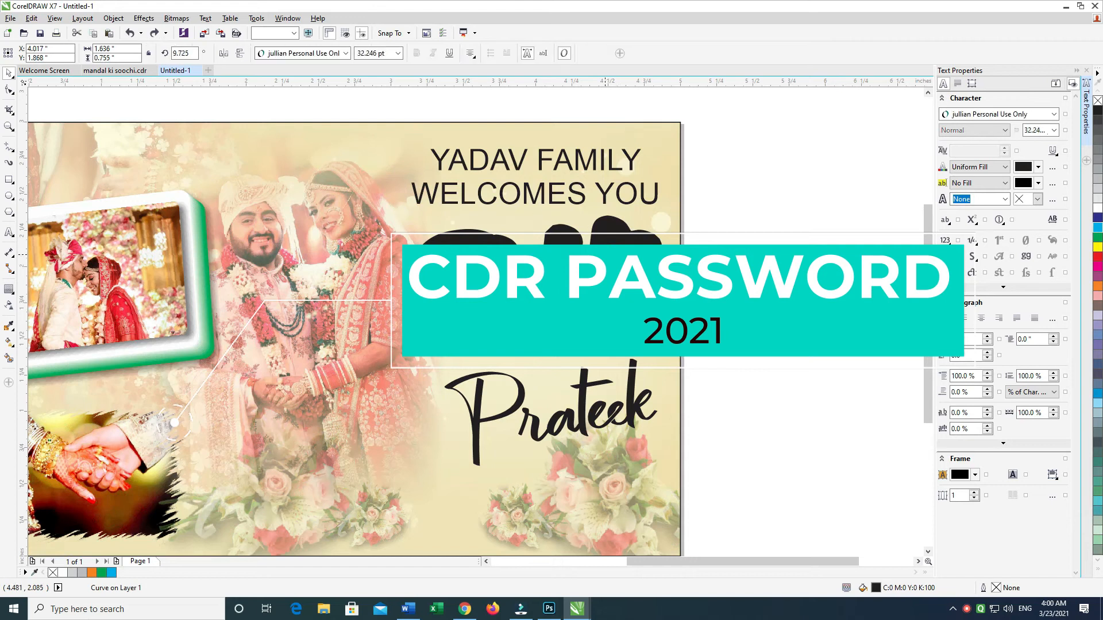
{"action": "left_click_drag", "start_coordinate": [687, 219], "coordinate": [677, 263]}
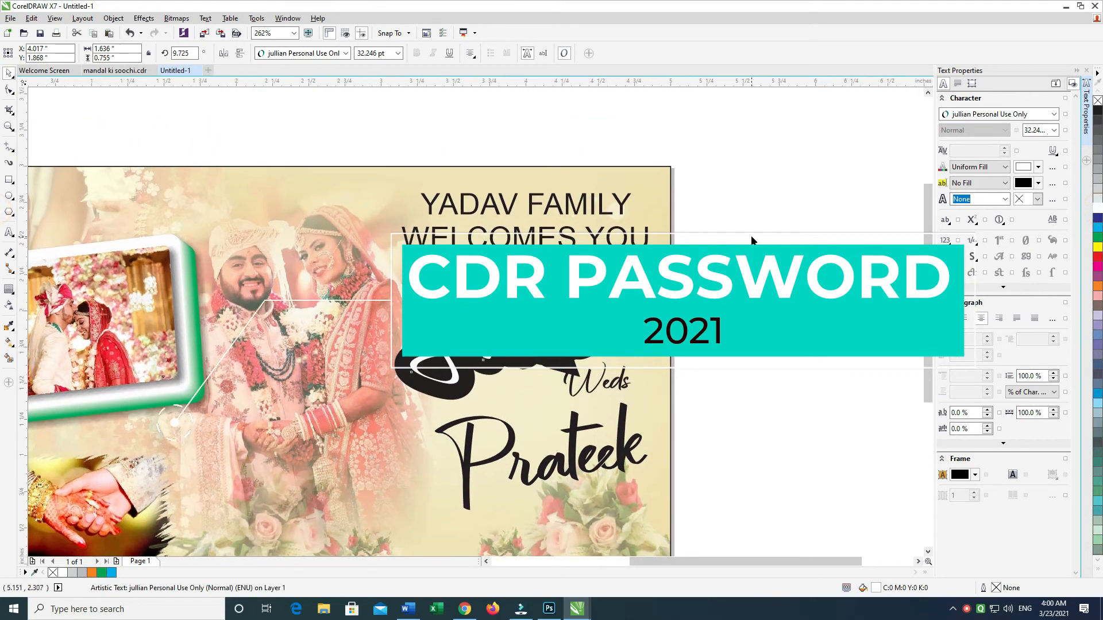
{"action": "left_click", "coordinate": [750, 236]}
{"action": "left_click", "coordinate": [619, 279]}
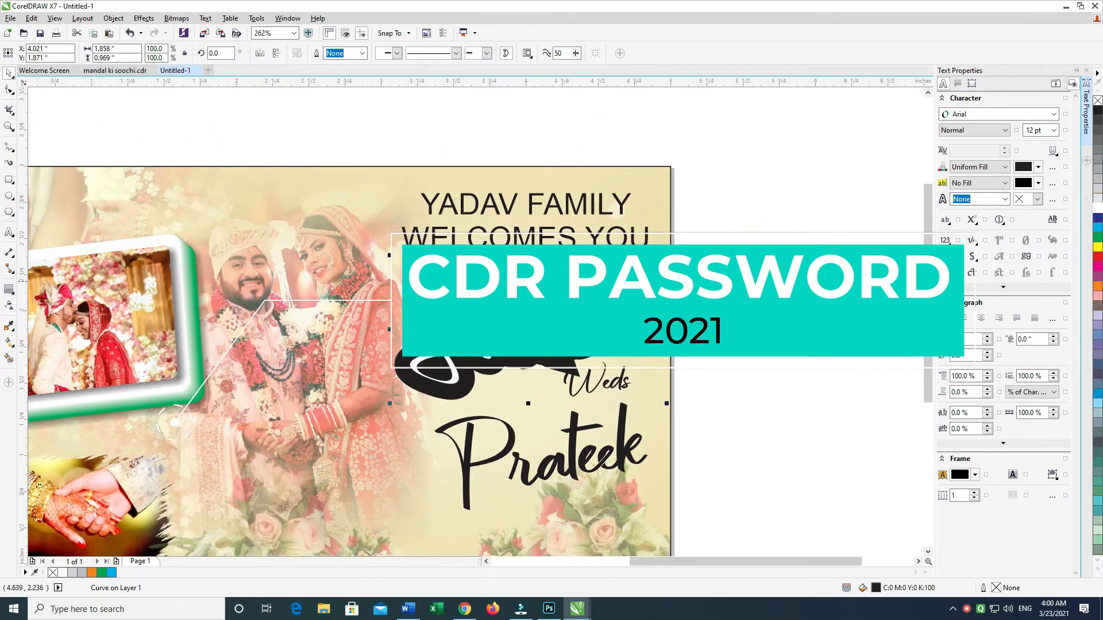
{"action": "key", "text": "Delete"}
Step: Add an outside black contour of about 0.029 in to the bride's name and break it apart
{"action": "left_click", "coordinate": [617, 304]}
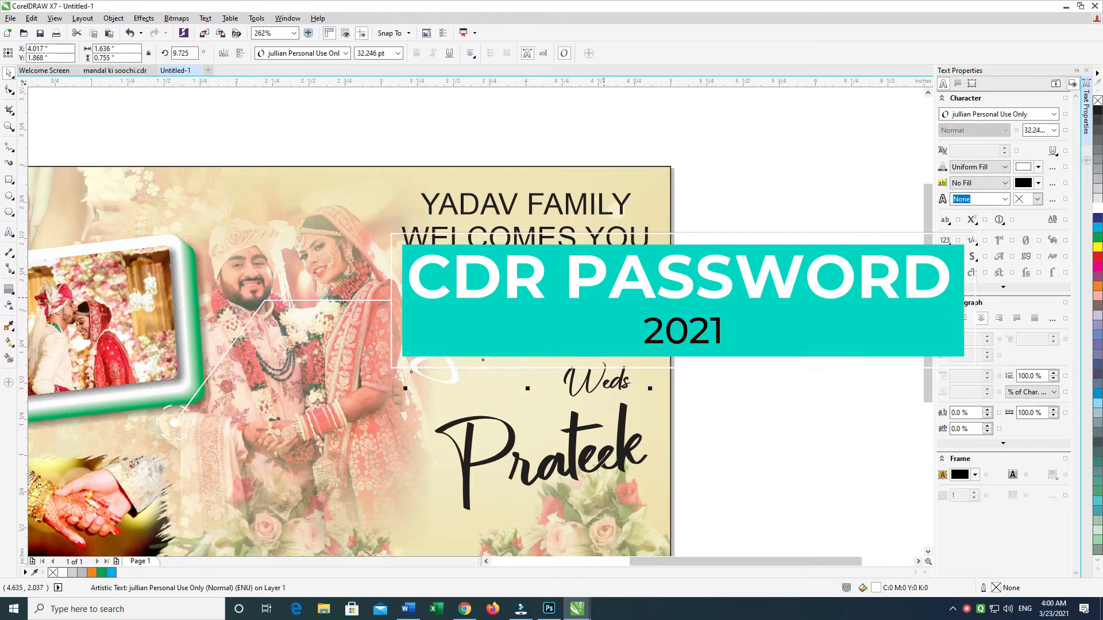
{"action": "left_click", "coordinate": [10, 291]}
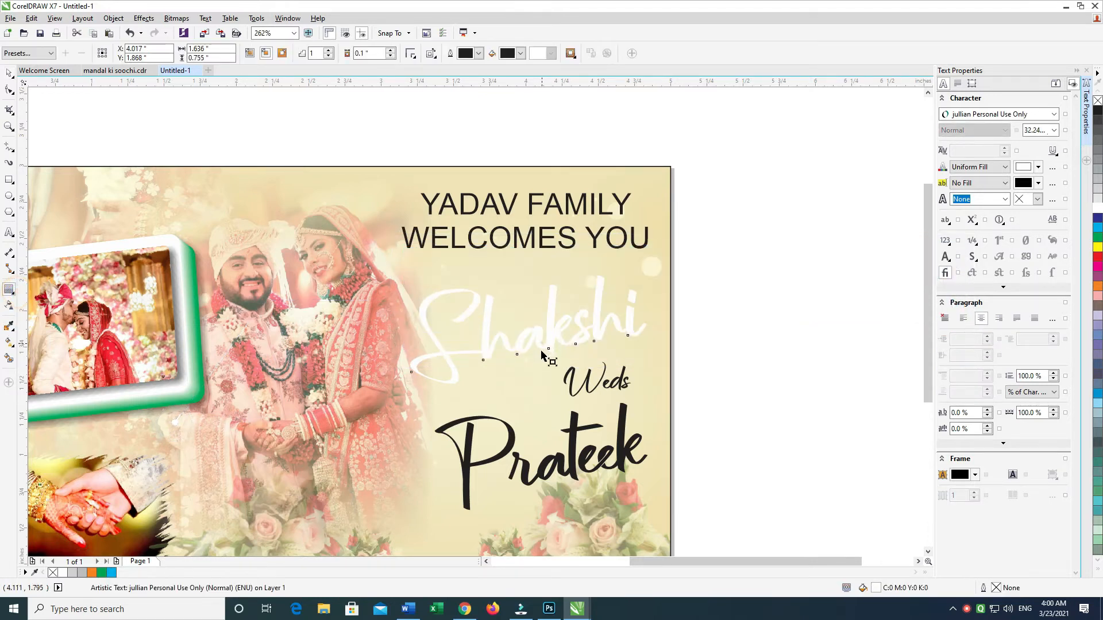
{"action": "left_click_drag", "start_coordinate": [539, 380], "coordinate": [528, 384]}
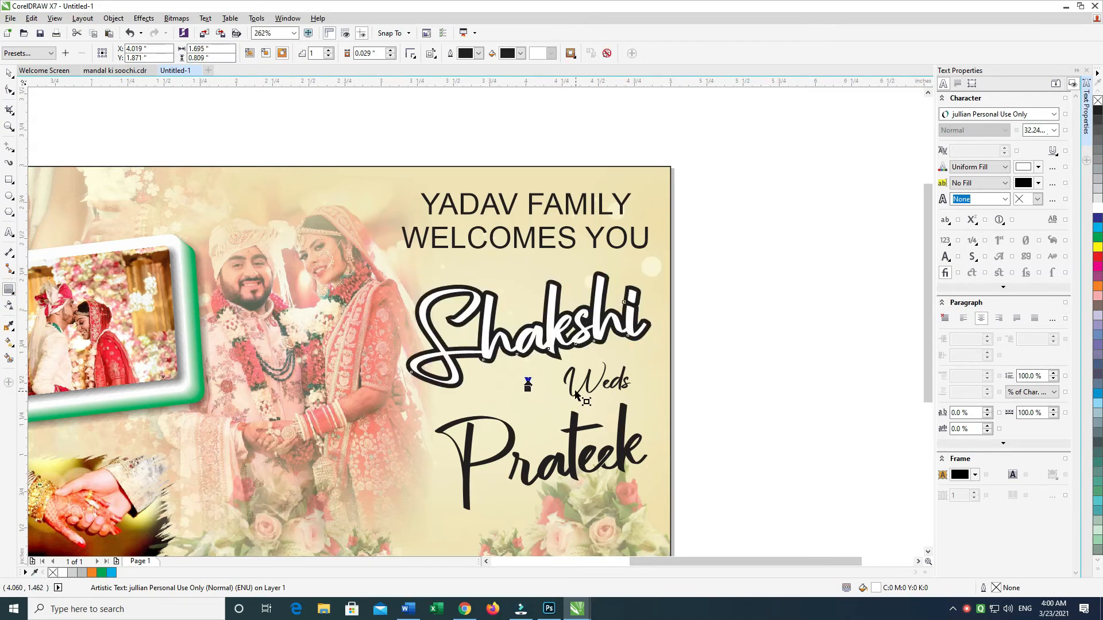
{"action": "key", "text": "ctrl+k"}
{"action": "left_click", "coordinate": [8, 75]}
Step: Shift the separated black contour about 0.02 in right and down behind the bride's name as an offset shadow
{"action": "left_click_drag", "start_coordinate": [761, 172], "coordinate": [339, 494]}
{"action": "scroll", "coordinate": [642, 402], "scroll_direction": "up", "scroll_amount": 2}
{"action": "left_click", "coordinate": [783, 277]}
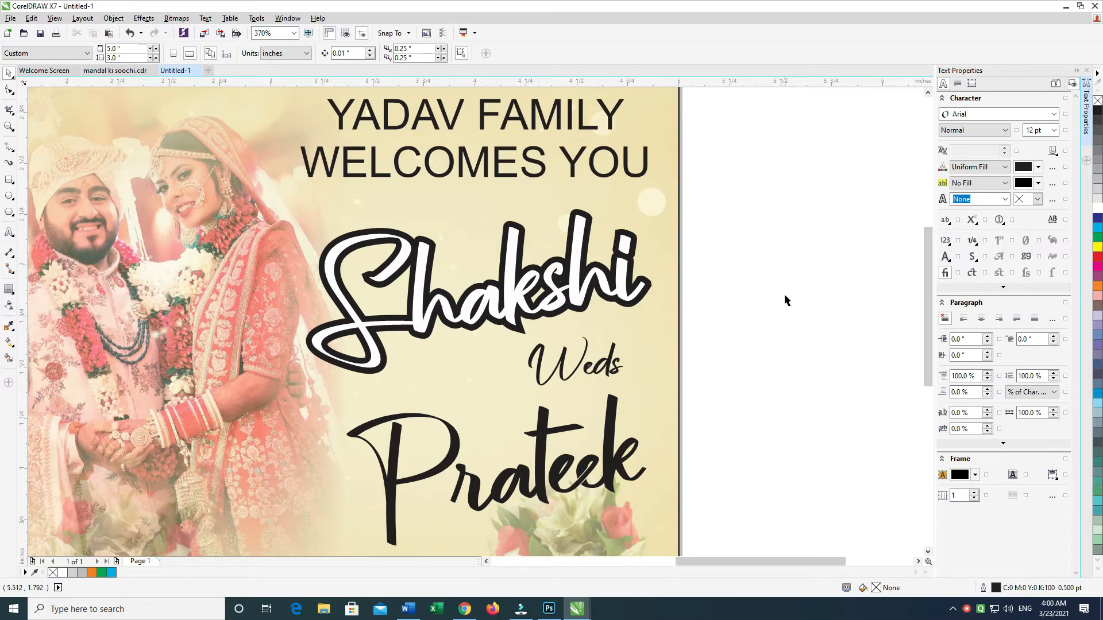
{"action": "left_click", "coordinate": [650, 294]}
{"action": "left_click_drag", "start_coordinate": [649, 287], "coordinate": [660, 291]}
{"action": "left_click", "coordinate": [714, 267]}
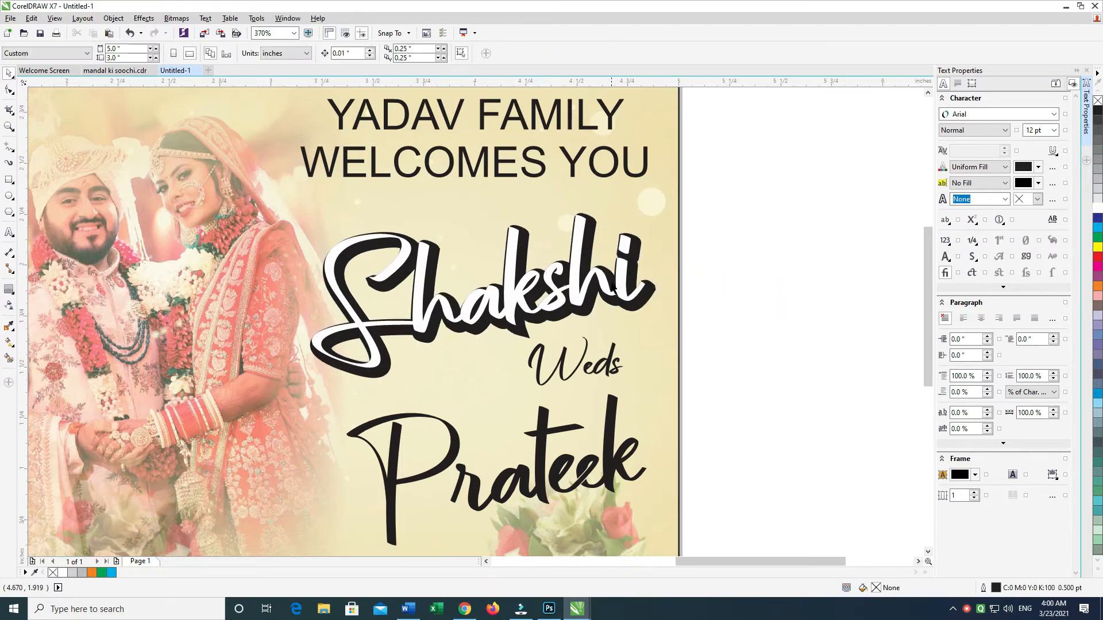
Step: Try an offset copy of the contour shape with cyan fill and outline behind the black one, and delete it
{"action": "left_click", "coordinate": [640, 301]}
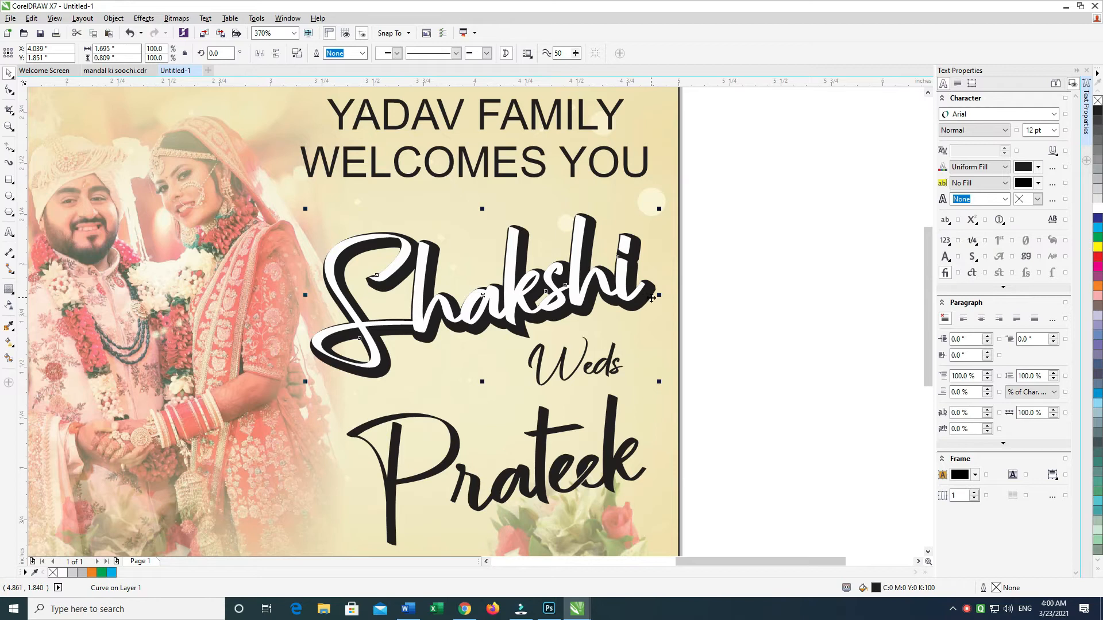
{"action": "key", "text": "ctrl+r"}
{"action": "key", "text": "ctrl+r"}
{"action": "key", "text": "Down"}
{"action": "left_click", "coordinate": [1098, 227]}
{"action": "right_click", "coordinate": [1097, 227]}
{"action": "key", "text": "ctrl+Page_Down"}
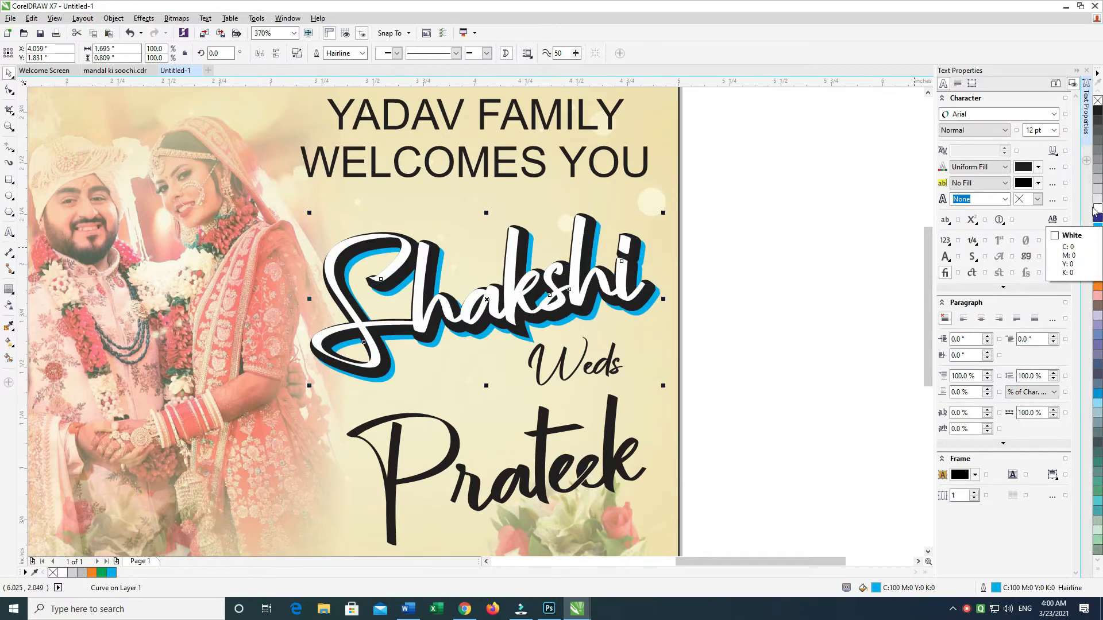
{"action": "key", "text": "Delete"}
{"action": "left_click", "coordinate": [642, 301]}
{"action": "left_click", "coordinate": [736, 198]}
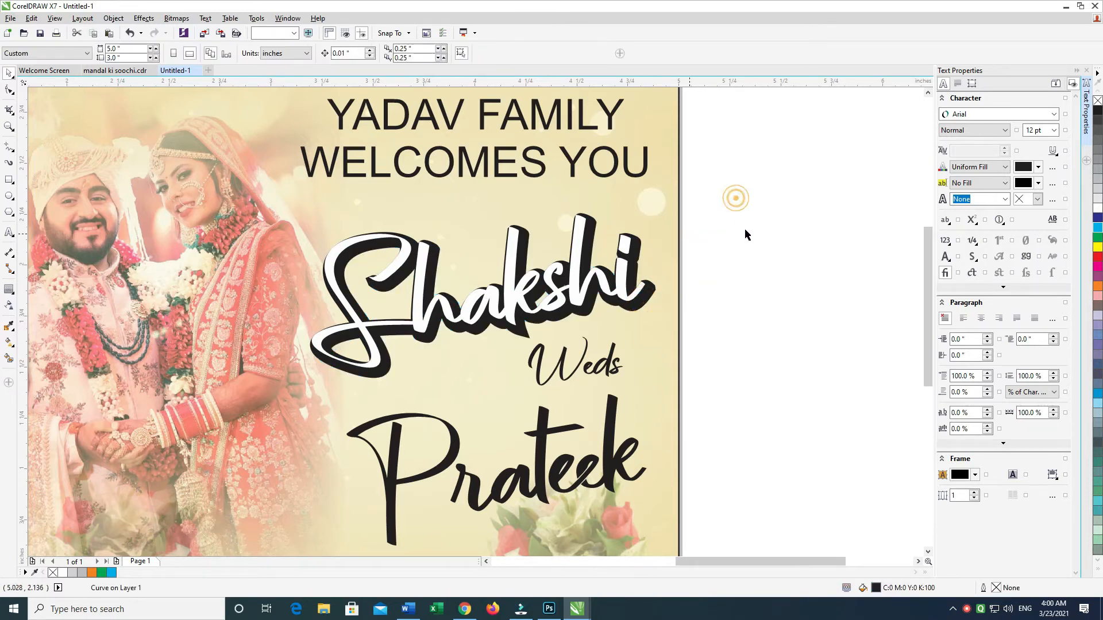
Step: Overlay a copy of the white bride's name in place and give it a transparency that fades toward the bottom
{"action": "left_click", "coordinate": [571, 237]}
{"action": "left_click_drag", "start_coordinate": [579, 238], "coordinate": [596, 234]}
{"action": "key", "text": "ctrl+z"}
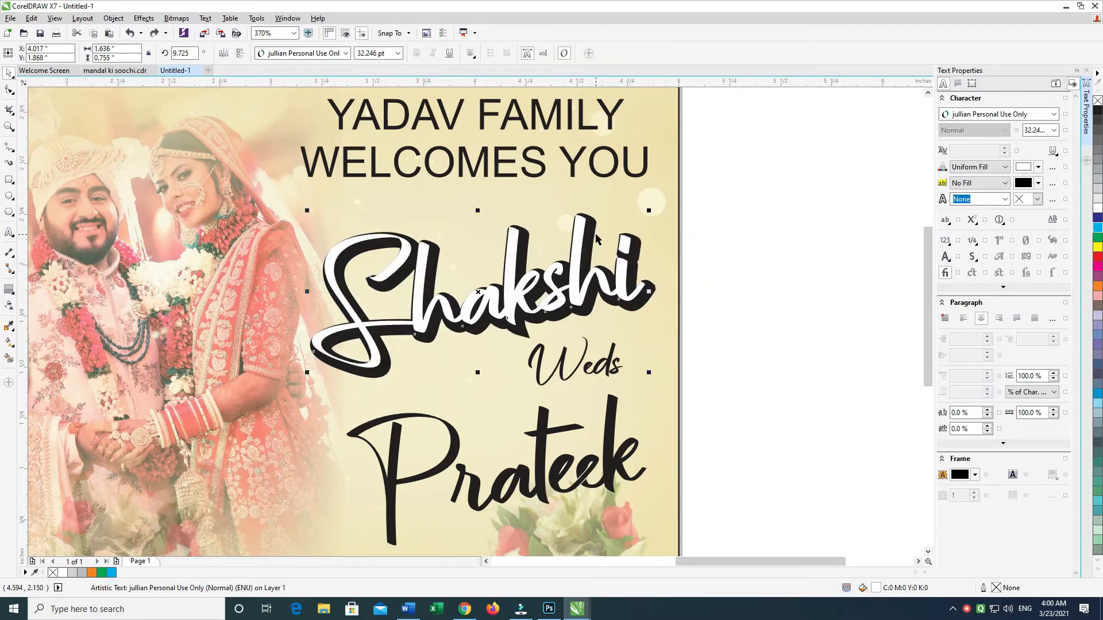
{"action": "left_click", "coordinate": [13, 304]}
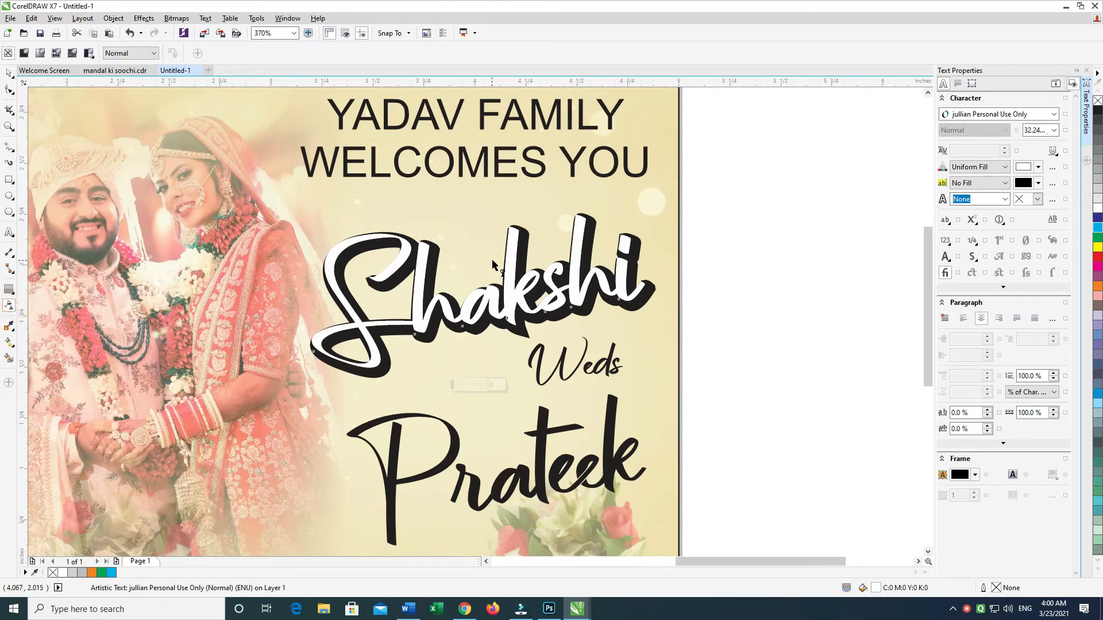
{"action": "left_click", "coordinate": [9, 73]}
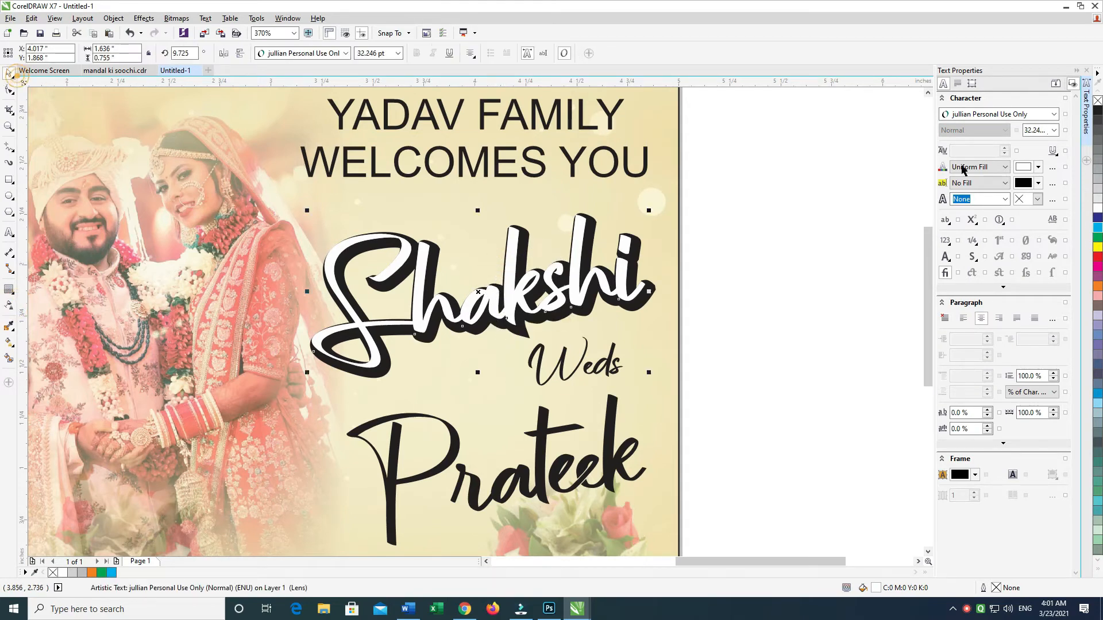
Step: Fill the transparent overlay copy of the bride's name with yellow (C0 M0 Y100 K0) and reselect it
{"action": "left_click", "coordinate": [1098, 247]}
{"action": "left_click_drag", "start_coordinate": [780, 209], "coordinate": [270, 432]}
{"action": "left_click", "coordinate": [701, 268]}
{"action": "left_click", "coordinate": [571, 244]}
{"action": "left_click", "coordinate": [581, 223]}
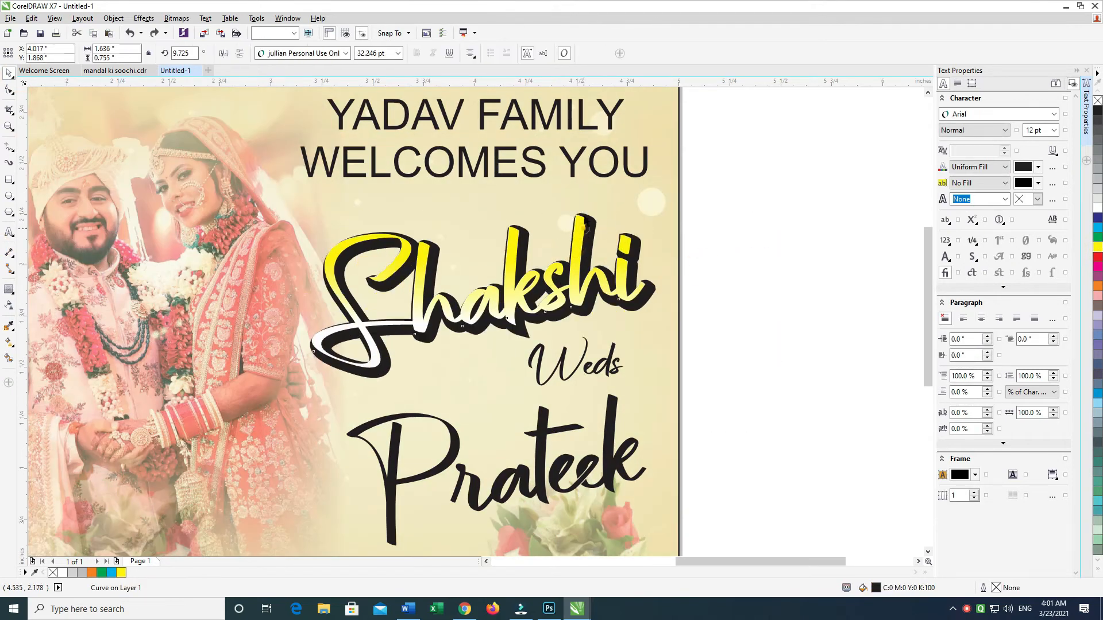
Step: Shorten the transparency fade on the yellow overlay copy of the bride's name so white begins slightly higher
{"action": "left_click", "coordinate": [8, 306]}
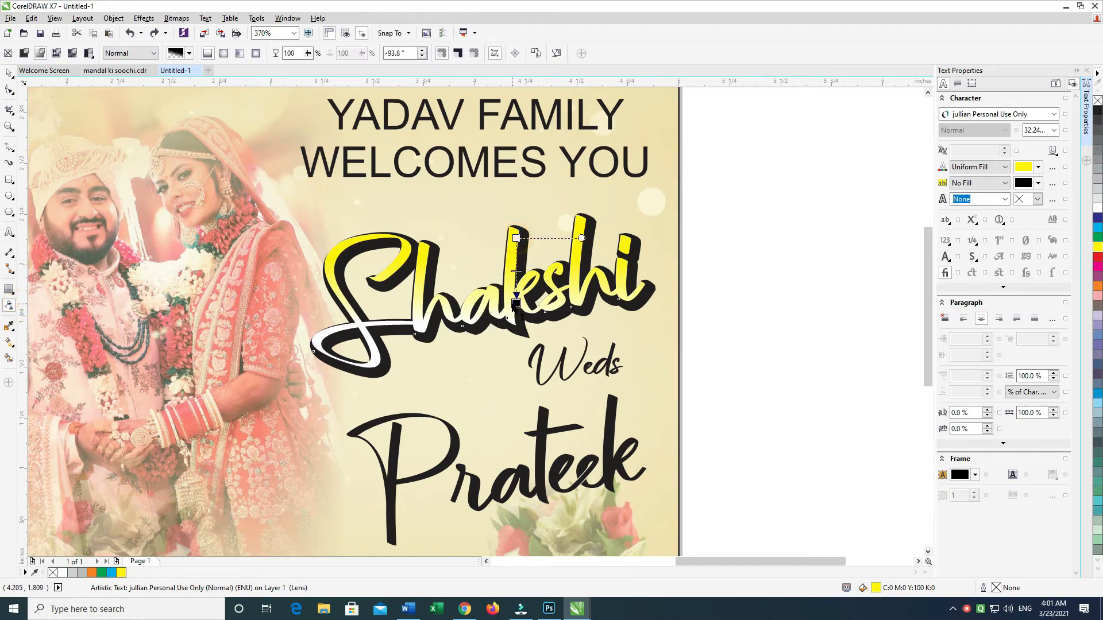
{"action": "left_click_drag", "start_coordinate": [513, 304], "coordinate": [515, 304]}
{"action": "left_click", "coordinate": [818, 281]}
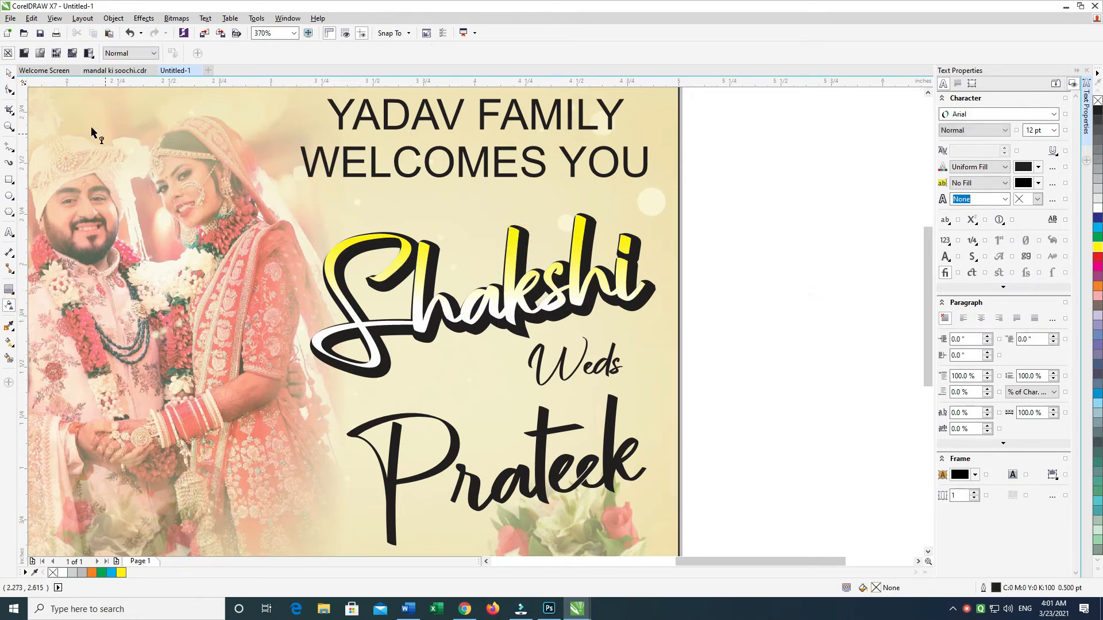
{"action": "left_click", "coordinate": [7, 74]}
Step: Try a cyan fill and a 20% black fill on the transparent overlay copy of the bride's name
{"action": "left_click", "coordinate": [579, 228]}
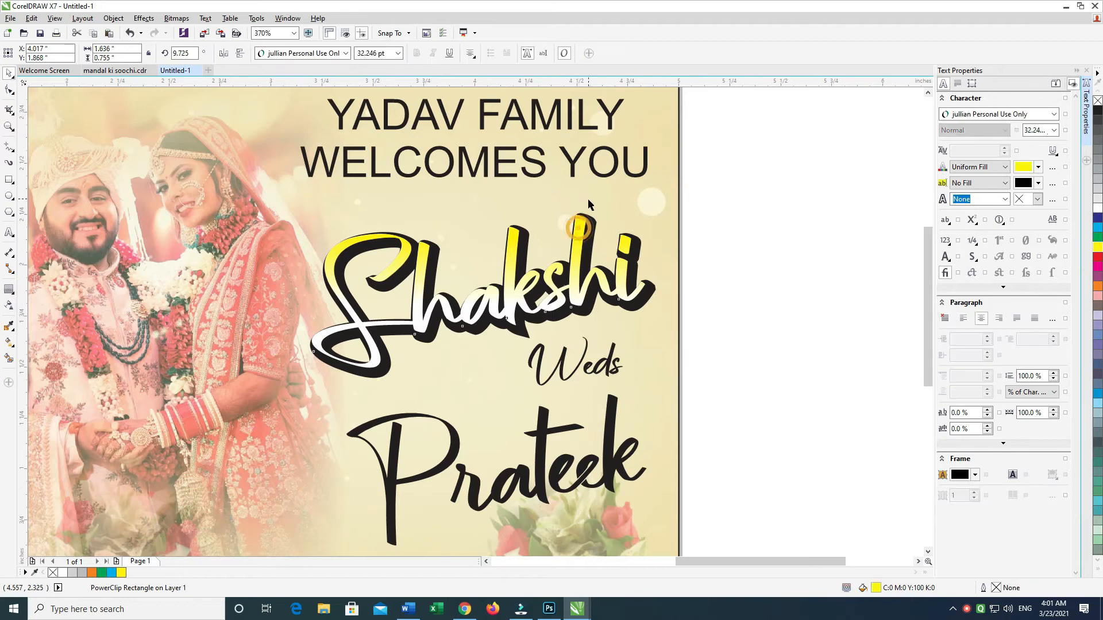
{"action": "key", "text": "ctrl+z"}
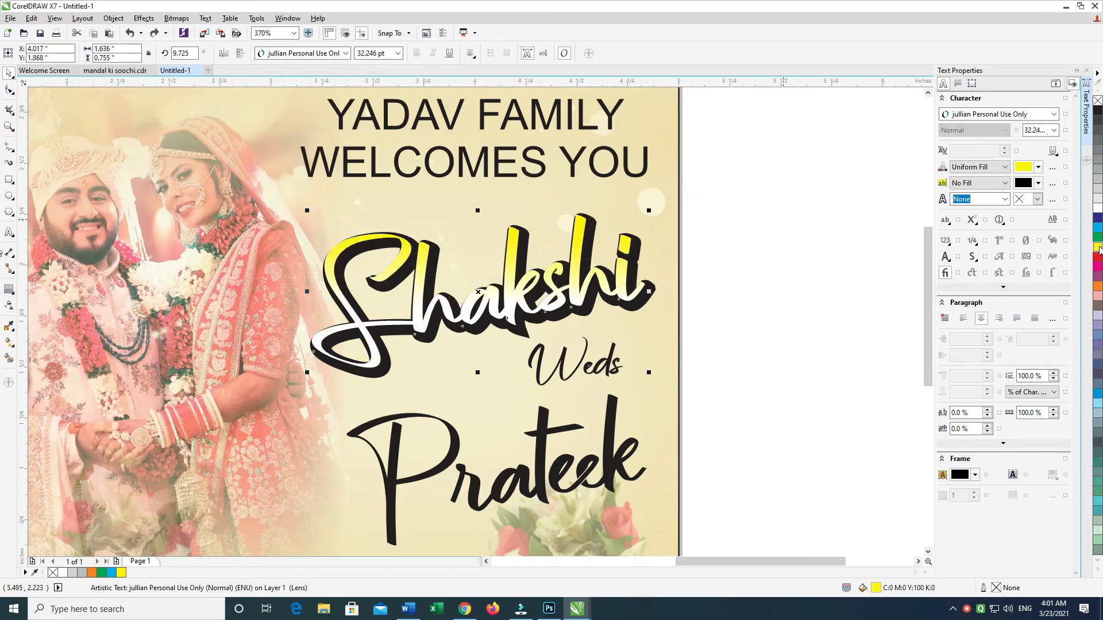
{"action": "left_click", "coordinate": [1098, 227]}
{"action": "left_click", "coordinate": [783, 223]}
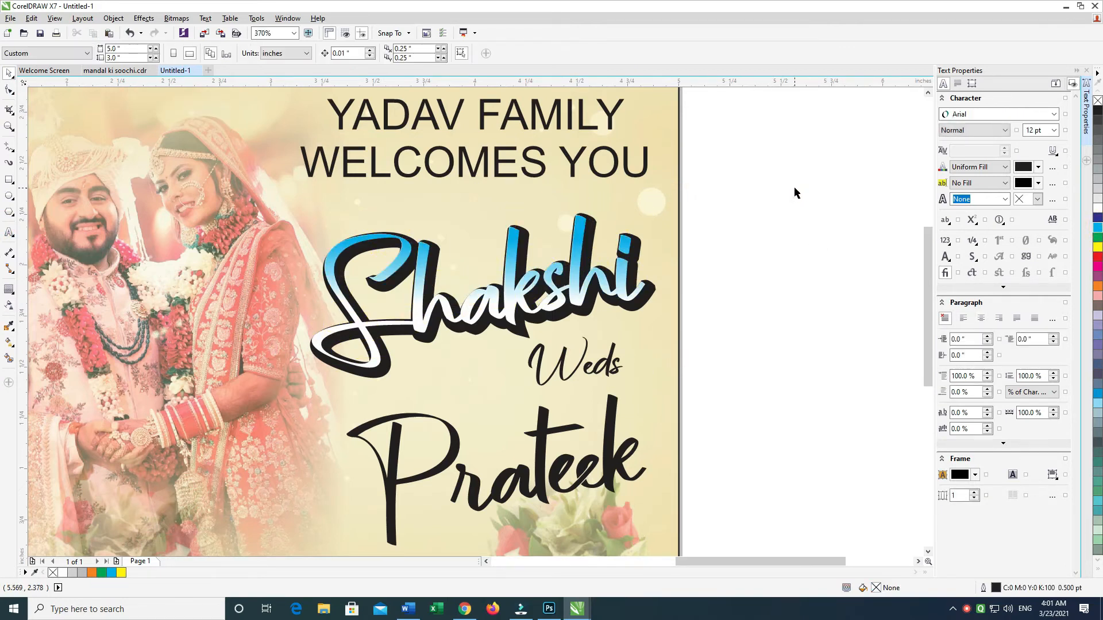
{"action": "left_click", "coordinate": [580, 226]}
{"action": "left_click", "coordinate": [1097, 209]}
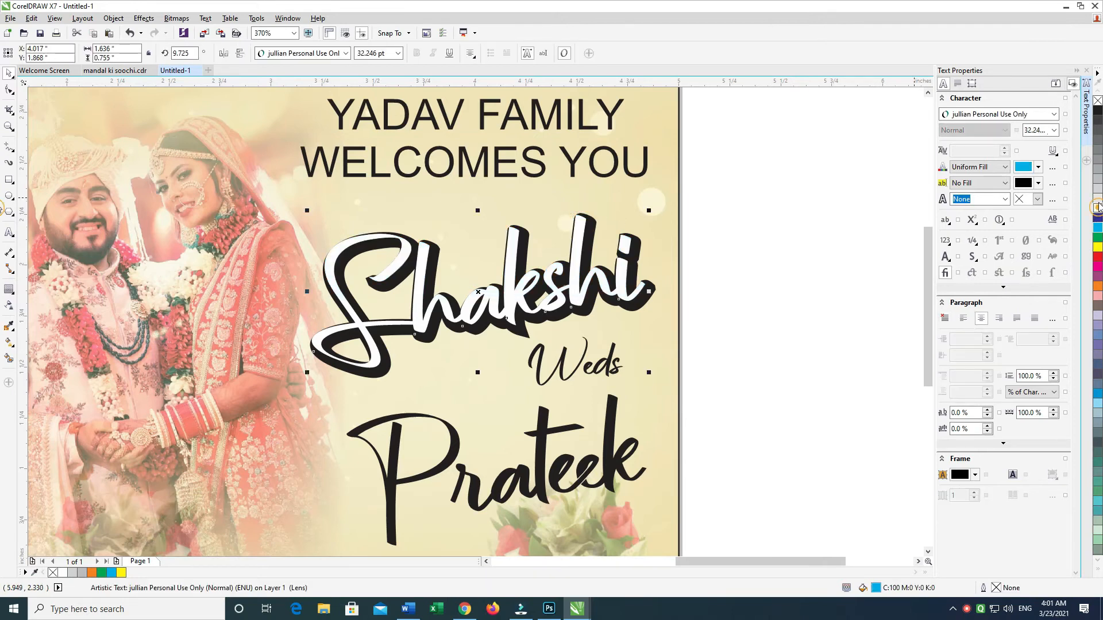
{"action": "left_click", "coordinate": [759, 171]}
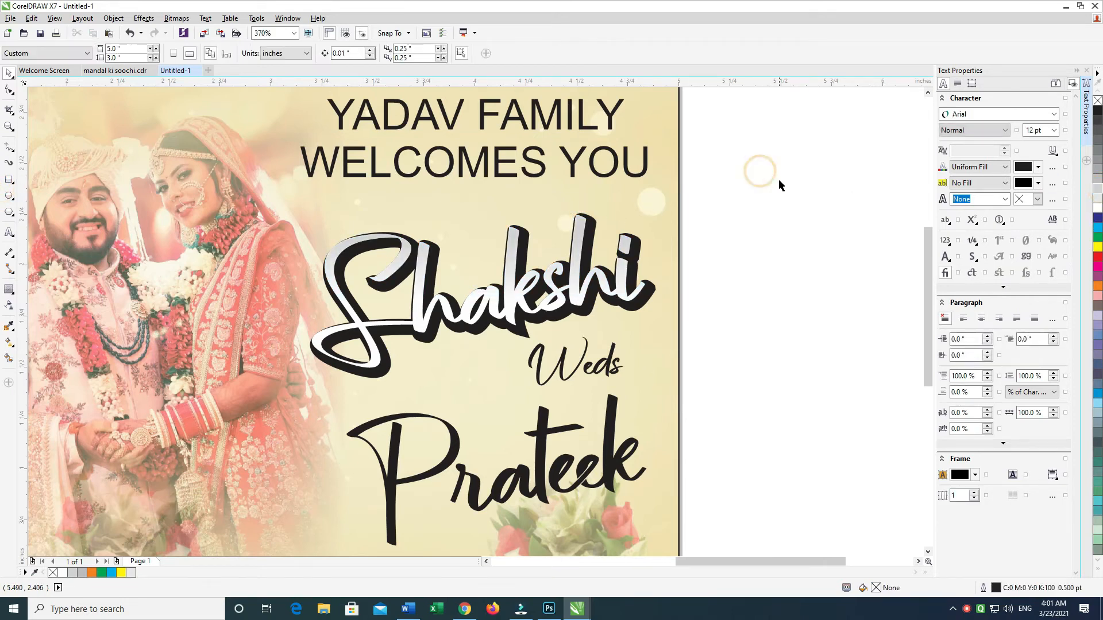
Step: Try an orange fill (C0 M60 Y100 K0) on the transparent overlay copy of the bride's name
{"action": "left_click", "coordinate": [585, 230]}
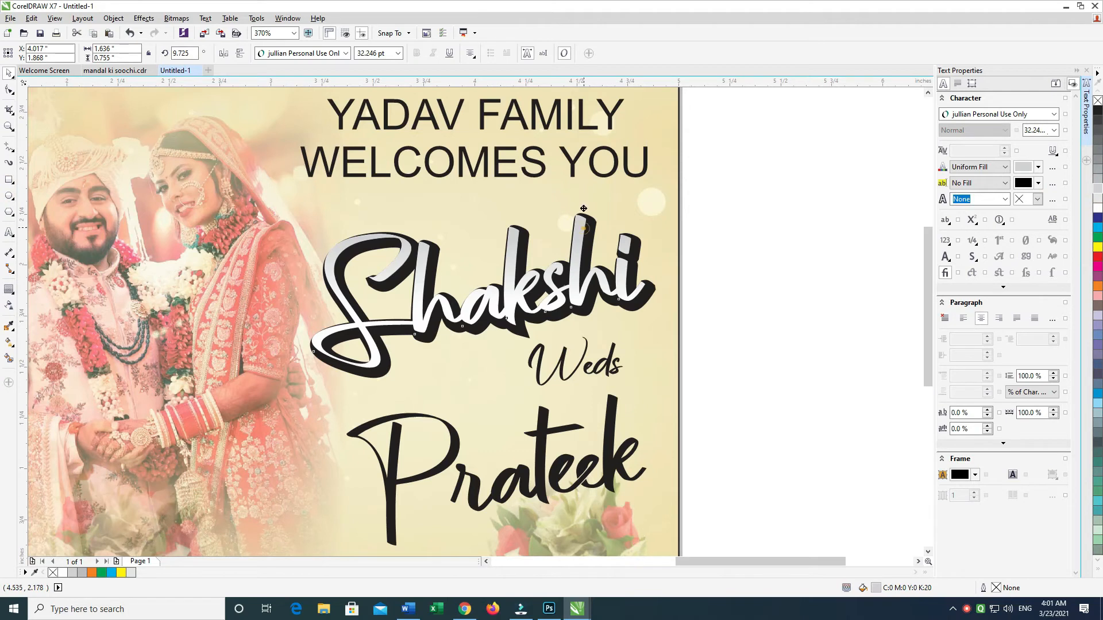
{"action": "left_click_drag", "start_coordinate": [584, 208], "coordinate": [584, 201]}
{"action": "key", "text": "ctrl+z"}
{"action": "left_click", "coordinate": [1097, 286]}
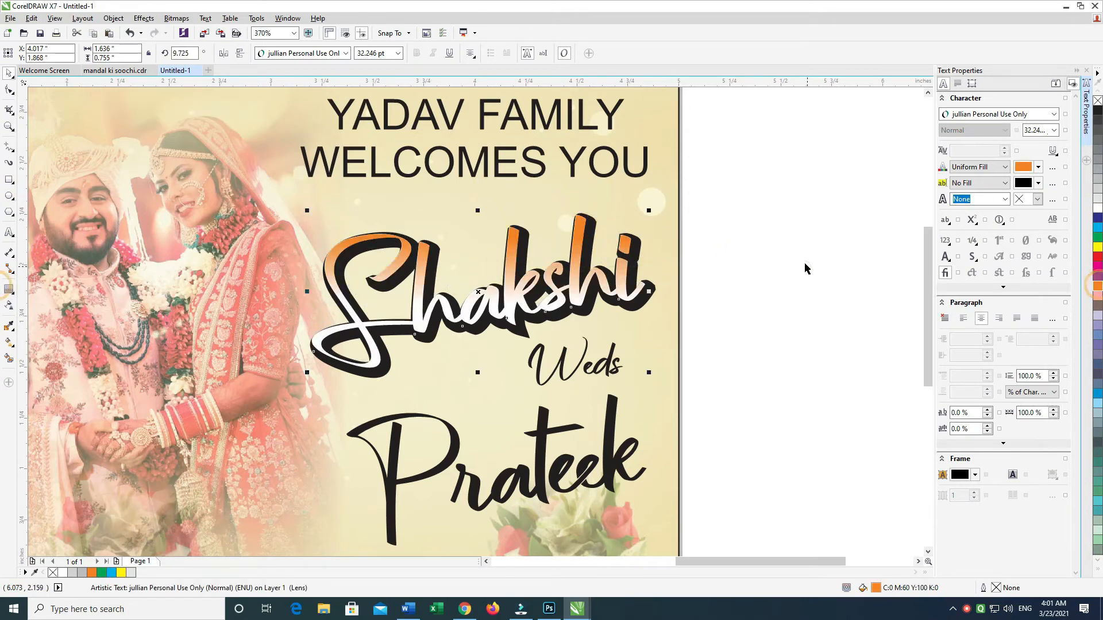
{"action": "left_click", "coordinate": [805, 262]}
Step: Select the "Weds" text together with the groom's name and nudge both slightly downward
{"action": "left_click_drag", "start_coordinate": [796, 199], "coordinate": [242, 377]}
{"action": "left_click", "coordinate": [770, 266]}
{"action": "left_click", "coordinate": [628, 280]}
{"action": "left_click", "coordinate": [770, 296]}
{"action": "left_click_drag", "start_coordinate": [783, 280], "coordinate": [483, 480]}
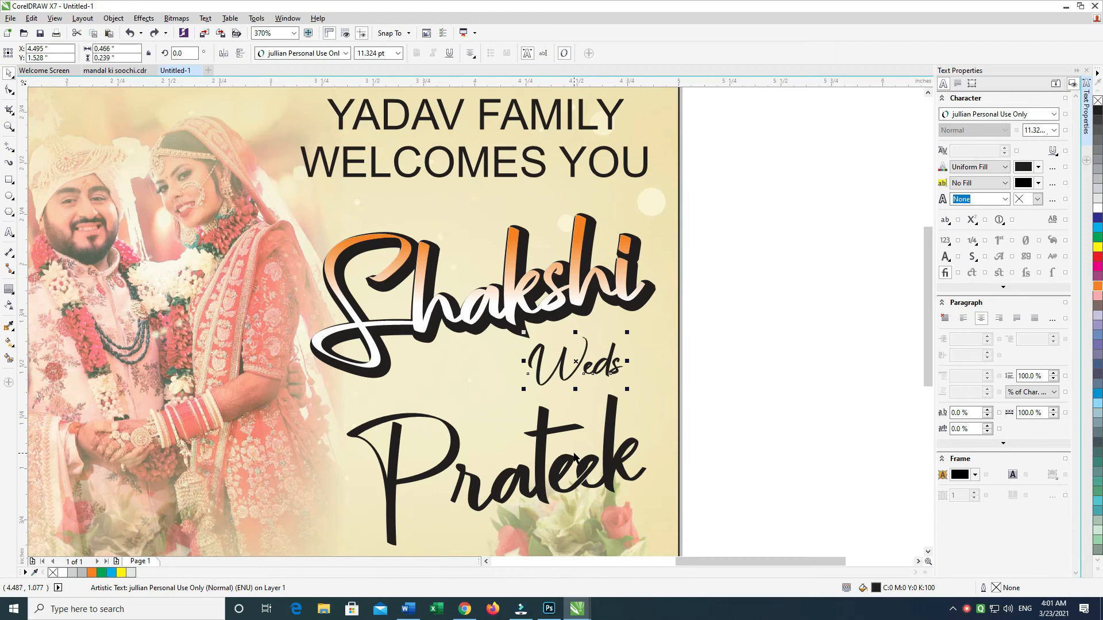
{"action": "left_click_drag", "start_coordinate": [773, 318], "coordinate": [210, 548]}
{"action": "key", "text": "Down"}
{"action": "key", "text": "Down"}
{"action": "key", "text": "Down"}
{"action": "key", "text": "Down"}
{"action": "key", "text": "Down"}
{"action": "key", "text": "Down"}
{"action": "key", "text": "Down"}
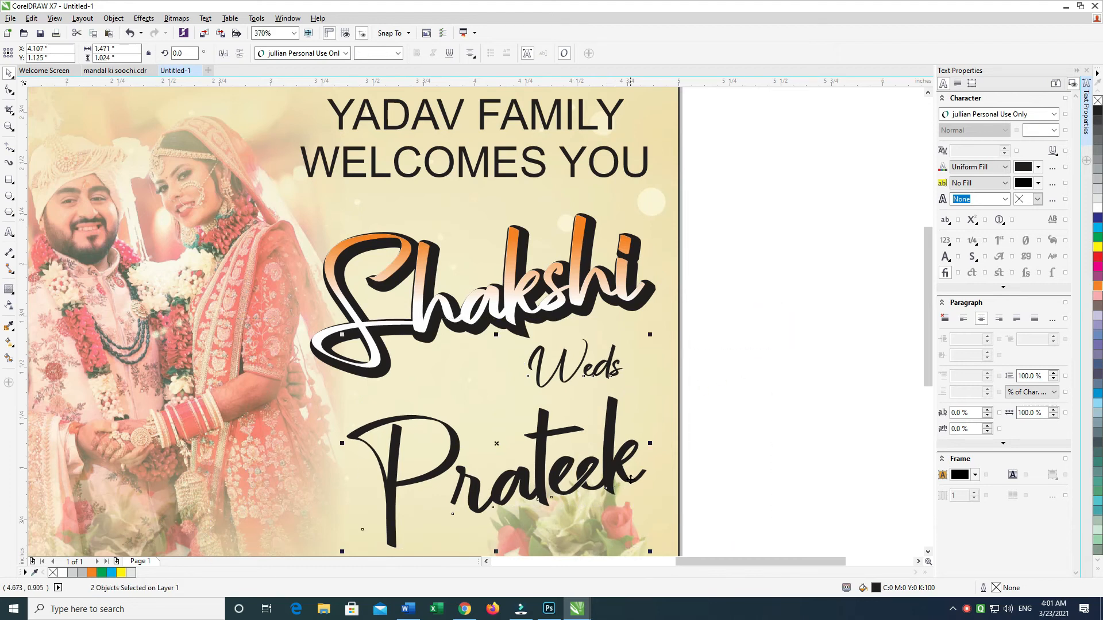
Step: Change the fill of the bride's name overlay copy to yellow (C0 M0 Y100 K0)
{"action": "scroll", "coordinate": [604, 444], "scroll_direction": "up", "scroll_amount": 1}
{"action": "left_click_drag", "start_coordinate": [764, 227], "coordinate": [281, 423]}
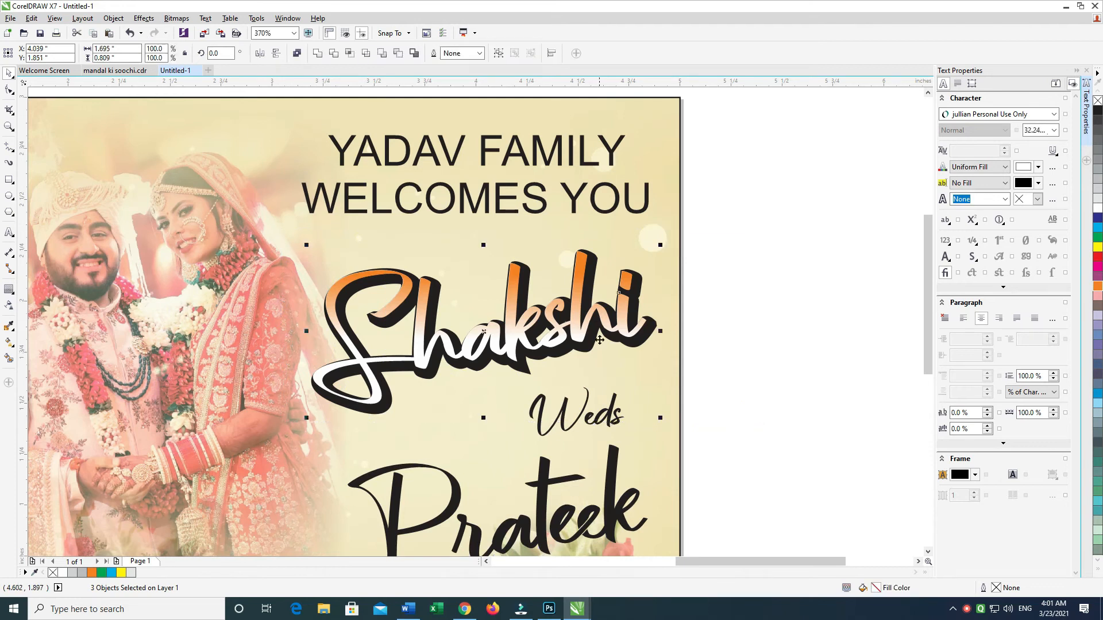
{"action": "left_click_drag", "start_coordinate": [630, 281], "coordinate": [598, 285]}
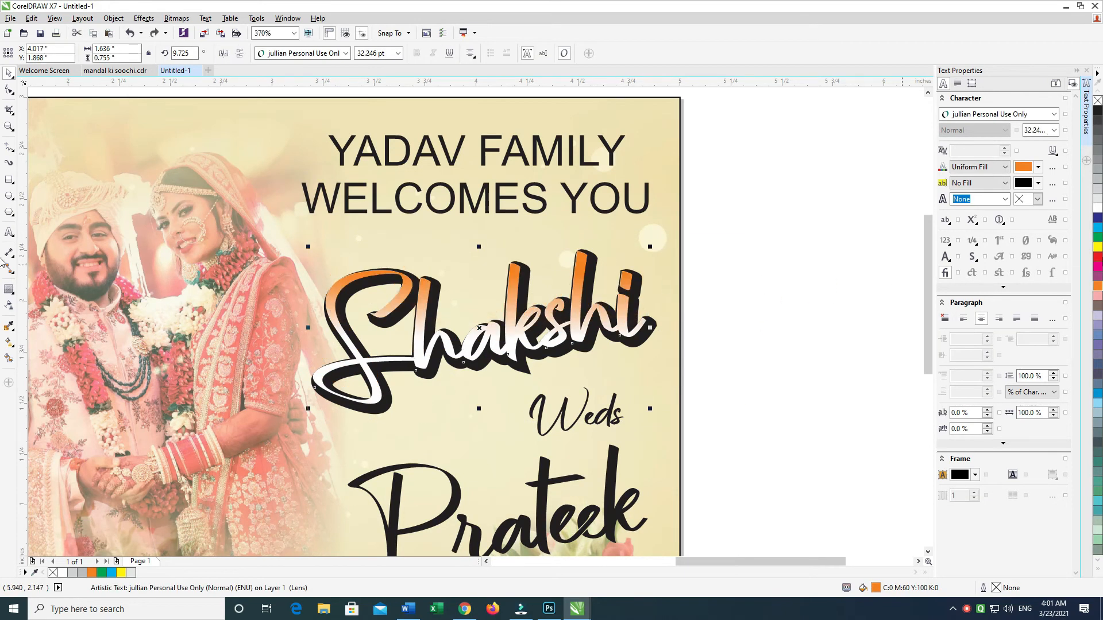
{"action": "left_click", "coordinate": [1098, 248]}
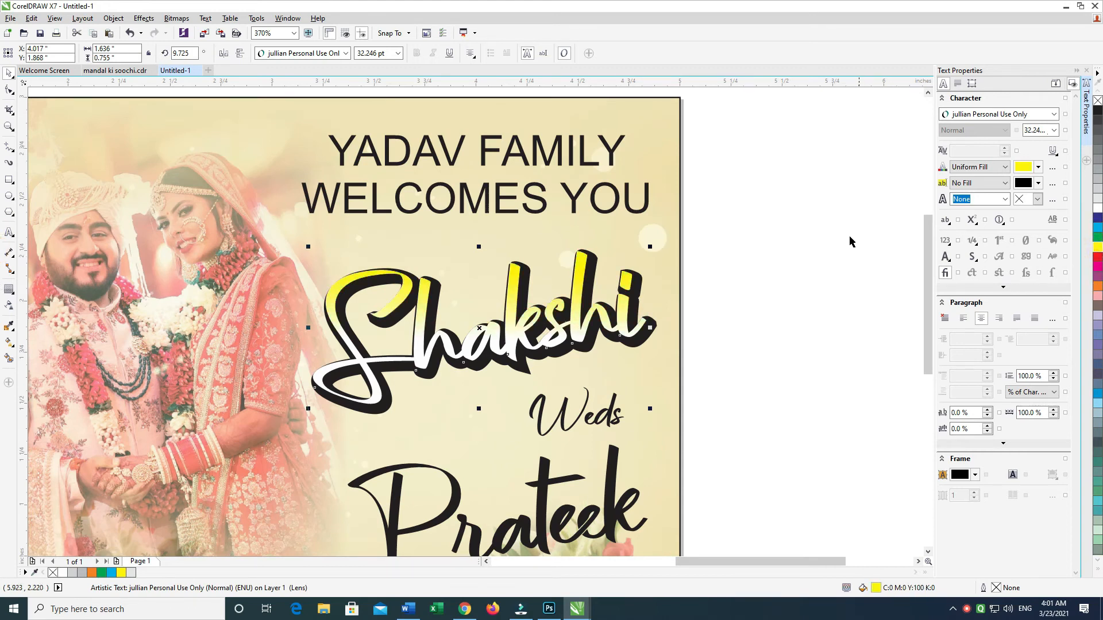
{"action": "left_click", "coordinate": [751, 226]}
Step: Group the bride's name, its transparent overlay copy and the black contour behind them
{"action": "left_click", "coordinate": [642, 284]}
{"action": "left_click_drag", "start_coordinate": [706, 237], "coordinate": [268, 423]}
{"action": "key", "text": "ctrl+g"}
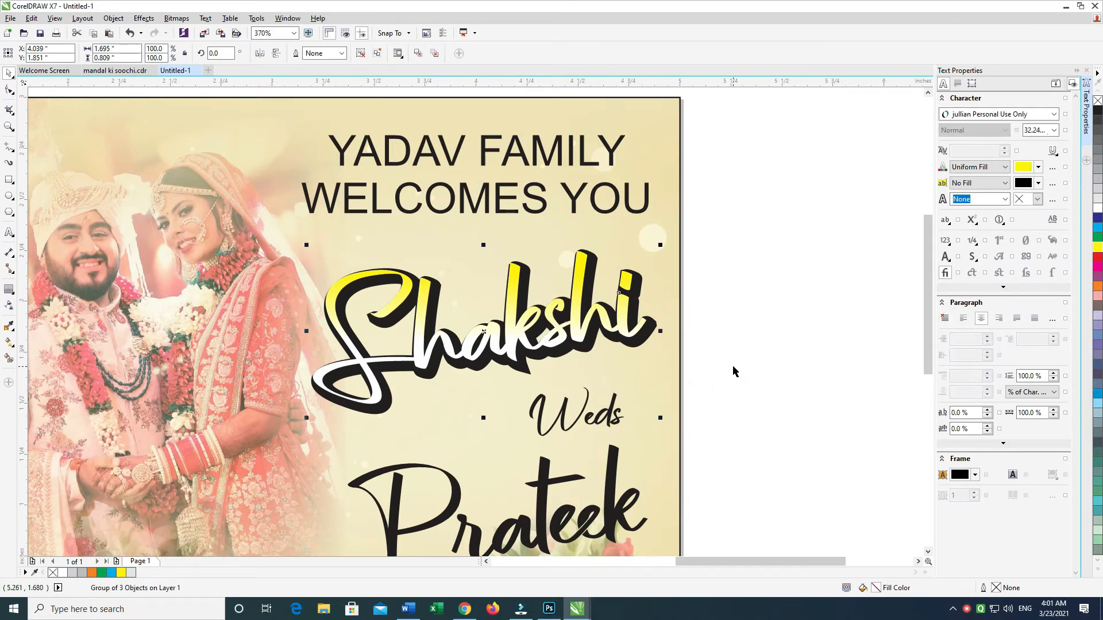
Step: Examine the overall card layout with the styled bride's name, the "Weds" text and the groom's name
{"action": "scroll", "coordinate": [770, 258], "scroll_direction": "down", "scroll_amount": 2}
{"action": "left_click", "coordinate": [756, 319]}
{"action": "left_click", "coordinate": [534, 401]}
{"action": "left_click_drag", "start_coordinate": [534, 402], "coordinate": [544, 424]}
{"action": "left_click", "coordinate": [724, 337]}
{"action": "scroll", "coordinate": [724, 336], "scroll_direction": "down", "scroll_amount": 1}
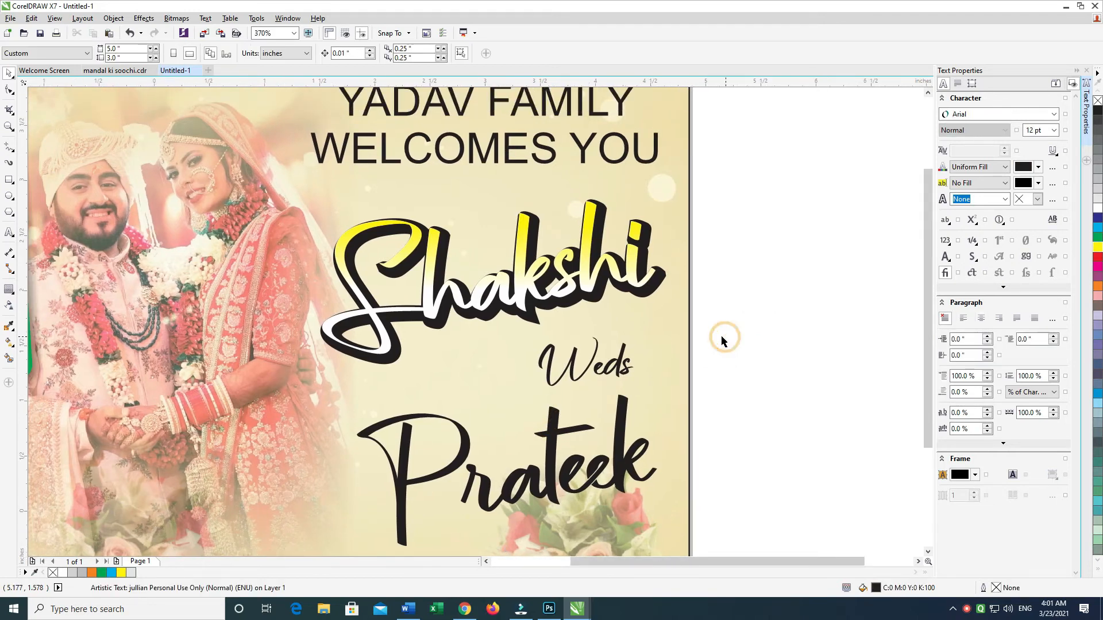
{"action": "left_click_drag", "start_coordinate": [798, 148], "coordinate": [298, 495]}
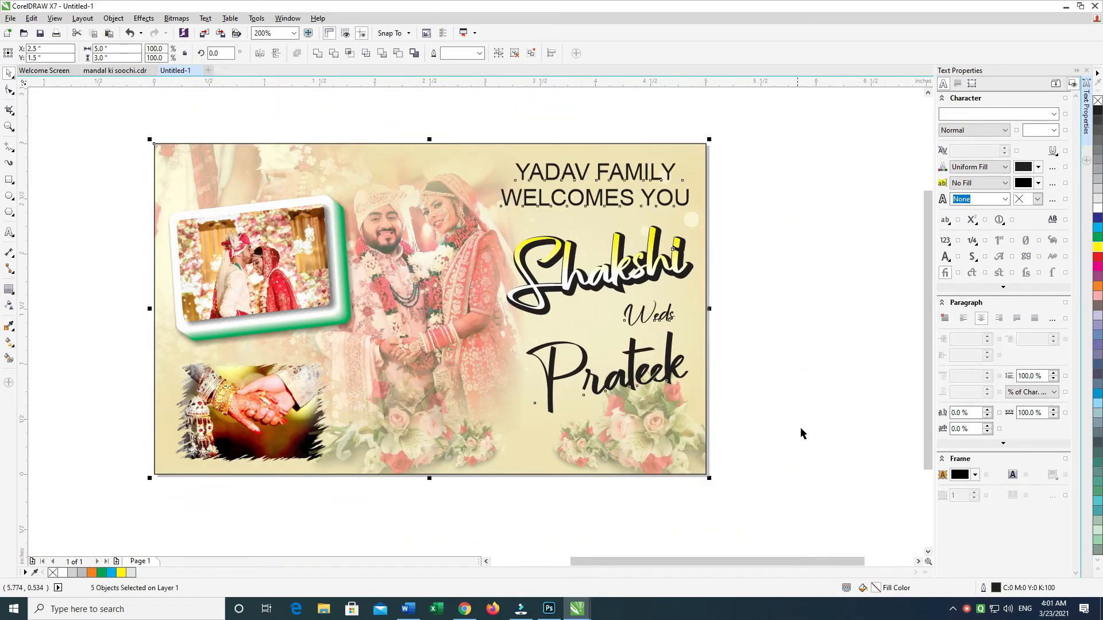
{"action": "scroll", "coordinate": [803, 433], "scroll_direction": "up", "scroll_amount": 2}
{"action": "left_click", "coordinate": [869, 201]}
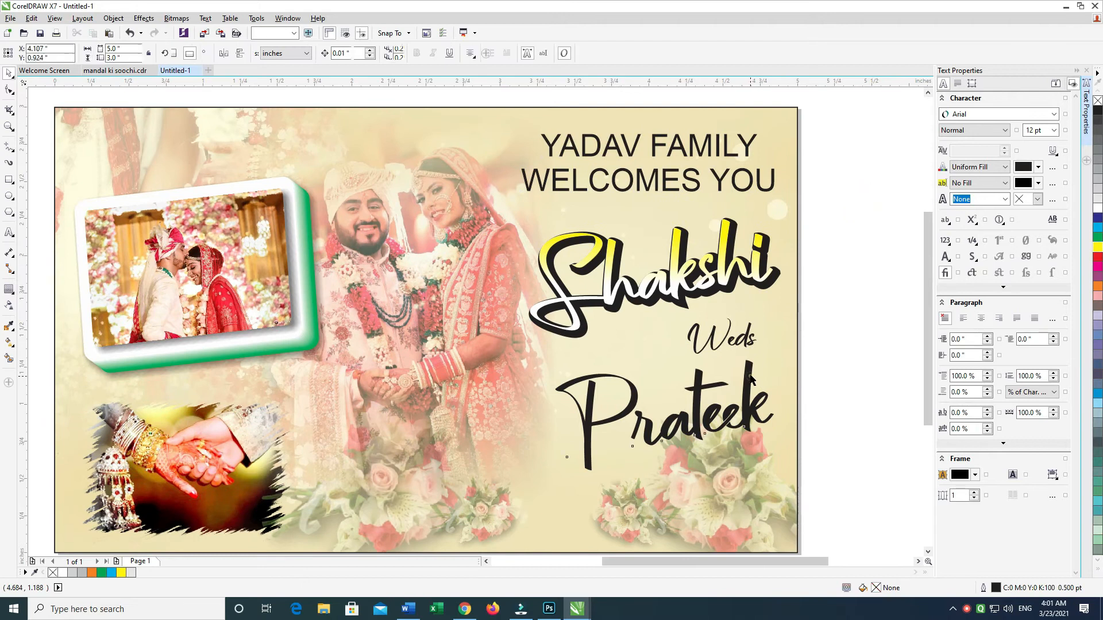
Step: Fill the groom's name with magenta (C0 M100 Y0 K0)
{"action": "left_click", "coordinate": [751, 379]}
{"action": "left_click", "coordinate": [866, 321]}
{"action": "left_click", "coordinate": [746, 379]}
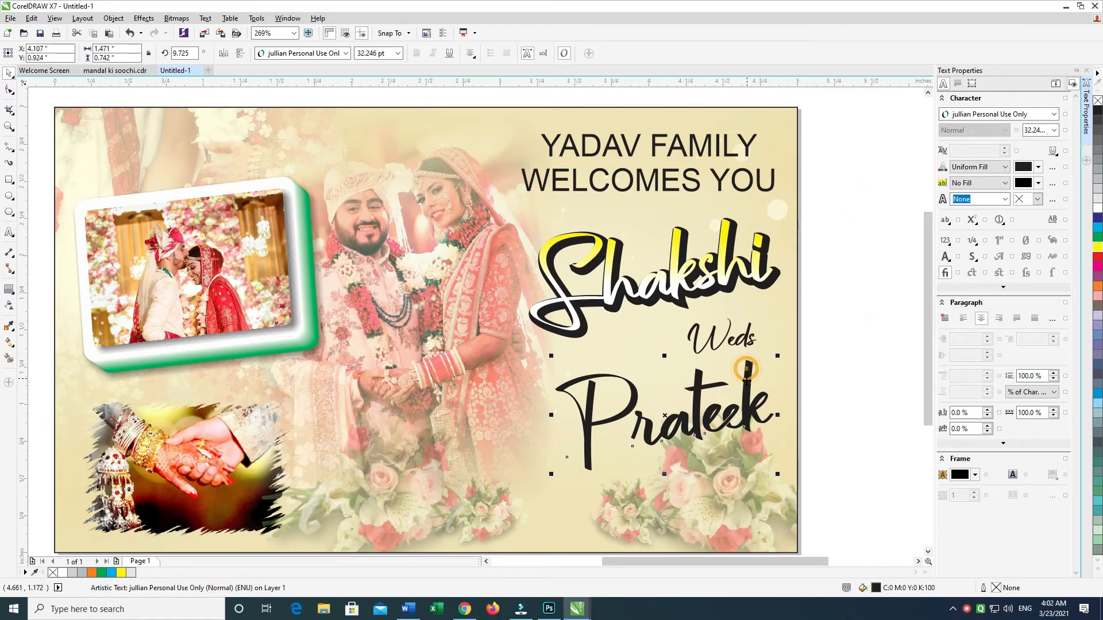
{"action": "left_click", "coordinate": [1098, 266]}
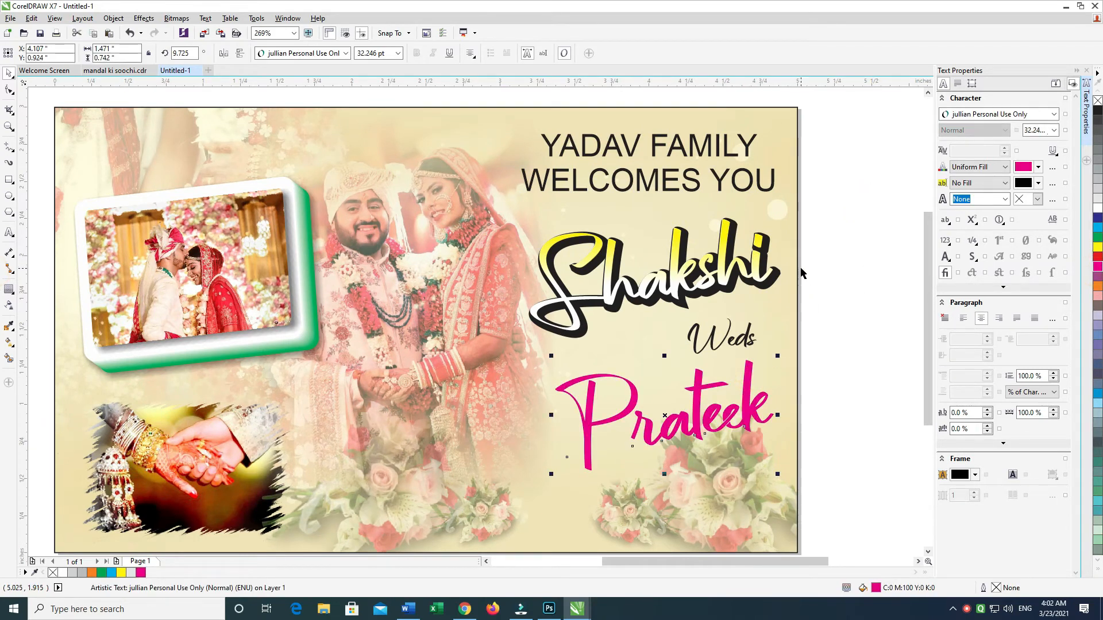
Step: Apply the same magenta fill to the transparent overlay copy inside the bride's name group
{"action": "left_click", "coordinate": [733, 239], "text": "ctrl"}
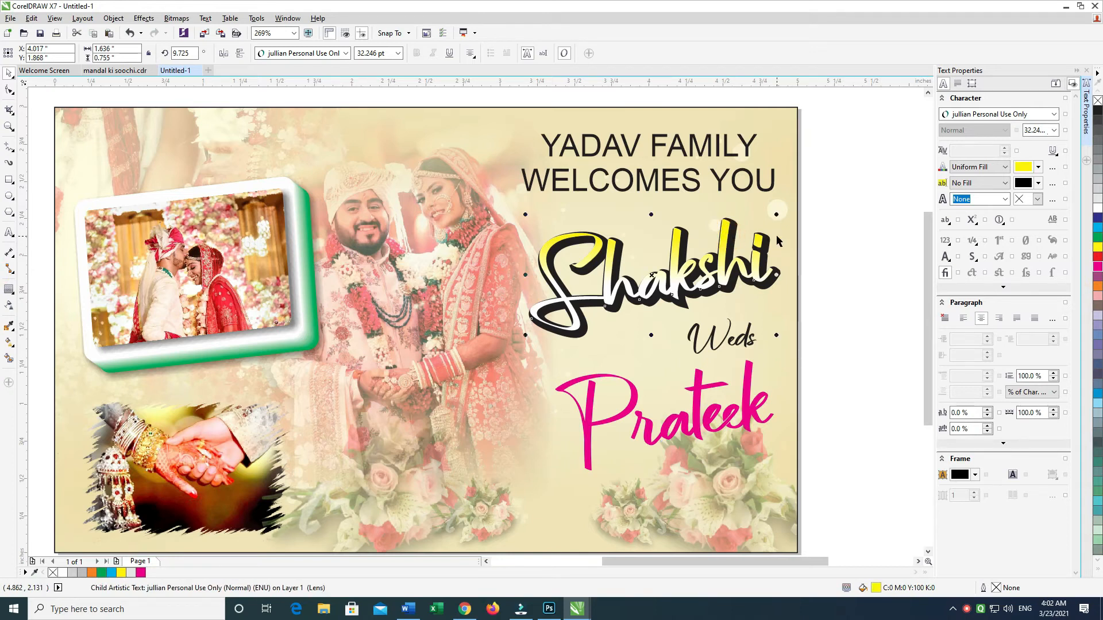
{"action": "key", "text": "ctrl+e"}
{"action": "key", "text": "Escape"}
{"action": "key", "text": "ctrl+r"}
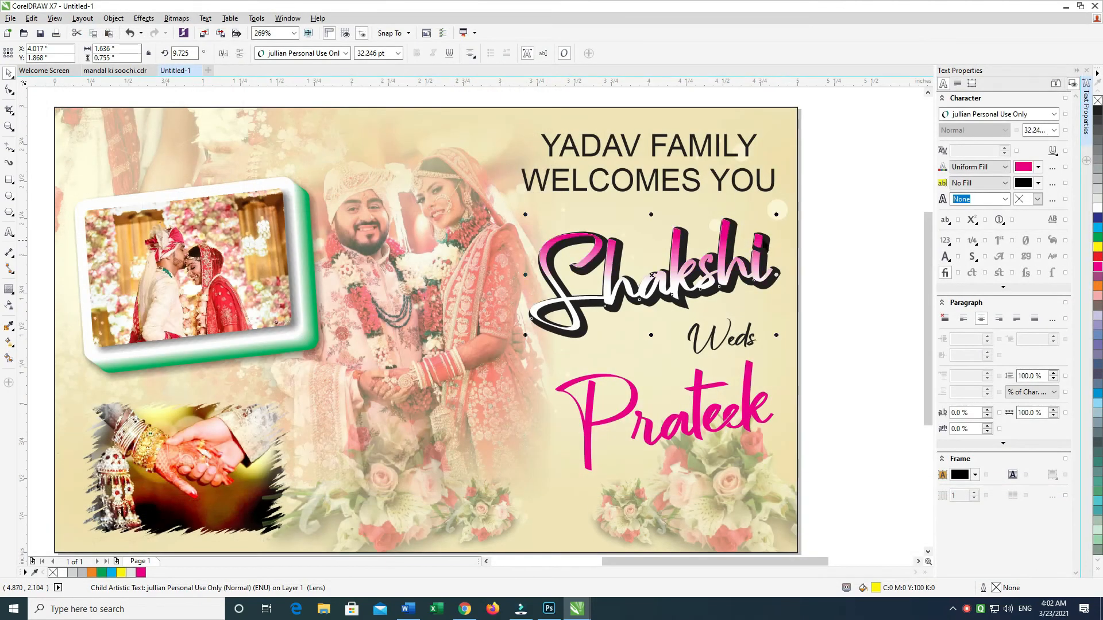
{"action": "left_click", "coordinate": [820, 193]}
Step: Shift the groom's name to about X 4.138, Y 0.94 in and give it a separated black outside contour of about 0.034 in
{"action": "scroll", "coordinate": [741, 340], "scroll_direction": "down", "scroll_amount": 1}
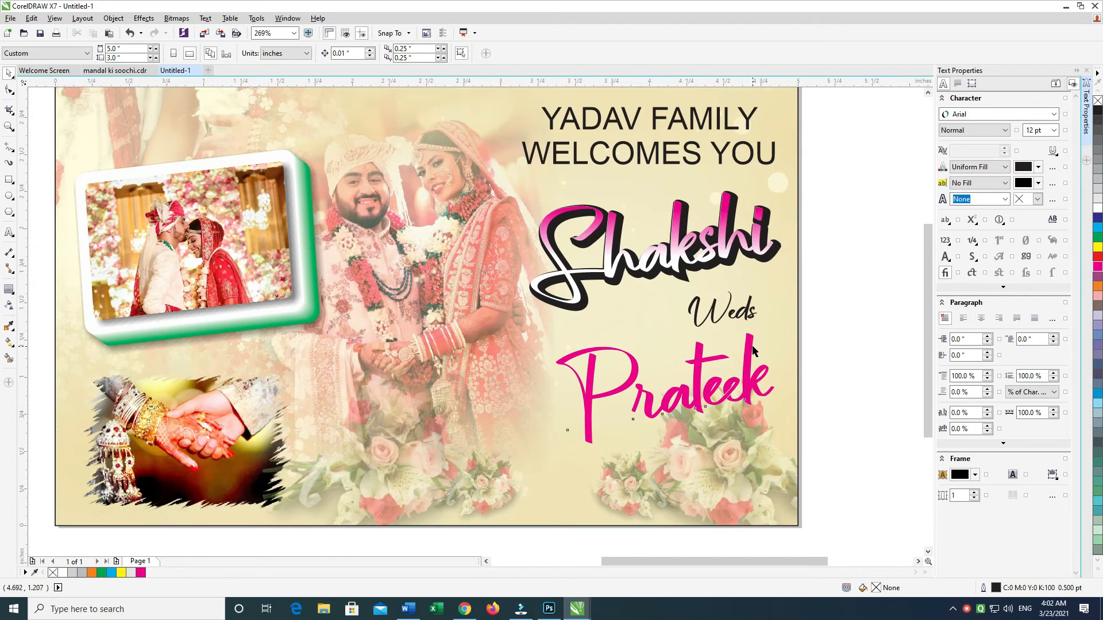
{"action": "left_click", "coordinate": [754, 351]}
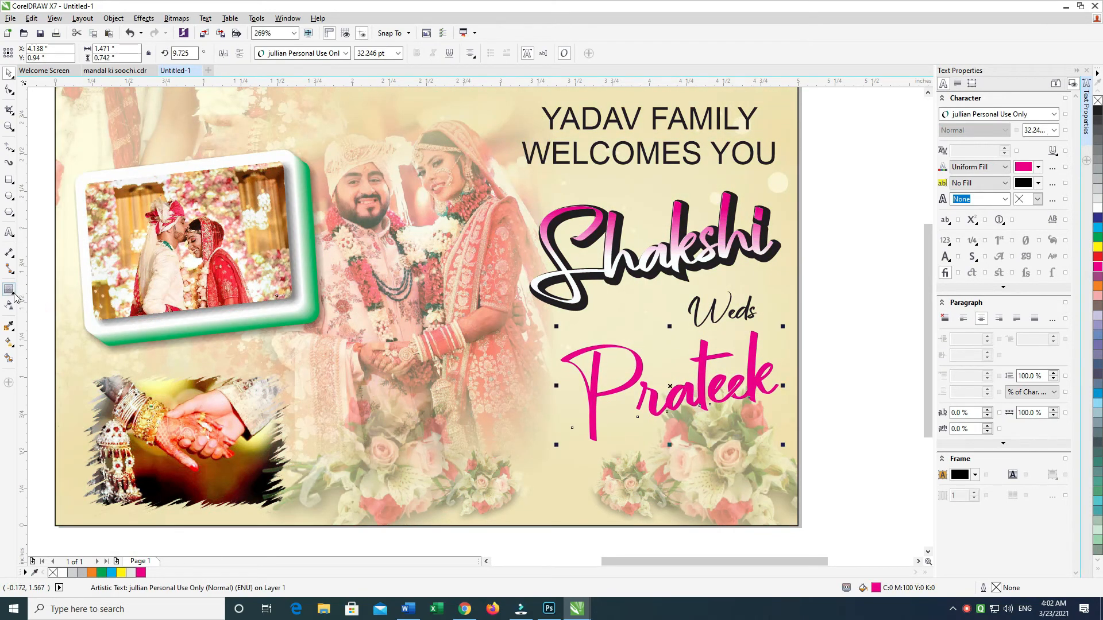
{"action": "left_click", "coordinate": [12, 292]}
{"action": "left_click_drag", "start_coordinate": [697, 394], "coordinate": [689, 442]}
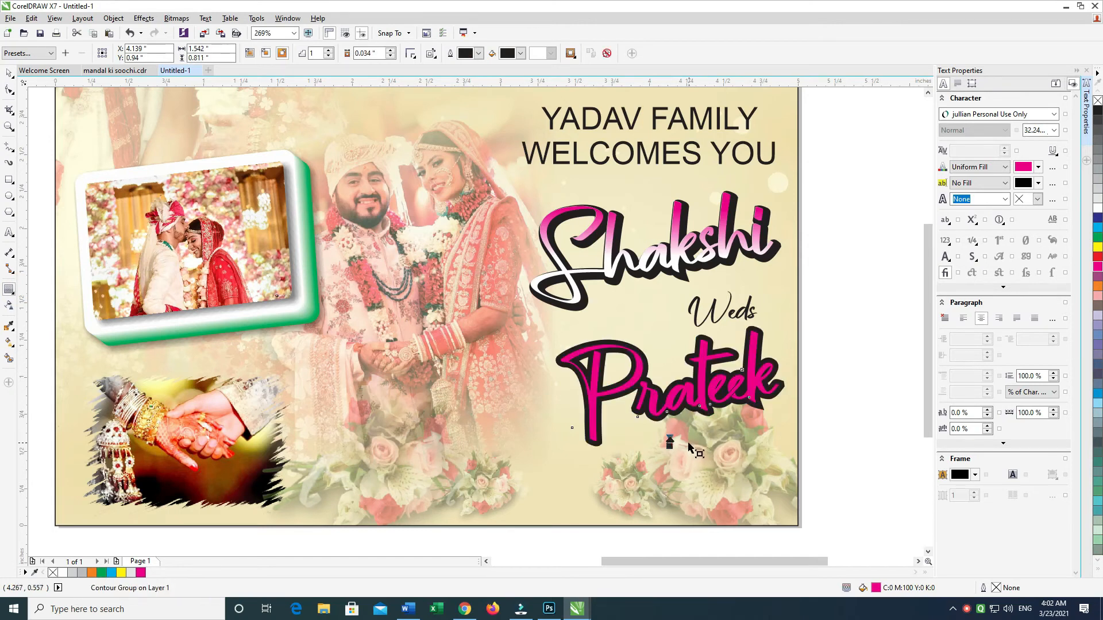
{"action": "key", "text": "ctrl+k"}
{"action": "left_click", "coordinate": [8, 74]}
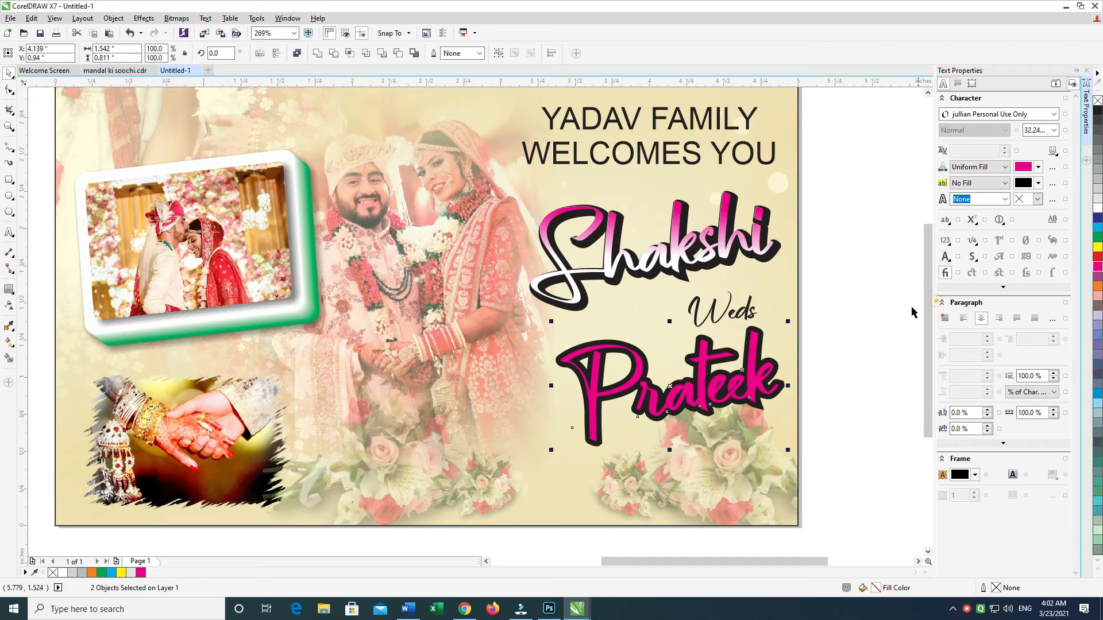
Step: Add a second, wider black outside contour to the groom's name and break it apart from the text
{"action": "left_click", "coordinate": [754, 344]}
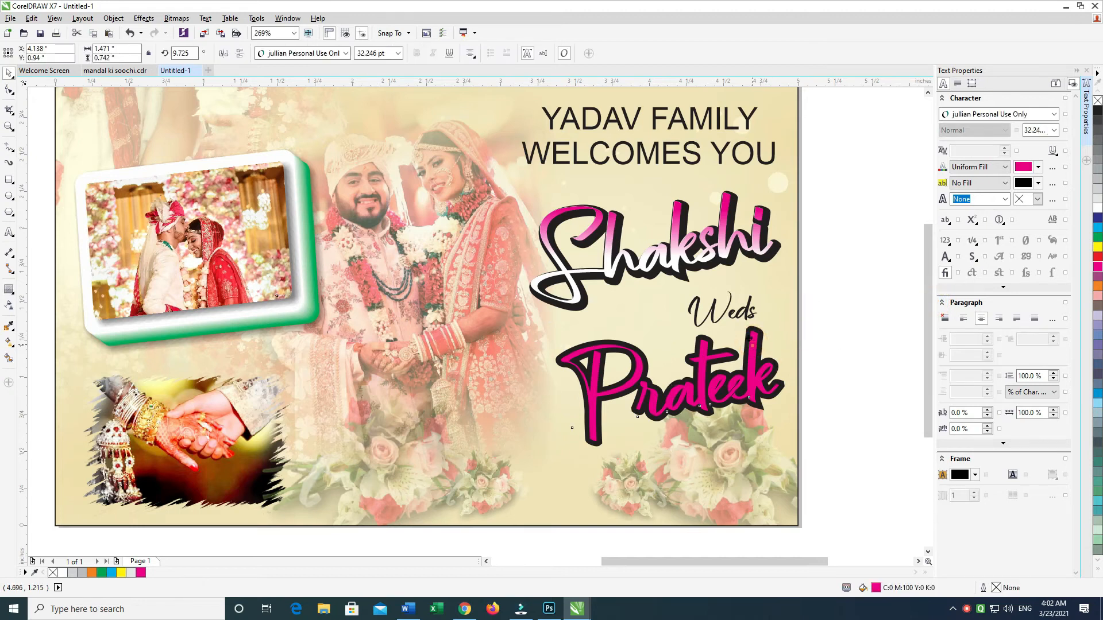
{"action": "left_click", "coordinate": [804, 353]}
{"action": "left_click", "coordinate": [780, 387]}
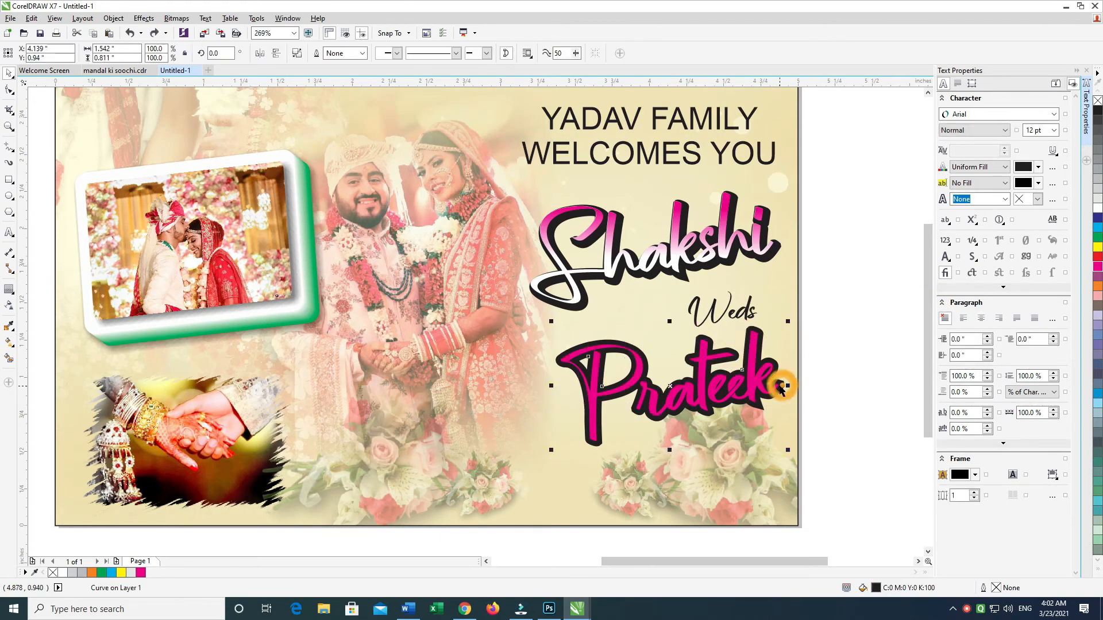
{"action": "left_click", "coordinate": [754, 378]}
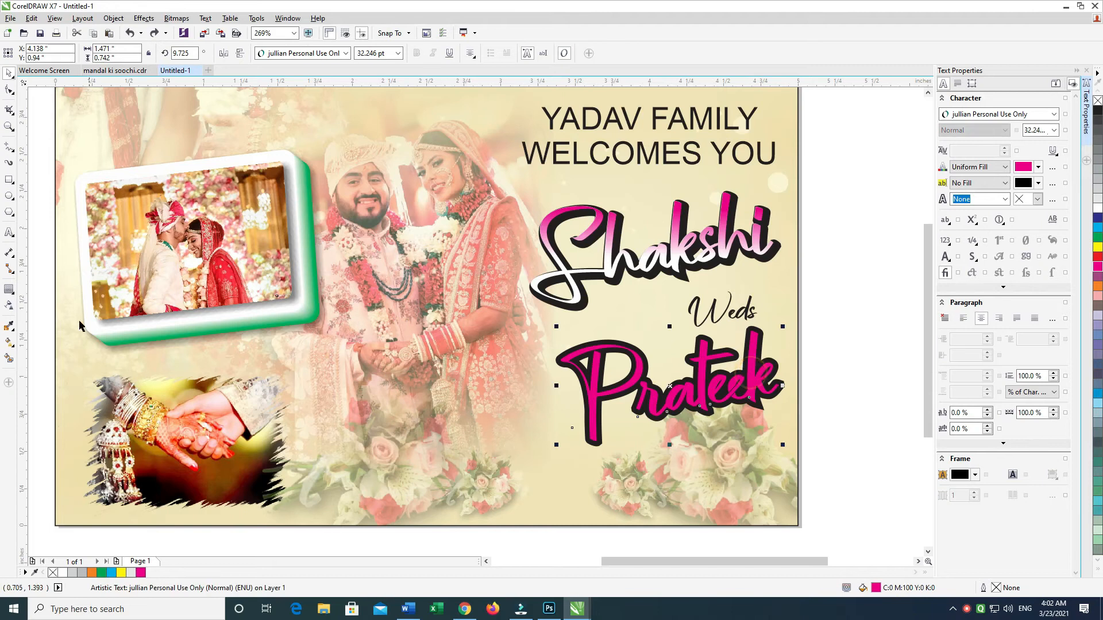
{"action": "left_click", "coordinate": [10, 290]}
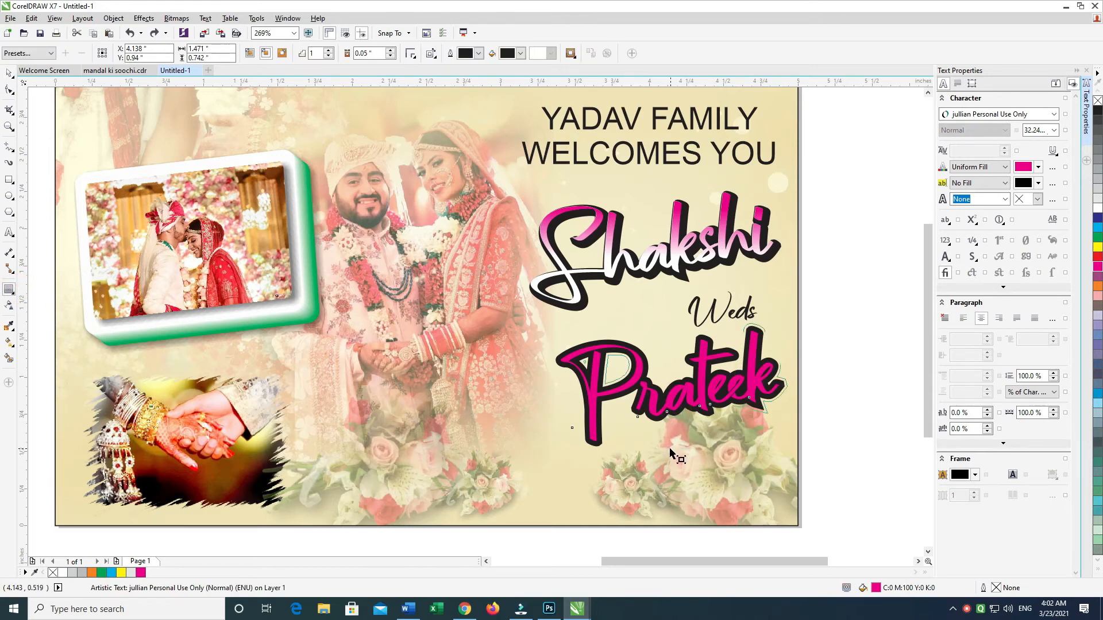
{"action": "left_click_drag", "start_coordinate": [668, 452], "coordinate": [712, 439]}
{"action": "key", "text": "ctrl+k"}
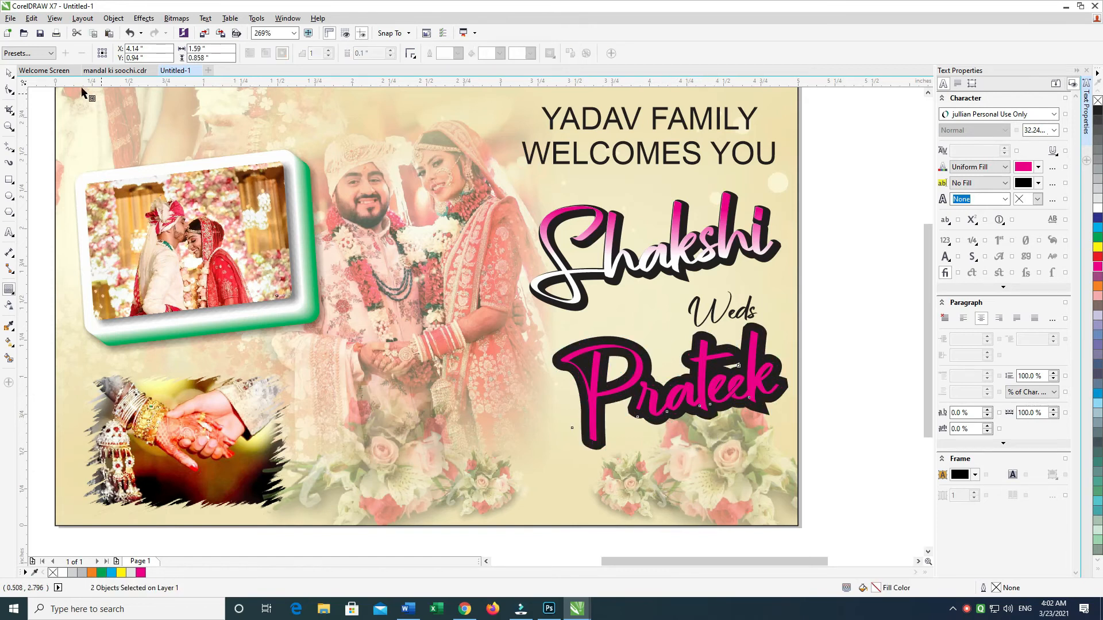
{"action": "left_click", "coordinate": [6, 75]}
Step: Try moving the groom's name slightly upward over its black contours, and undo the move
{"action": "left_click", "coordinate": [823, 237]}
{"action": "left_click_drag", "start_coordinate": [759, 338], "coordinate": [758, 327]}
{"action": "key", "text": "ctrl+z"}
{"action": "left_click", "coordinate": [818, 317]}
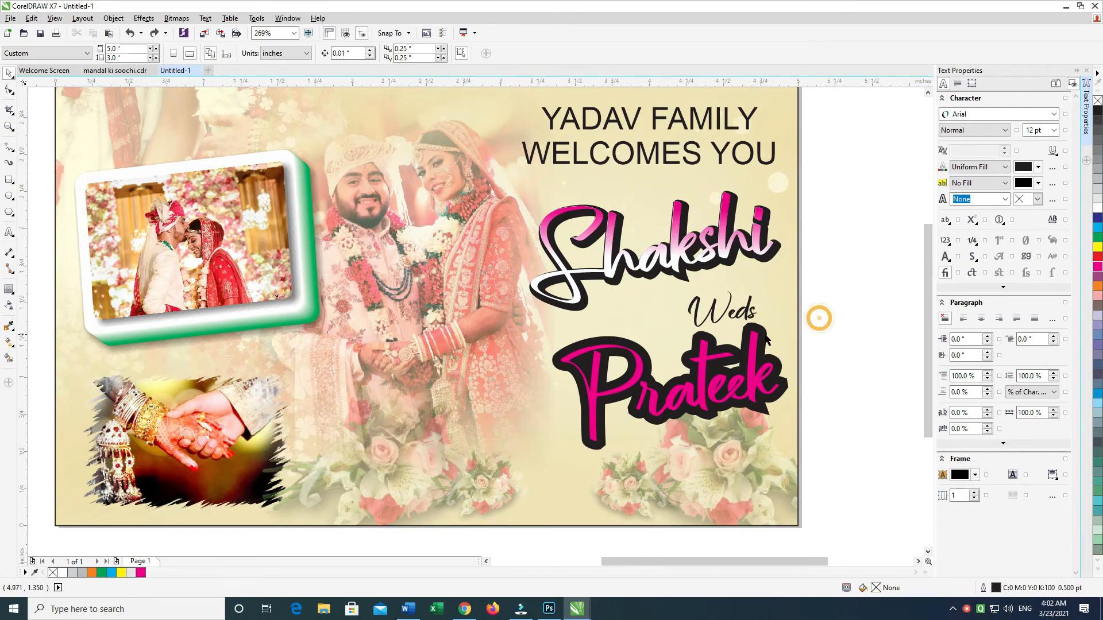
Step: Try offsetting the wider black contour slightly up and to the right behind the groom's name, and undo the move
{"action": "left_click", "coordinate": [760, 339]}
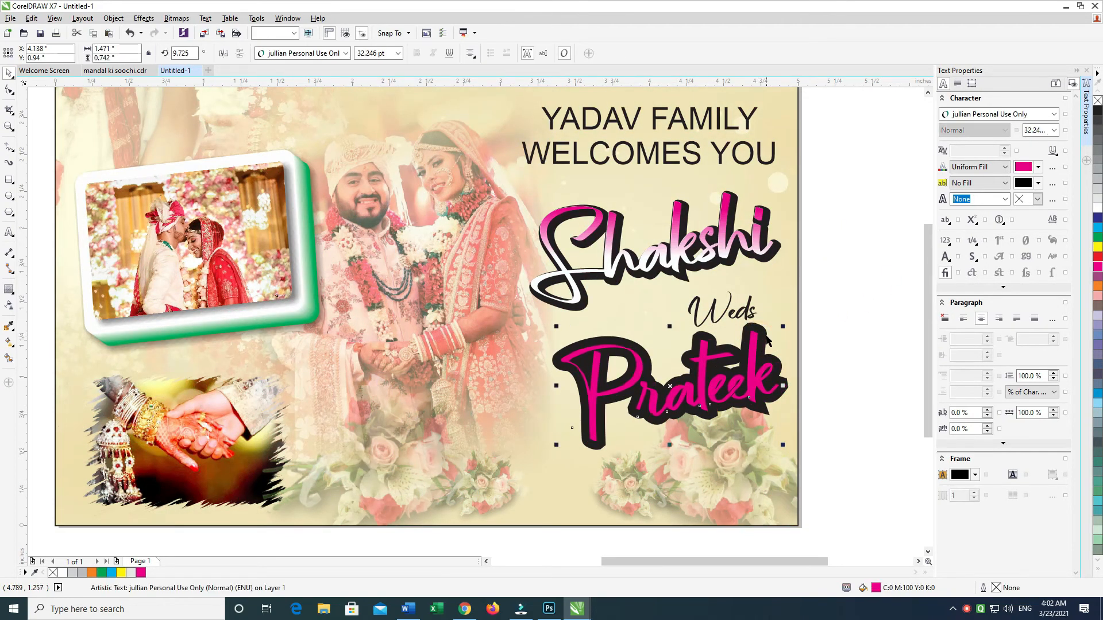
{"action": "left_click", "coordinate": [763, 339], "text": "alt"}
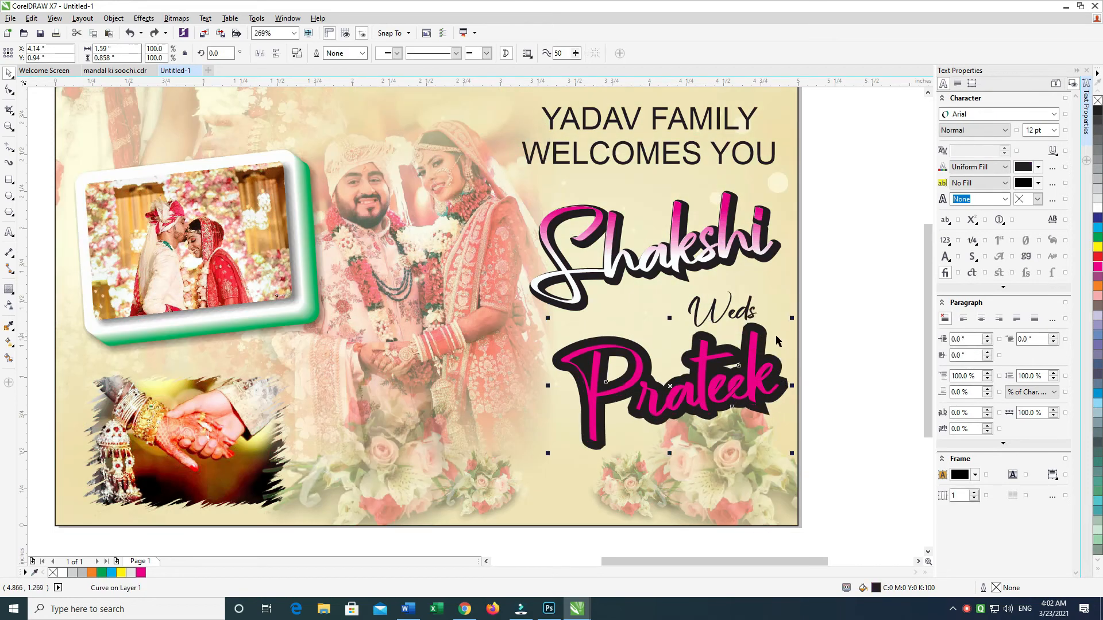
{"action": "key", "text": "ctrl+k"}
{"action": "left_click", "coordinate": [828, 305]}
{"action": "left_click_drag", "start_coordinate": [758, 338], "coordinate": [771, 337]}
{"action": "key", "text": "ctrl+z"}
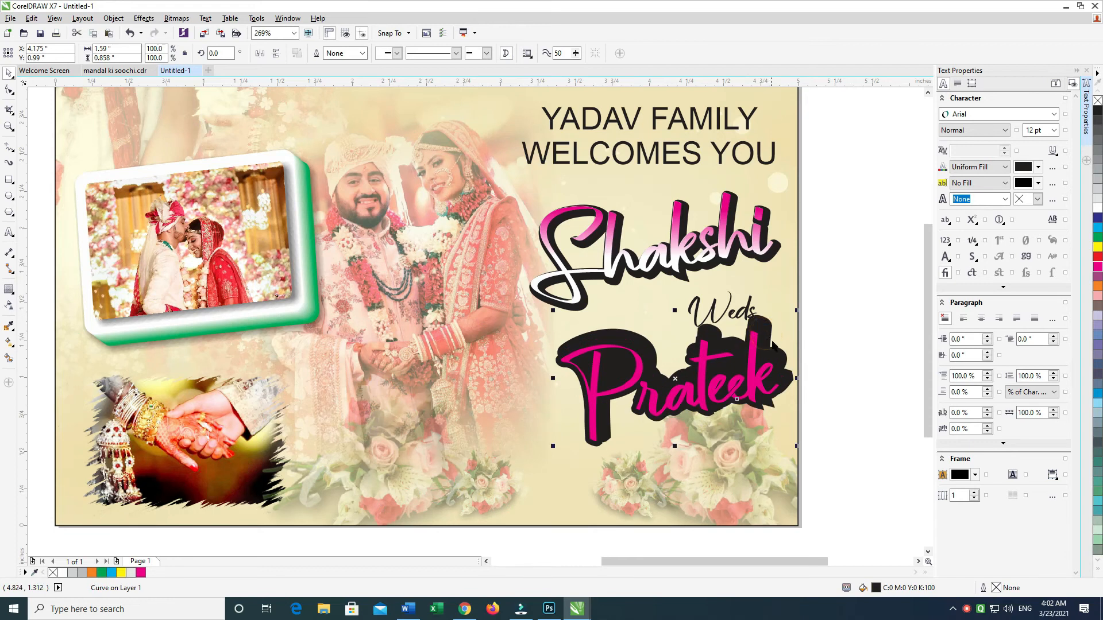
Step: Undo the groom's name's wider contour and move the name to about X 4.158, Y 0.92 in over its black contour
{"action": "left_click", "coordinate": [1092, 214]}
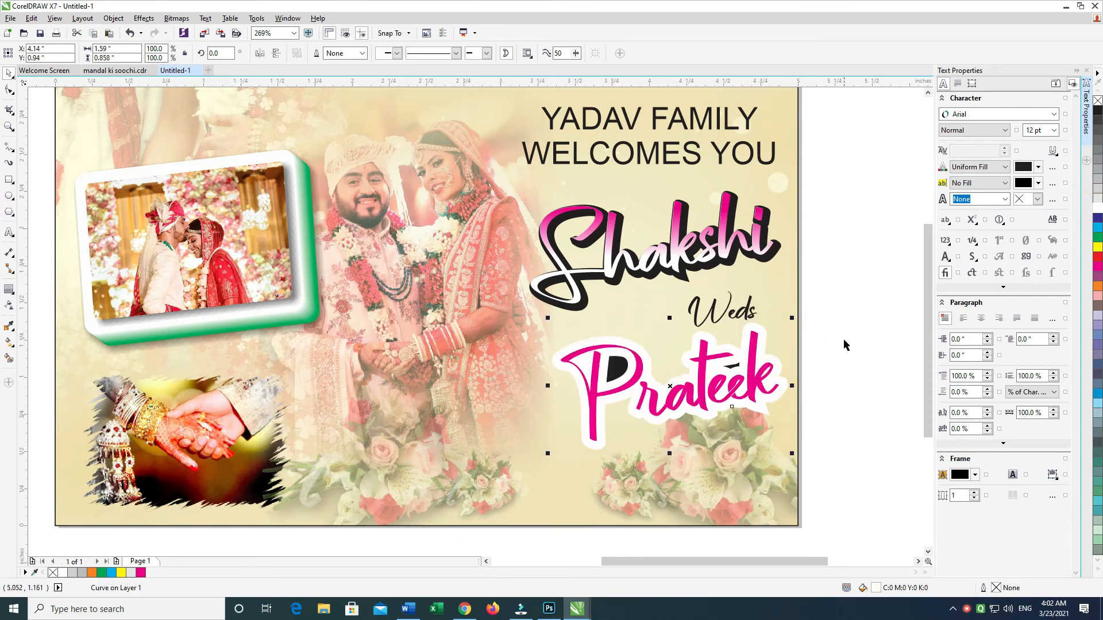
{"action": "key", "text": "ctrl+z"}
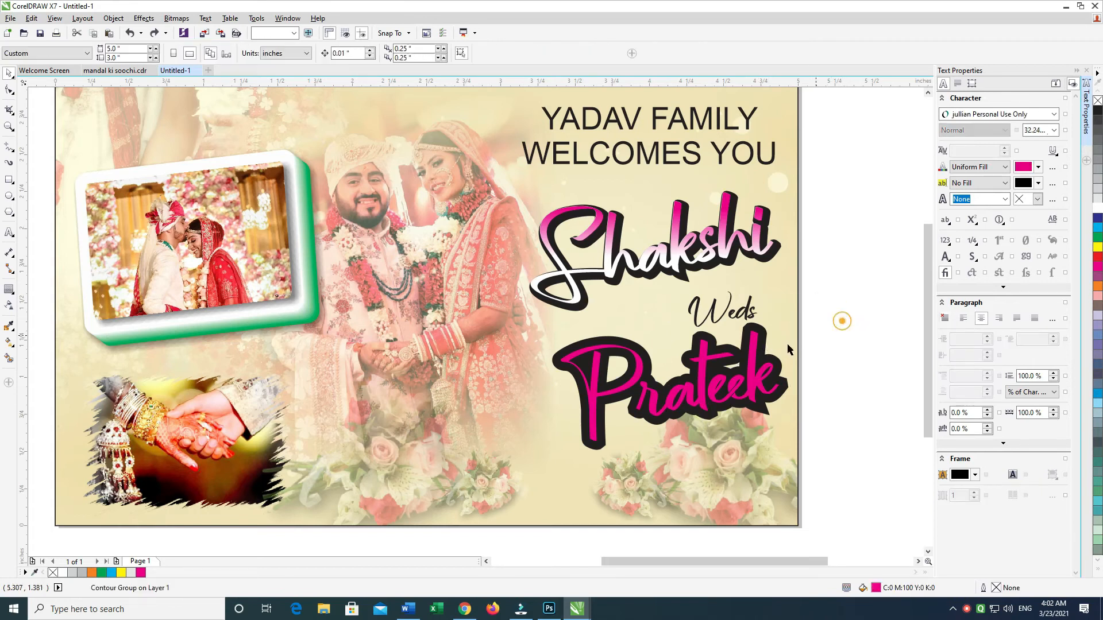
{"action": "left_click", "coordinate": [769, 352]}
{"action": "left_click", "coordinate": [773, 353]}
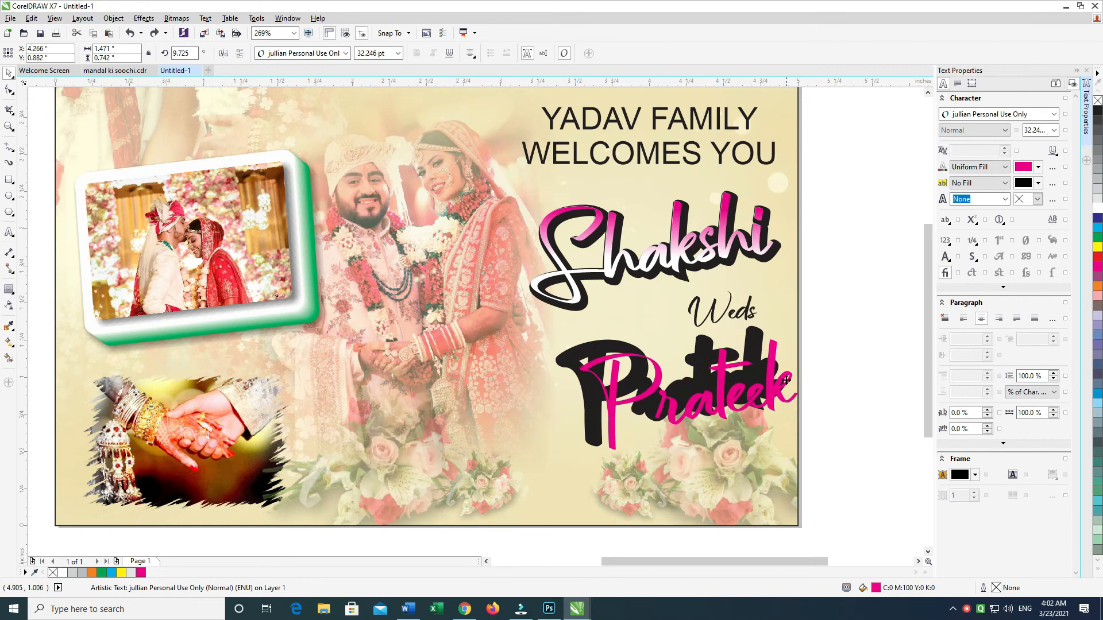
{"action": "left_click_drag", "start_coordinate": [782, 381], "coordinate": [785, 384]}
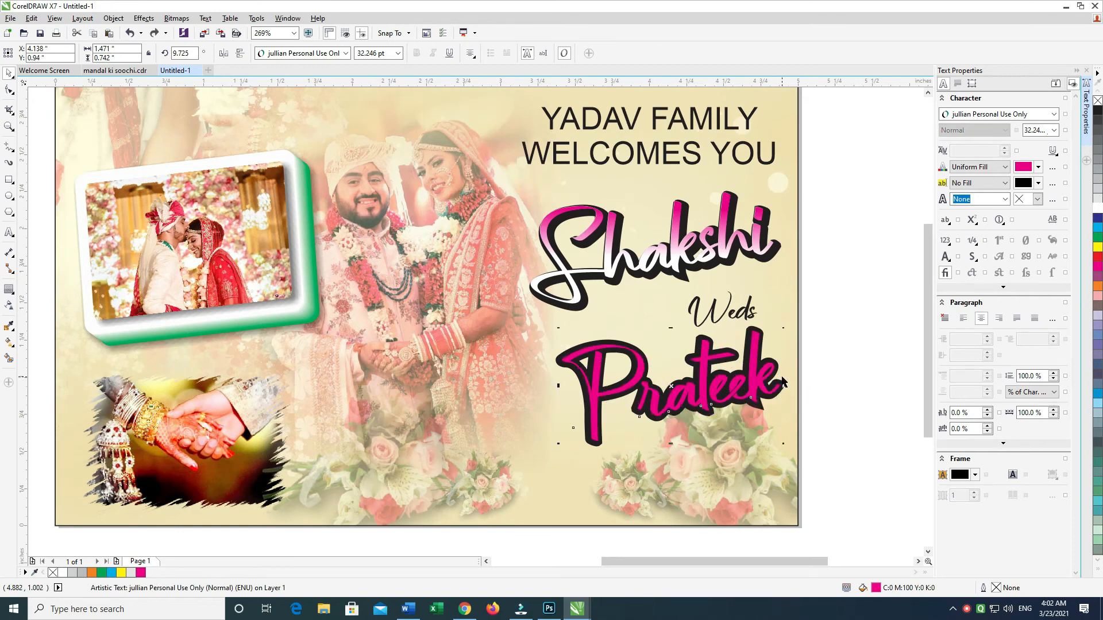
{"action": "left_click", "coordinate": [841, 350]}
Step: Try recolouring the black contour behind the groom's name, and undo the change
{"action": "left_click", "coordinate": [757, 336]}
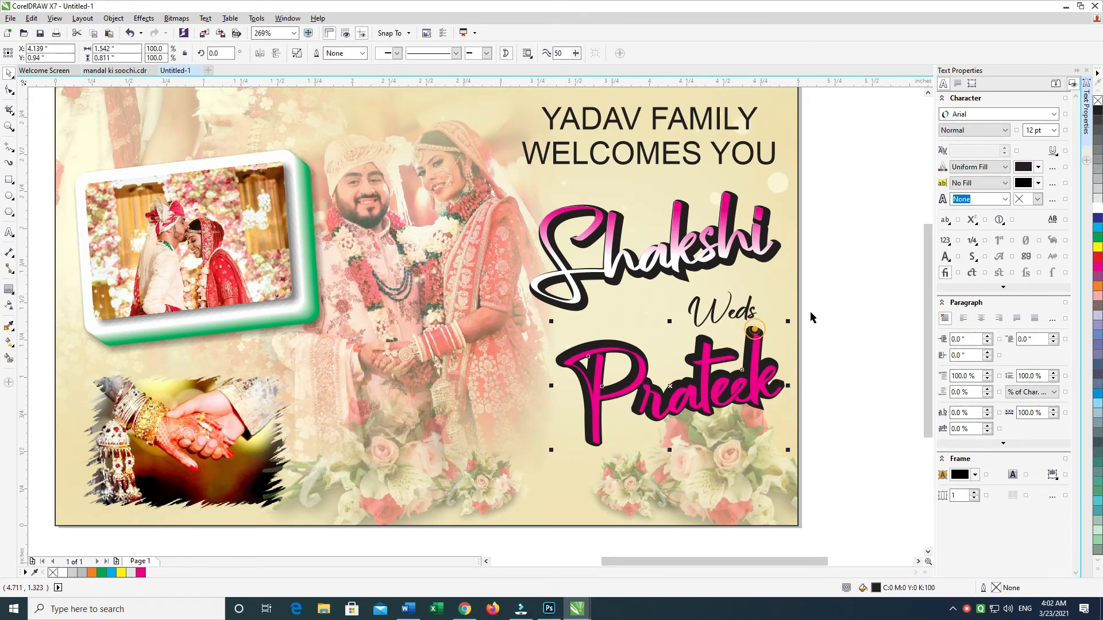
{"action": "left_click", "coordinate": [1097, 228]}
{"action": "key", "text": "ctrl+z"}
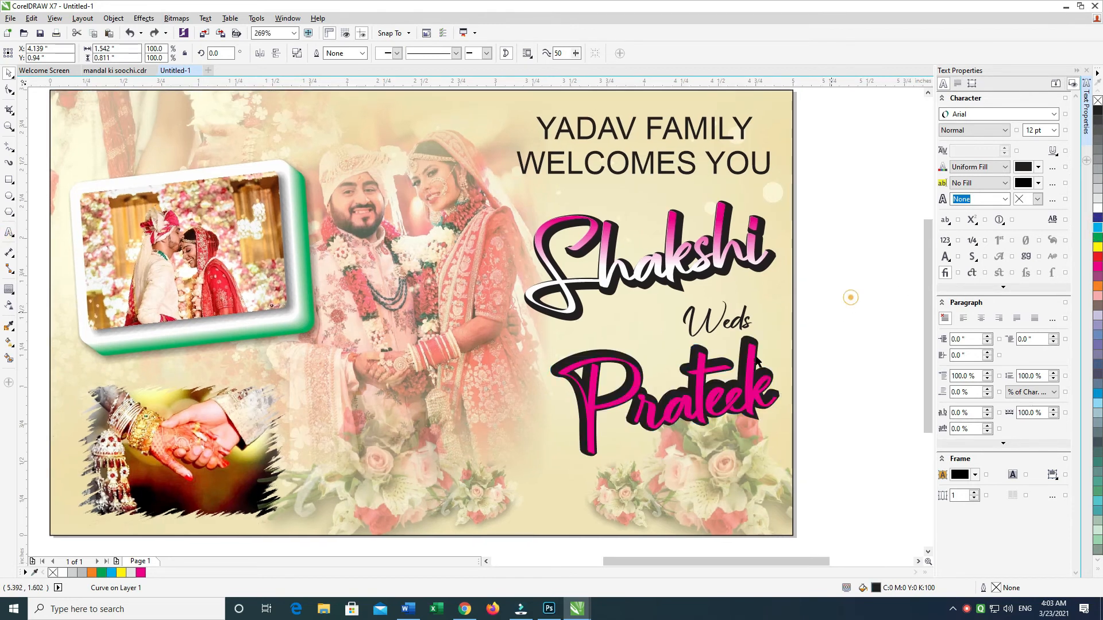
Step: Try a black-and-white fountain fill on the contour behind the groom's name, and undo it
{"action": "left_click", "coordinate": [666, 382]}
{"action": "left_click_drag", "start_coordinate": [677, 370], "coordinate": [682, 430]}
{"action": "left_click_drag", "start_coordinate": [694, 364], "coordinate": [703, 415]}
{"action": "mouse_move", "coordinate": [685, 373]}
{"action": "left_mouse_down"}
{"action": "mouse_move", "coordinate": [681, 398]}
{"action": "mouse_move", "coordinate": [695, 379]}
{"action": "left_mouse_up"}
{"action": "left_click", "coordinate": [704, 424]}
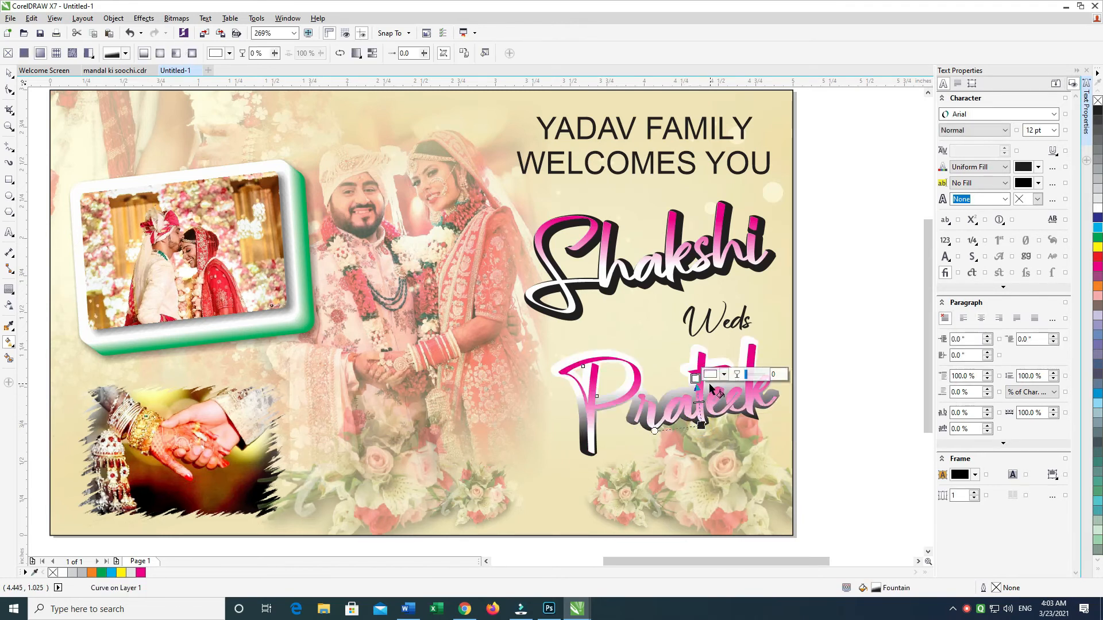
{"action": "key", "text": "ctrl+z"}
Step: Apply an upward magenta-to-white fountain fill to the groom's name and adjust the gradient's extent
{"action": "left_click", "coordinate": [714, 407]}
{"action": "left_click_drag", "start_coordinate": [707, 435], "coordinate": [691, 380]}
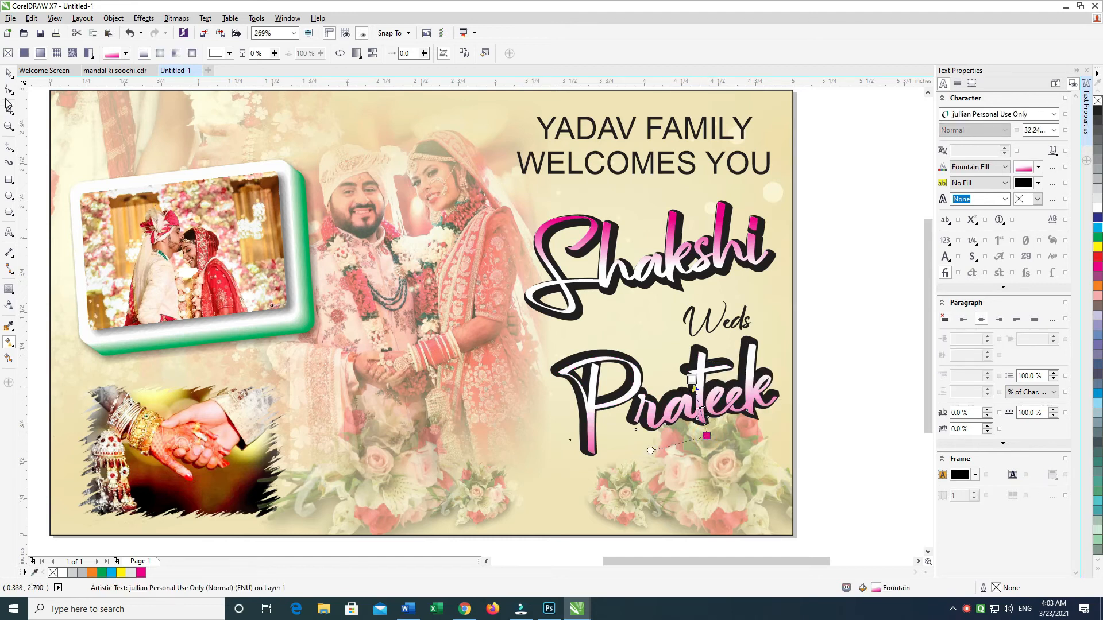
{"action": "left_click", "coordinate": [8, 73]}
{"action": "left_click", "coordinate": [787, 290]}
{"action": "left_click", "coordinate": [805, 332]}
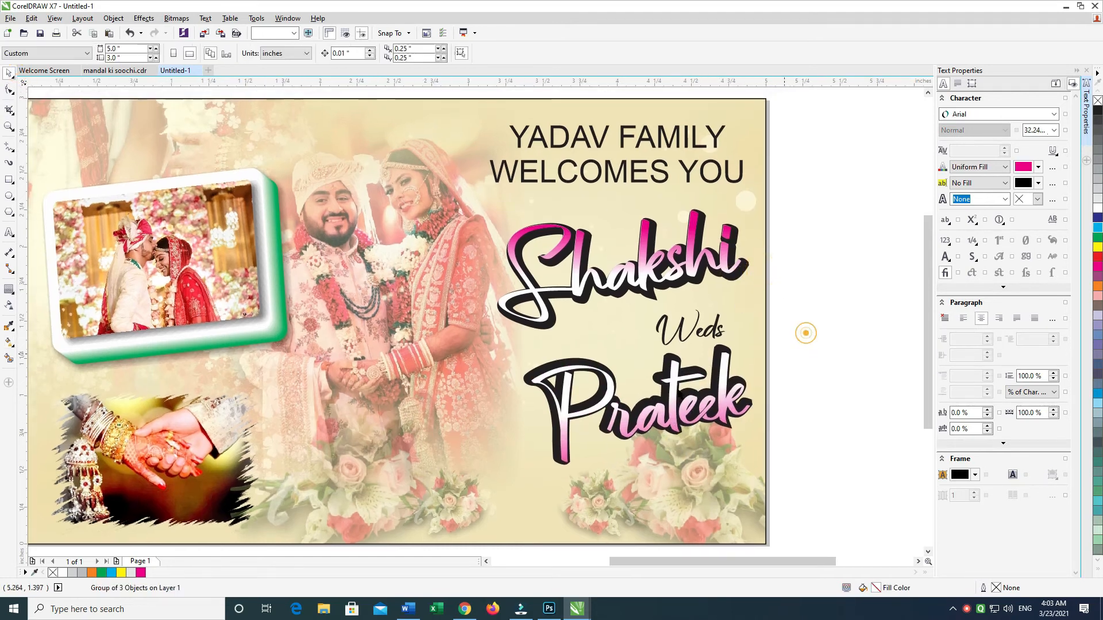
{"action": "key", "text": "g"}
{"action": "left_click", "coordinate": [678, 389]}
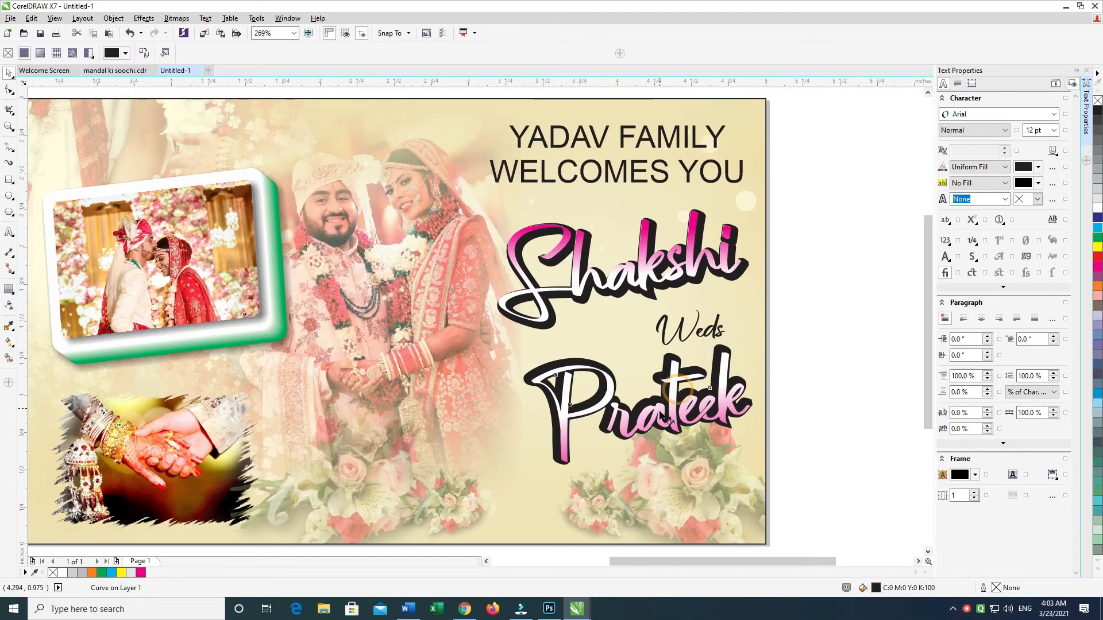
{"action": "left_click", "coordinate": [667, 418]}
{"action": "left_click", "coordinate": [674, 422]}
{"action": "left_click_drag", "start_coordinate": [665, 388], "coordinate": [659, 363]}
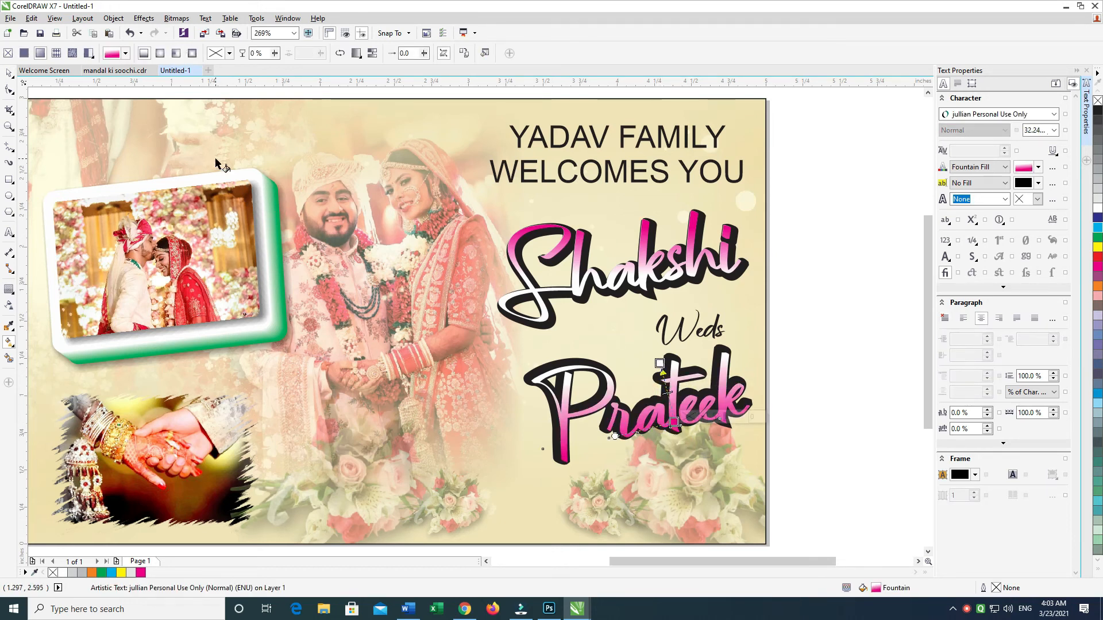
{"action": "left_click", "coordinate": [9, 73]}
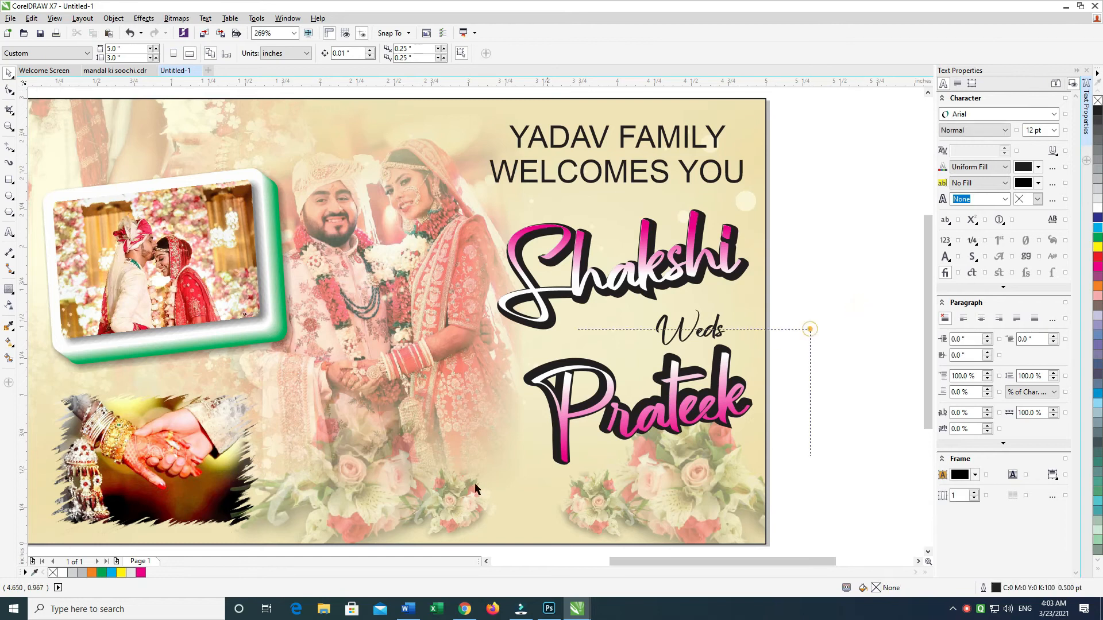
{"action": "left_click_drag", "start_coordinate": [534, 434], "coordinate": [467, 453]}
{"action": "left_click", "coordinate": [756, 293]}
{"action": "left_click", "coordinate": [597, 344]}
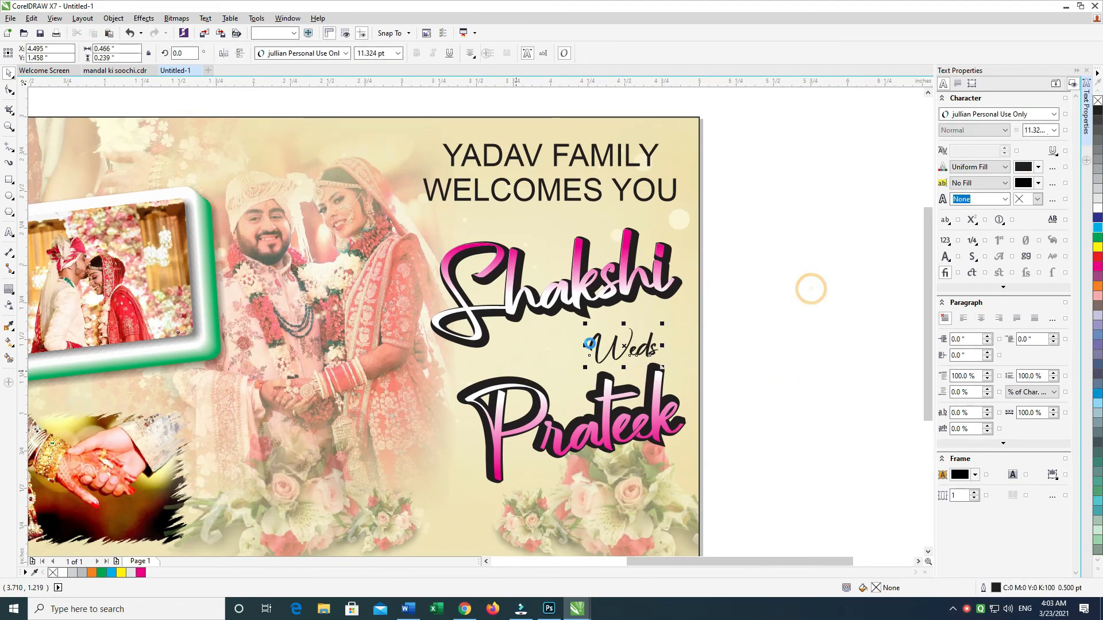
{"action": "left_click", "coordinate": [754, 243]}
{"action": "left_click_drag", "start_coordinate": [752, 245], "coordinate": [749, 259]}
Step: Delete the black contour behind the bride's name
{"action": "left_click", "coordinate": [626, 286]}
{"action": "left_click_drag", "start_coordinate": [622, 276], "coordinate": [646, 263]}
{"action": "key", "text": "ctrl+z"}
{"action": "left_click", "coordinate": [626, 279], "text": "ctrl"}
{"action": "key", "text": "Delete"}
{"action": "key", "text": "ctrl+z"}
{"action": "key", "text": "ctrl+shift+z"}
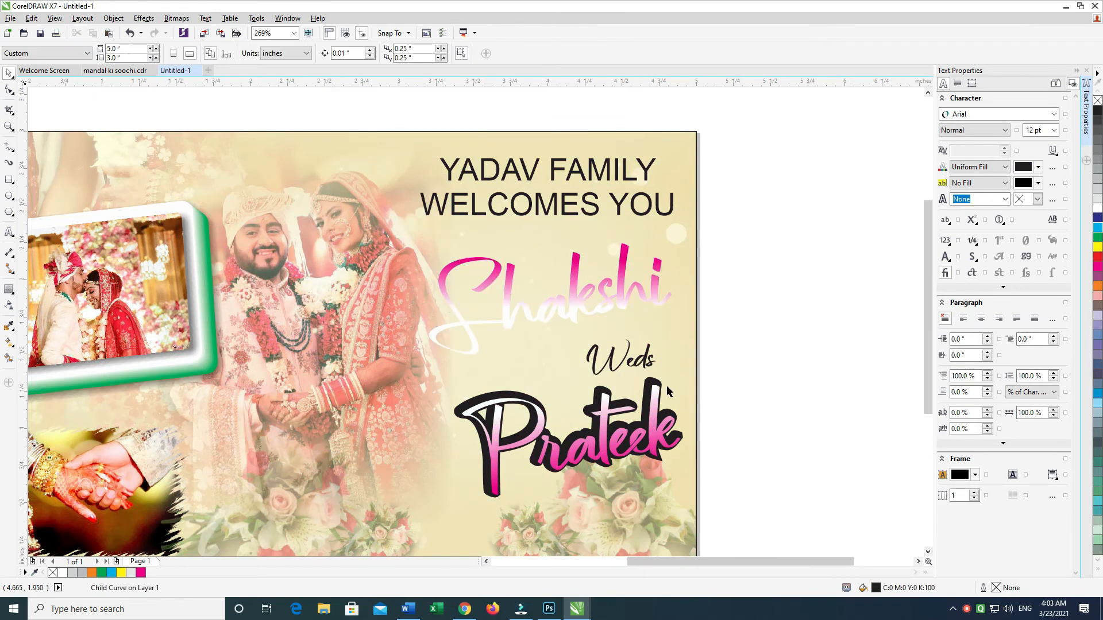
Step: Delete the black contour behind the groom's name
{"action": "left_click", "coordinate": [665, 402], "text": "ctrl"}
{"action": "key", "text": "Delete"}
{"action": "left_click", "coordinate": [781, 362]}
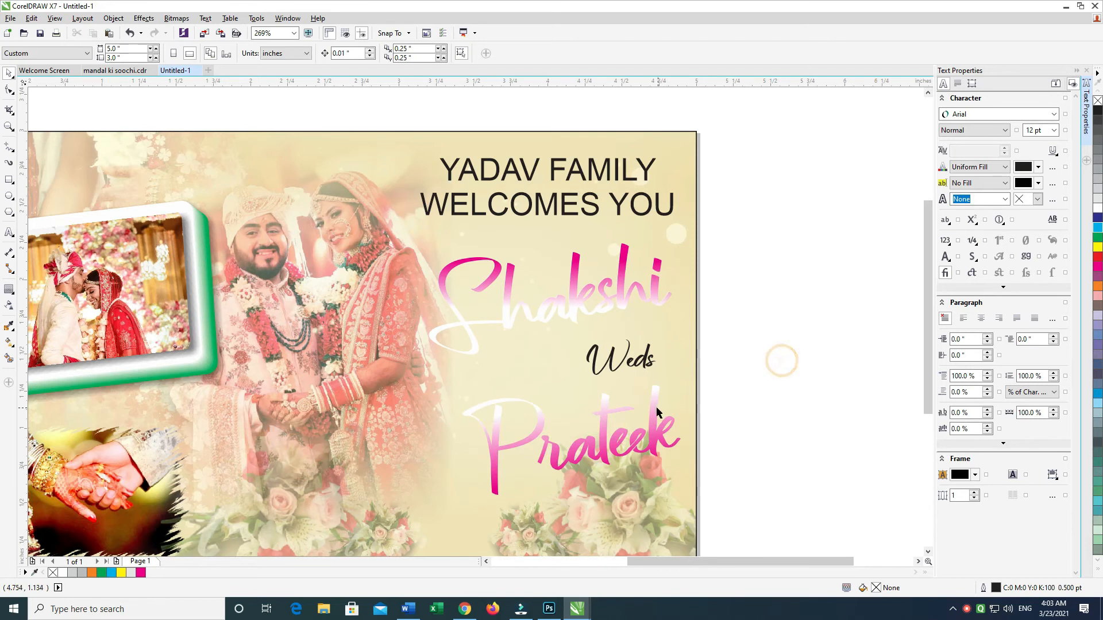
{"action": "left_click", "coordinate": [656, 408]}
{"action": "key", "text": "ctrl+z"}
{"action": "key", "text": "ctrl+shift+z"}
{"action": "left_click", "coordinate": [743, 350]}
Step: Group the bride's and groom's names and fill them with solid red (C0 M100 Y100 K0)
{"action": "left_click", "coordinate": [653, 411]}
{"action": "left_click", "coordinate": [658, 287], "text": "shift"}
{"action": "key", "text": "ctrl+g"}
{"action": "left_click", "coordinate": [1097, 256]}
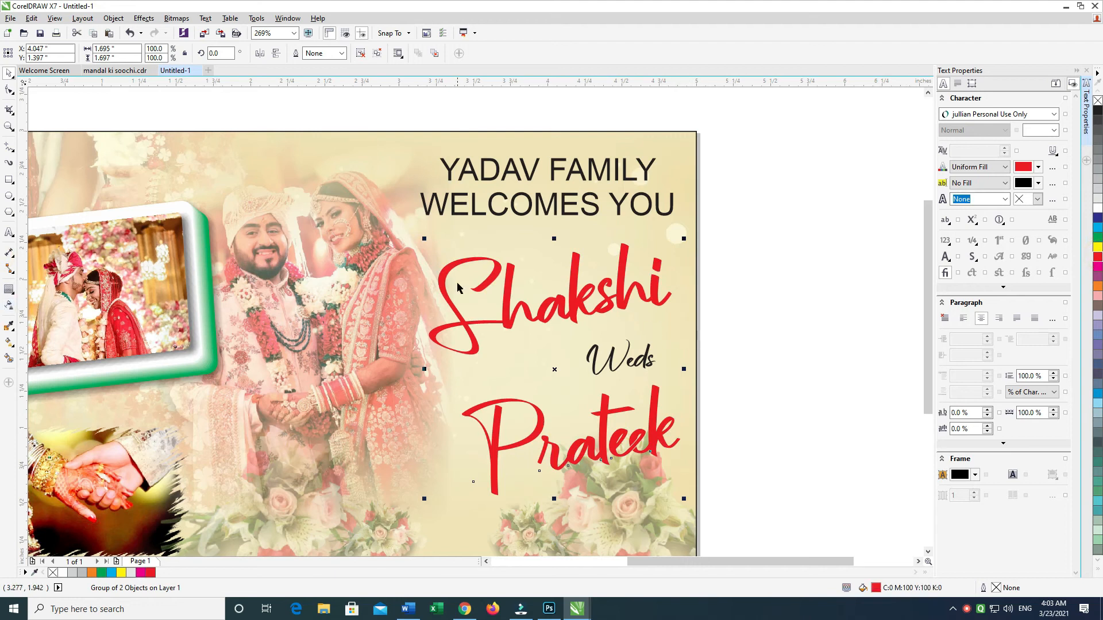
Step: Give the grouped red names a 4 pt black outline placed behind their fill
{"action": "key", "text": "F12"}
{"action": "key", "text": "Return"}
{"action": "key", "text": "F12"}
{"action": "left_click", "coordinate": [512, 308]}
{"action": "left_click", "coordinate": [539, 412]}
{"action": "left_click", "coordinate": [615, 291]}
{"action": "left_click", "coordinate": [721, 237]}
{"action": "left_click_drag", "start_coordinate": [634, 286], "coordinate": [641, 309]}
{"action": "key", "text": "ctrl+z"}
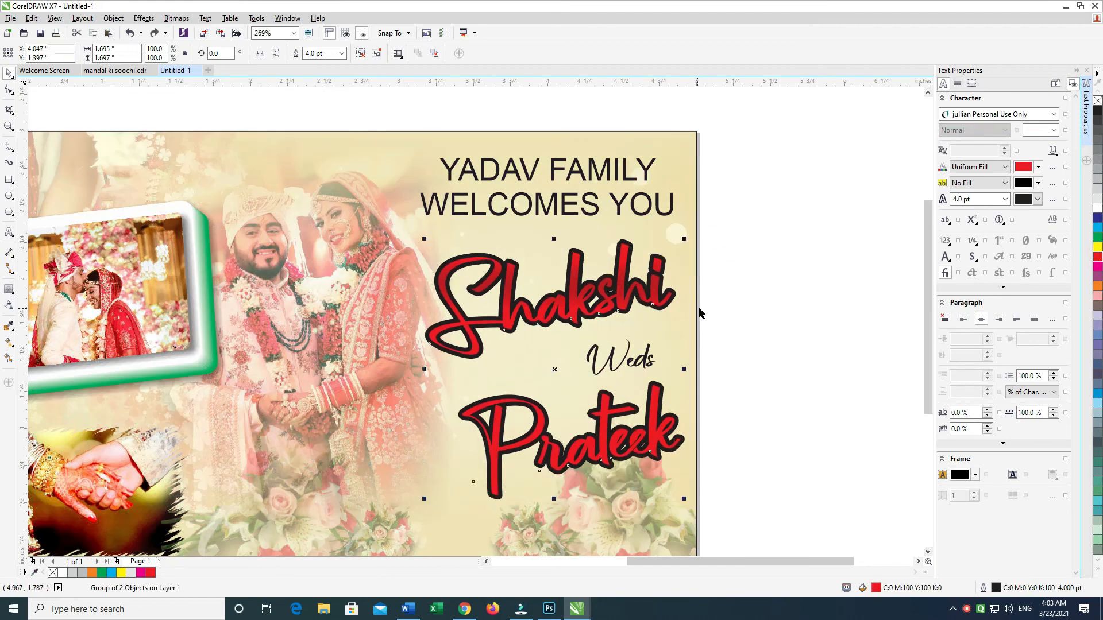
Step: Ungroup the two names, try a red-to-white fountain fill across them, and undo the fill
{"action": "key", "text": "ctrl+i"}
{"action": "key", "text": "Escape"}
{"action": "key", "text": "ctrl+u"}
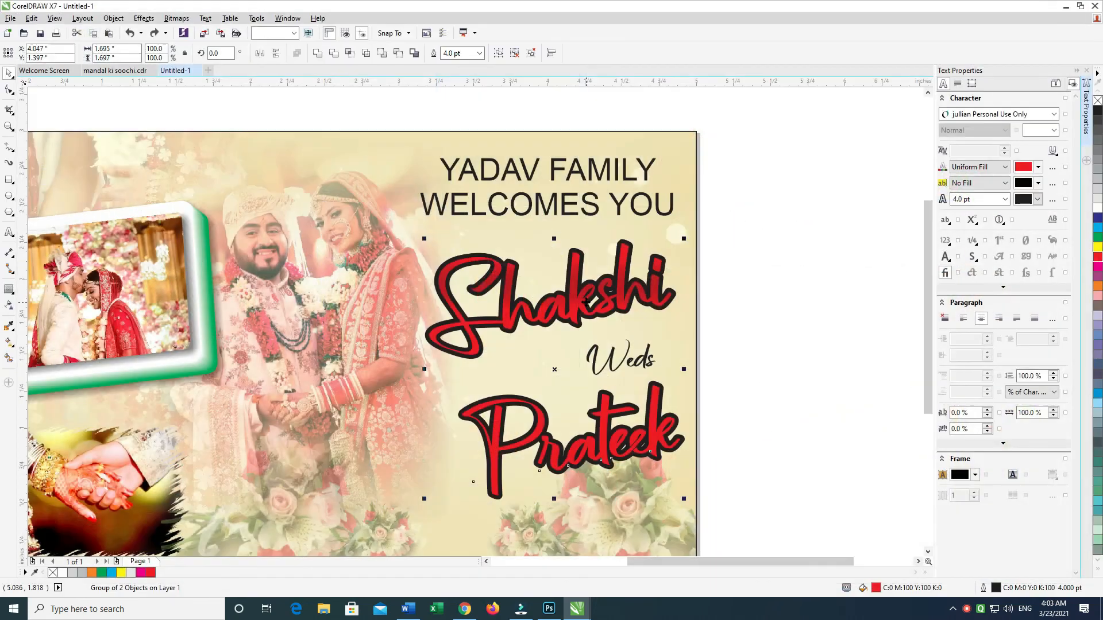
{"action": "key", "text": "g"}
{"action": "left_click_drag", "start_coordinate": [573, 294], "coordinate": [578, 335]}
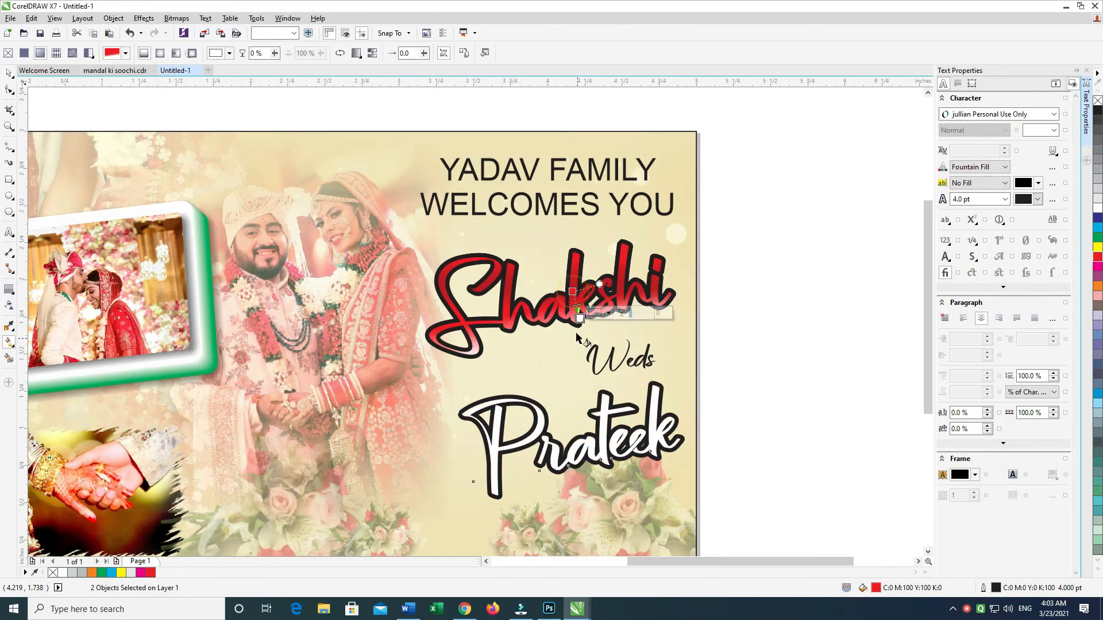
{"action": "key", "text": "ctrl+z"}
{"action": "left_click", "coordinate": [4, 75]}
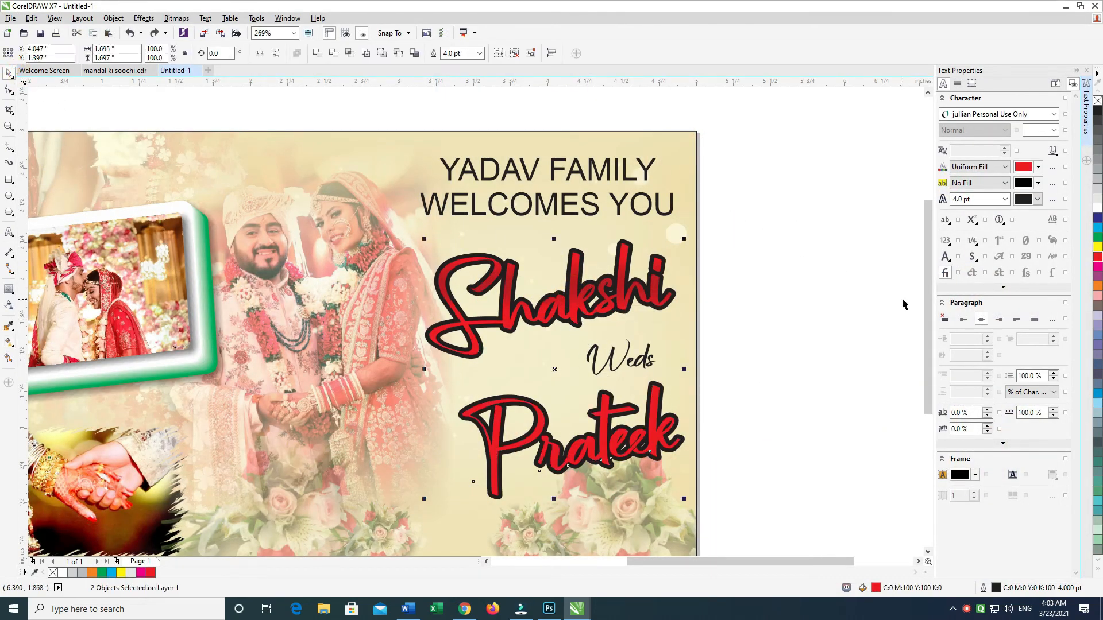
Step: Try moving the bride's name before and after ungrouping it, undoing each move
{"action": "left_click_drag", "start_coordinate": [644, 295], "coordinate": [706, 297]}
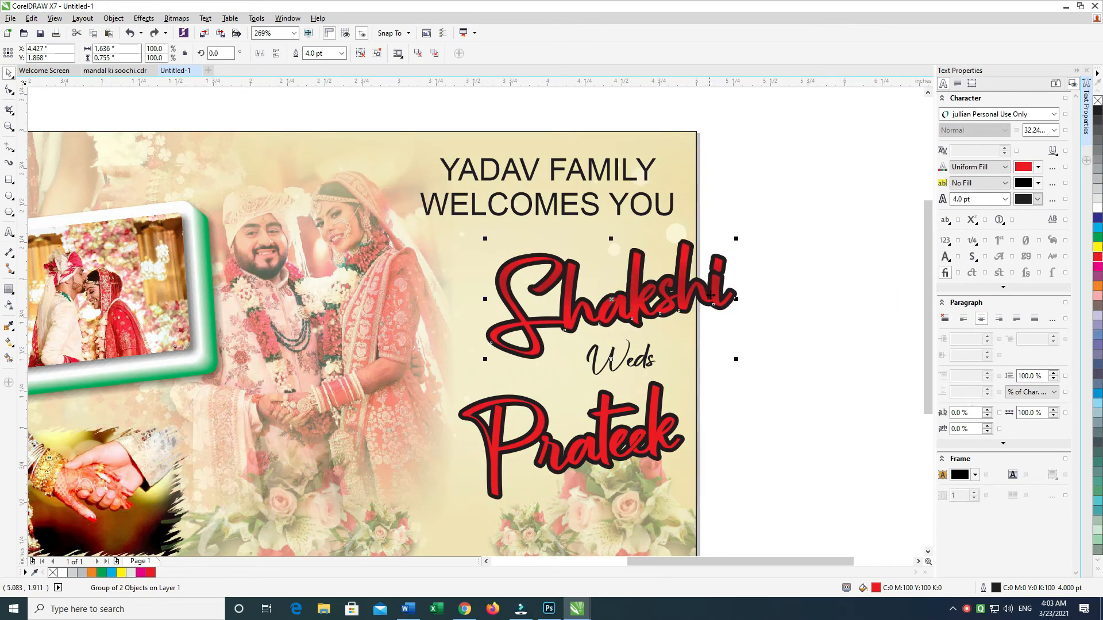
{"action": "key", "text": "ctrl+z"}
{"action": "key", "text": "ctrl+u"}
{"action": "left_click", "coordinate": [739, 297]}
{"action": "left_click_drag", "start_coordinate": [589, 296], "coordinate": [622, 325]}
{"action": "key", "text": "ctrl+z"}
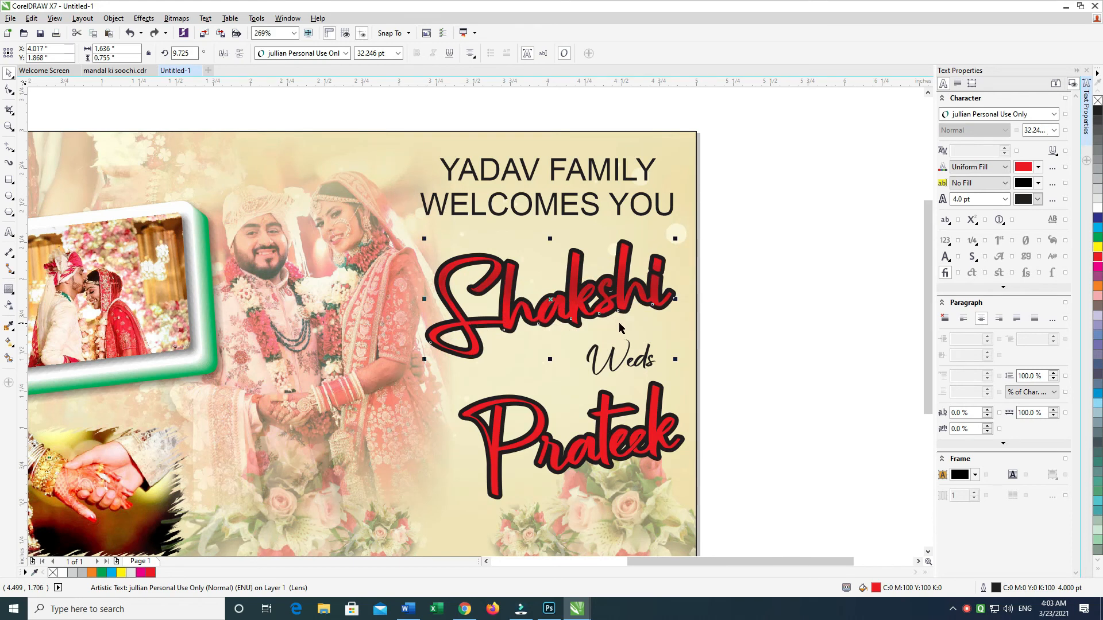
Step: Group the bride's and groom's names again and change their 4 pt outline to white
{"action": "left_click", "coordinate": [773, 295]}
{"action": "left_click", "coordinate": [621, 287]}
{"action": "left_click", "coordinate": [609, 409], "text": "shift"}
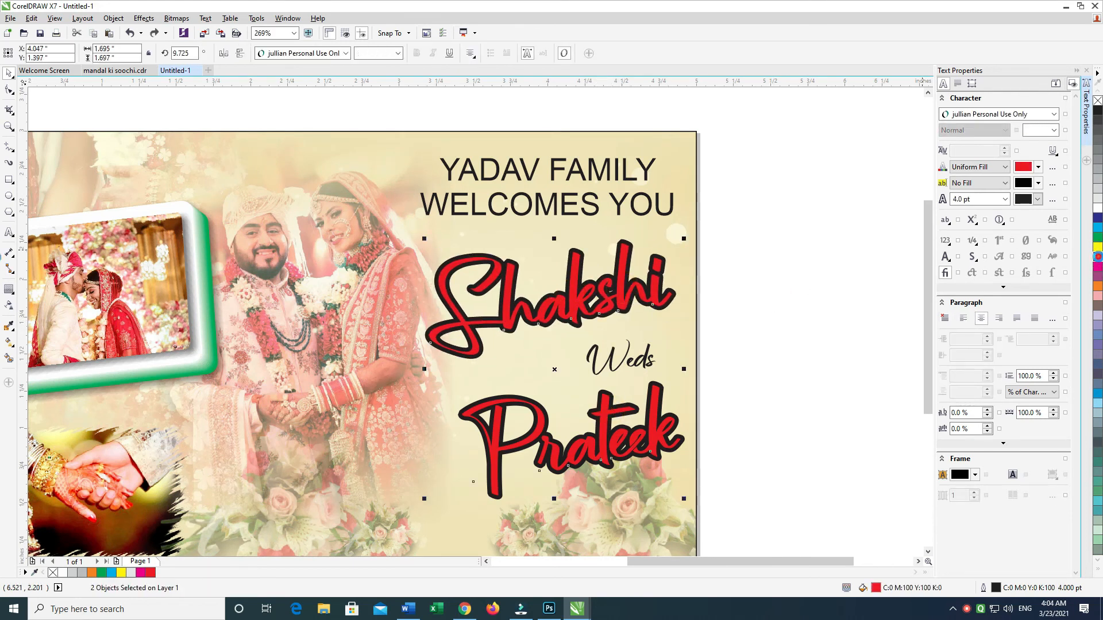
{"action": "key", "text": "ctrl+g"}
{"action": "left_click", "coordinate": [810, 229]}
Step: Move the bride's name slightly right and down, and place the word Weds at about X 4.511, Y 1.478 in
{"action": "left_click", "coordinate": [534, 285]}
{"action": "left_click", "coordinate": [585, 291]}
{"action": "left_click_drag", "start_coordinate": [585, 284], "coordinate": [599, 294]}
{"action": "left_click", "coordinate": [626, 357]}
{"action": "left_click_drag", "start_coordinate": [626, 358], "coordinate": [630, 357]}
{"action": "left_click", "coordinate": [794, 268]}
{"action": "left_click_drag", "start_coordinate": [650, 305], "coordinate": [664, 305]}
{"action": "key", "text": "ctrl+z"}
Step: Add a black Multiply drop shadow falling to the lower right of the grouped names, with opacity 35 and feathering 5
{"action": "left_click", "coordinate": [14, 294]}
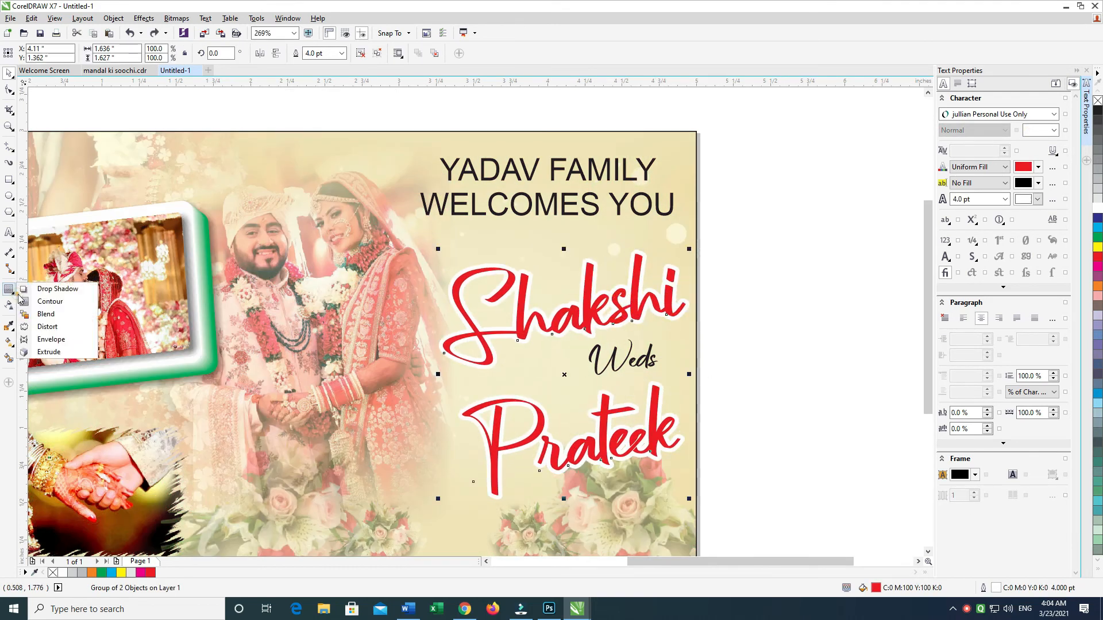
{"action": "left_click", "coordinate": [46, 287]}
{"action": "left_click_drag", "start_coordinate": [675, 478], "coordinate": [672, 473]}
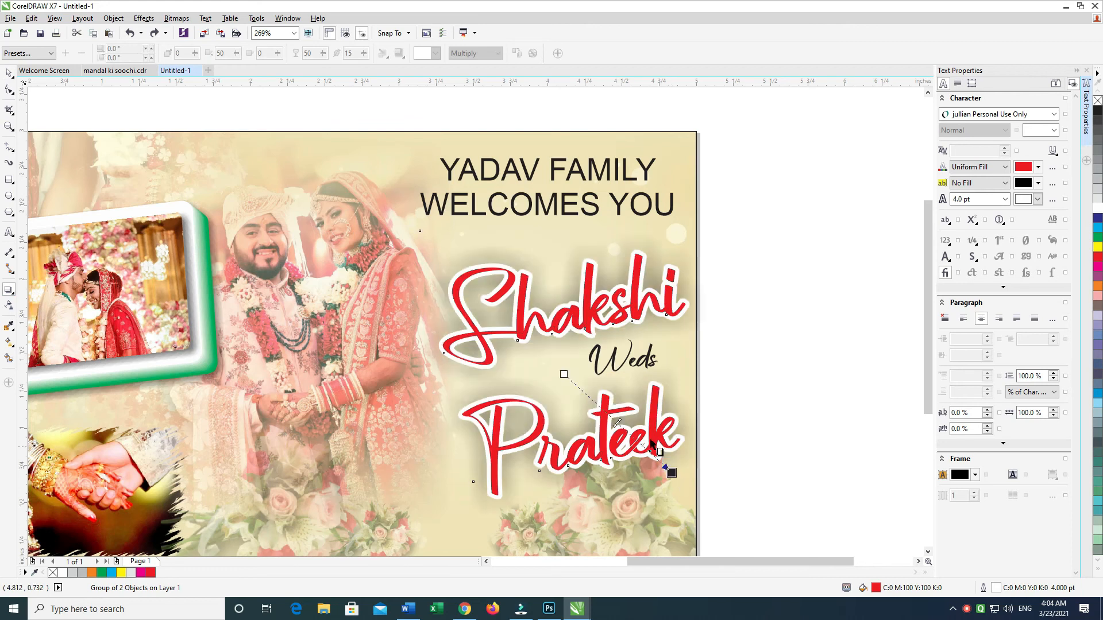
{"action": "type", "text": "35"}
{"action": "key", "text": "Tab"}
{"action": "type", "text": "5"}
{"action": "key", "text": "Return"}
{"action": "key", "text": "Down"}
{"action": "key", "text": "Down"}
{"action": "key", "text": "Down"}
{"action": "key", "text": "Down"}
{"action": "key", "text": "Down"}
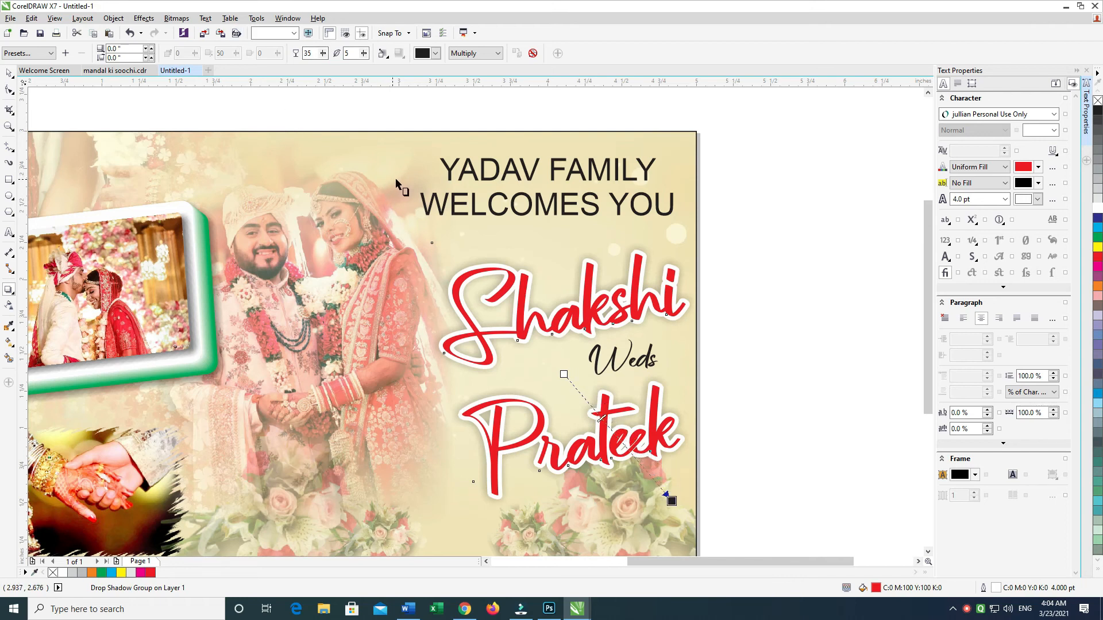
{"action": "key", "text": "Down"}
{"action": "key", "text": "Down"}
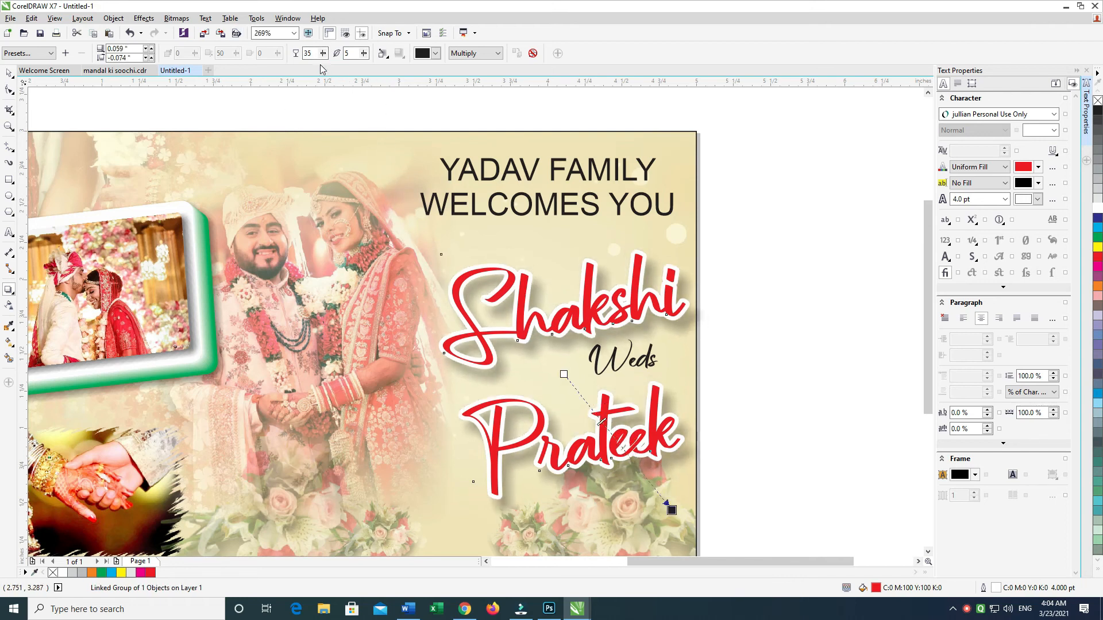
Step: Set the names' drop shadow opacity to 45 and its feathering to 5
{"action": "type", "text": "45"}
{"action": "key", "text": "Tab"}
{"action": "type", "text": "10"}
{"action": "key", "text": "Return"}
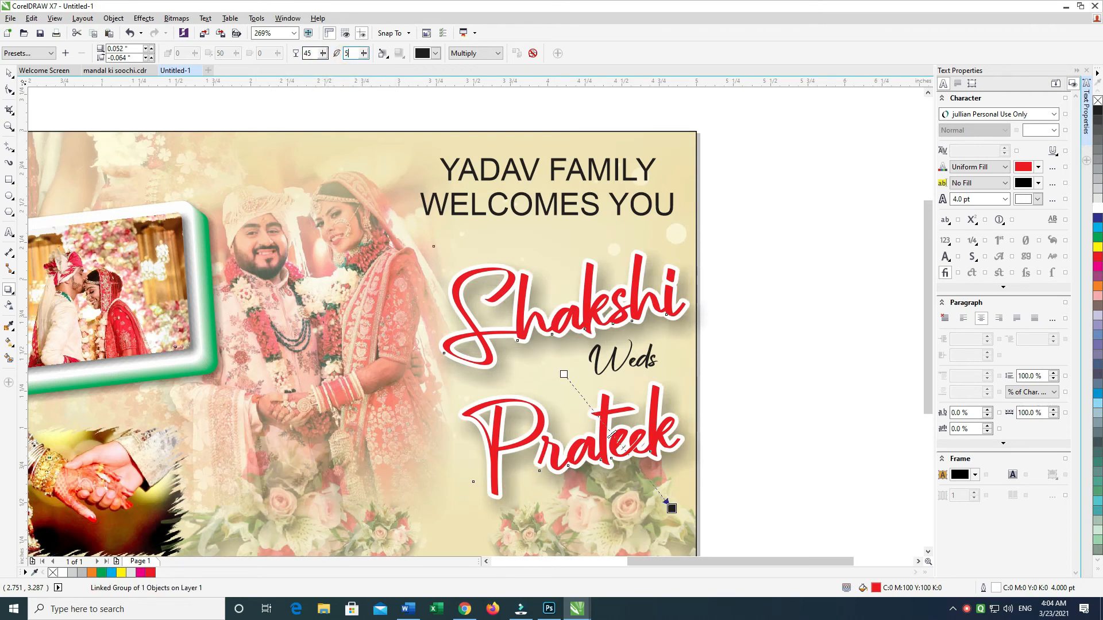
{"action": "key", "text": "Return"}
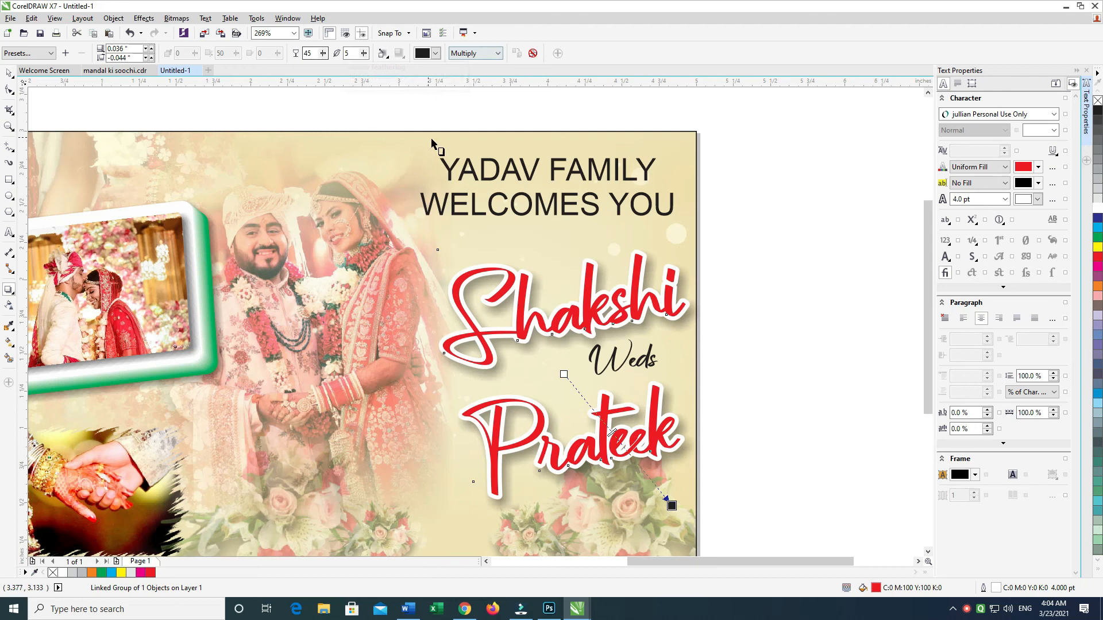
{"action": "left_click", "coordinate": [8, 73]}
Step: Give the word Weds a white 2 pt outline placed behind its black fill
{"action": "mouse_move", "coordinate": [428, 398]}
{"action": "left_mouse_down"}
{"action": "mouse_move", "coordinate": [827, 290]}
{"action": "mouse_move", "coordinate": [739, 291]}
{"action": "left_mouse_up"}
{"action": "key", "text": "F12"}
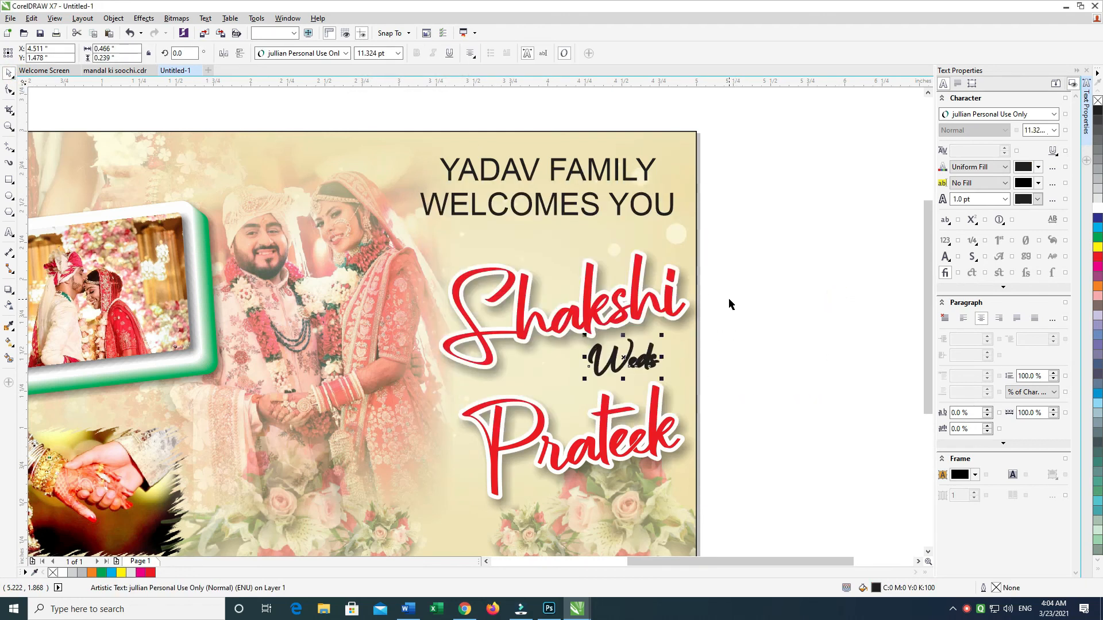
{"action": "key", "text": "Return"}
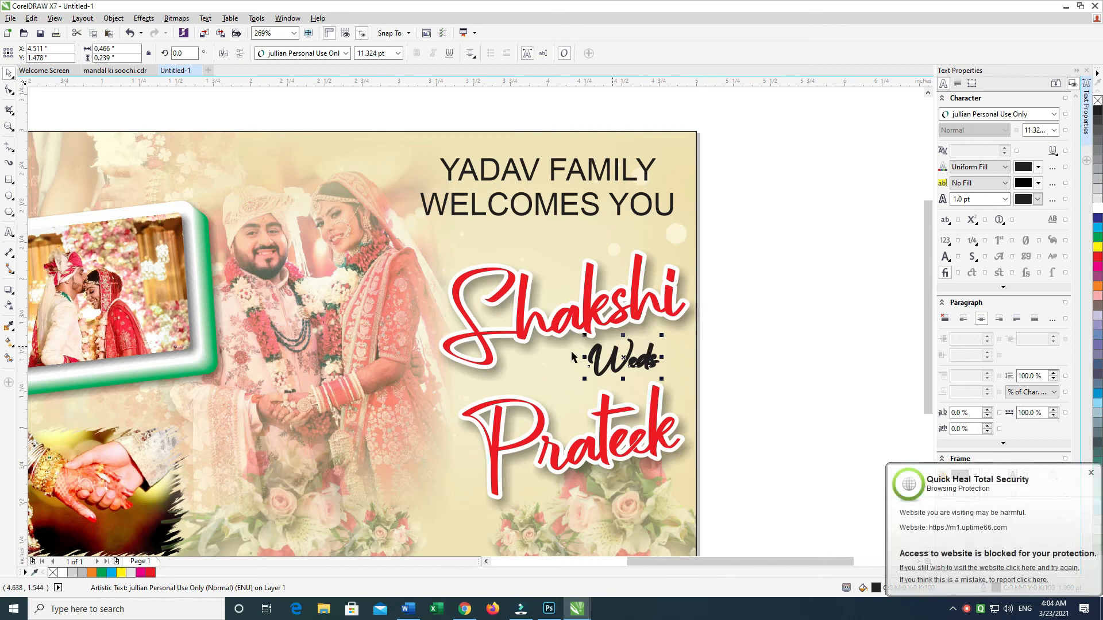
{"action": "key", "text": "F12"}
{"action": "left_click", "coordinate": [544, 410]}
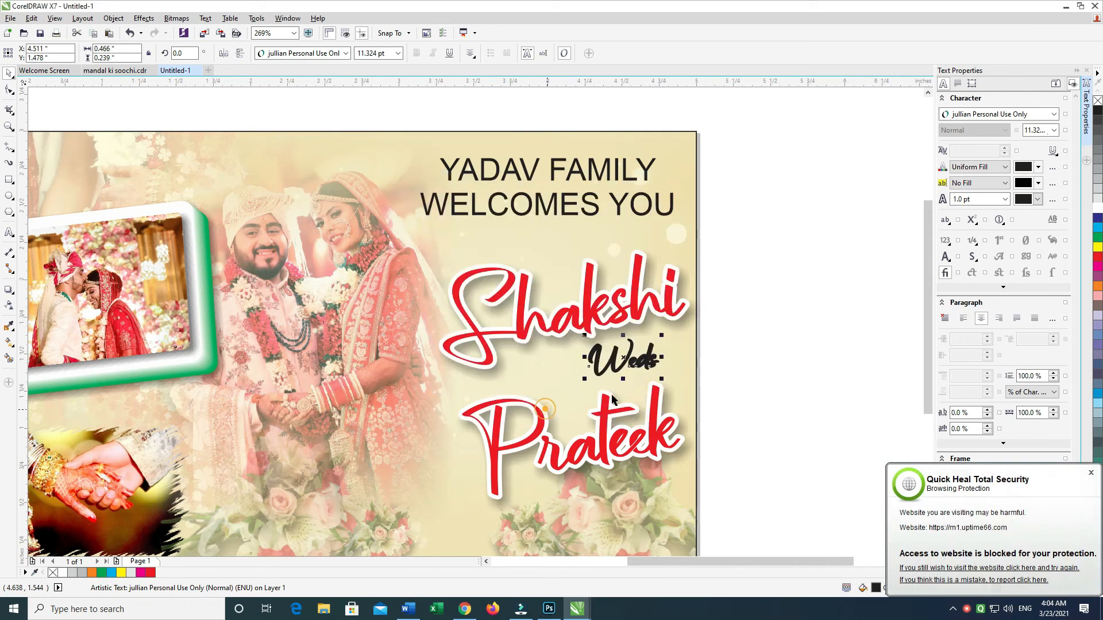
{"action": "right_click", "coordinate": [1099, 210]}
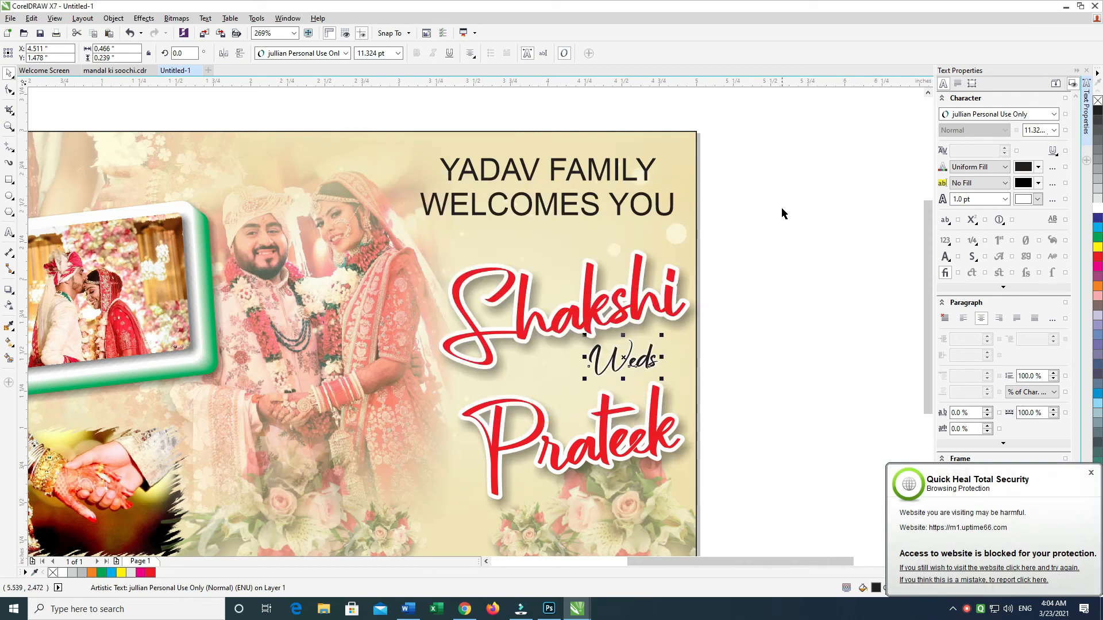
{"action": "key", "text": "F12"}
{"action": "type", "text": "2"}
{"action": "key", "text": "Return"}
Step: Group the word Weds together with the bride's and groom's names
{"action": "mouse_move", "coordinate": [801, 201]}
{"action": "left_mouse_down"}
{"action": "mouse_move", "coordinate": [360, 483]}
{"action": "mouse_move", "coordinate": [374, 546]}
{"action": "left_mouse_up"}
{"action": "key", "text": "ctrl+g"}
{"action": "left_click_drag", "start_coordinate": [603, 525], "coordinate": [645, 442]}
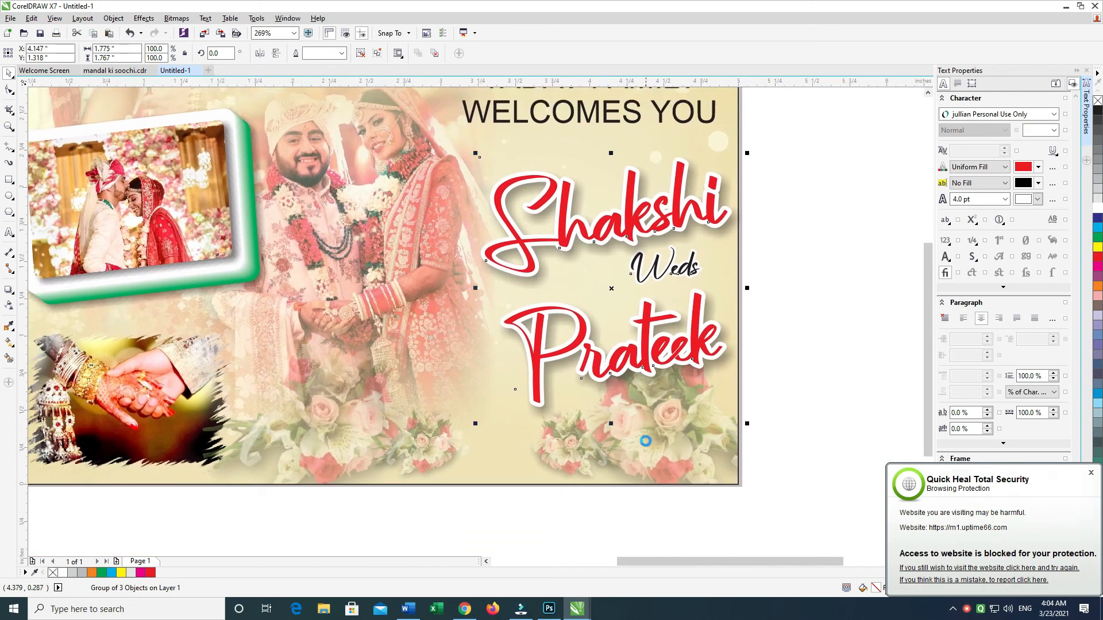
Step: Scale the two-line family welcome heading down to about 13.8 pt at the card's upper right
{"action": "left_click_drag", "start_coordinate": [833, 271], "coordinate": [821, 375]}
{"action": "left_click", "coordinate": [842, 169]}
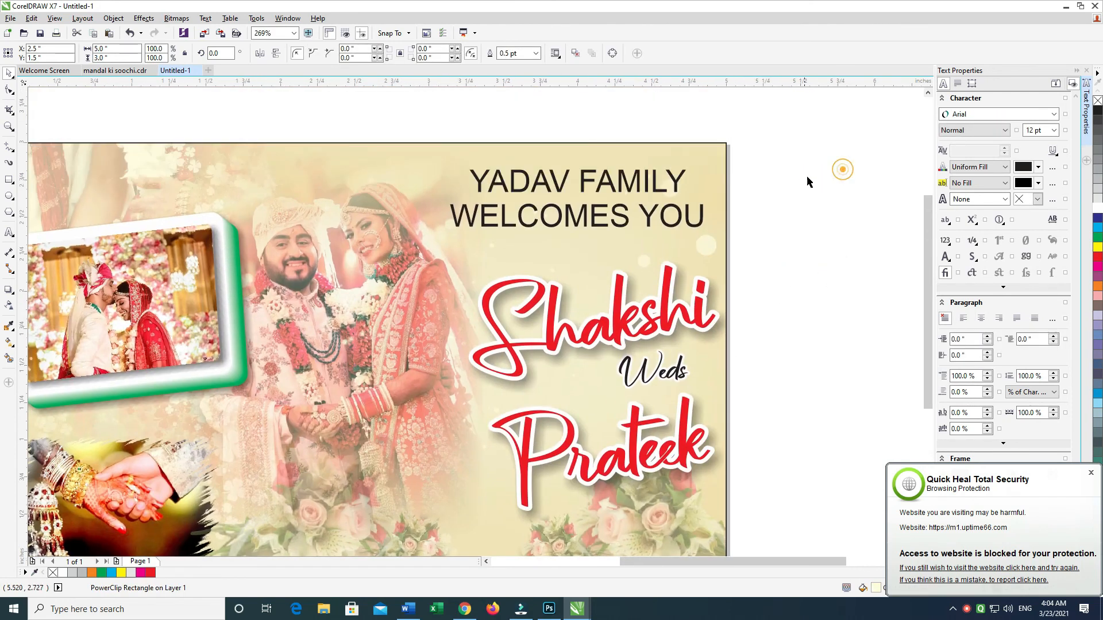
{"action": "left_click_drag", "start_coordinate": [807, 182], "coordinate": [778, 269]}
{"action": "left_click_drag", "start_coordinate": [833, 207], "coordinate": [356, 340]}
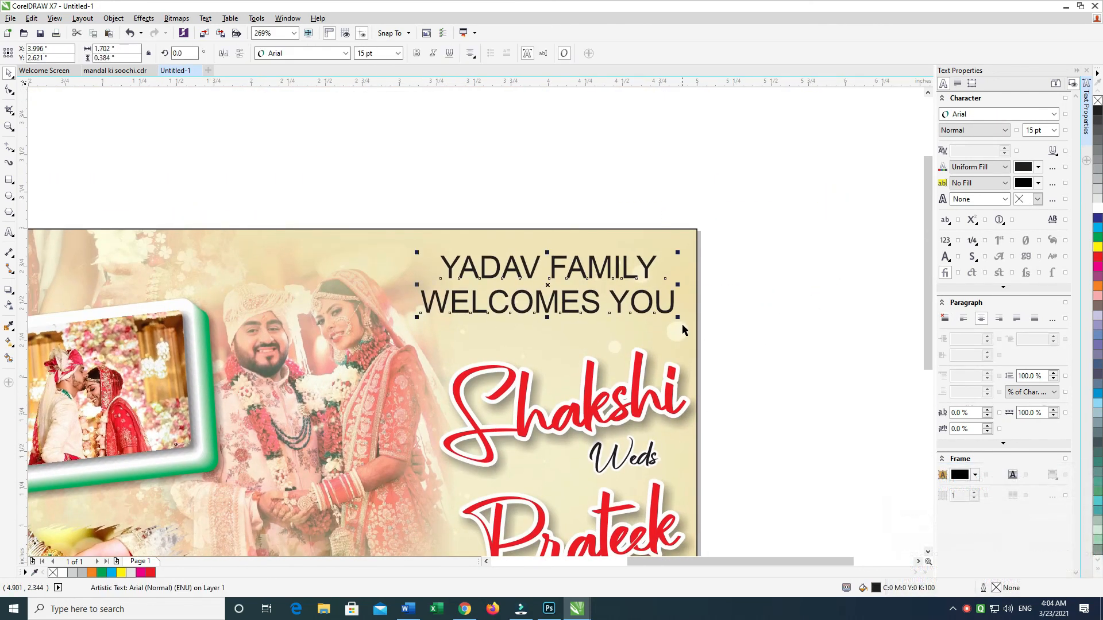
{"action": "left_click_drag", "start_coordinate": [676, 318], "coordinate": [680, 340]}
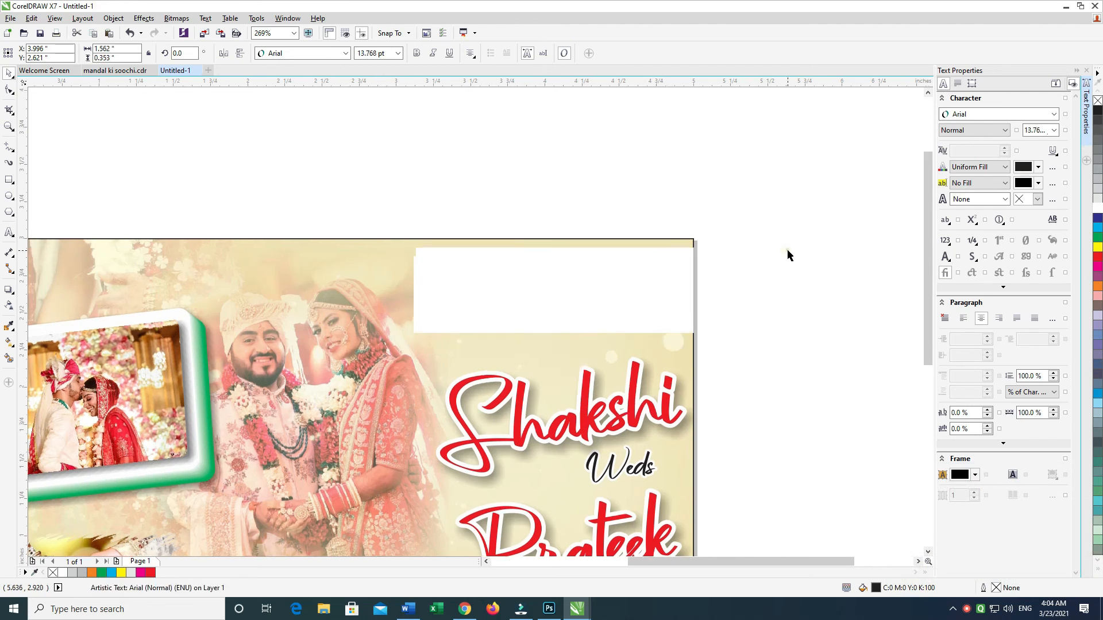
Step: Give the welcome heading a white 4 pt outline placed behind its black fill
{"action": "left_click", "coordinate": [795, 216]}
{"action": "left_click", "coordinate": [639, 281]}
{"action": "left_click", "coordinate": [684, 227]}
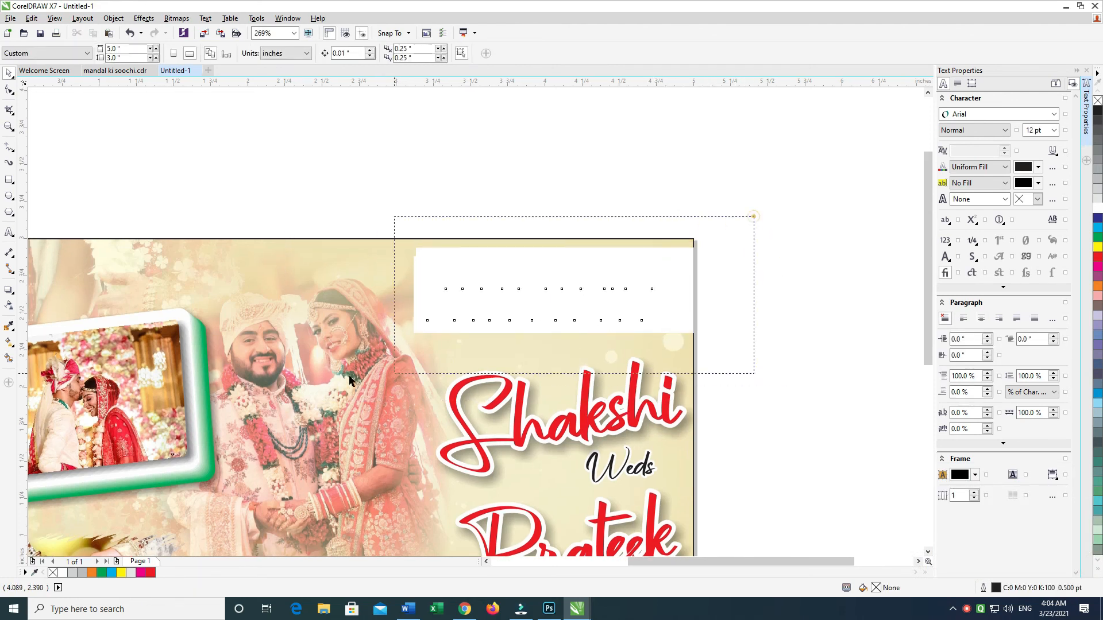
{"action": "left_click_drag", "start_coordinate": [349, 378], "coordinate": [350, 379]}
{"action": "key", "text": "F12"}
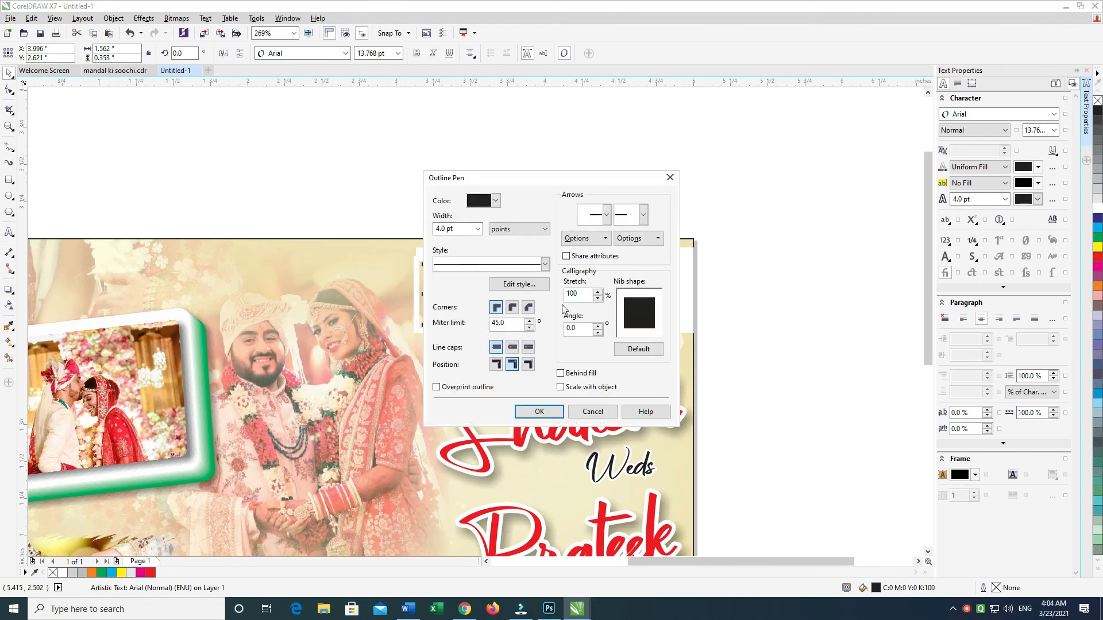
{"action": "left_click", "coordinate": [536, 411]}
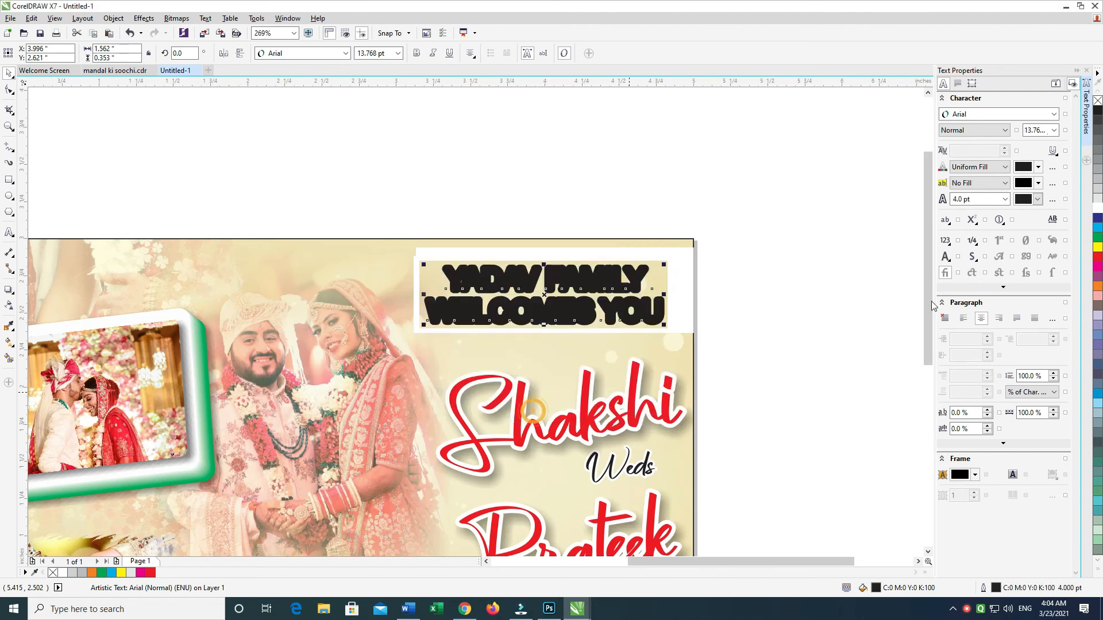
{"action": "right_click", "coordinate": [1098, 208]}
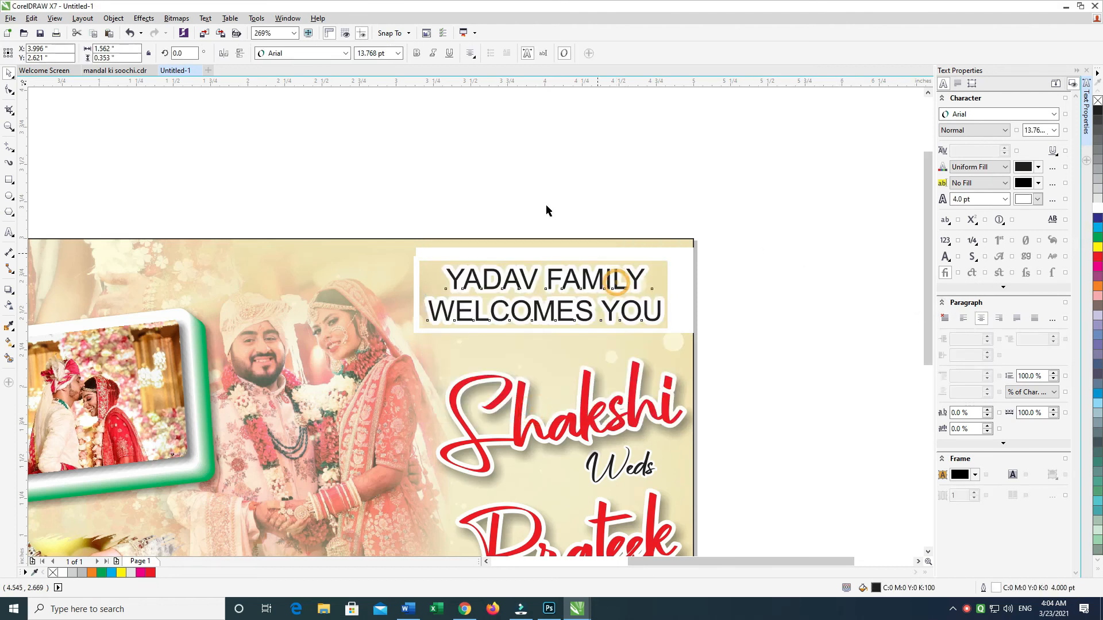
Step: Make the two-line welcome heading bold and italic
{"action": "left_click", "coordinate": [417, 53]}
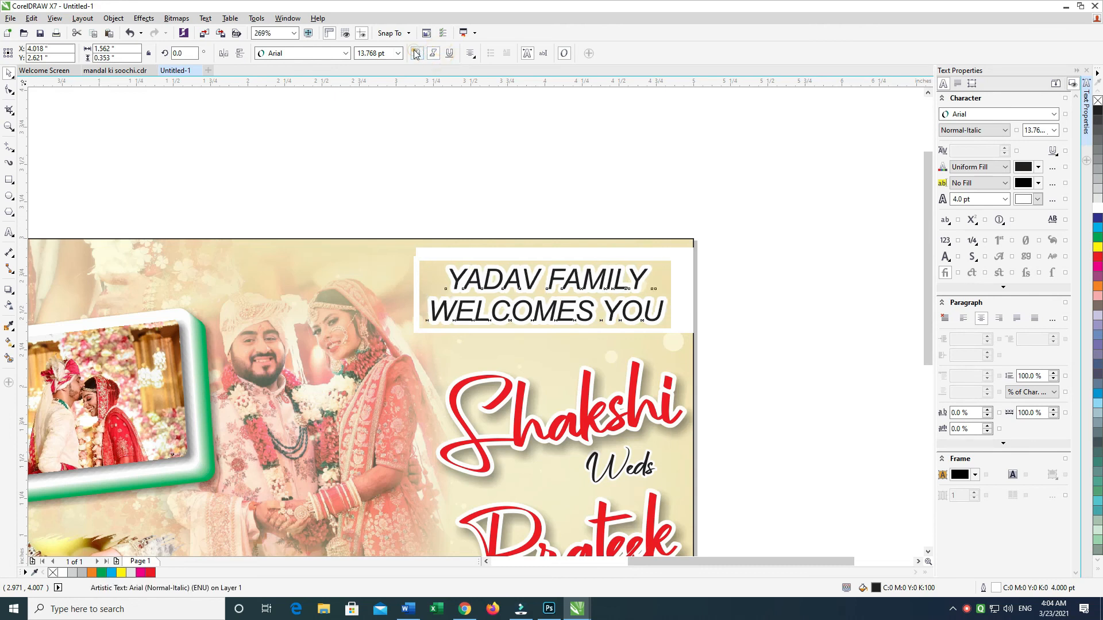
{"action": "left_click", "coordinate": [433, 53]}
{"action": "left_click", "coordinate": [741, 218]}
{"action": "left_click_drag", "start_coordinate": [292, 379], "coordinate": [753, 201]}
{"action": "left_click_drag", "start_coordinate": [288, 415], "coordinate": [761, 214]}
{"action": "key", "text": "Delete"}
{"action": "left_click", "coordinate": [541, 342]}
{"action": "left_click", "coordinate": [699, 209]}
Step: Draw a rectangle about 1.64 by 0.2 inches below the groom's name and round its corners to about 0.04 inches
{"action": "left_click_drag", "start_coordinate": [603, 362], "coordinate": [661, 251]}
{"action": "mouse_move", "coordinate": [817, 150]}
{"action": "left_mouse_down"}
{"action": "mouse_move", "coordinate": [453, 256]}
{"action": "mouse_move", "coordinate": [816, 153]}
{"action": "left_mouse_up"}
{"action": "left_click_drag", "start_coordinate": [632, 356], "coordinate": [719, 260]}
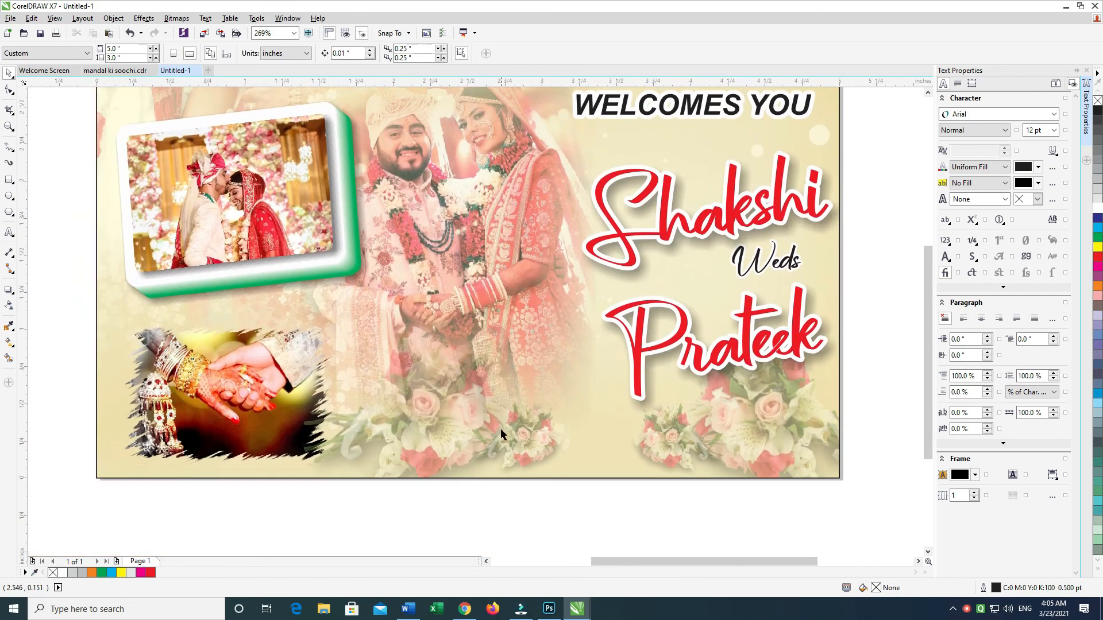
{"action": "left_click_drag", "start_coordinate": [501, 432], "coordinate": [496, 393]}
{"action": "left_click_drag", "start_coordinate": [431, 476], "coordinate": [415, 496]}
{"action": "left_click_drag", "start_coordinate": [499, 464], "coordinate": [439, 503]}
{"action": "left_click", "coordinate": [8, 181]}
{"action": "left_click_drag", "start_coordinate": [438, 440], "coordinate": [683, 468]}
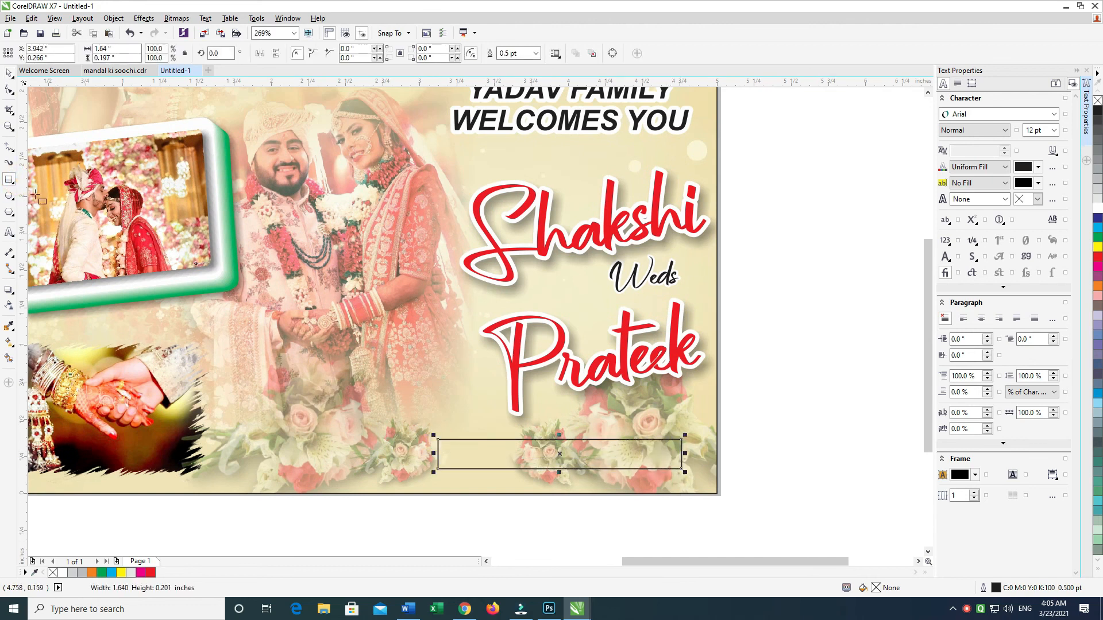
{"action": "left_click_drag", "start_coordinate": [439, 441], "coordinate": [446, 443]}
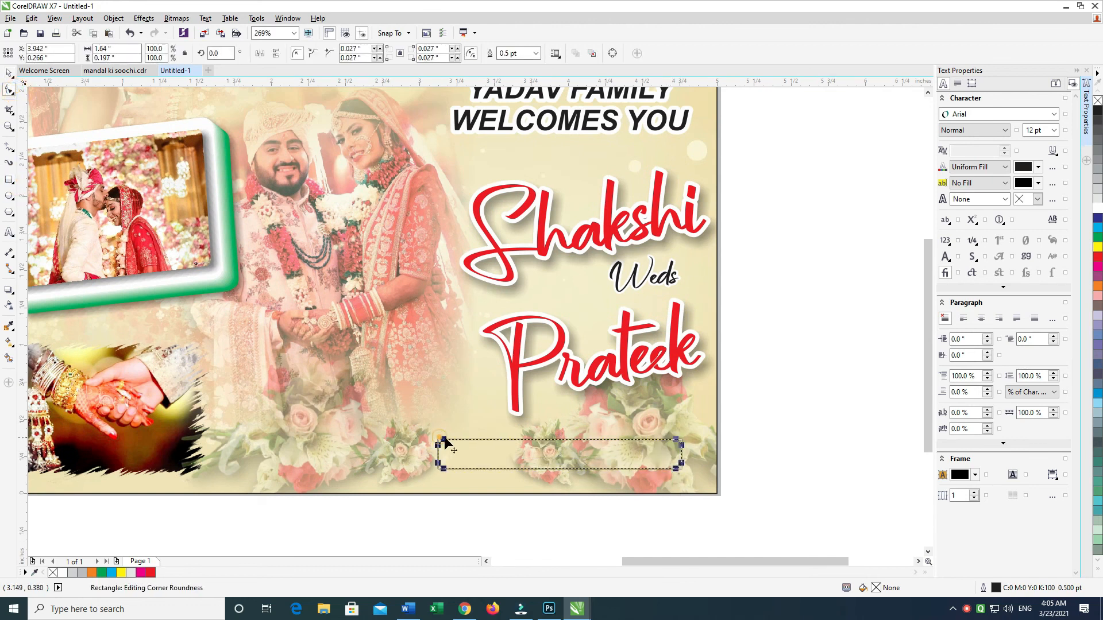
{"action": "left_click", "coordinate": [11, 74]}
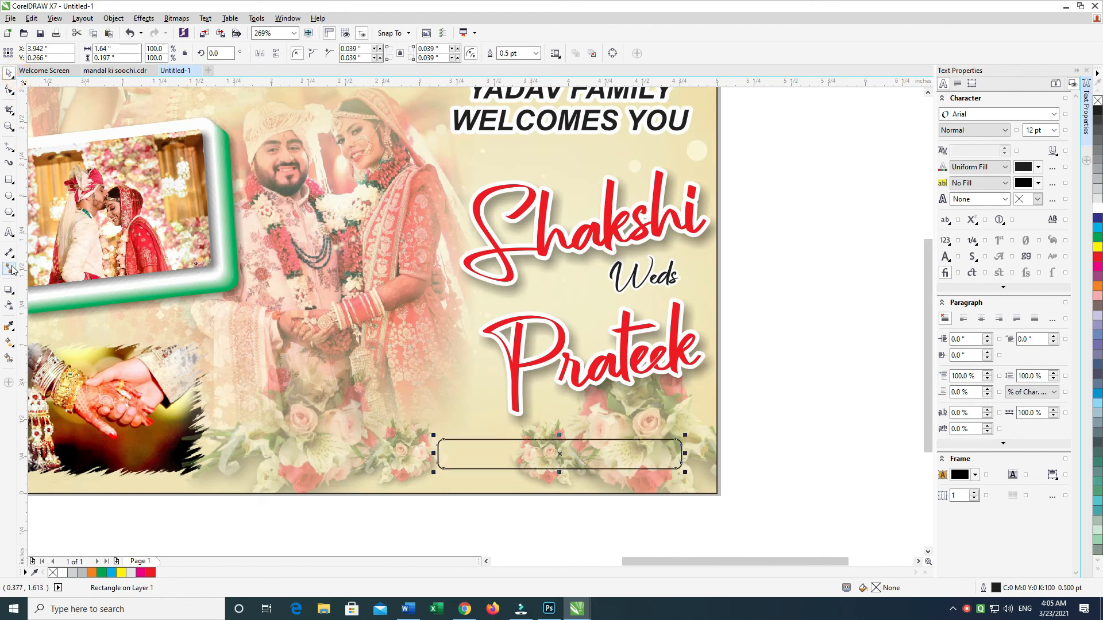
Step: Add the artistic text "26 May 2021" near the card's lower edge
{"action": "left_click", "coordinate": [10, 233]}
{"action": "left_click", "coordinate": [307, 510]}
{"action": "type", "text": "26"}
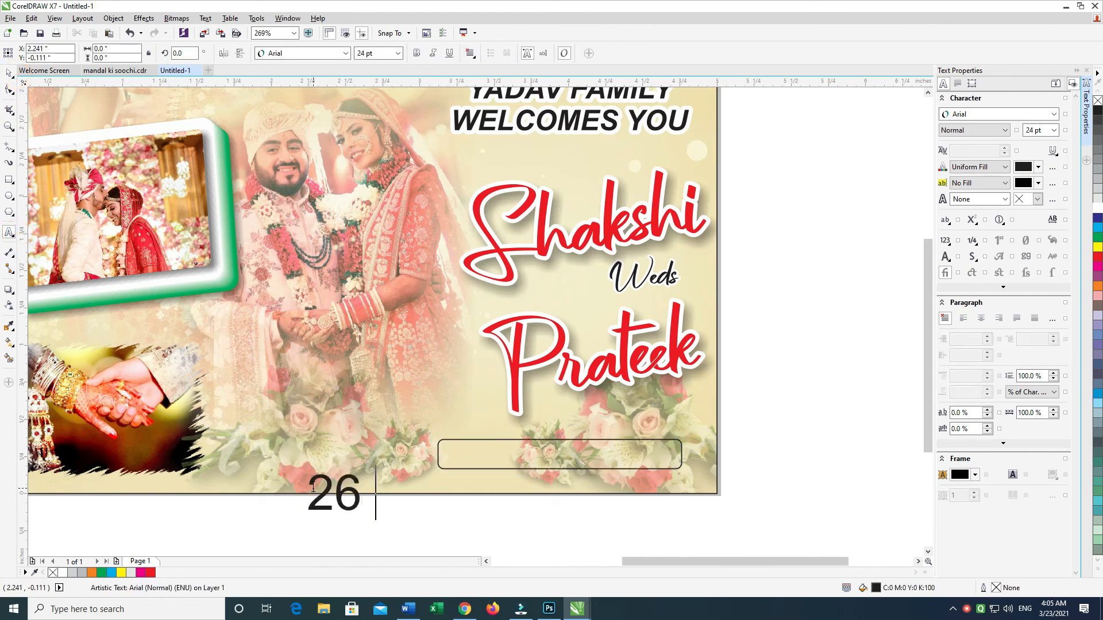
{"action": "type", "text": " May "}
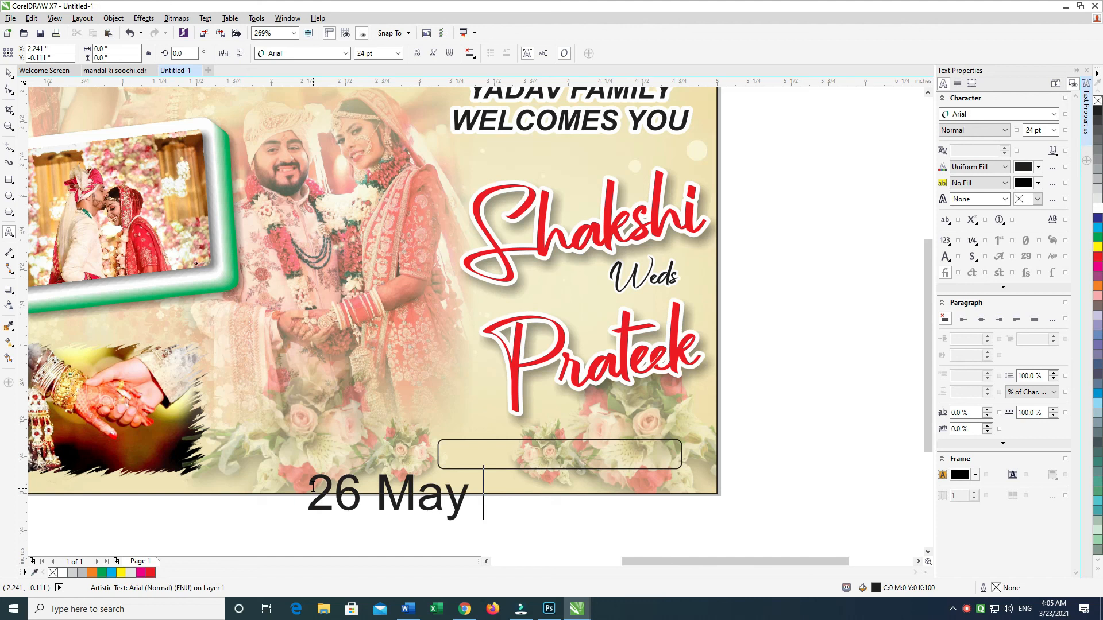
{"action": "type", "text": "202"}
{"action": "key", "text": "ctrl+a"}
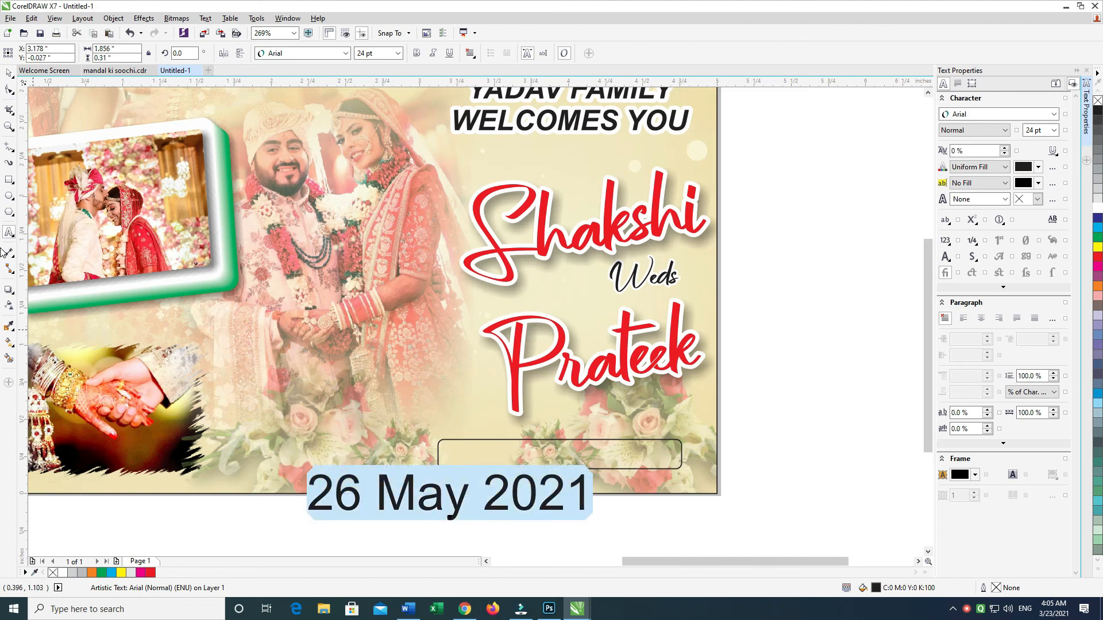
Step: Change the date text to uppercase, reduce it to about 12 pt and make it bold
{"action": "key", "text": "shift+F3"}
{"action": "key", "text": "u"}
{"action": "key", "text": "Return"}
{"action": "key", "text": "ctrl+KP_2"}
{"action": "key", "text": "ctrl+KP_2"}
{"action": "key", "text": "ctrl+KP_2"}
{"action": "key", "text": "ctrl+KP_2"}
{"action": "key", "text": "ctrl+KP_2"}
{"action": "key", "text": "ctrl+KP_2"}
{"action": "key", "text": "ctrl+KP_2"}
{"action": "key", "text": "ctrl+KP_2"}
{"action": "key", "text": "ctrl+KP_2"}
{"action": "key", "text": "ctrl+KP_2"}
{"action": "key", "text": "ctrl+KP_2"}
{"action": "key", "text": "ctrl+KP_2"}
{"action": "key", "text": "ctrl+b"}
{"action": "left_click", "coordinate": [8, 70]}
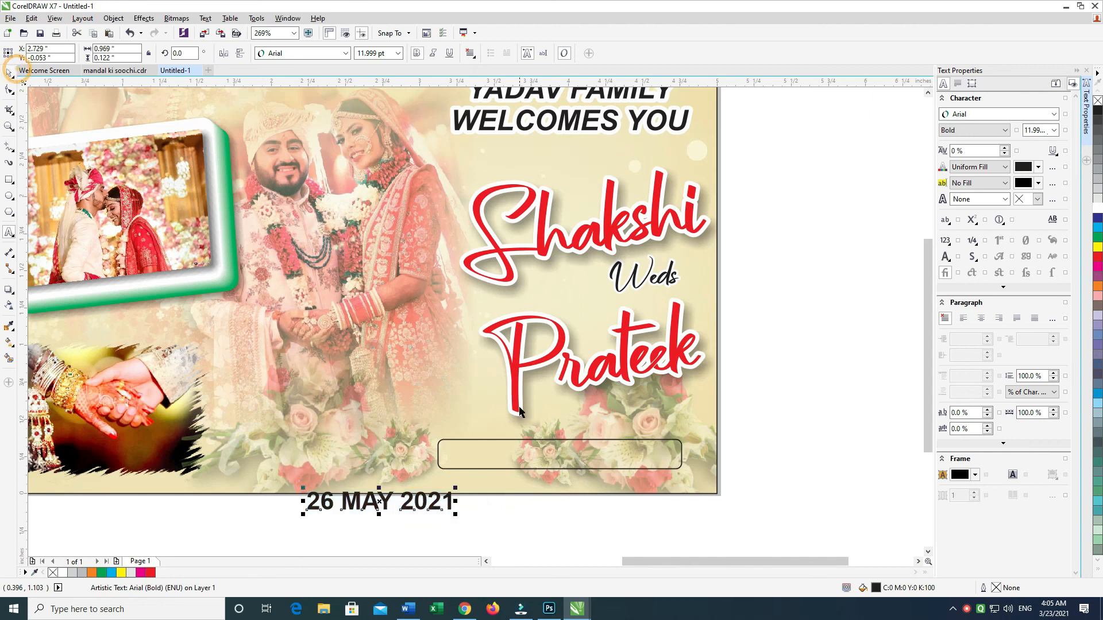
Step: Center the date within the rounded rectangle and narrow the rectangle to fit the text
{"action": "left_click", "coordinate": [538, 452], "text": "shift"}
{"action": "key", "text": "c"}
{"action": "key", "text": "e"}
{"action": "left_click", "coordinate": [838, 353]}
{"action": "left_click", "coordinate": [682, 454]}
{"action": "left_click_drag", "start_coordinate": [685, 454], "coordinate": [659, 456]}
Step: Scale the date and its rectangle down together to about 1.02 by 0.17 inches and position them just below the groom's name
{"action": "left_click_drag", "start_coordinate": [735, 417], "coordinate": [308, 509]}
{"action": "left_click_drag", "start_coordinate": [560, 455], "coordinate": [601, 440]}
{"action": "left_click_drag", "start_coordinate": [511, 458], "coordinate": [532, 453]}
{"action": "left_click_drag", "start_coordinate": [532, 454], "coordinate": [507, 473]}
{"action": "key", "text": "Up"}
{"action": "key", "text": "Up"}
{"action": "key", "text": "Up"}
{"action": "key", "text": "Right"}
{"action": "key", "text": "Right"}
{"action": "key", "text": "Right"}
{"action": "key", "text": "Up"}
{"action": "key", "text": "Right"}
{"action": "left_click", "coordinate": [790, 398]}
Step: Fill the rounded rectangle with black and the date text with white
{"action": "left_click", "coordinate": [670, 446]}
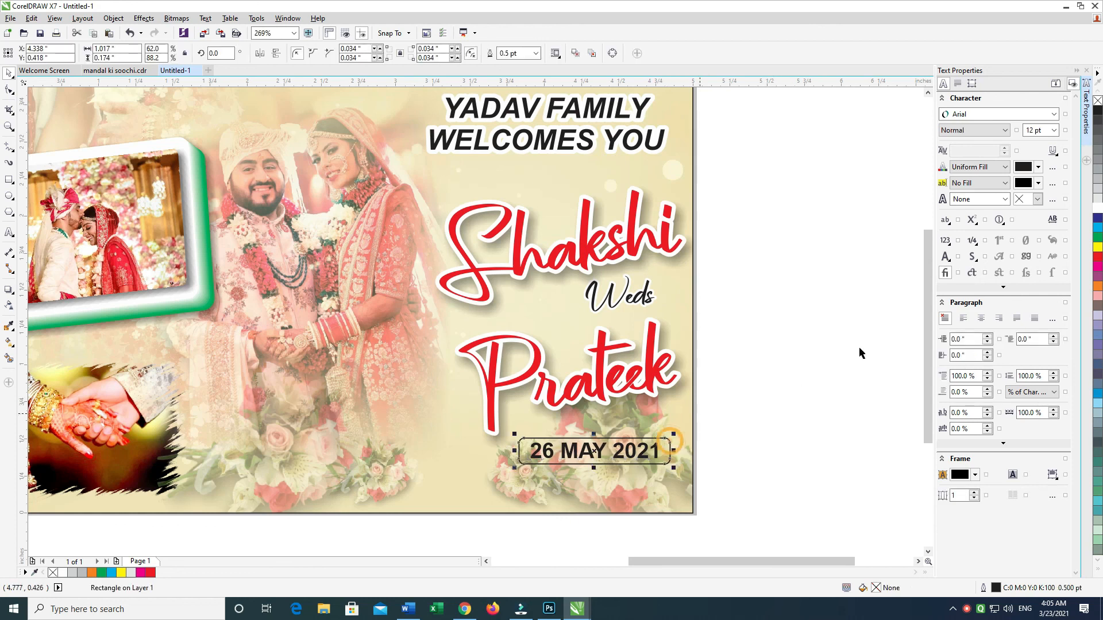
{"action": "left_click", "coordinate": [1098, 103]}
{"action": "left_click_drag", "start_coordinate": [770, 374], "coordinate": [524, 475]}
{"action": "left_click", "coordinate": [1098, 208]}
Step: Group the date with its black rectangle, and cut and paste the group back onto the card
{"action": "left_click_drag", "start_coordinate": [836, 304], "coordinate": [437, 518]}
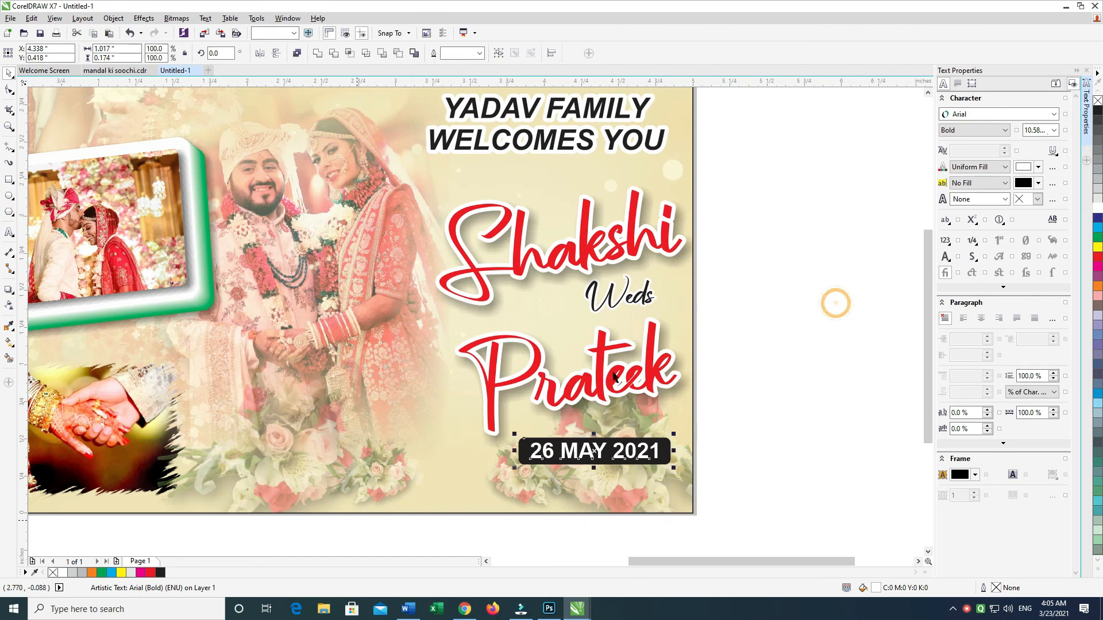
{"action": "key", "text": "ctrl+x"}
{"action": "left_click", "coordinate": [791, 330]}
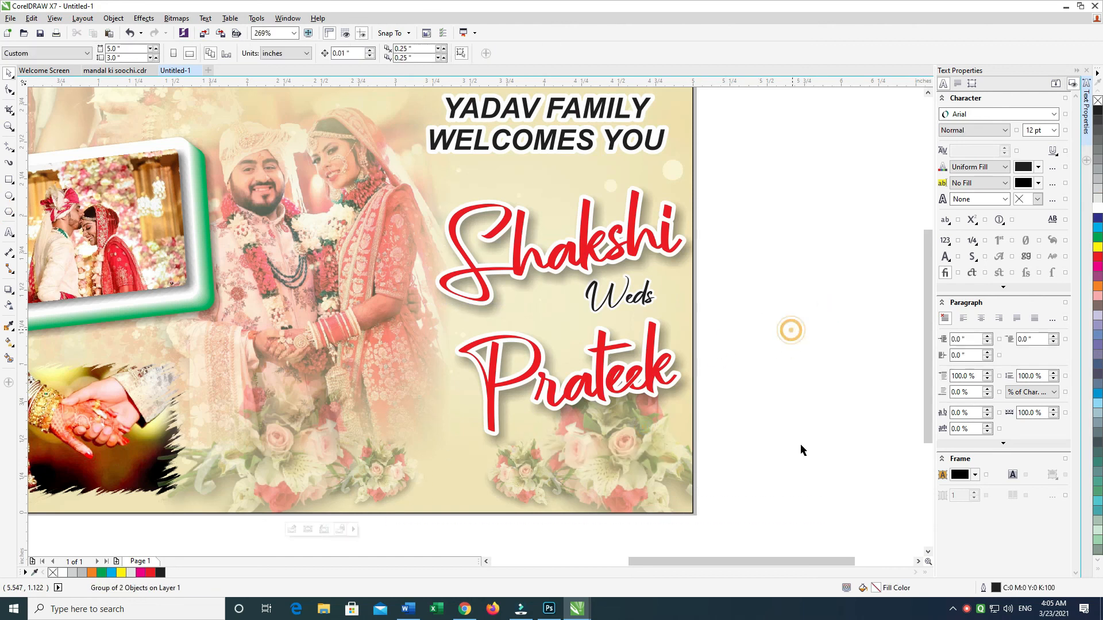
{"action": "key", "text": "ctrl+v"}
{"action": "left_click", "coordinate": [794, 446]}
Step: Review the whole card layout, including the photos, heading, names and date badge
{"action": "scroll", "coordinate": [792, 445], "scroll_direction": "down", "scroll_amount": 1}
{"action": "left_click", "coordinate": [801, 247]}
{"action": "left_click", "coordinate": [623, 113]}
{"action": "key", "text": "Delete"}
{"action": "left_click", "coordinate": [771, 186]}
{"action": "left_click_drag", "start_coordinate": [383, 537], "coordinate": [410, 363]}
{"action": "left_click_drag", "start_coordinate": [419, 510], "coordinate": [472, 491]}
{"action": "left_click_drag", "start_coordinate": [862, 138], "coordinate": [148, 438]}
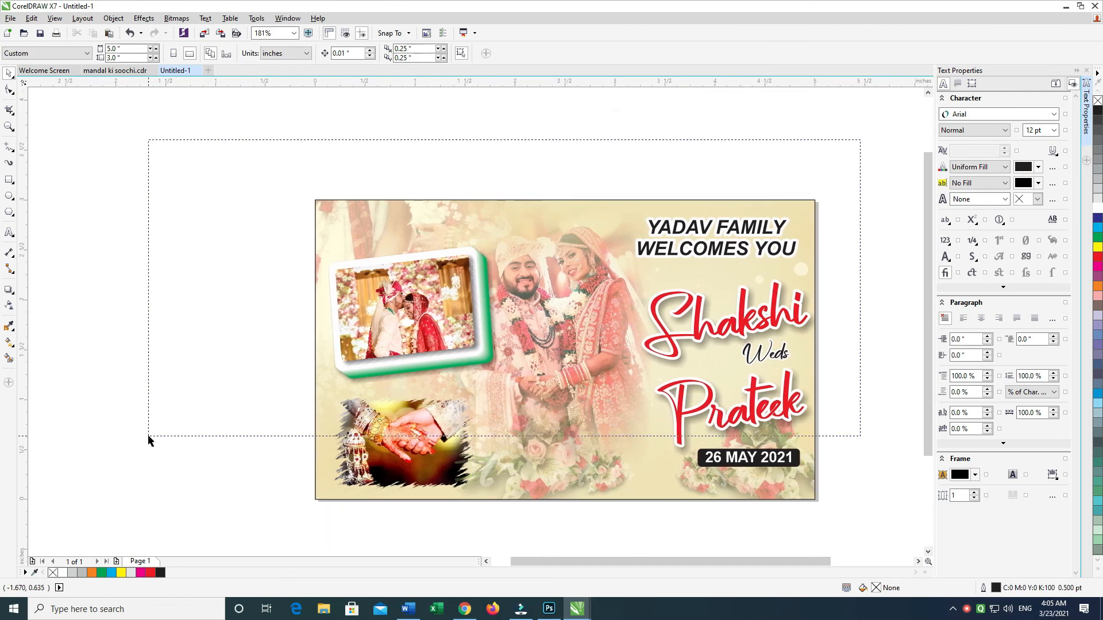
{"action": "scroll", "coordinate": [753, 413], "scroll_direction": "up", "scroll_amount": 1}
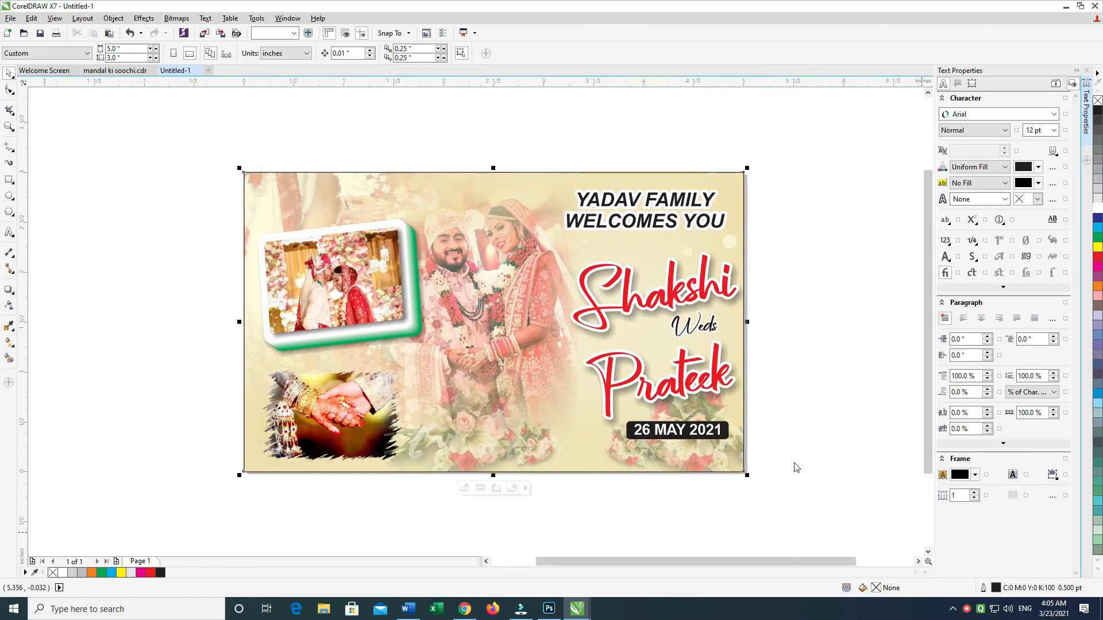
{"action": "left_click", "coordinate": [783, 483]}
{"action": "left_click", "coordinate": [880, 253]}
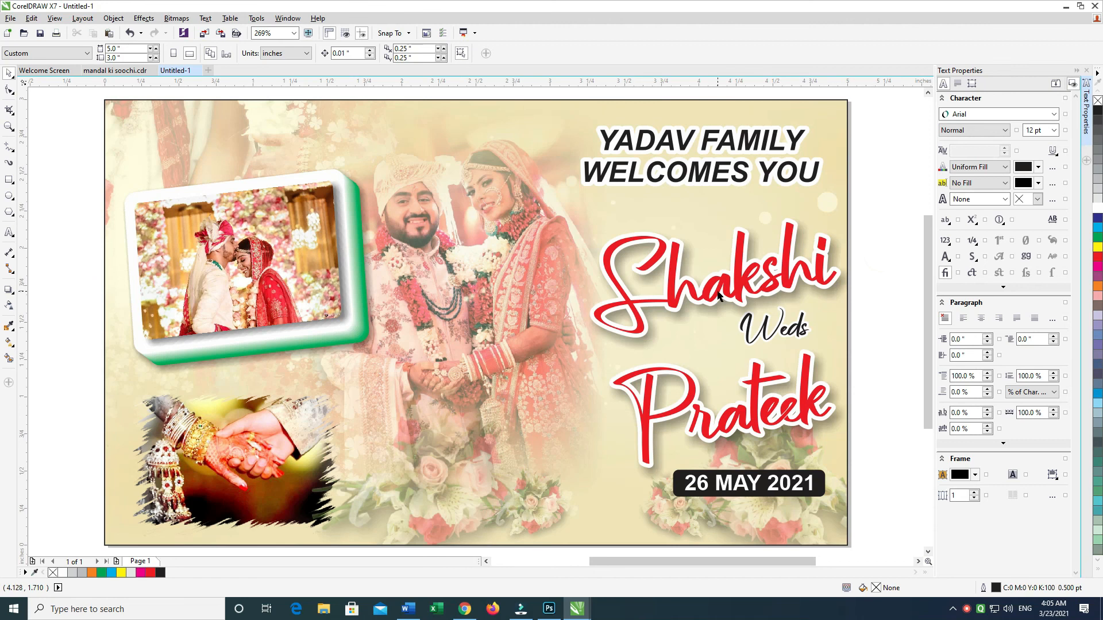
Step: Save the drawing to the Desktop as a CDR file under a new name
{"action": "key", "text": "ctrl+s"}
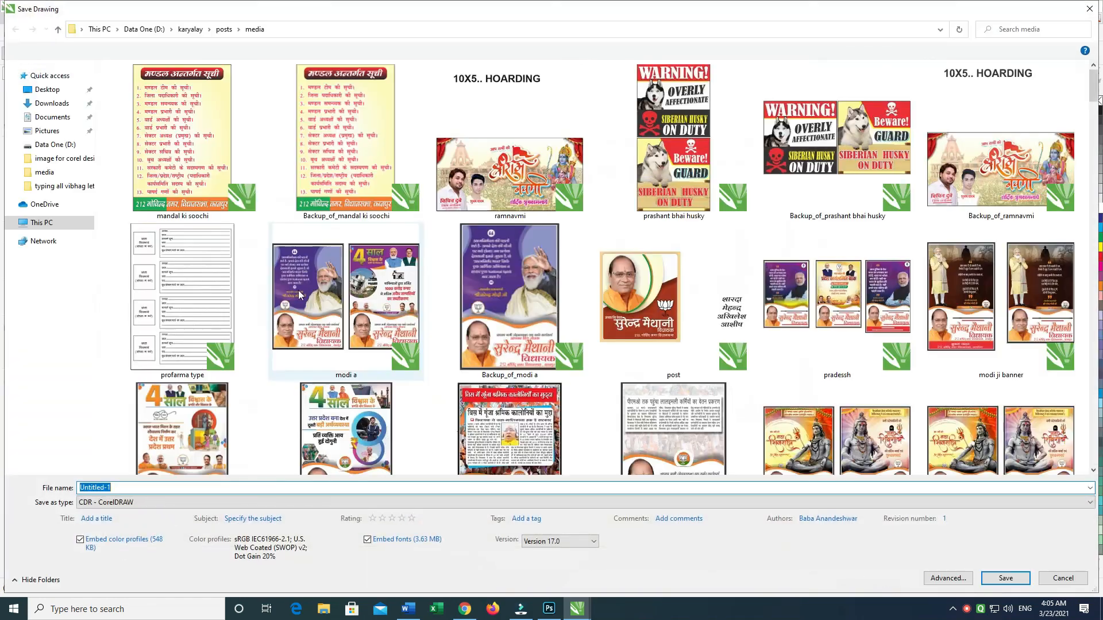
{"action": "left_click", "coordinate": [46, 90]}
{"action": "left_click", "coordinate": [141, 487]}
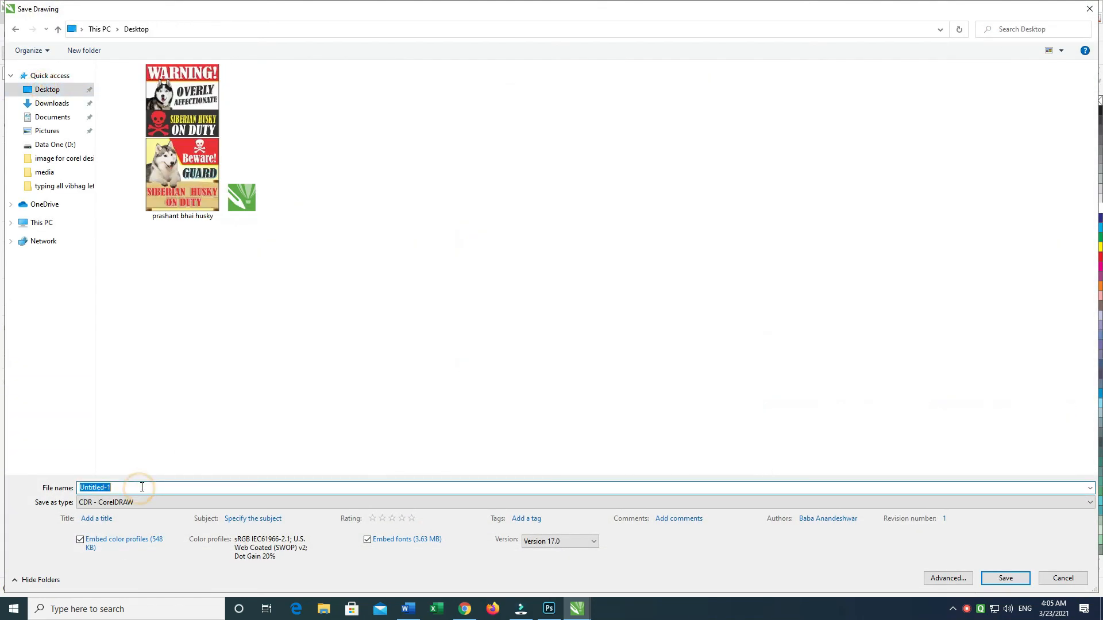
{"action": "type", "text": "p"}
{"action": "type", "text": "eding"}
{"action": "key", "text": "Return"}
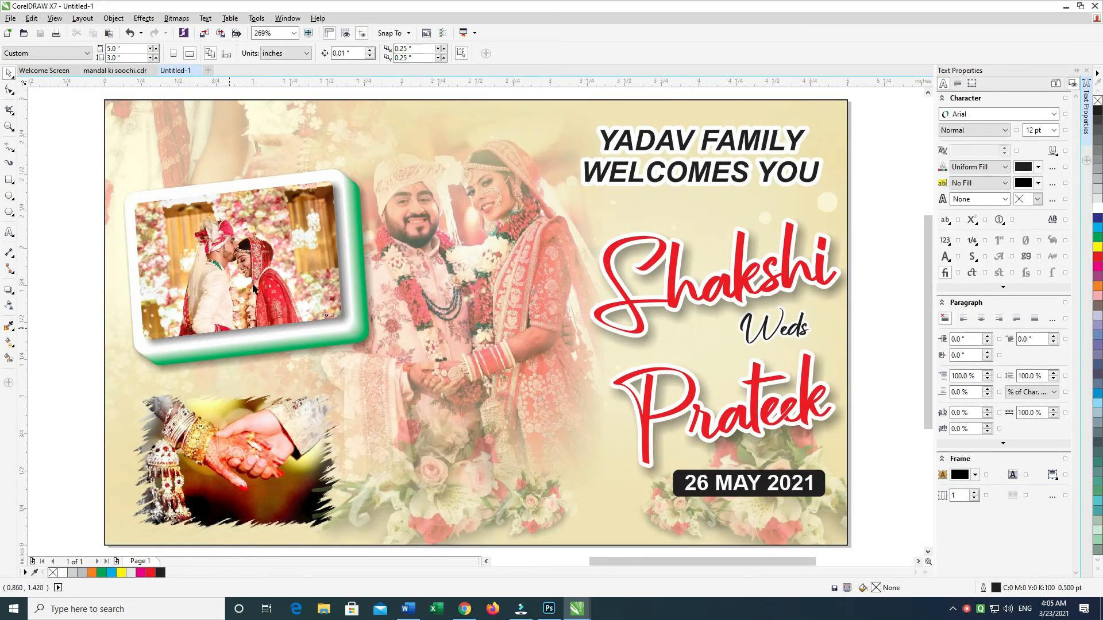